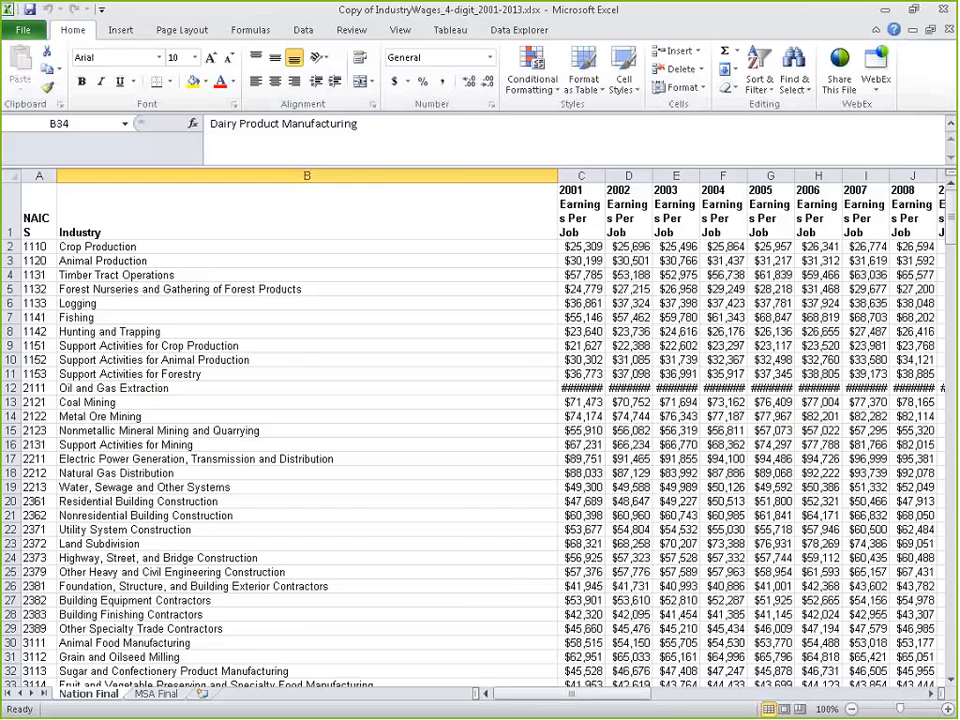
- Widen column C, the 2001 Earnings Per Job column, slightly
left_click_drag(577, 700, 506, 700)
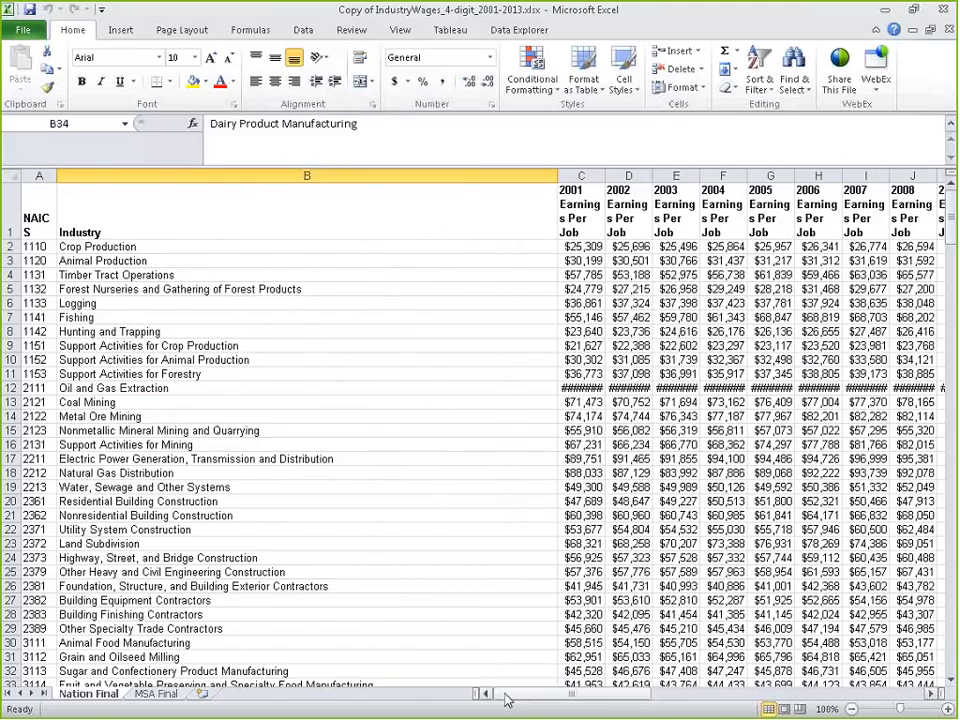
left_click_drag(603, 177, 611, 178)
left_click_drag(590, 705, 596, 704)
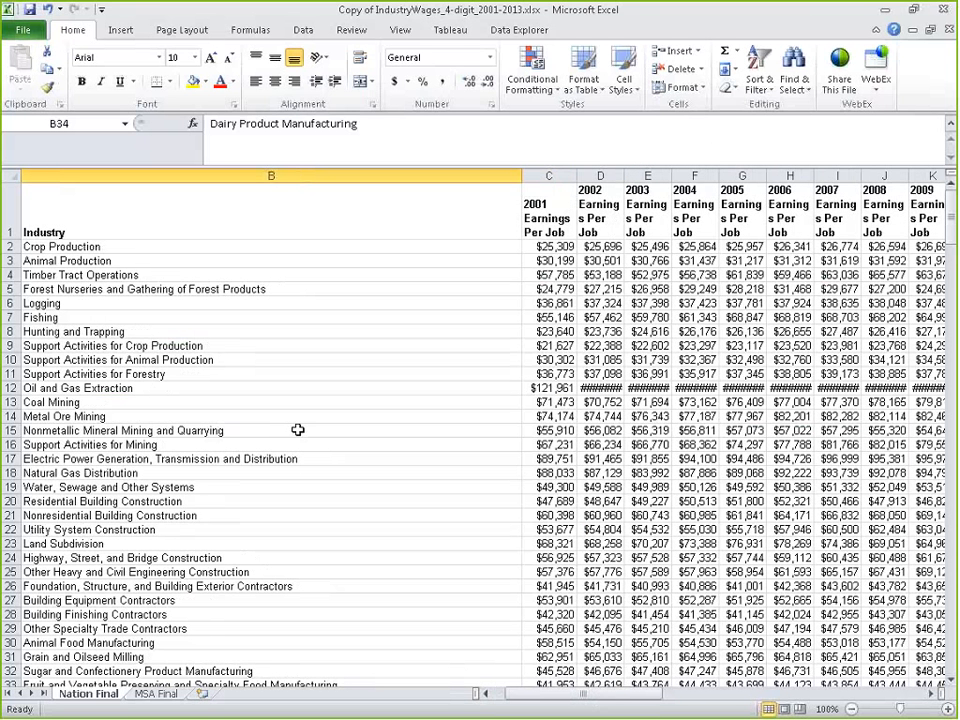
- Examine the yearly Earnings Per Job headers in row 1, from 2001 in column C through 2013 in column O
left_click(565, 222)
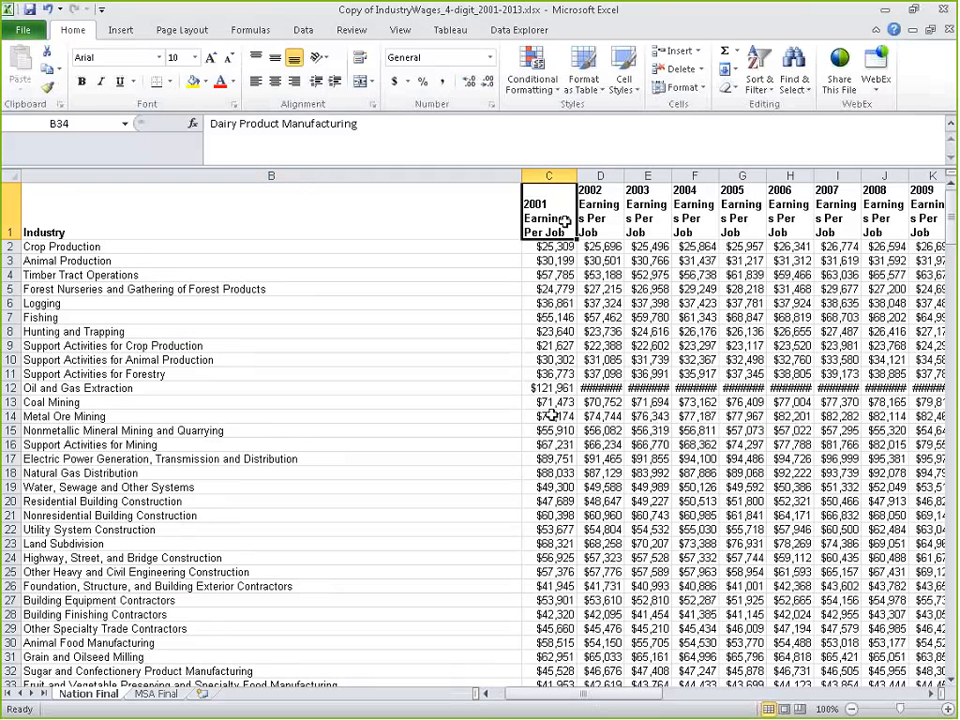
key("Right")
key("Right")
key("Right")
key("Right")
key("Right")
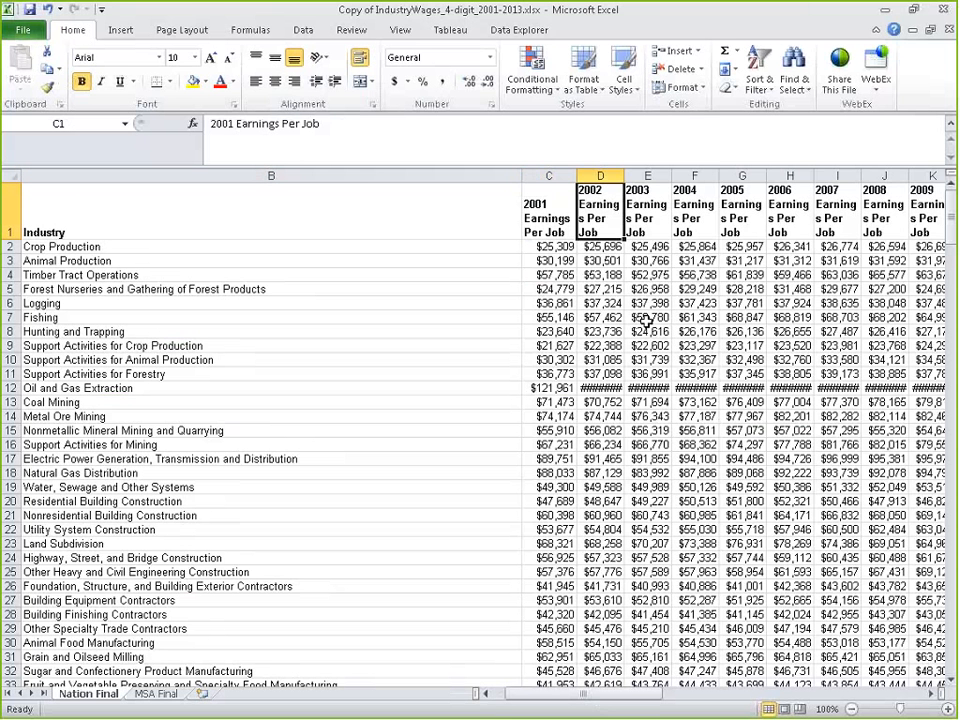
key("Right")
key("Right")
key("Right")
key("Right")
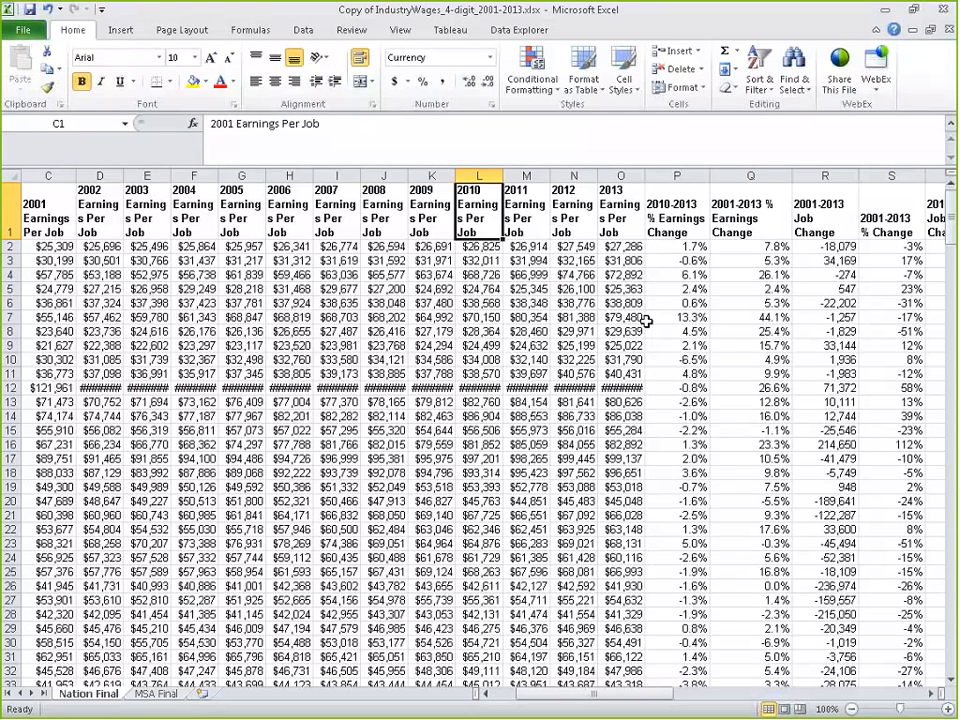
key("Right")
key("Right")
key("Right")
- Examine the earnings change and job change headers for 2001-2013 and 2010-2013 in columns P through U
key("Right")
key("Right")
key("Right")
key("Right")
key("Right")
key("Right")
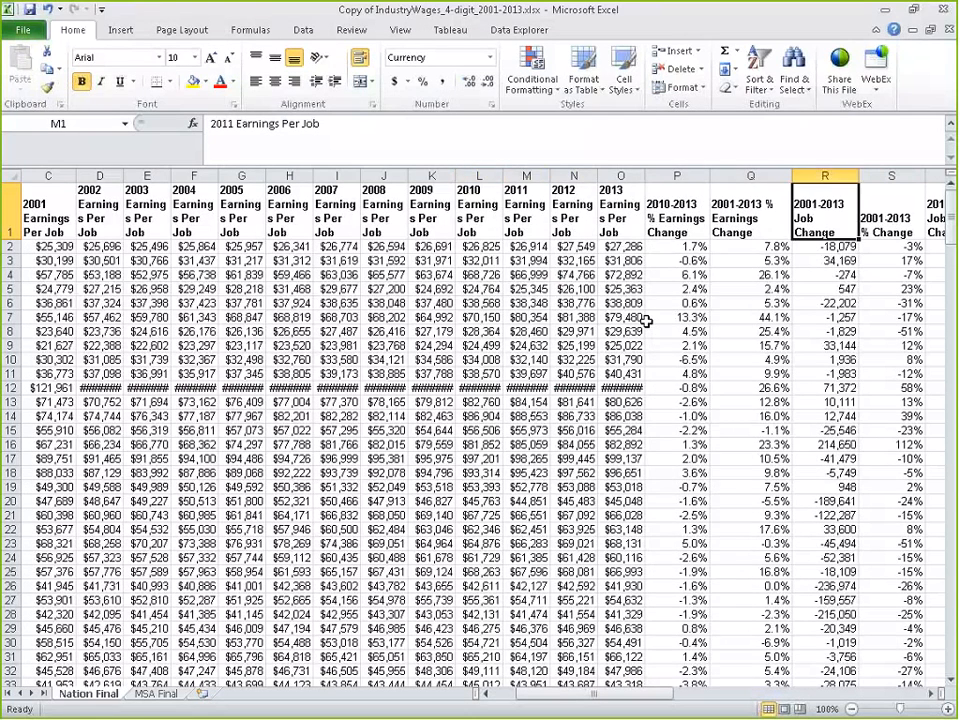
key("Right")
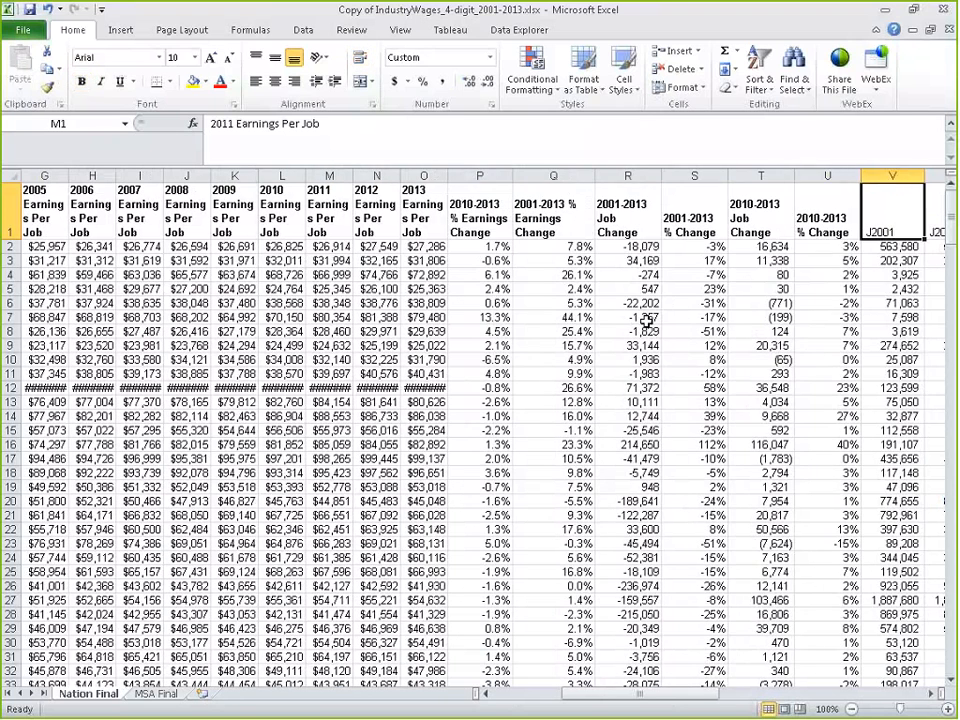
key("Left")
key("Left")
key("Left")
key("Left")
key("Left")
key("Left")
key("Right")
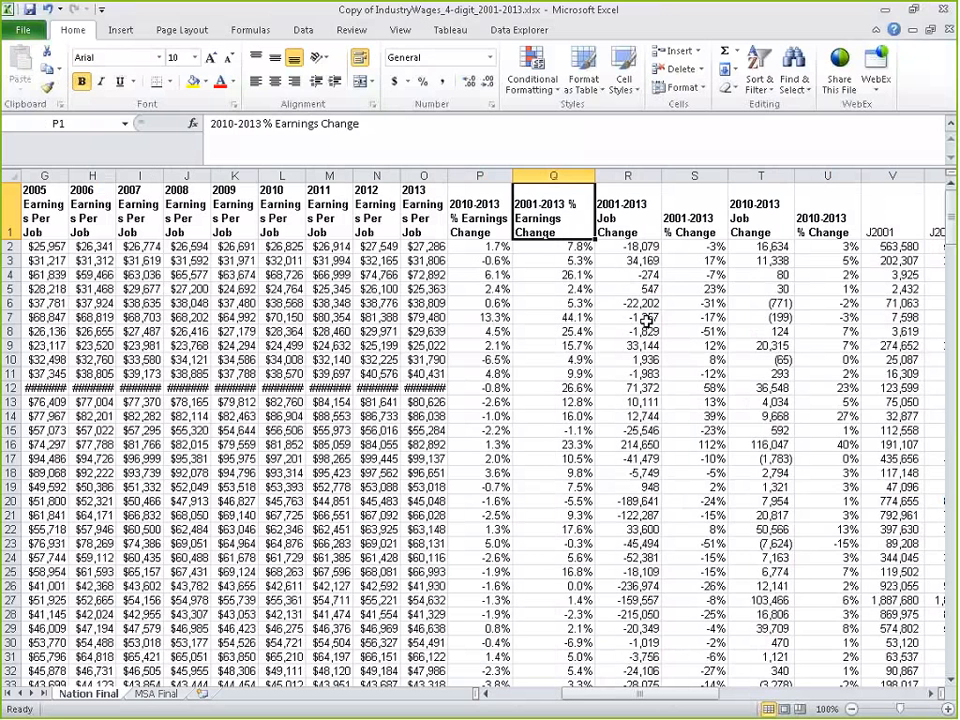
key("Right")
key("Right")
key("Right")
key("Right")
key("Right")
key("Right")
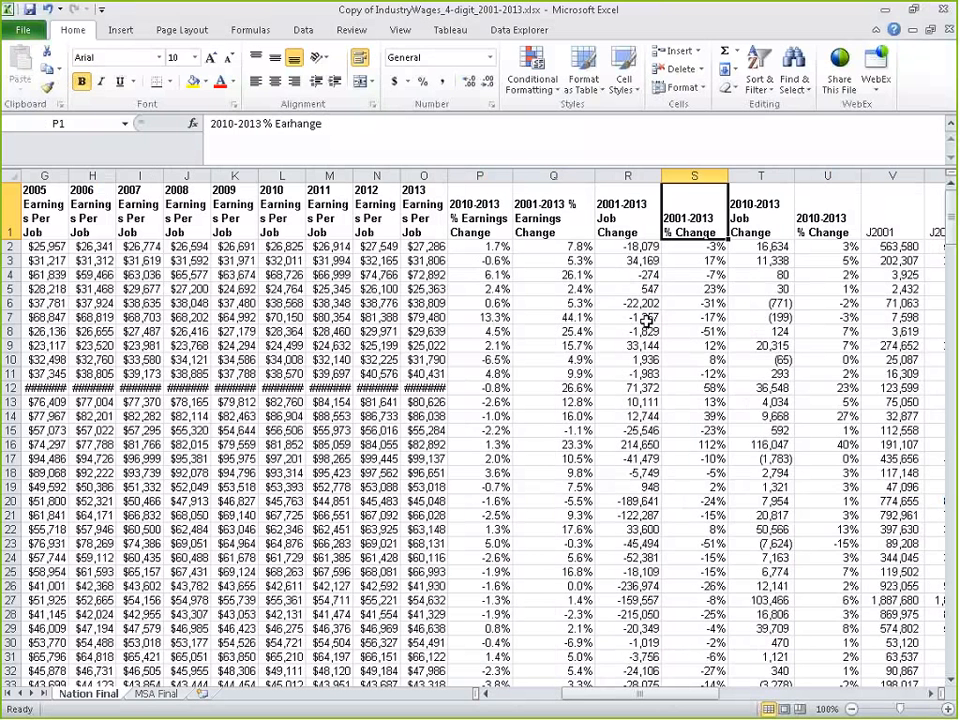
- Examine the yearly job count columns from J2001 through J2013 up to the end of the table
key("Right")
key("Right")
key("Right")
key("Right")
key("Right")
key("Left")
key("Left")
key("Left")
key("Left")
key("Left")
key("Left")
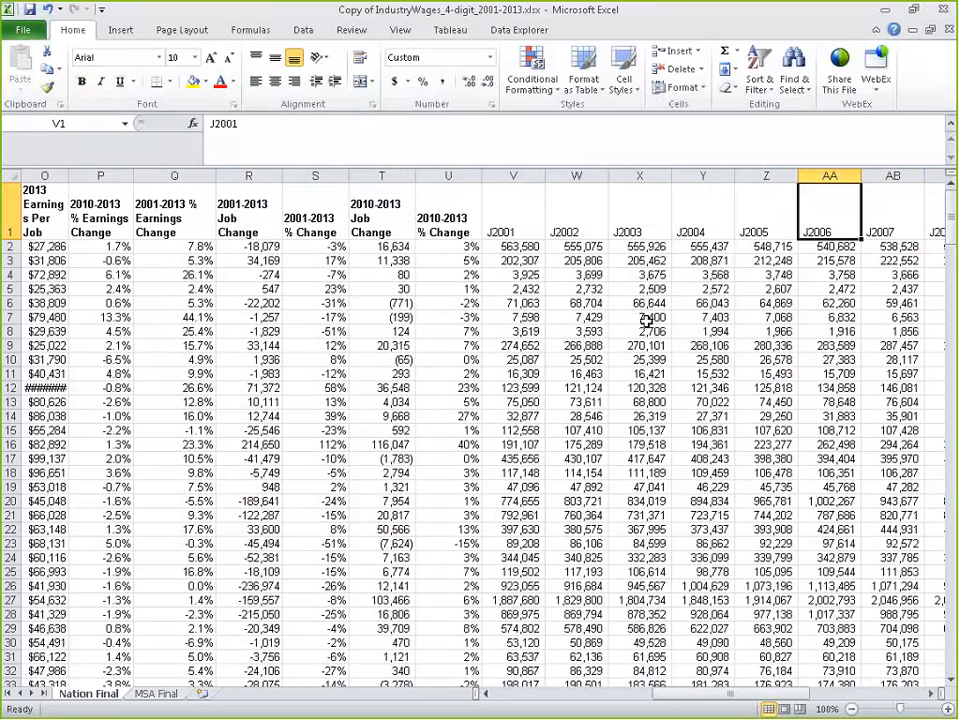
key("Right")
key("Left")
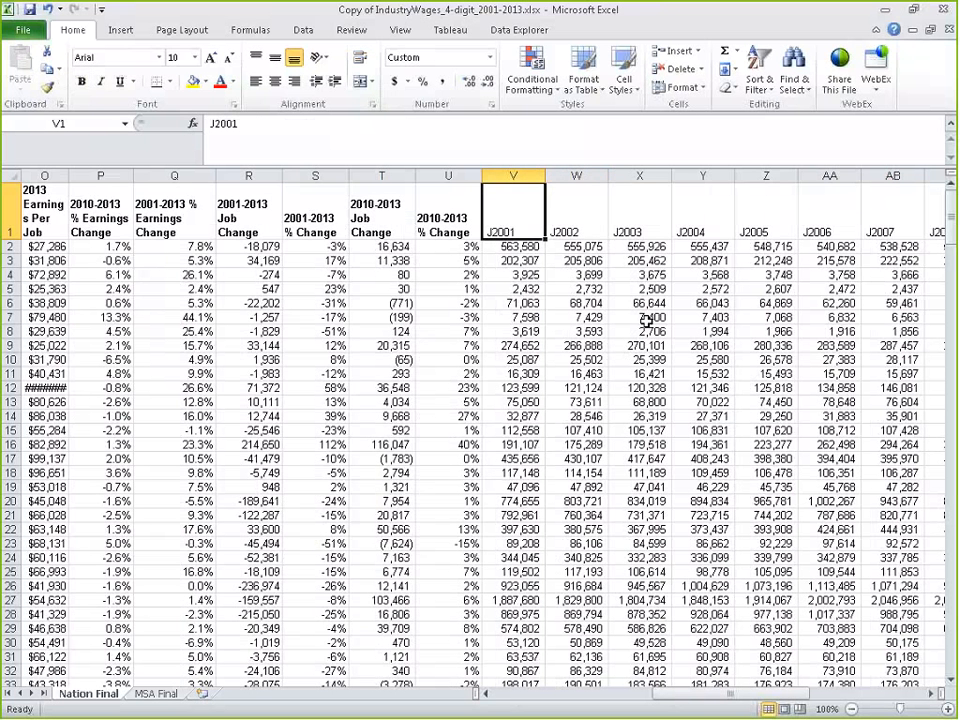
key("Right")
key("Right")
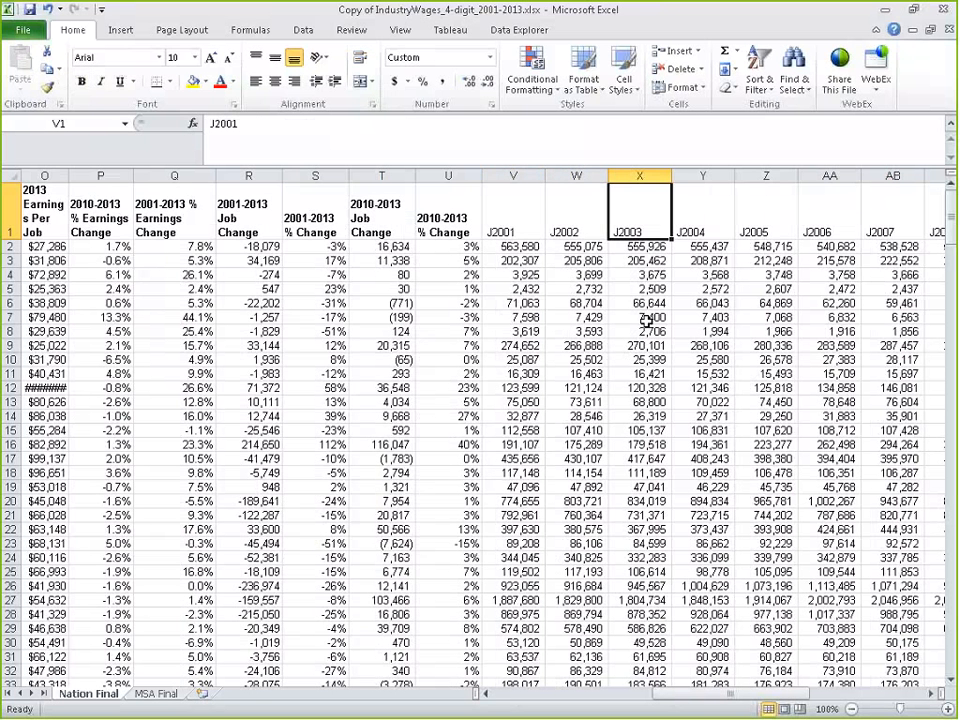
key("Right")
key("Right")
key("Right")
key("Right")
key("Right")
key("Right")
key("Right")
key("Right")
key("Right")
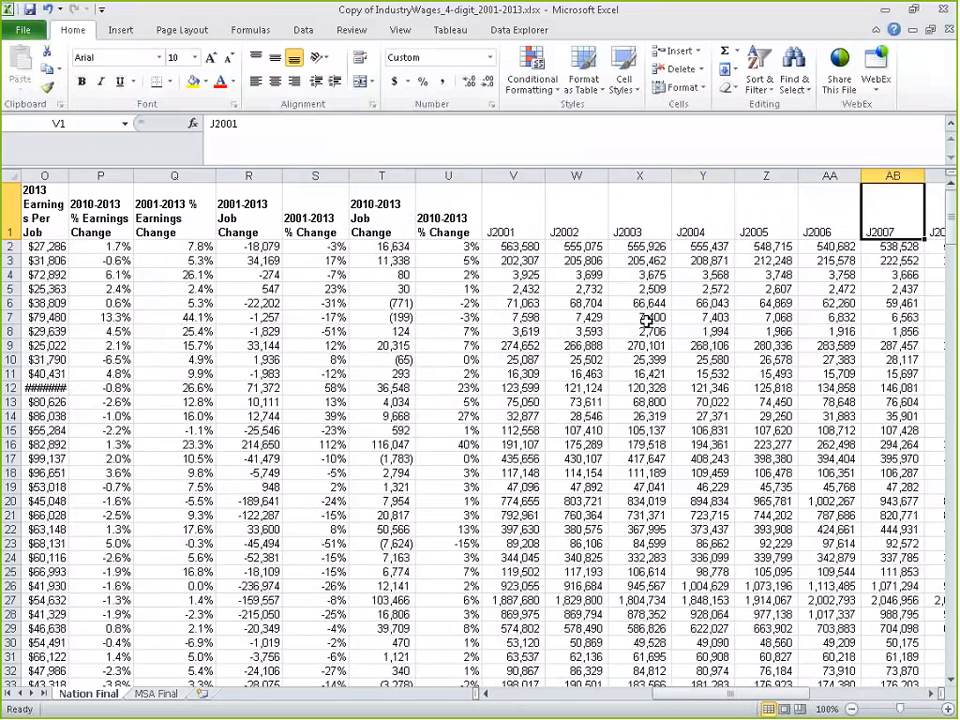
key("Right")
key("Right")
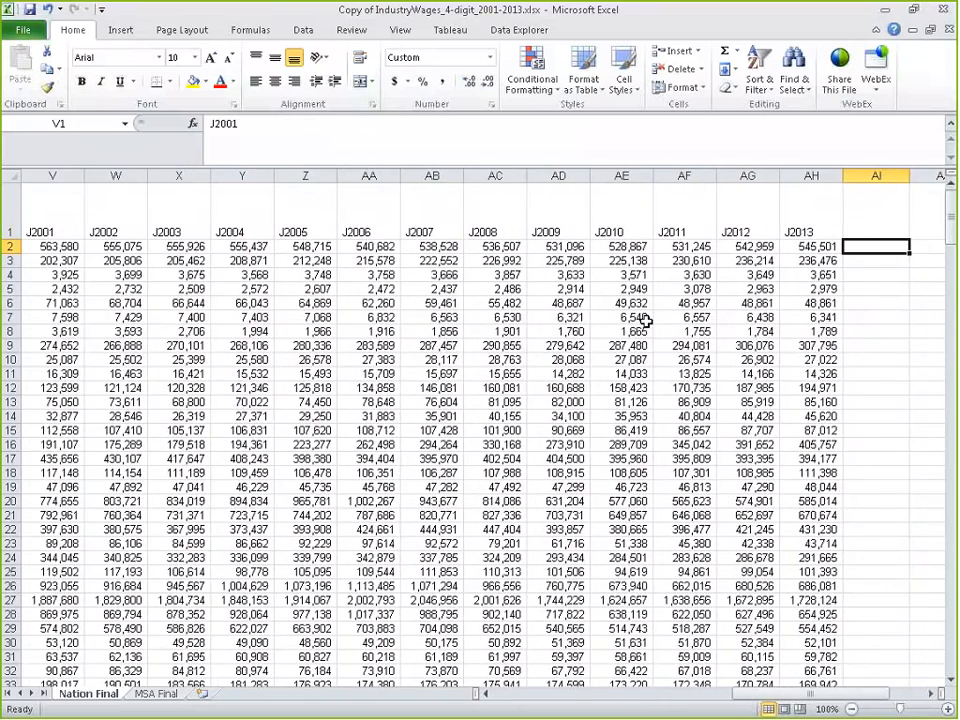
- Return to cell A2, the first NAICS code of the data table
key("Left")
key("Left")
key("Left")
key("Left")
key("Left")
key("Left")
key("Left")
key("Left")
key("Left")
key("Left")
key("Left")
key("Left")
key("Left")
key("Left")
key("Left")
key("Left")
key("Left")
key("Left")
key("Left")
key("Left")
key("Left")
key("Left")
key("Left")
key("Left")
key("Left")
key("Left")
key("Left")
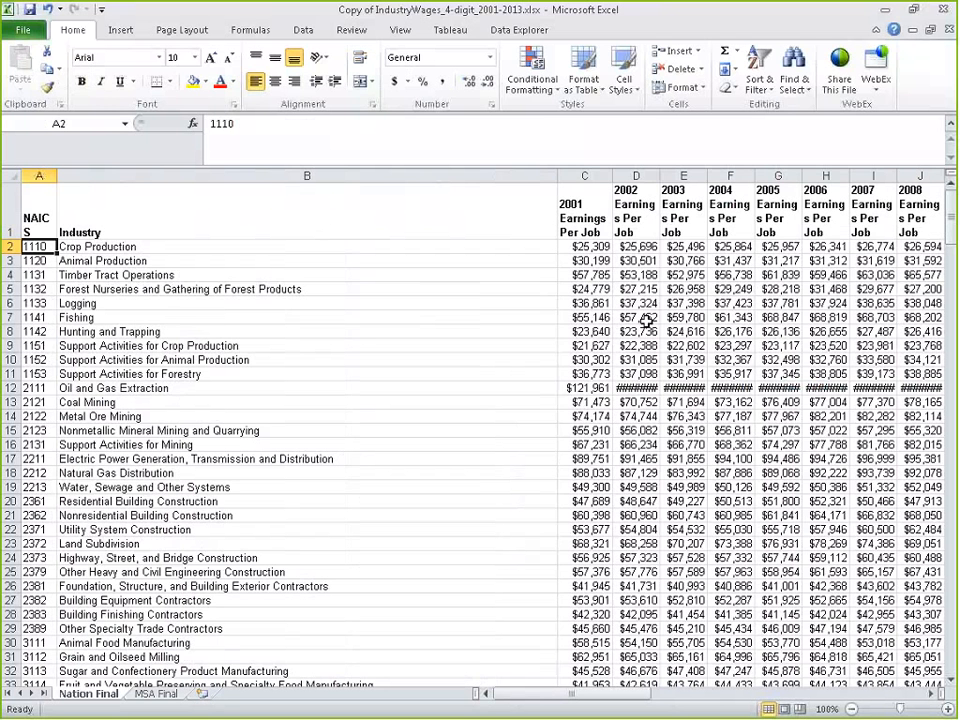
- Save the workbook and open it in Tableau, connecting live to the MSA Final worksheet with field names in the first row
left_click(440, 30)
left_click(141, 62)
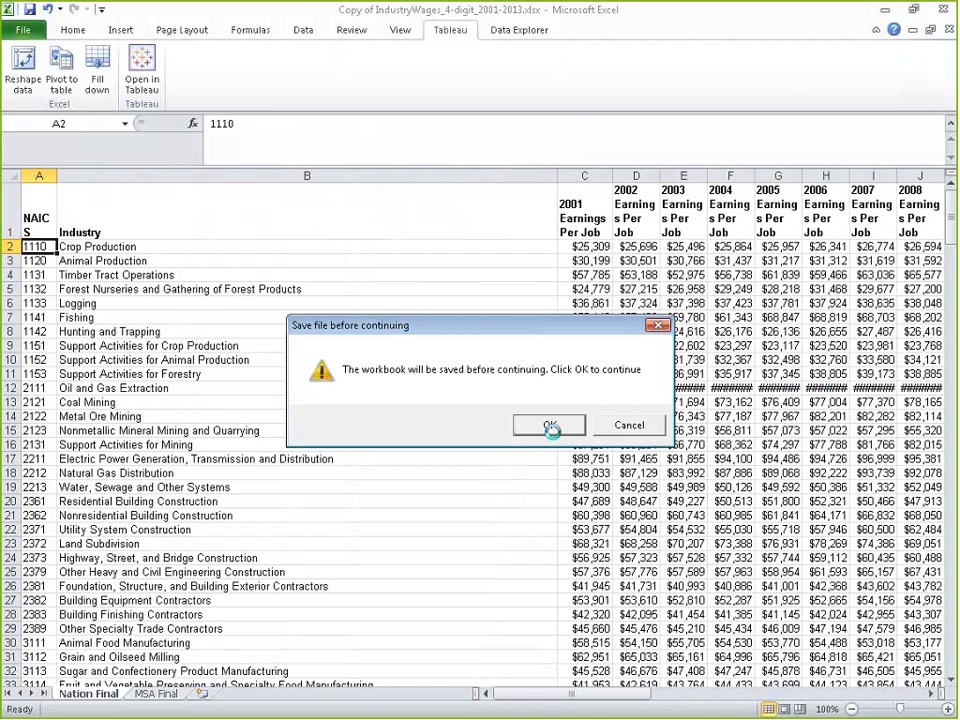
left_click(550, 426)
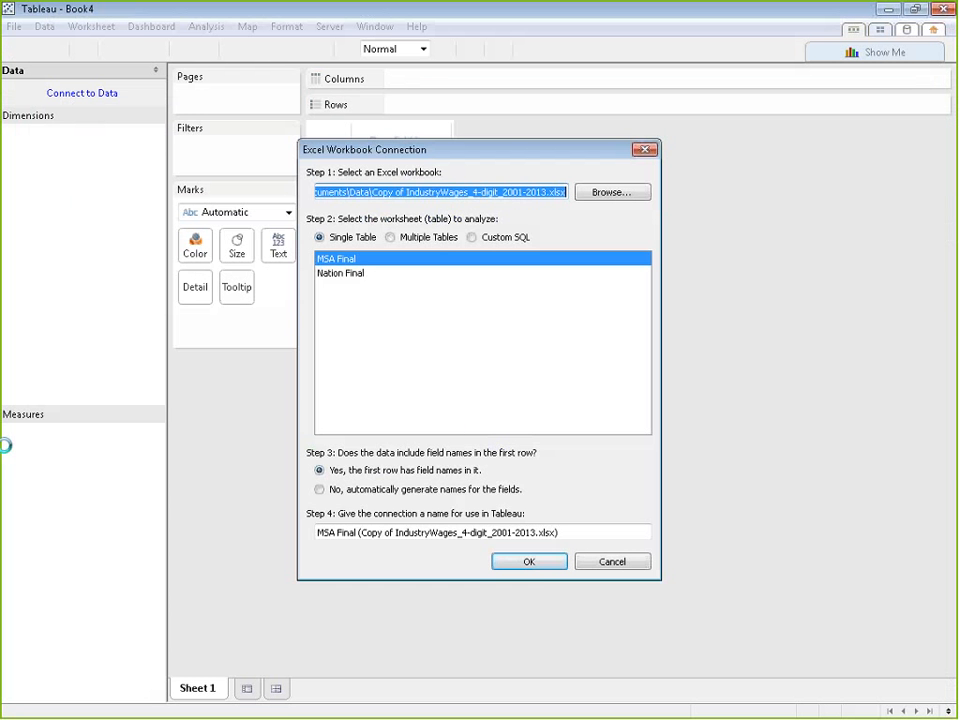
left_click(548, 561)
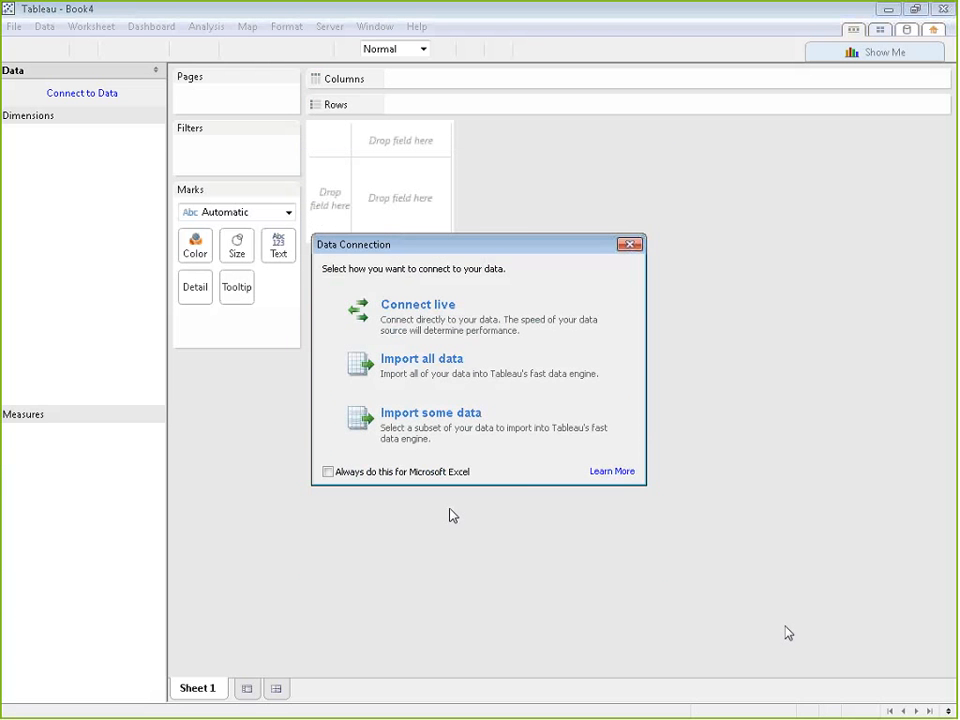
left_click(498, 332)
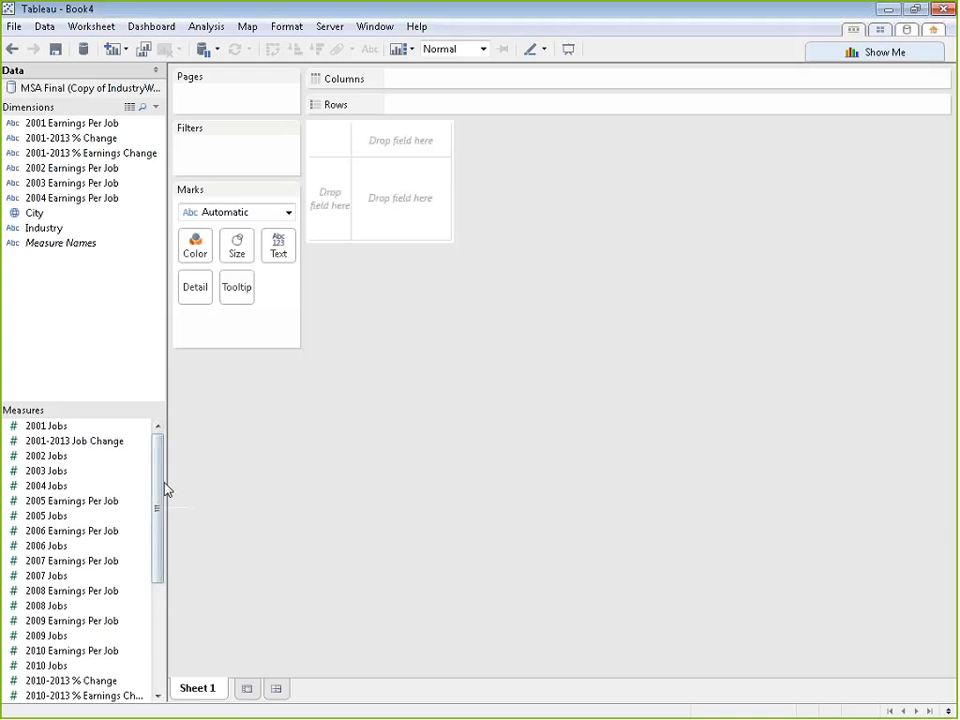
- Examine how the worksheet fields are split into dimensions and measures, including the yearly Jobs measures
mouse_move(163, 491)
left_mouse_down()
mouse_move(165, 510)
mouse_move(162, 495)
left_mouse_up()
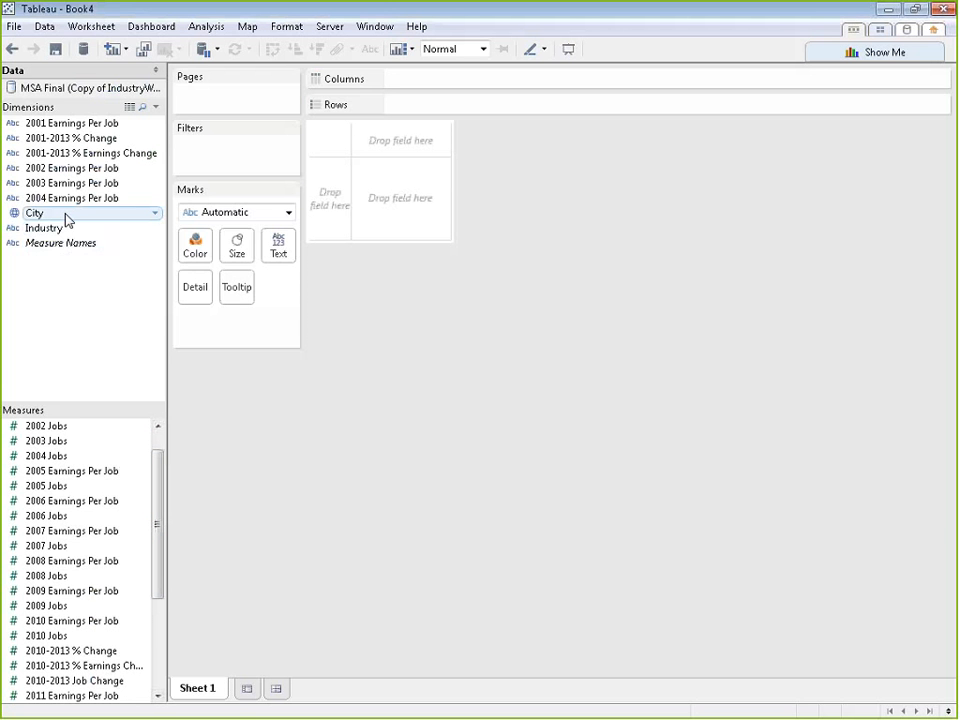
left_click_drag(159, 516, 88, 432)
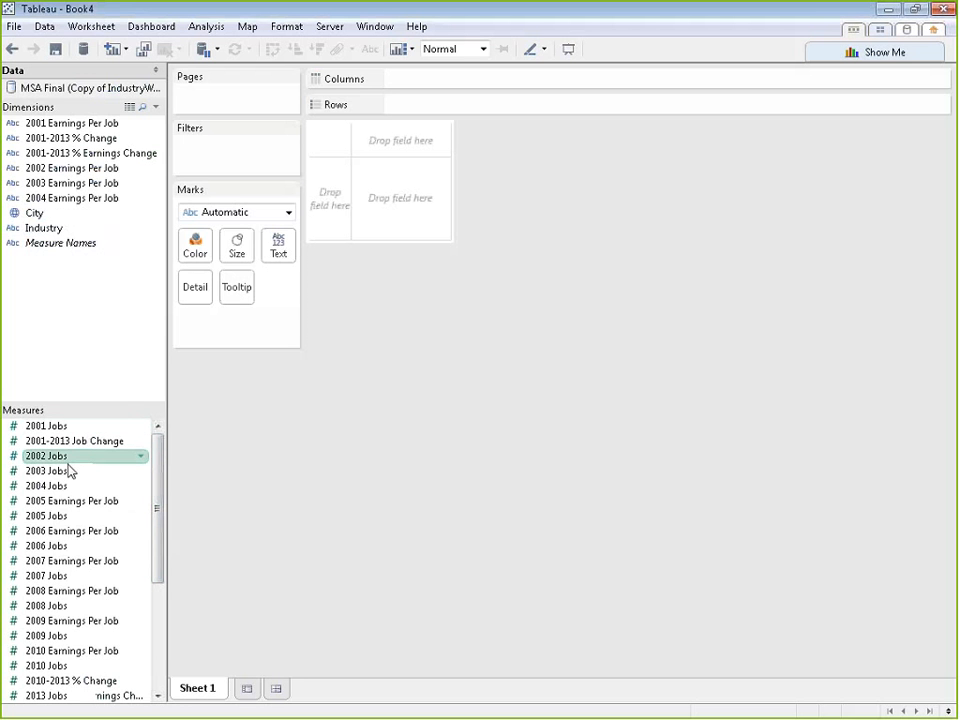
left_click(70, 472)
left_click(70, 486)
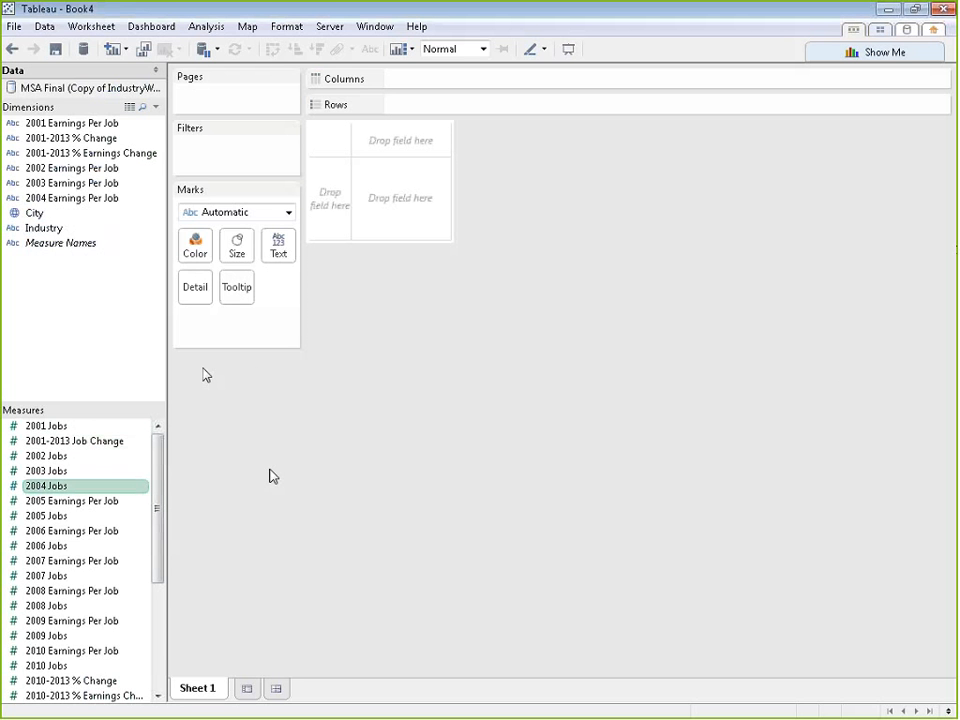
- Switch back to the Excel workbook and review the Nation Final columns from the earnings figures through the yearly job counts
left_click(885, 12)
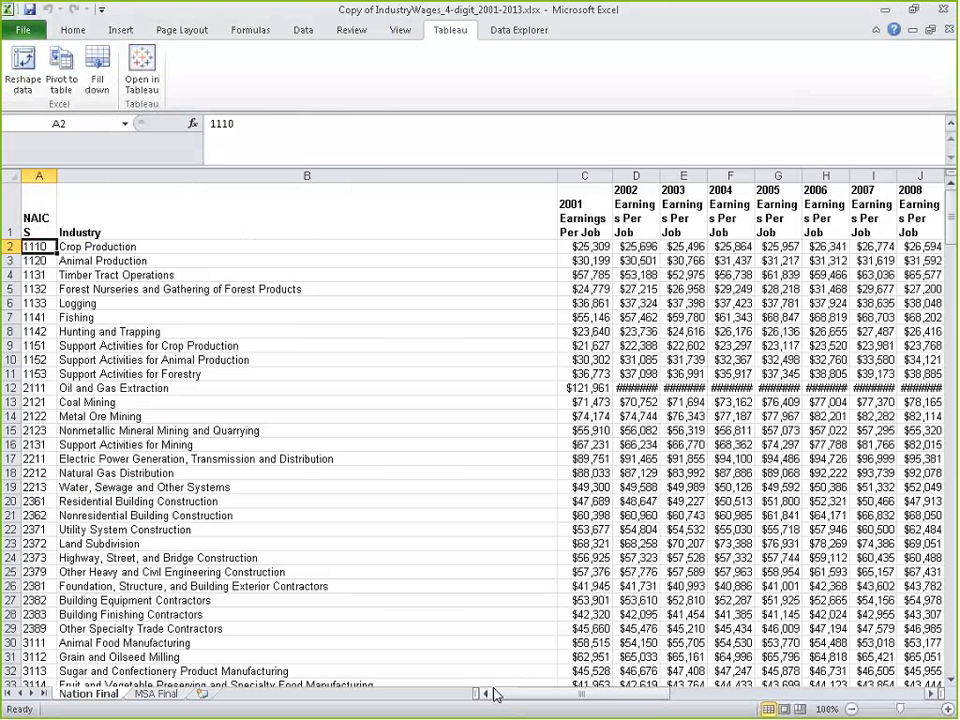
left_click_drag(495, 694, 508, 699)
left_click_drag(560, 695, 730, 697)
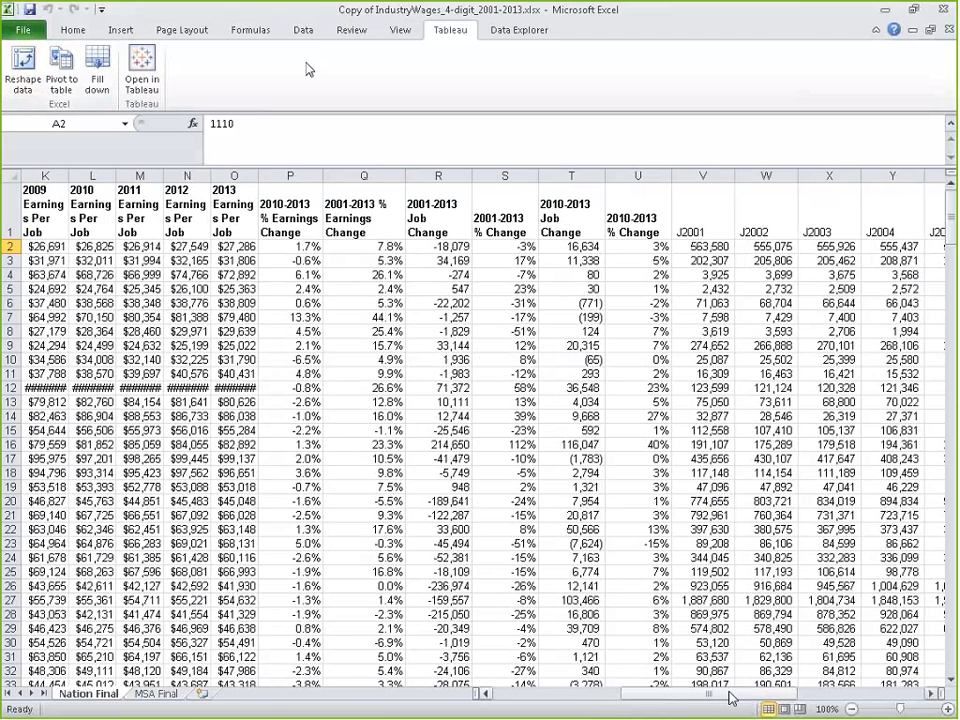
left_click_drag(739, 700, 580, 712)
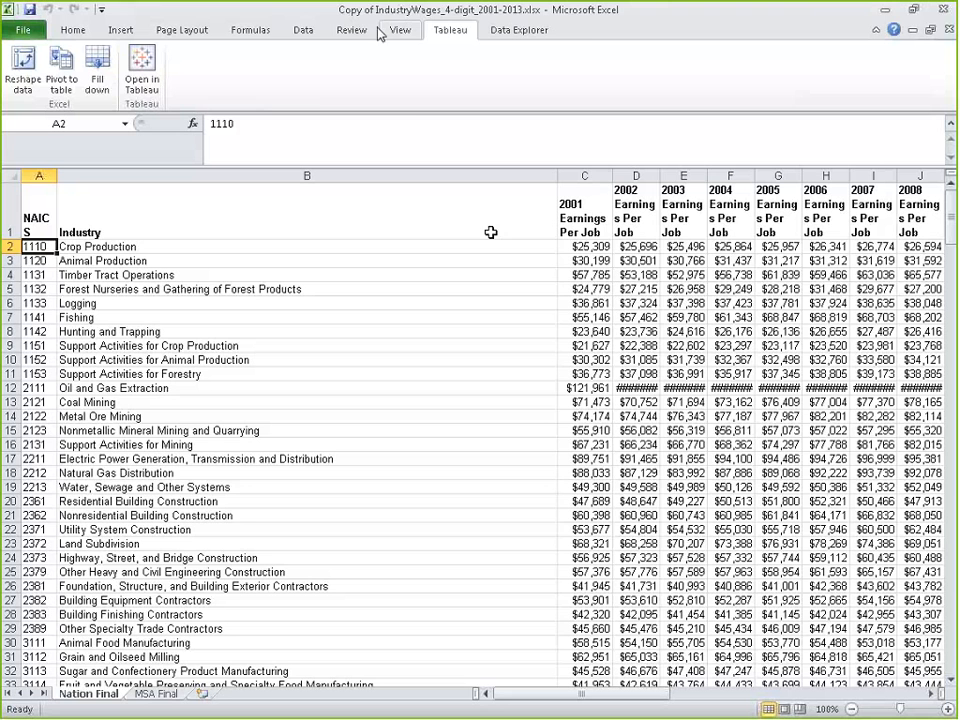
left_click(80, 29)
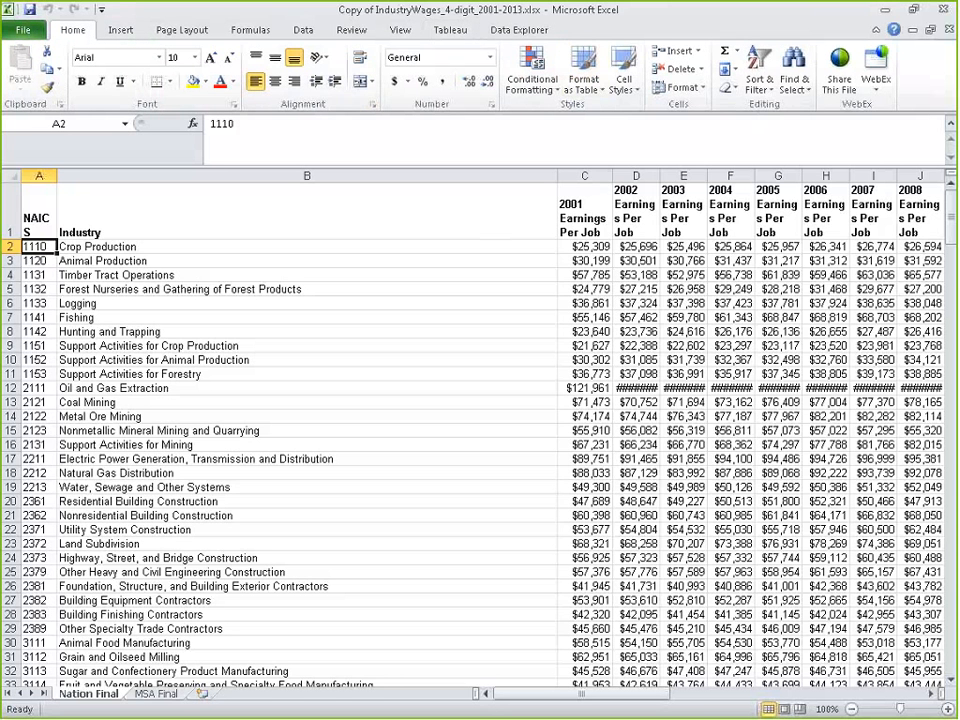
left_click(452, 31)
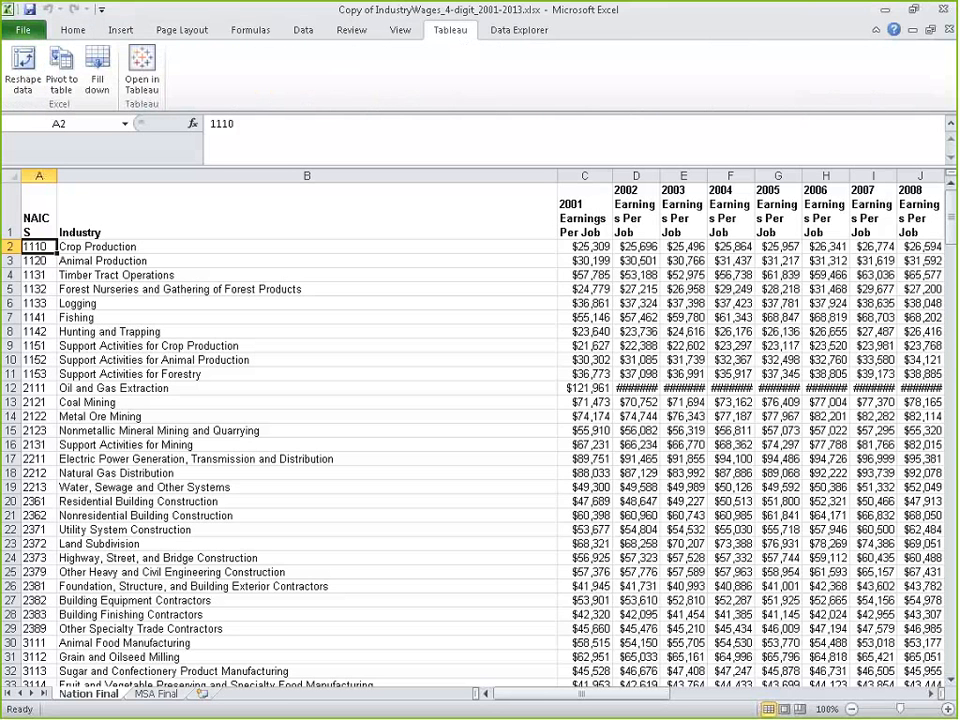
left_click(38, 208)
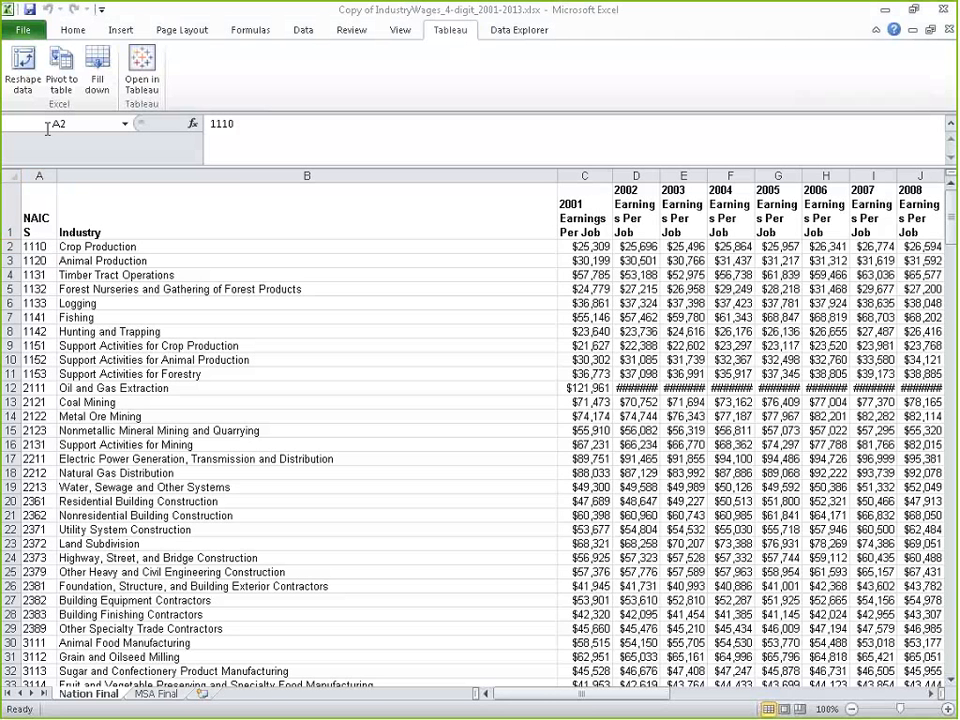
- Switch to the browser to view the Google results for "tableau data reshaper tool" without the password-manager bar, and return to Excel
left_click_drag(47, 127, 291, 141)
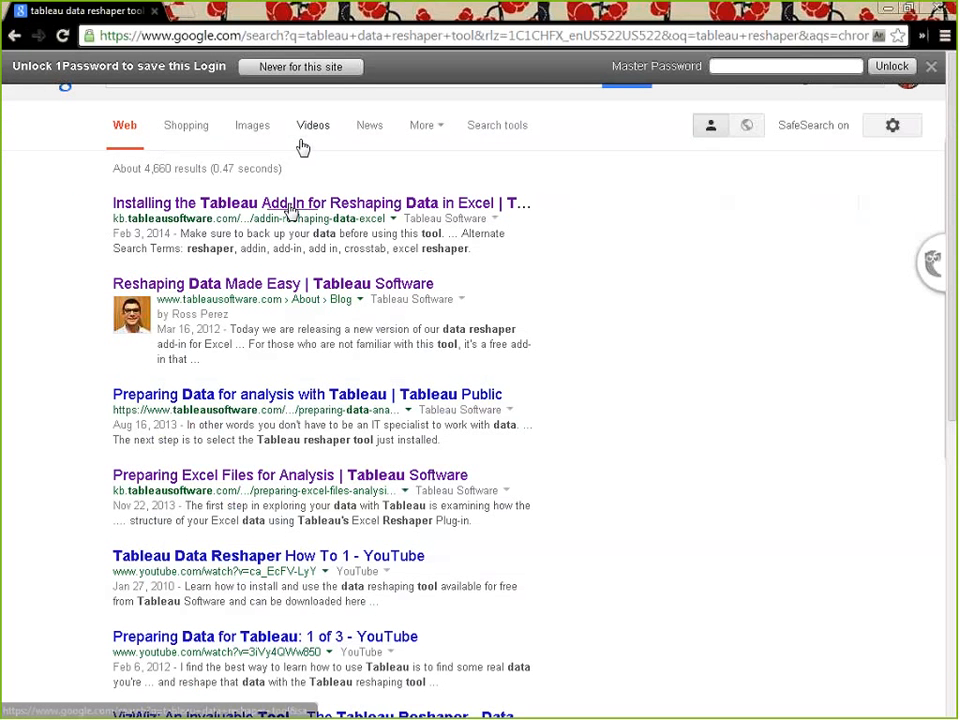
left_click(930, 68)
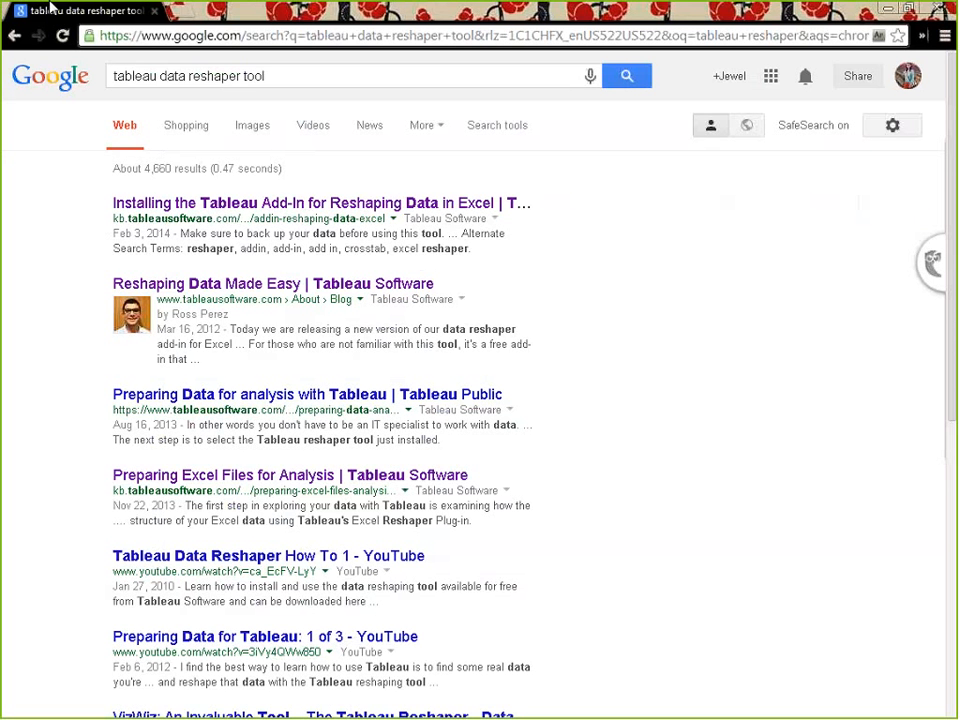
left_click(899, 9)
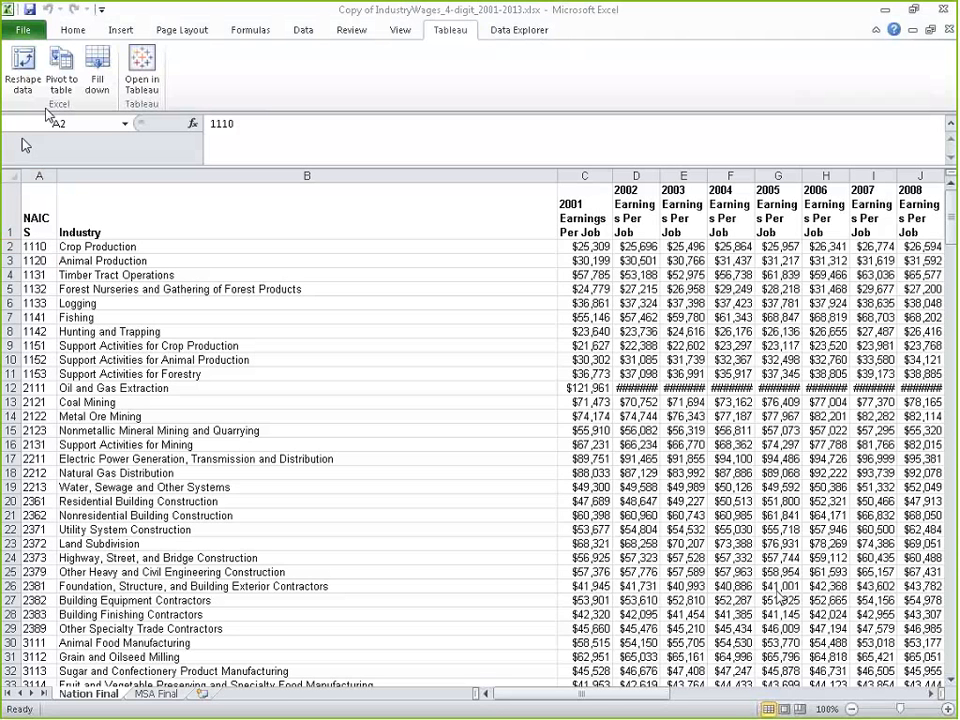
- Review the layout of the industry, yearly earnings and change columns on the Nation Final sheet
left_click(646, 694)
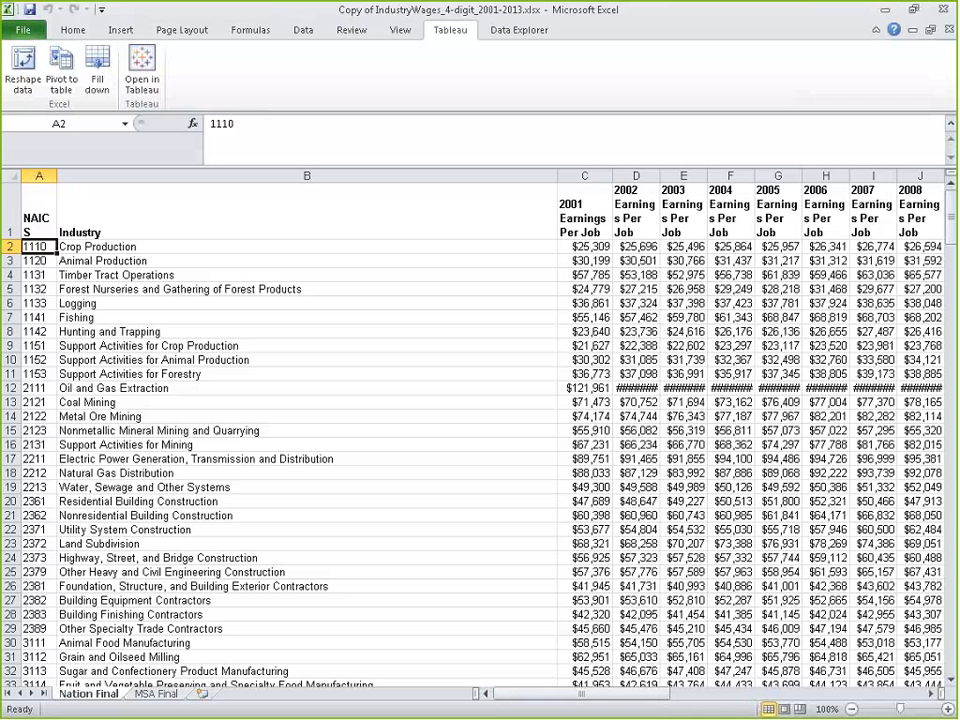
mouse_move(653, 700)
left_mouse_down()
mouse_move(697, 706)
mouse_move(611, 694)
mouse_move(635, 703)
left_mouse_up()
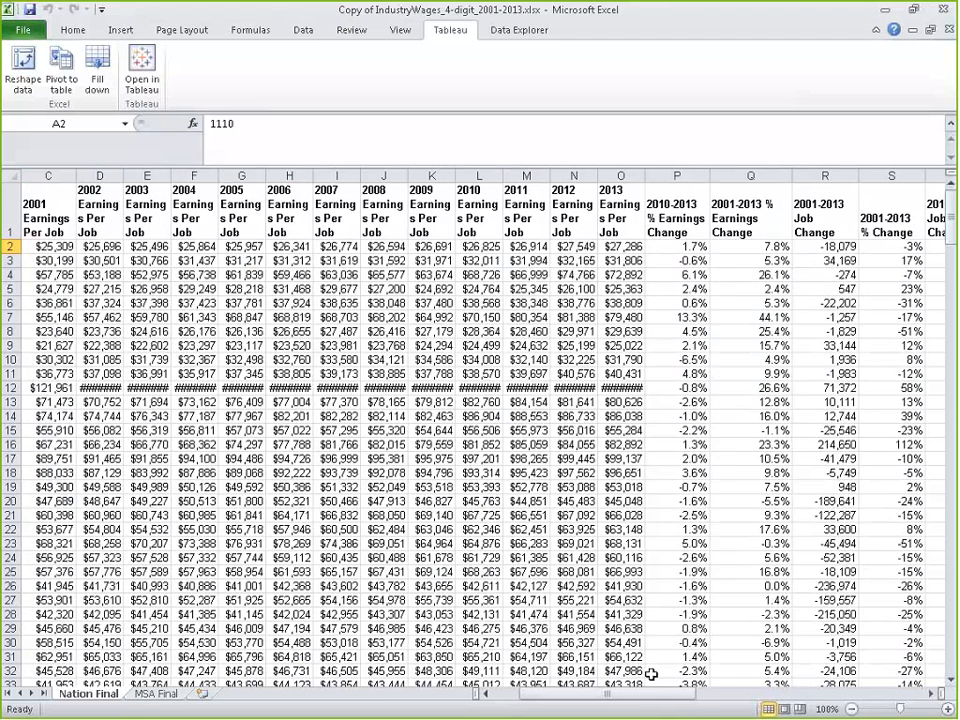
left_click_drag(640, 700, 540, 700)
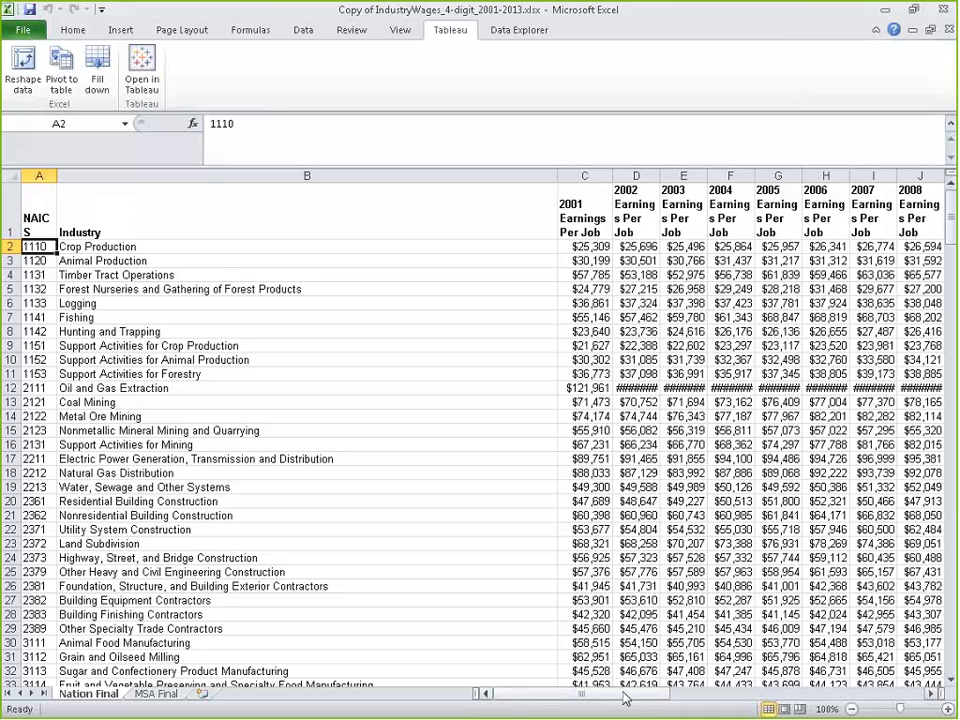
left_click_drag(622, 697, 648, 697)
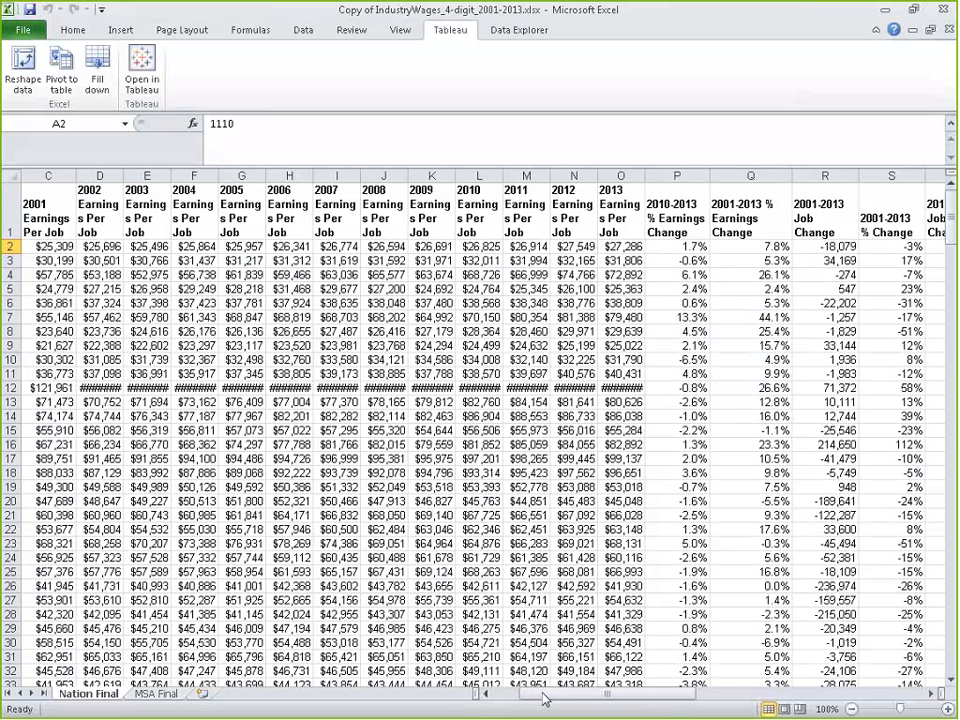
- Copy the Nation Final columns from NAICS through 2013 Earnings Per Job into a new worksheet
left_click_drag(611, 701, 849, 680)
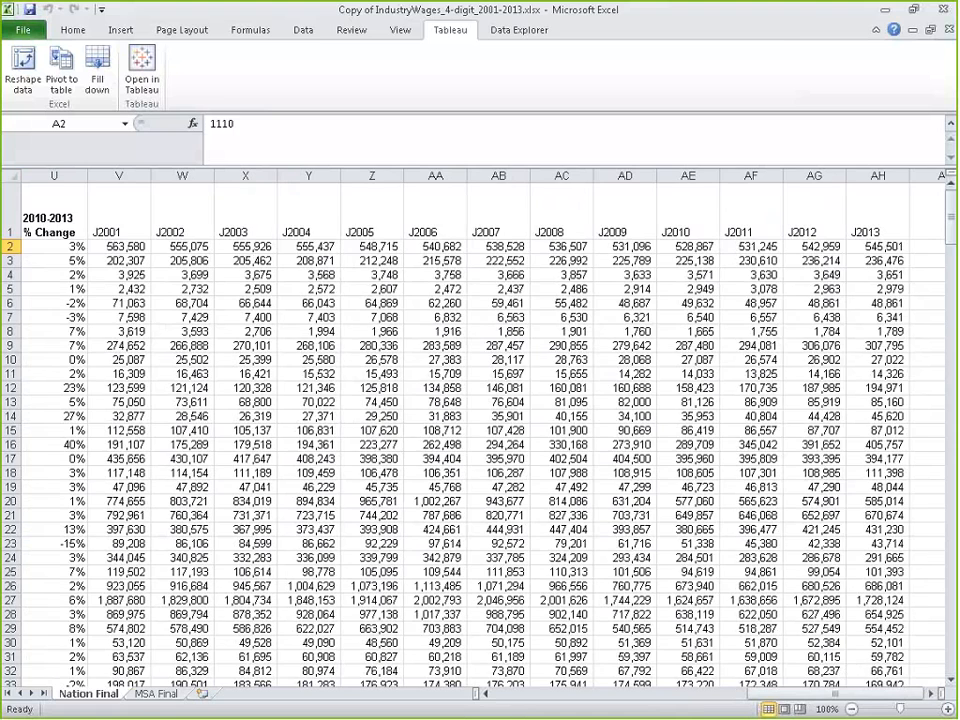
left_click_drag(855, 694, 600, 697)
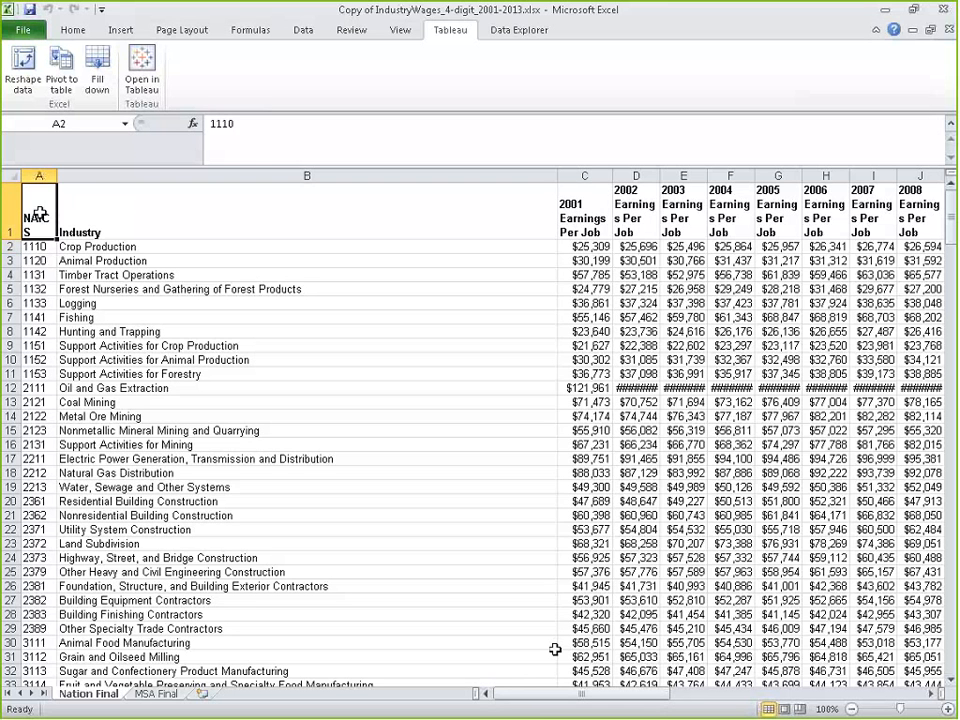
left_click(39, 176)
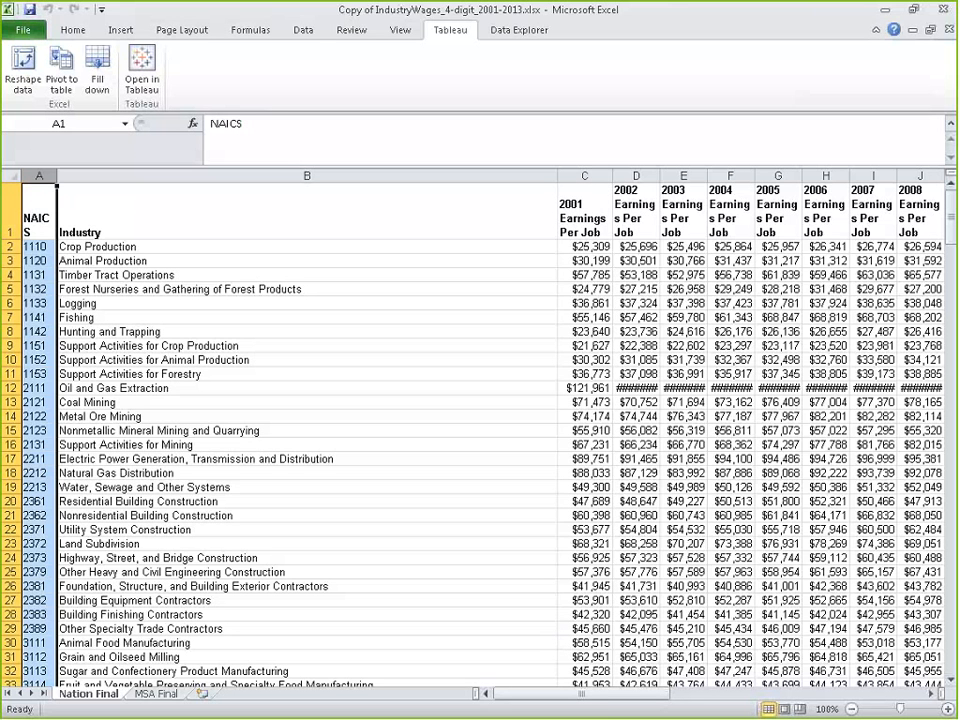
left_click_drag(546, 703, 626, 703)
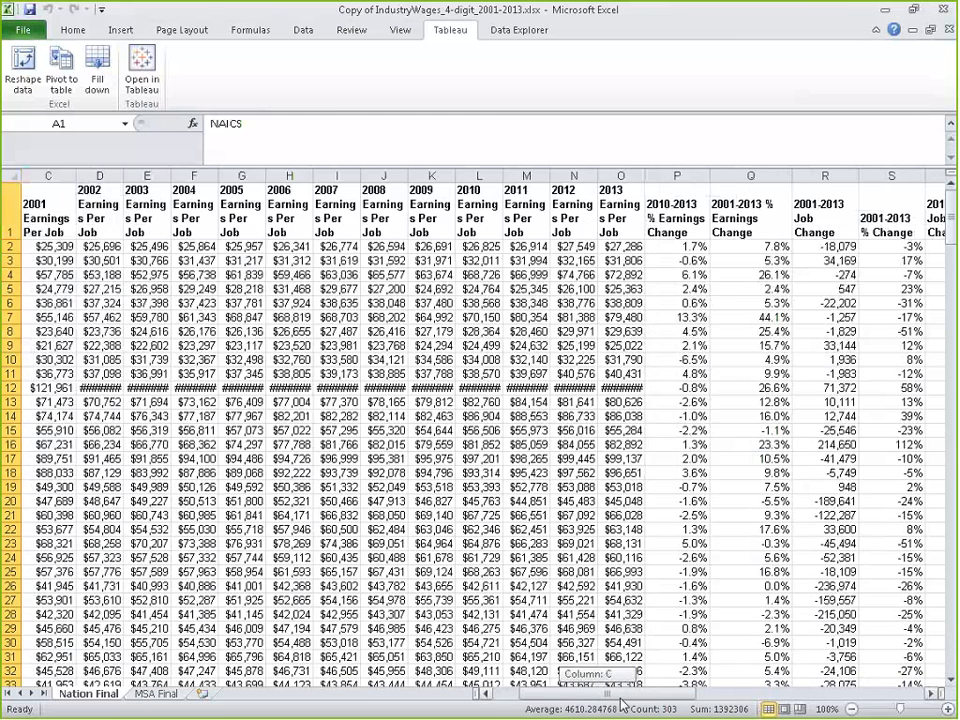
left_click(619, 176, "shift")
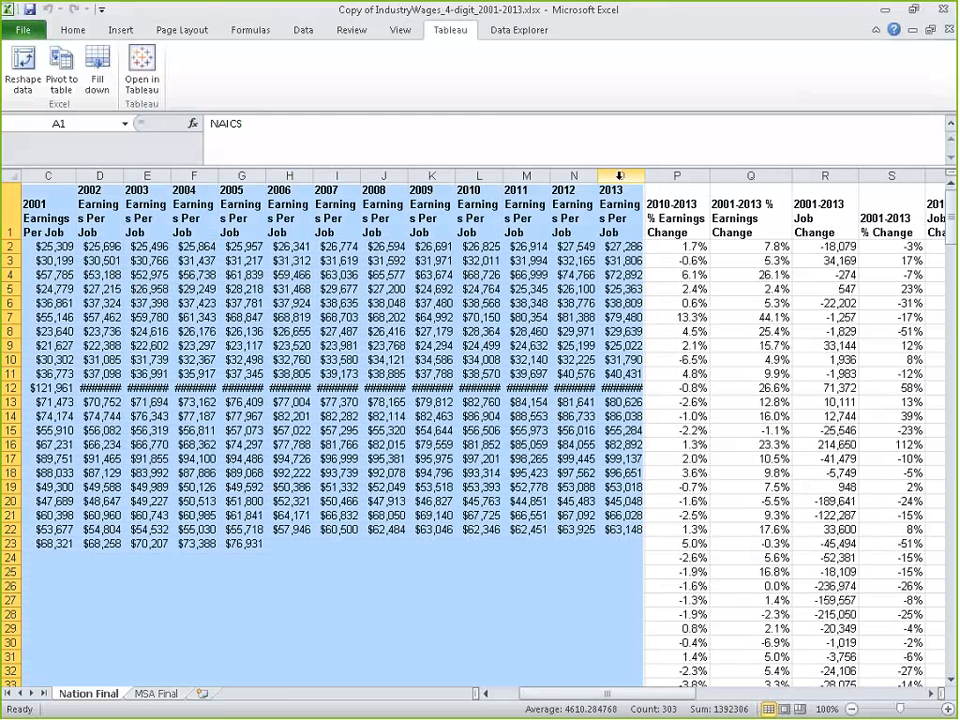
key("ctrl+c")
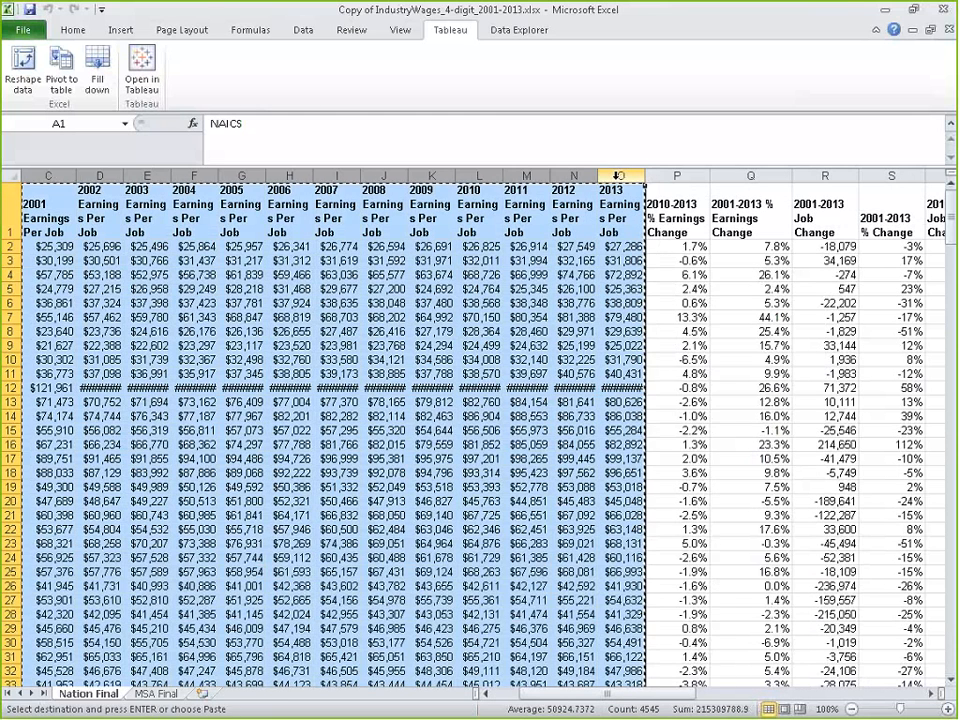
left_click_drag(688, 695, 585, 697)
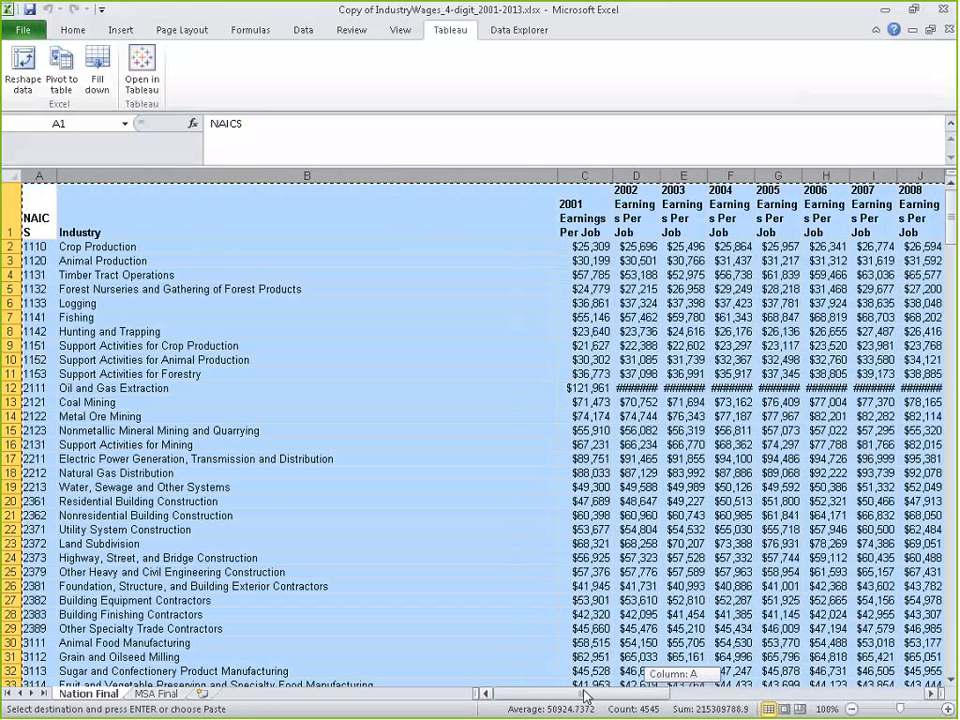
left_click(202, 693)
key("ctrl+v")
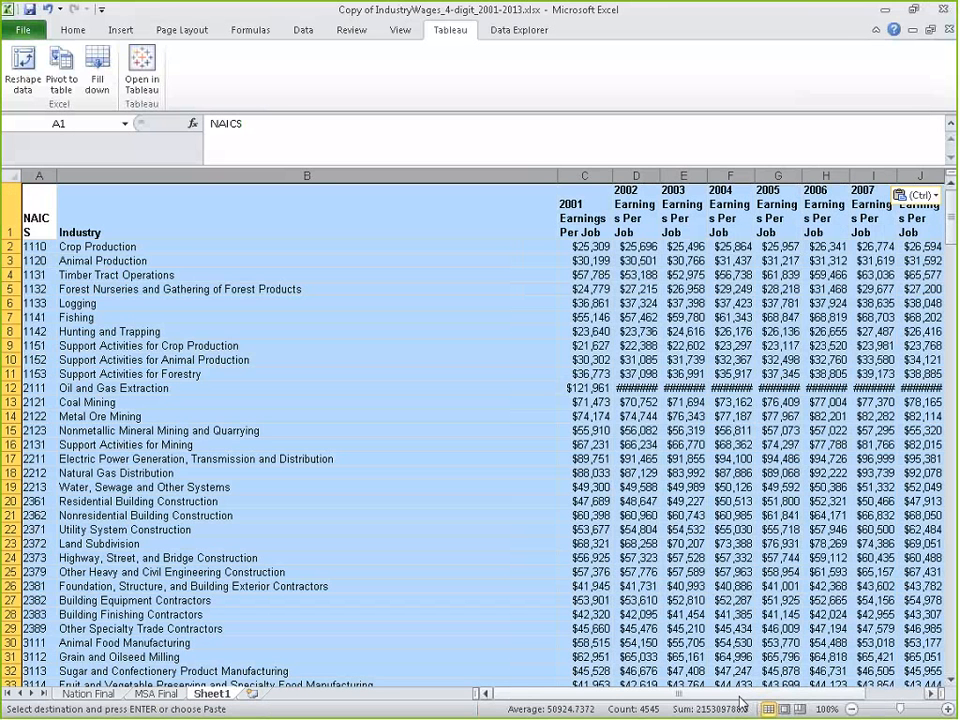
- Try trimming the 2001 and 2002 earnings headers on the new sheet to just the year, and undo both edits
left_click(118, 289)
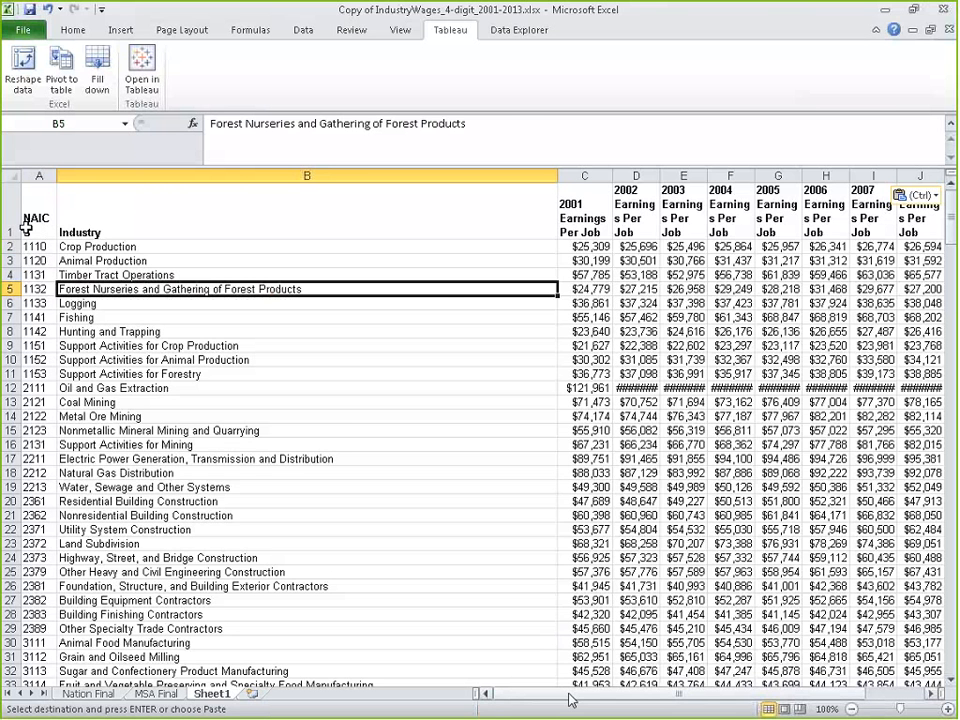
left_click_drag(570, 700, 616, 693)
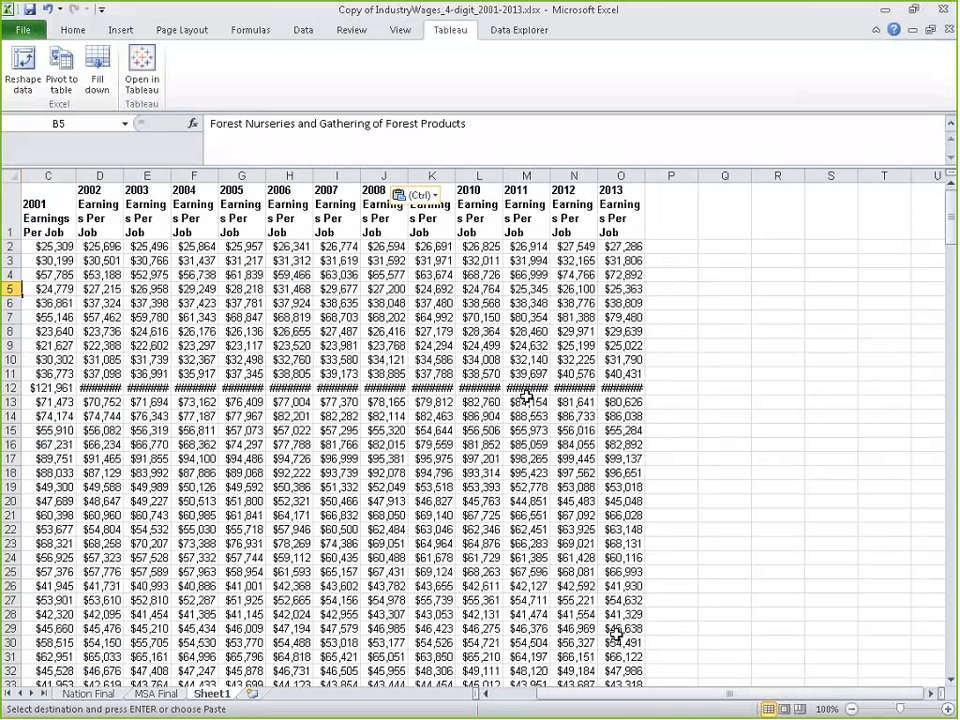
left_click(686, 693)
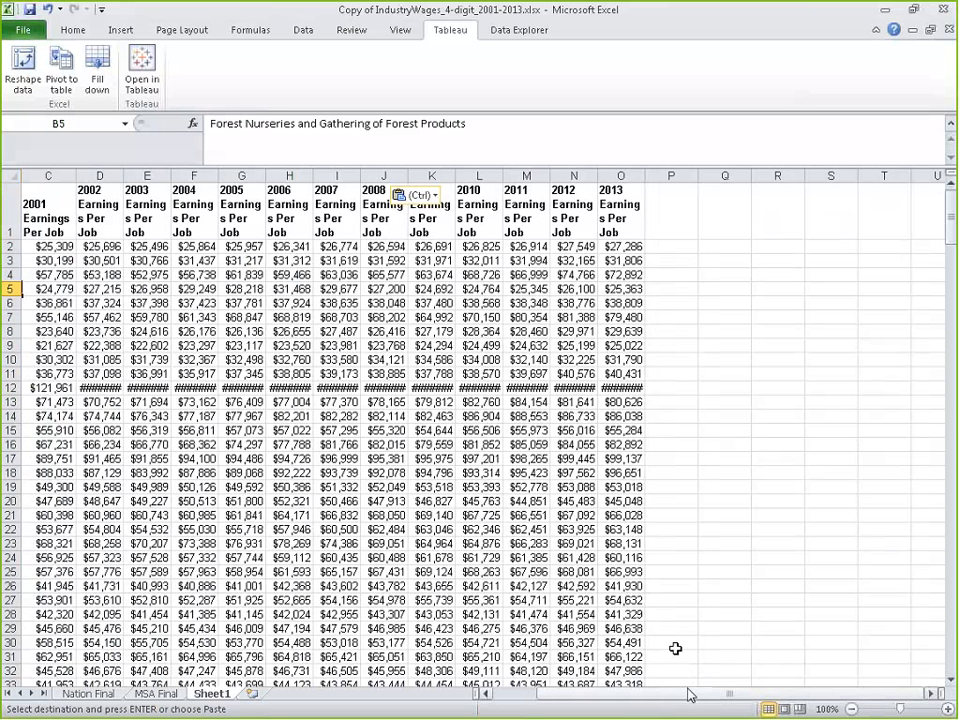
left_click_drag(688, 692, 617, 695)
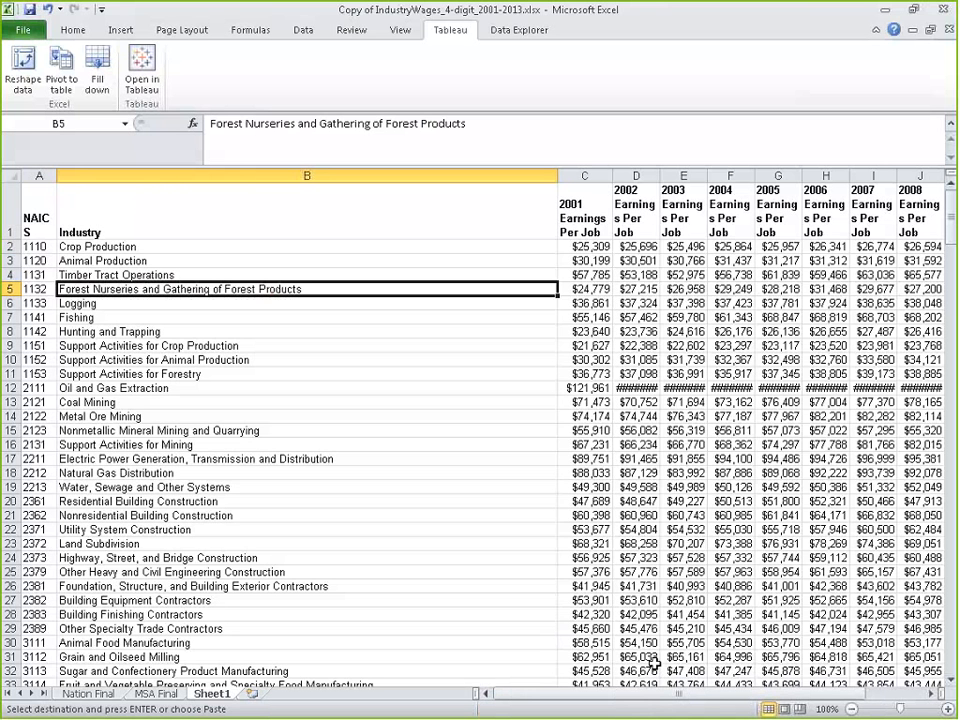
left_click(606, 225)
double_click(604, 230)
left_click_drag(604, 232, 590, 204)
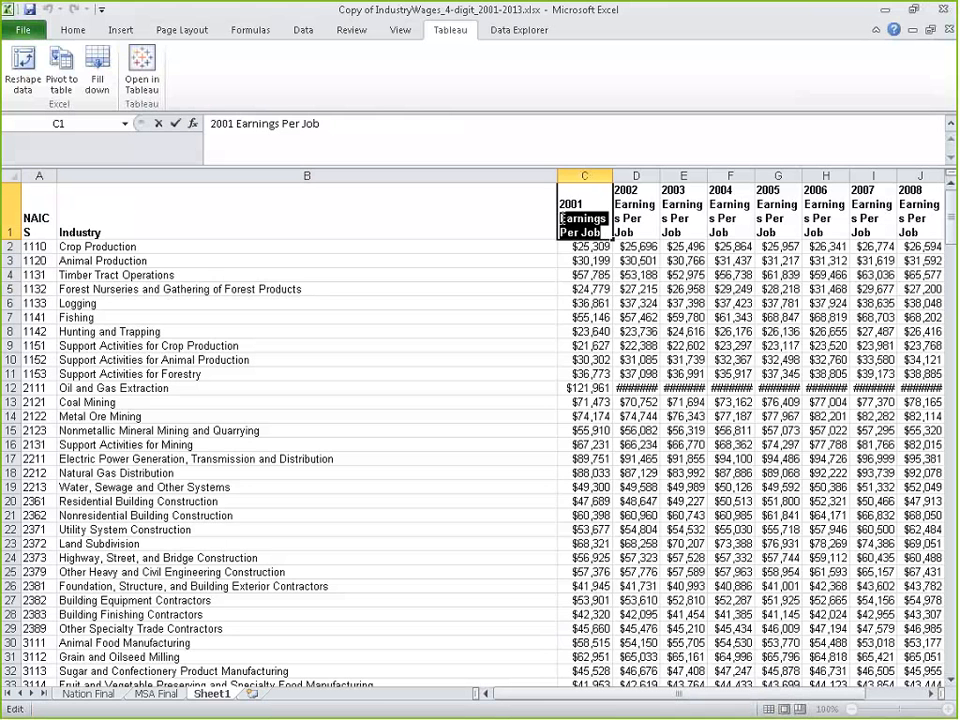
key("BackSpace")
left_click(636, 232)
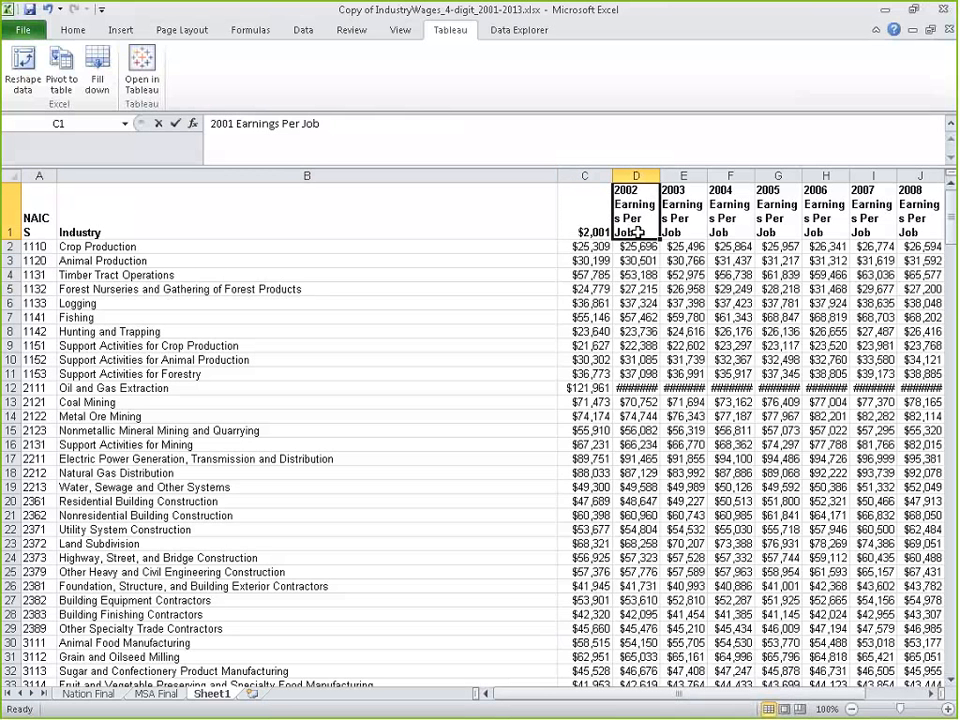
double_click(638, 232)
left_click_drag(638, 232, 616, 205)
key("BackSpace")
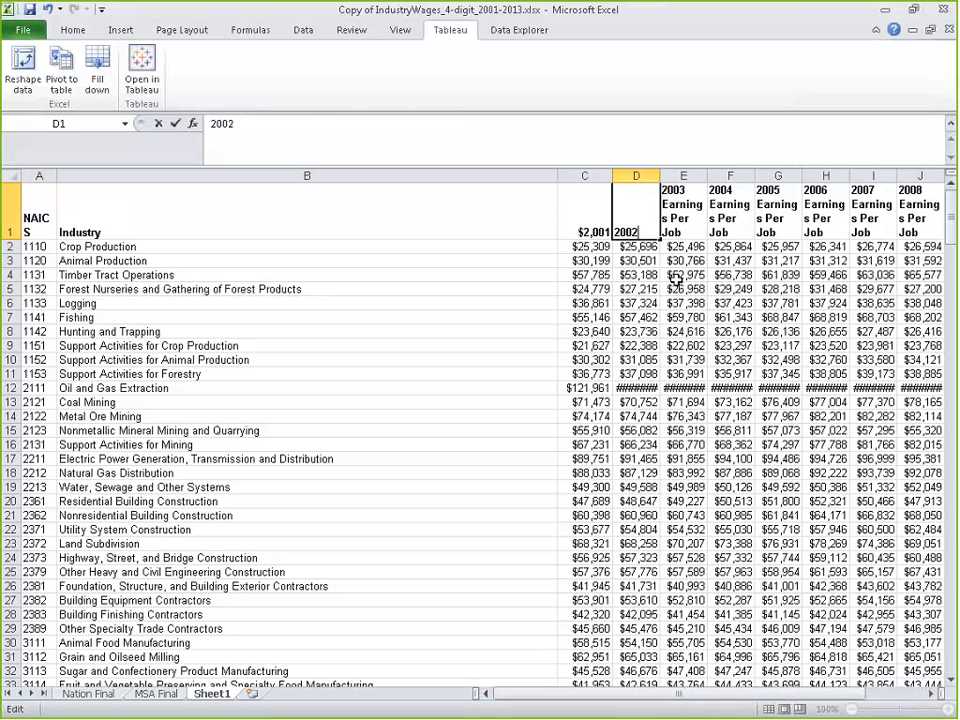
key("Tab")
key("ctrl+z")
key("ctrl+z")
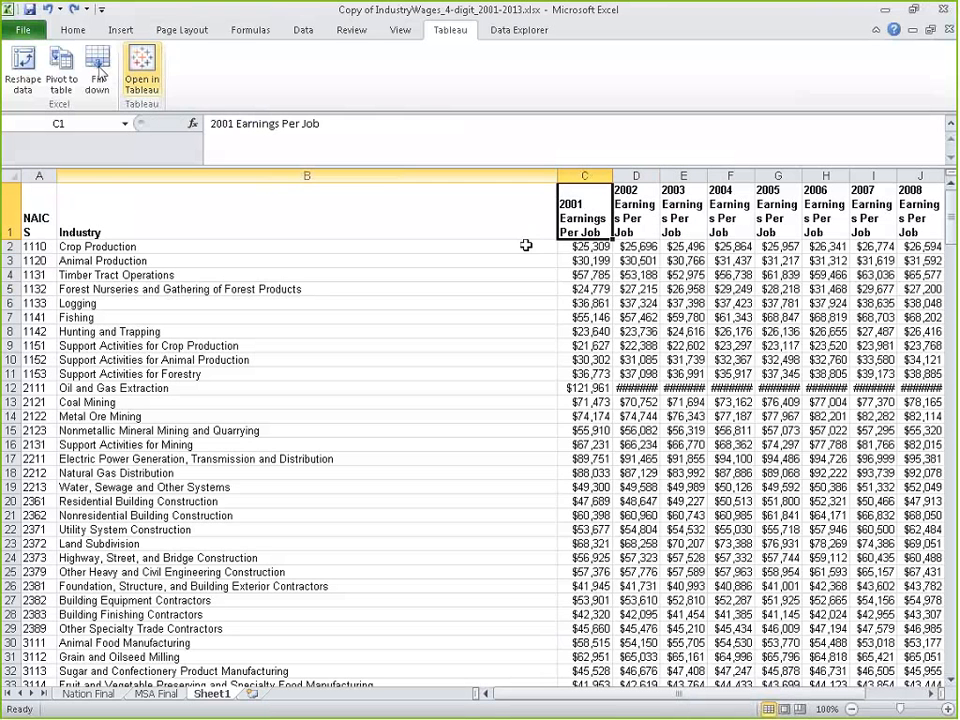
- Reshape the copied data using C2 as the first data value, and widen the Industry, Col3 and Col4 columns of the output sheet
left_click(604, 246)
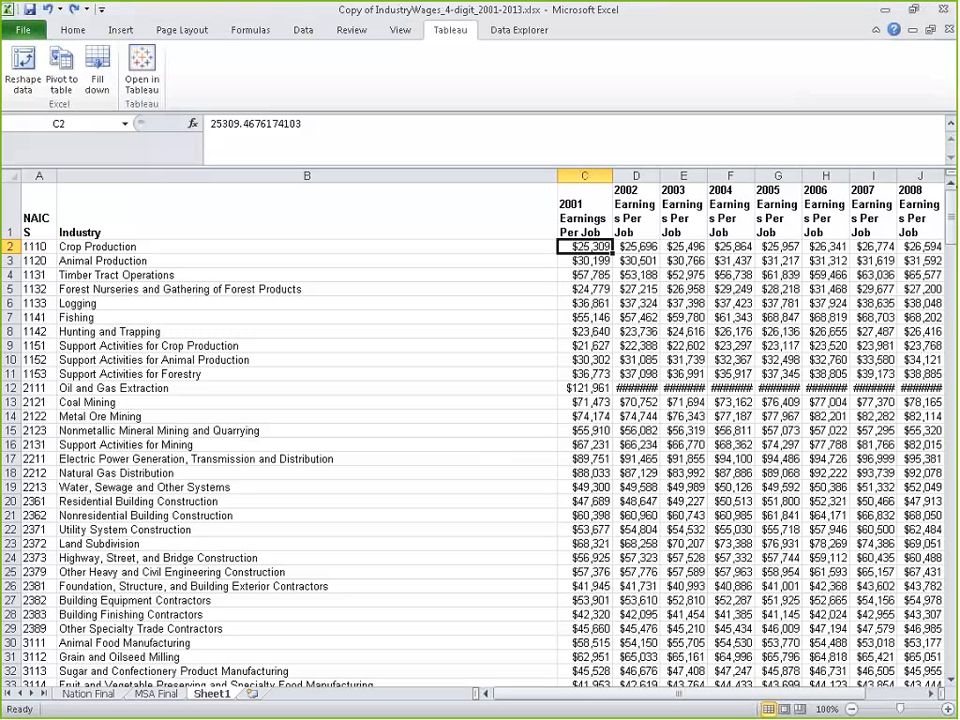
left_click(585, 260)
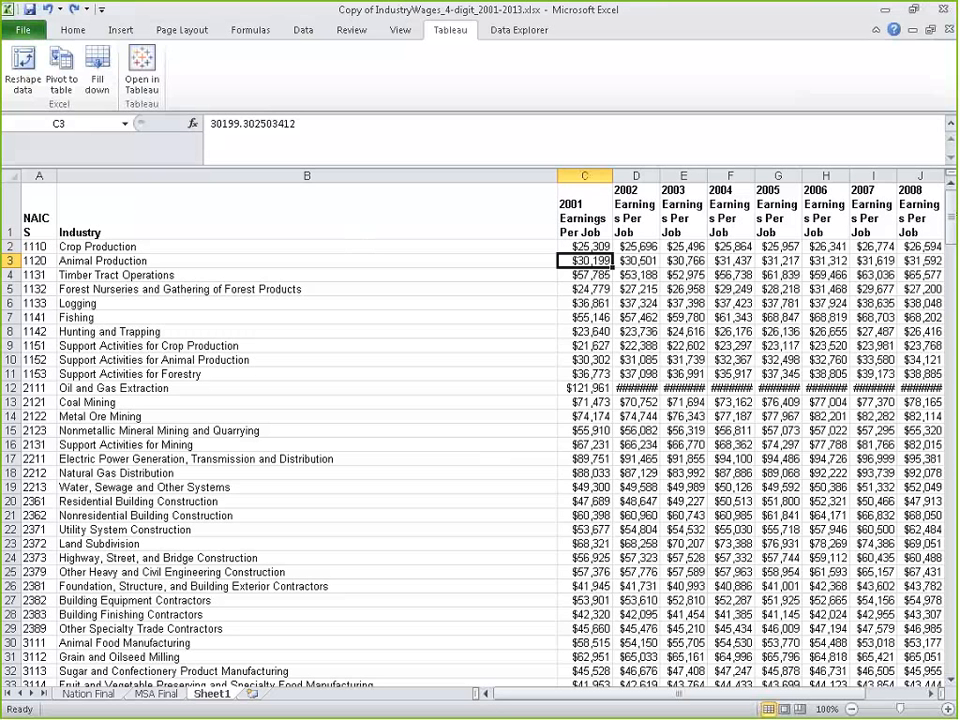
left_click(585, 247)
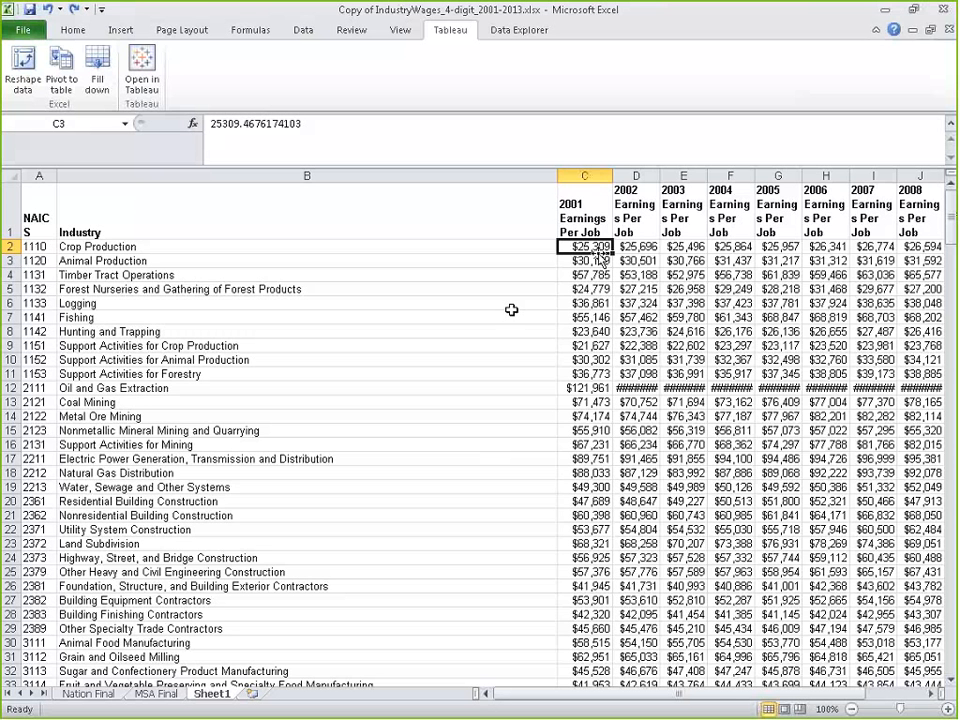
left_click(10, 74)
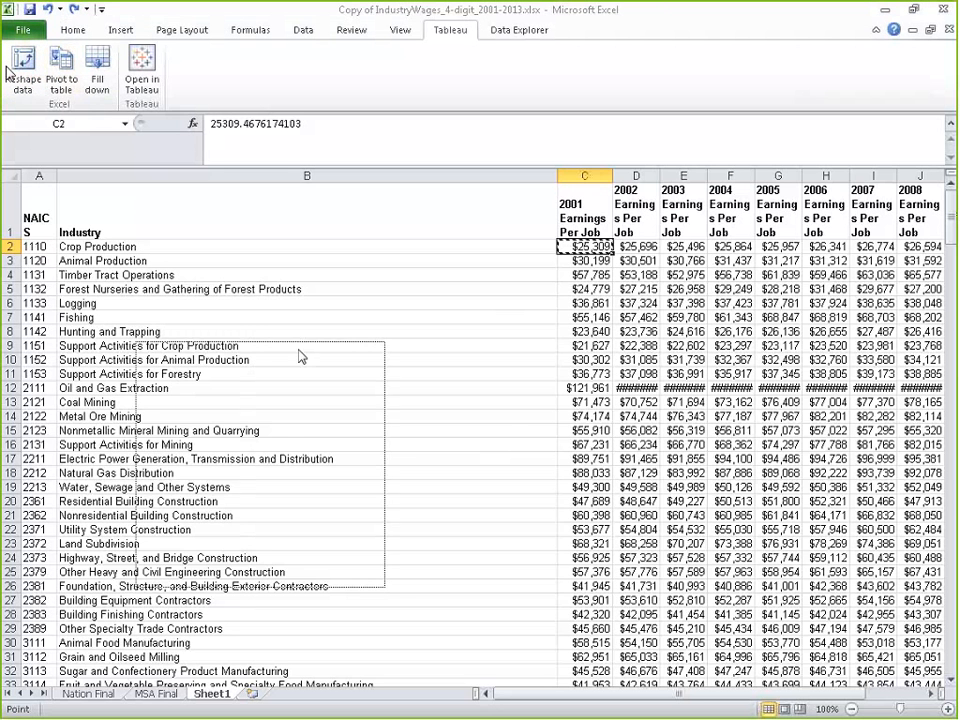
left_click_drag(146, 364, 327, 213)
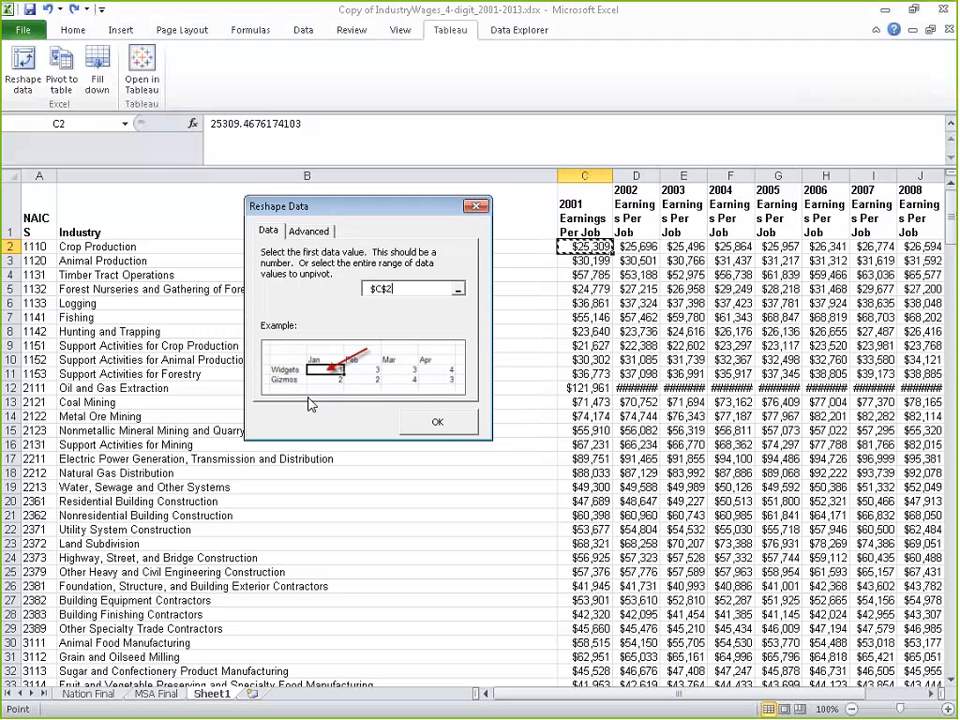
left_click(430, 422)
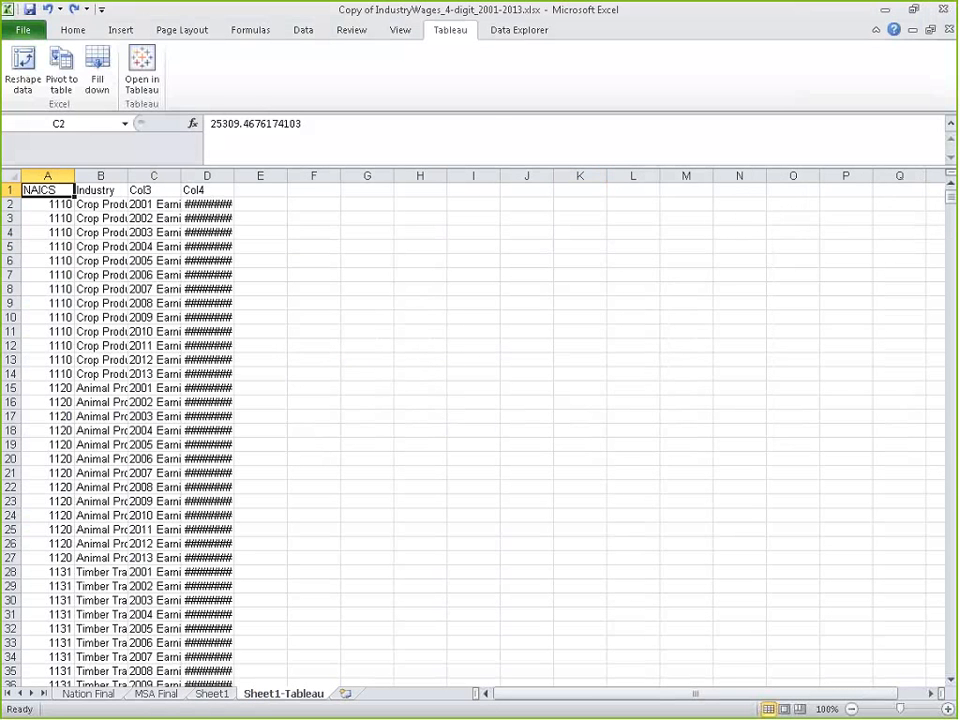
left_click_drag(234, 176, 313, 176)
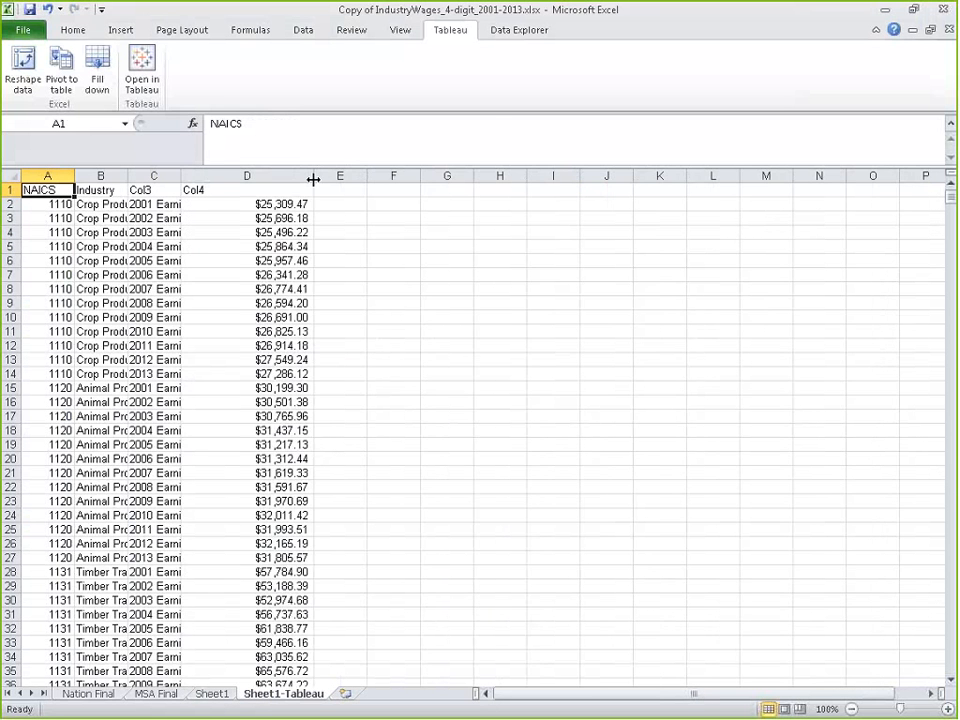
left_click_drag(128, 176, 313, 176)
- Remove the text "Earnings Per Job" from every entry in the reshaped sheet's Col3 column by replacing it with nothing
left_click(271, 175)
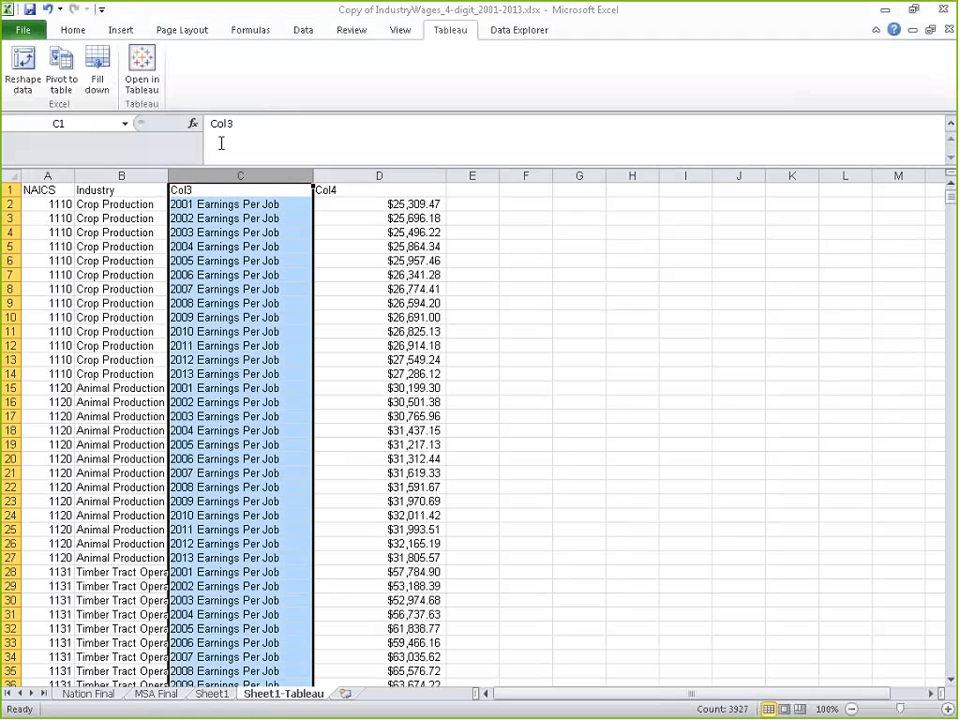
key("ctrl+f")
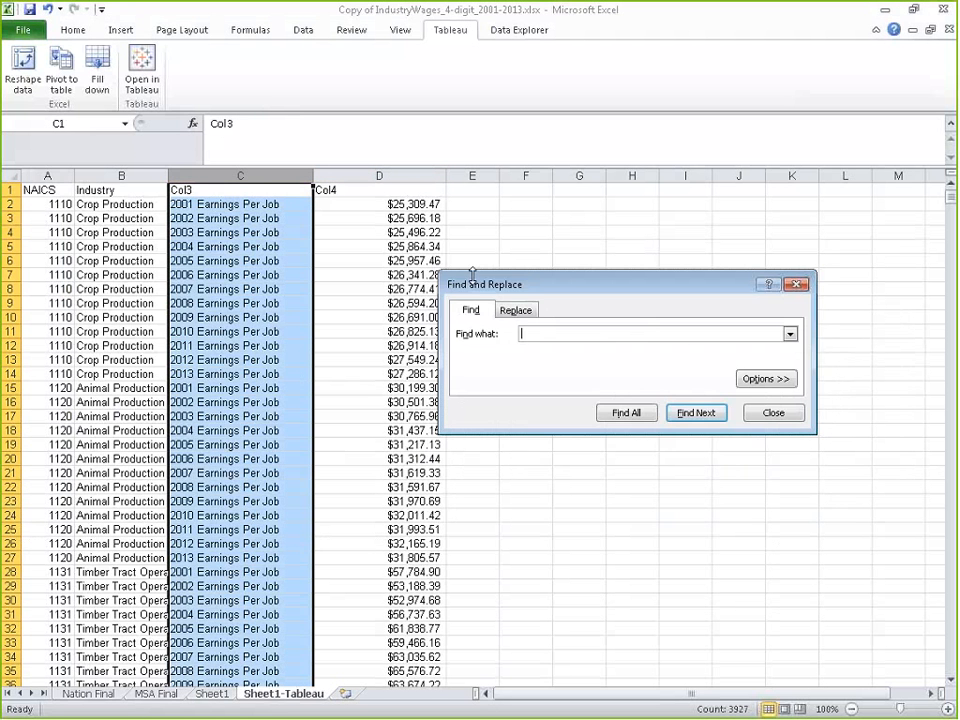
left_click(517, 311)
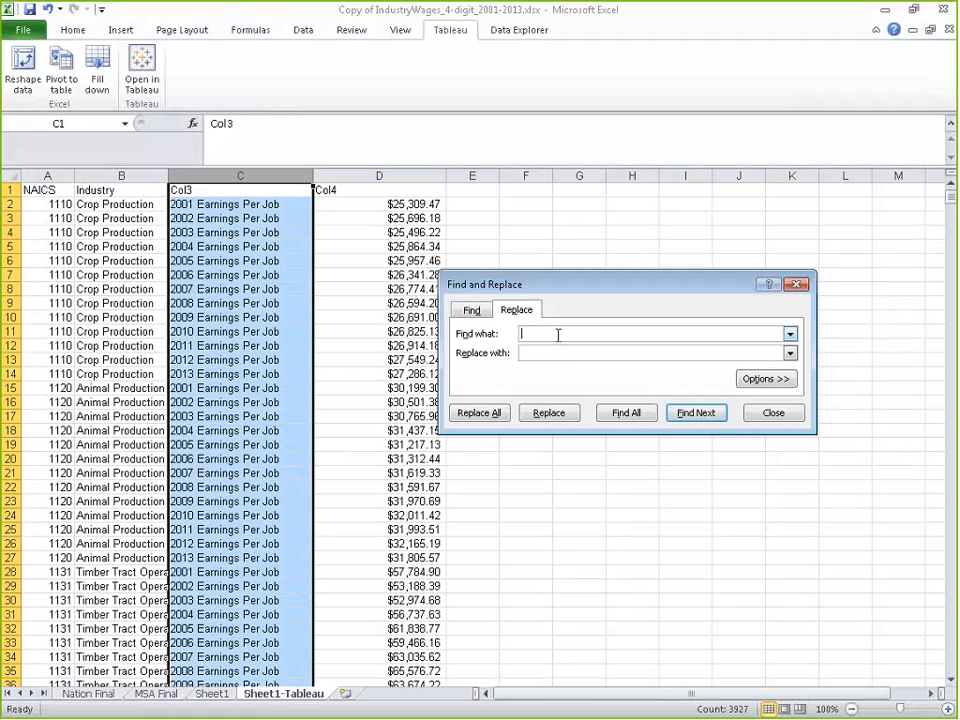
type("Earnings Per Job")
key("Tab")
left_click(479, 412)
left_click(481, 413)
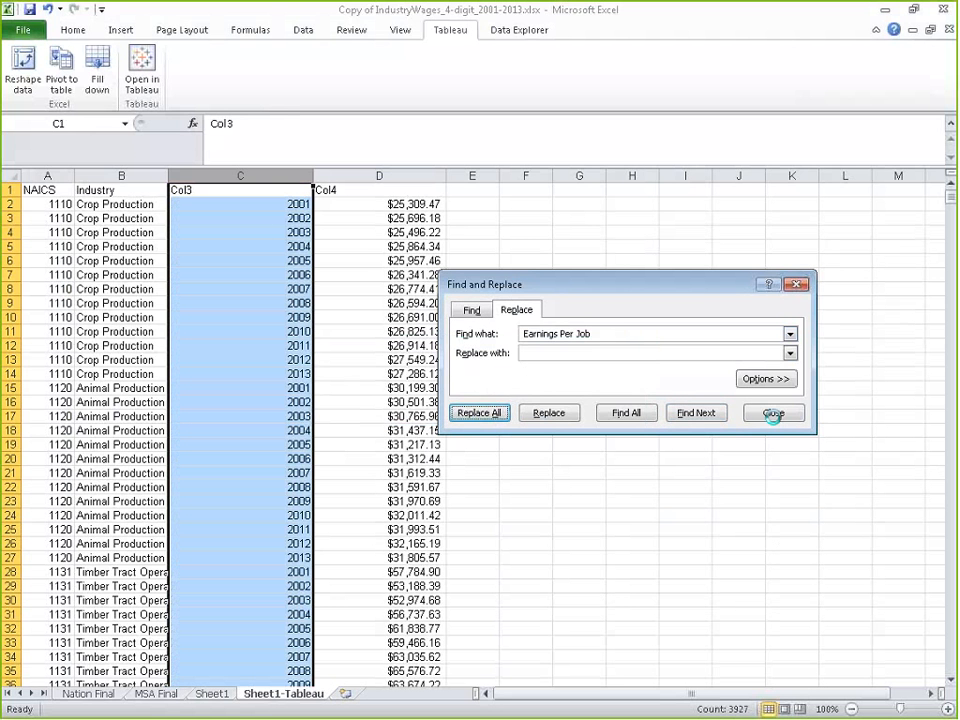
left_click(774, 413)
- Rename the Col3 header as Year and the Col4 header as Earnings Per Job
left_click(197, 189)
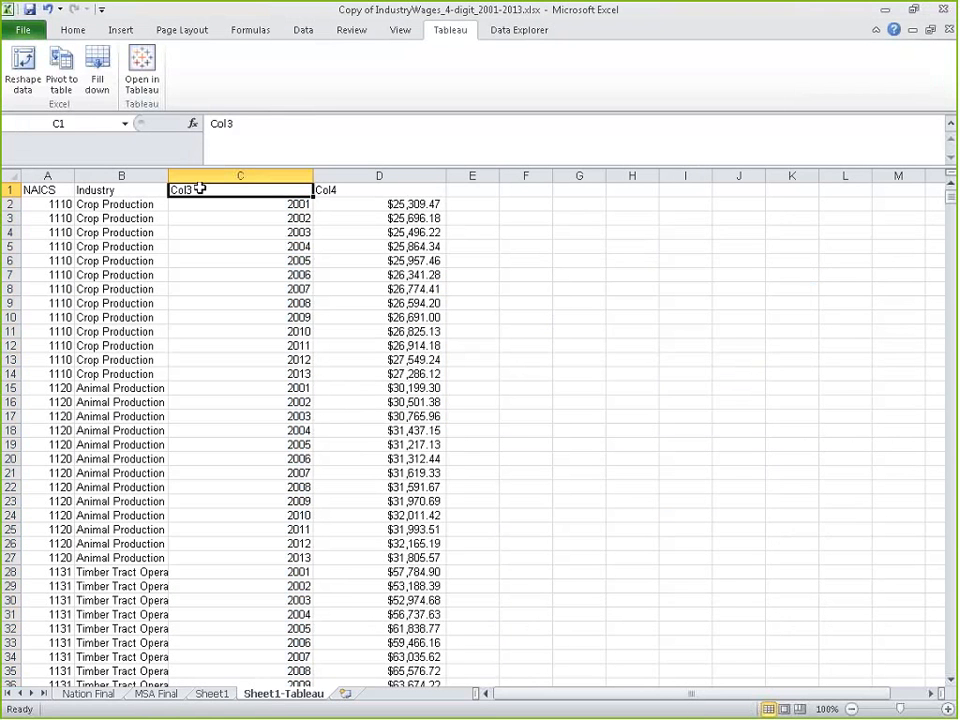
double_click(202, 189)
type("Year")
key("Tab")
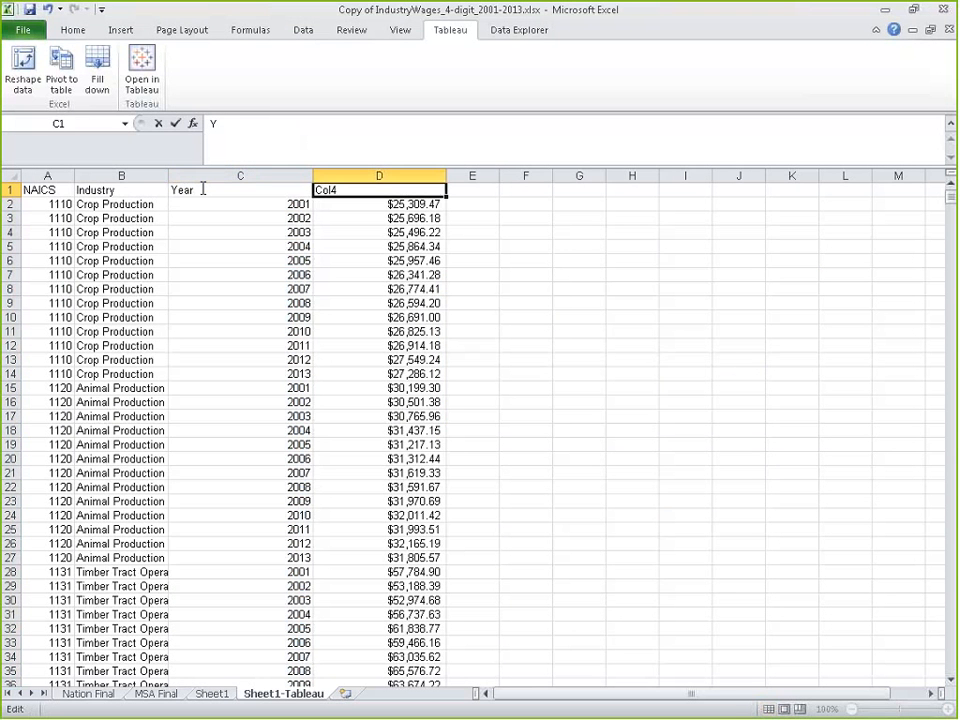
type("Earnings Pe")
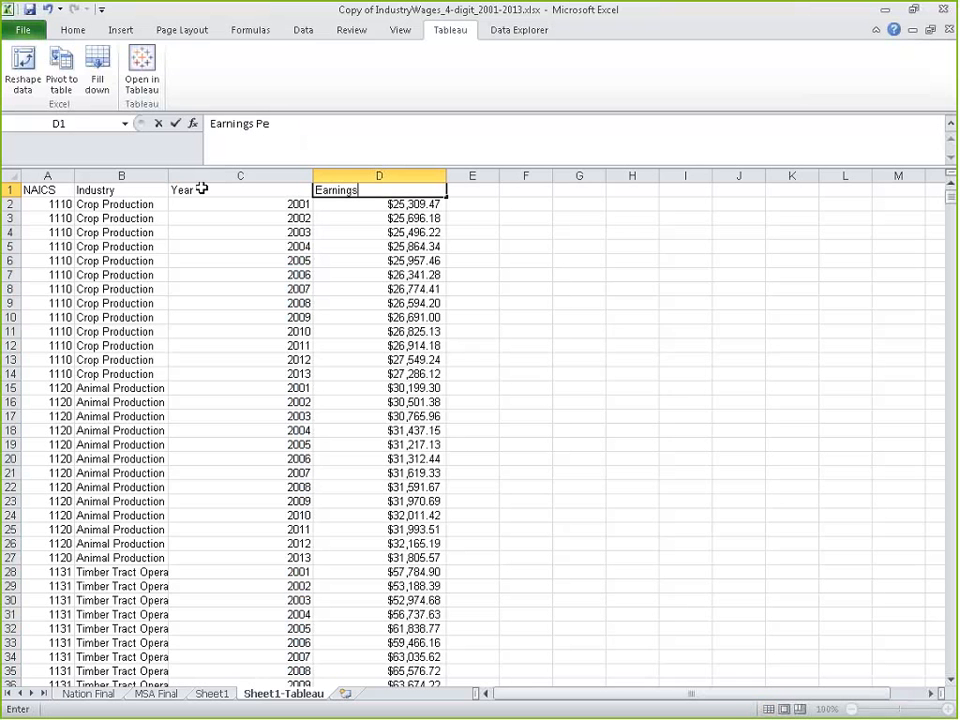
type("r Job")
left_click(472, 300)
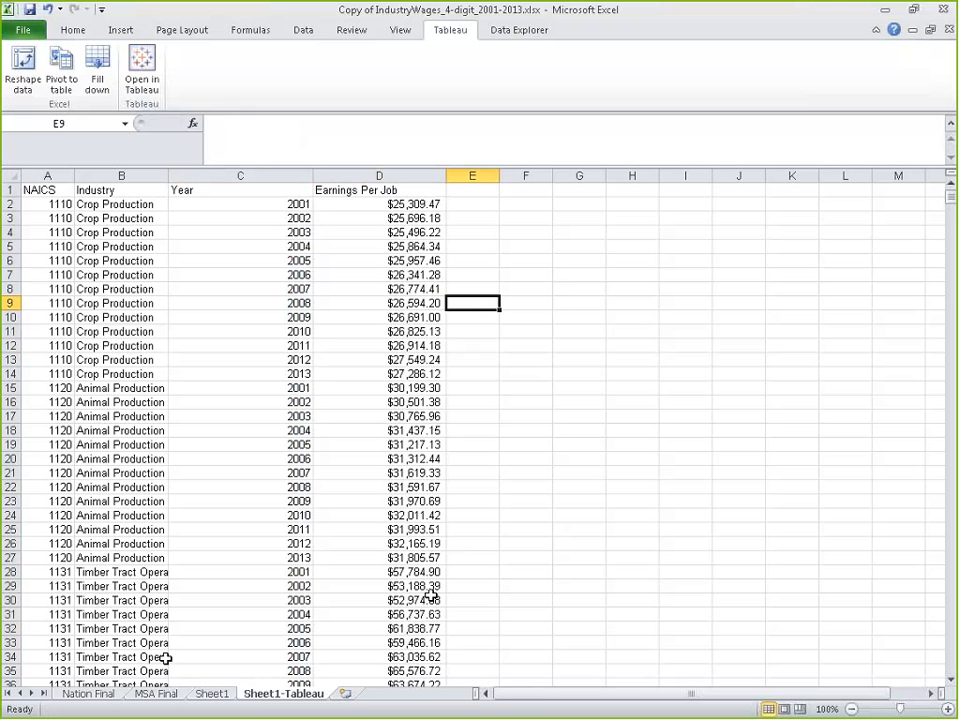
- Copy the NAICS and Industry columns from the Nation Final sheet into a new worksheet starting at A1
left_click(82, 694)
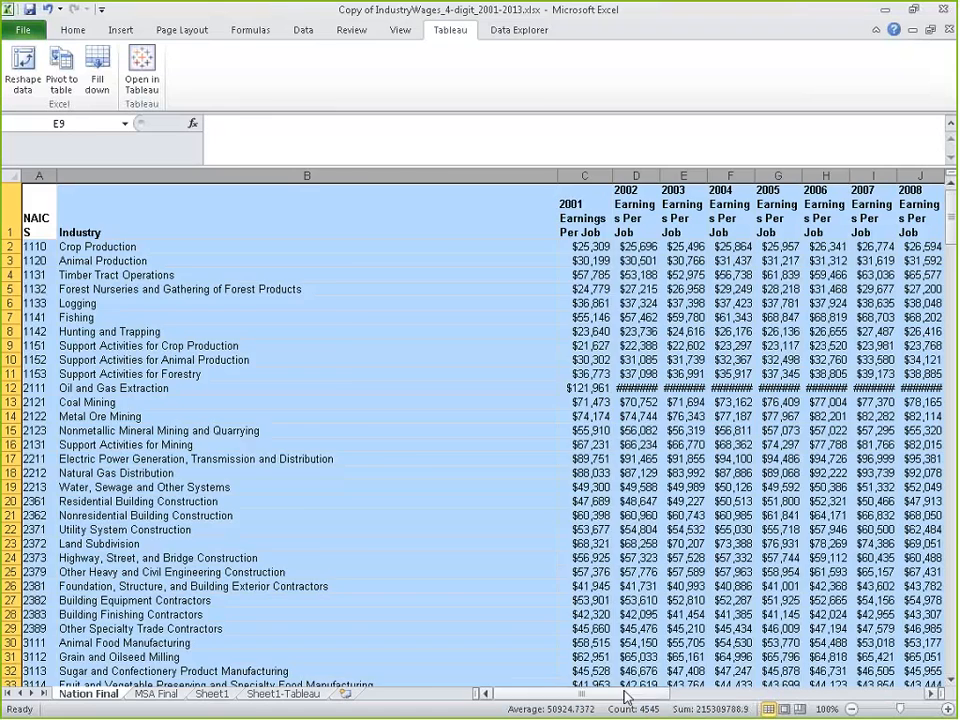
left_click_drag(621, 693, 594, 697)
left_click(130, 212)
left_click(24, 173)
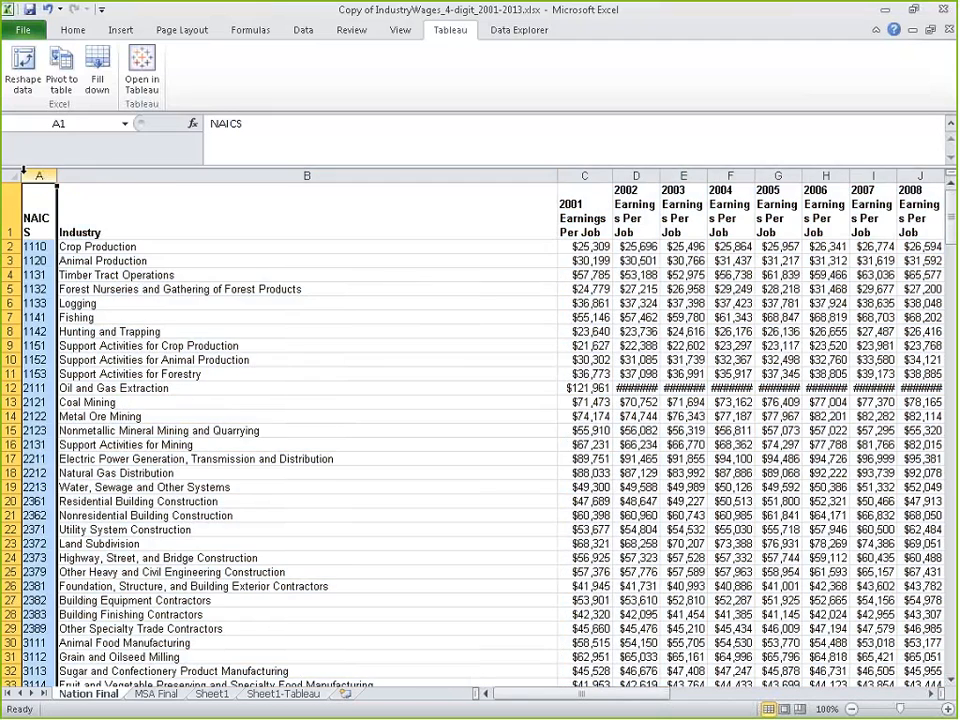
left_click(175, 176)
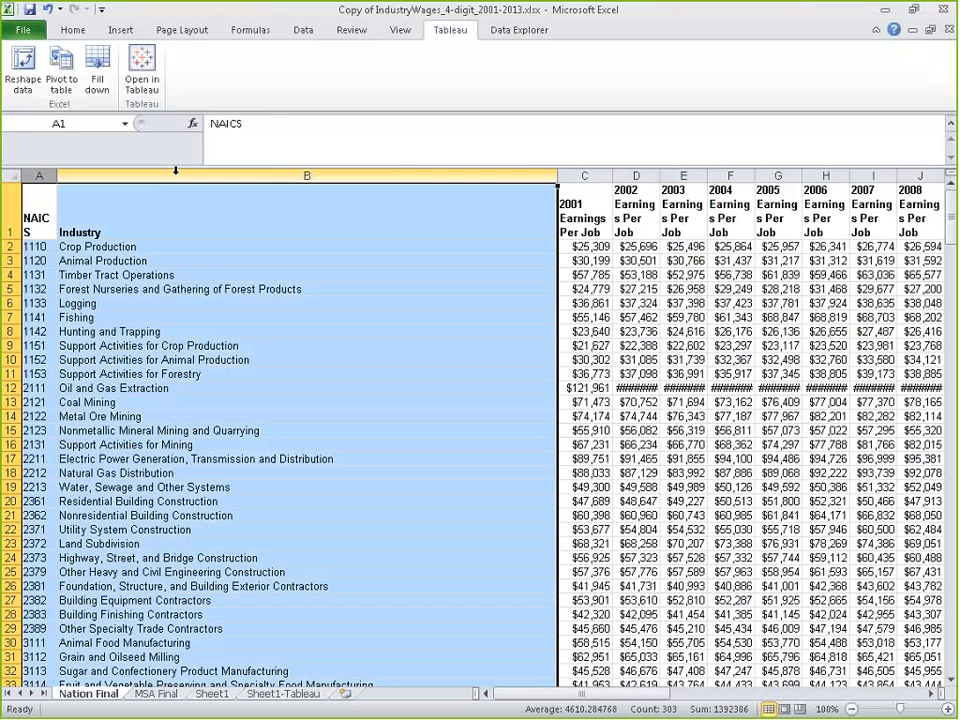
key("ctrl+c")
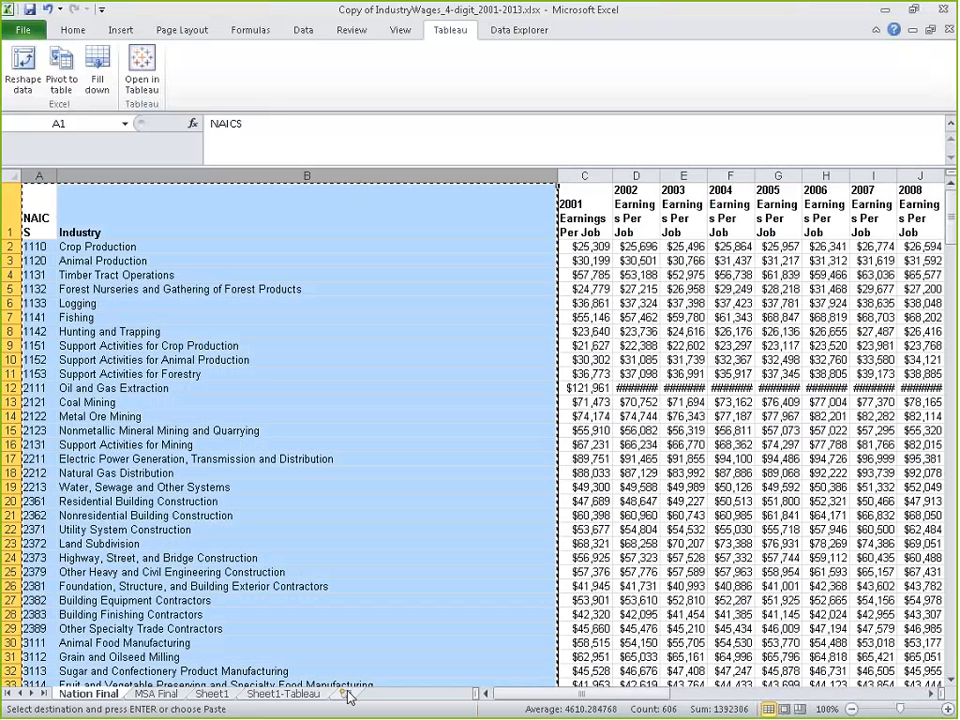
key("shift+F11")
key("ctrl+v")
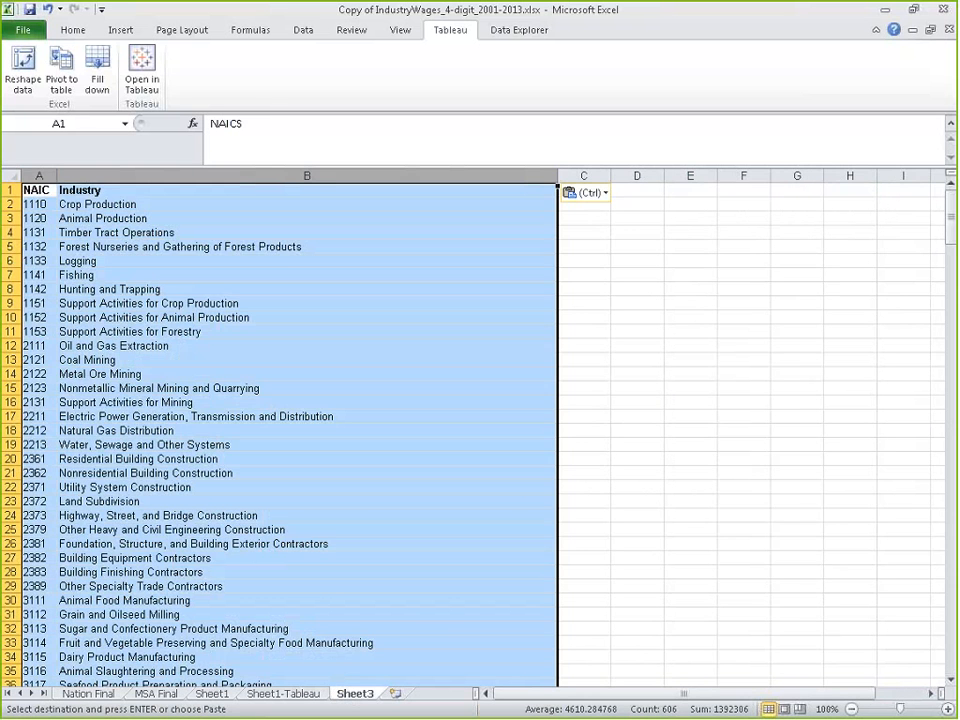
- Copy the J2001 through J2013 job columns from the Nation Final sheet into Sheet3, starting at C1
left_click(88, 693)
left_click_drag(594, 697, 905, 703)
left_click(134, 175)
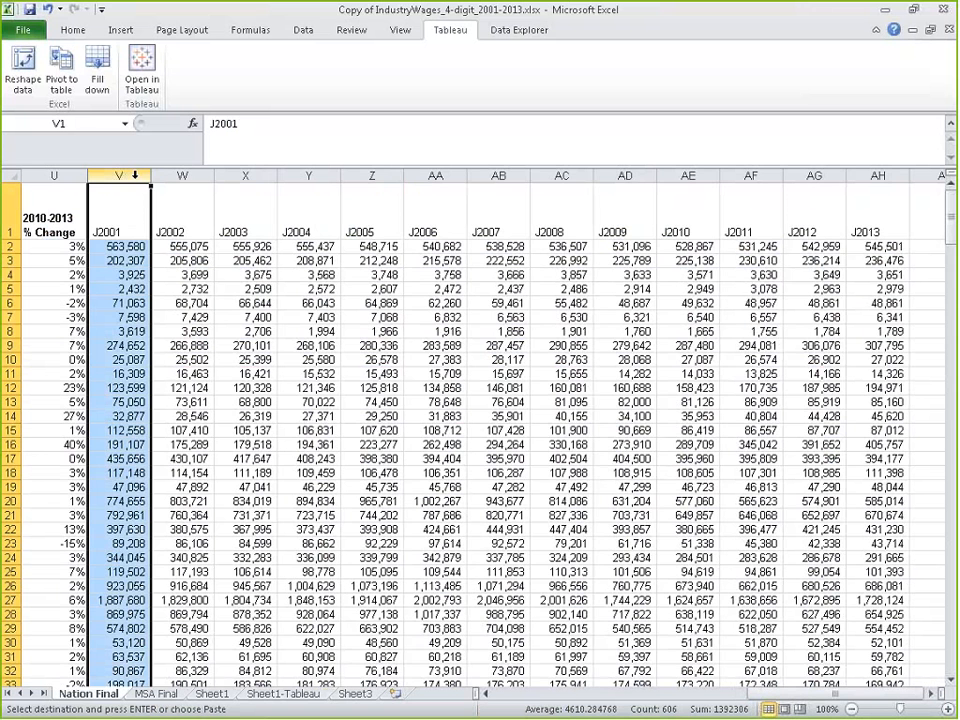
left_click_drag(134, 175, 878, 175)
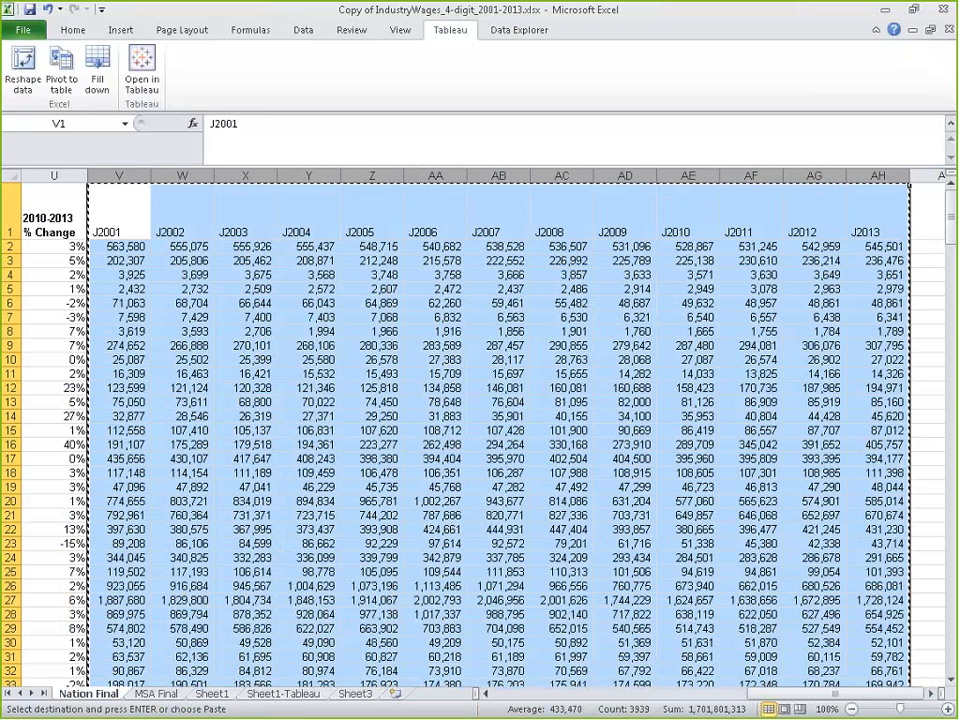
left_click(355, 694)
left_click(604, 189)
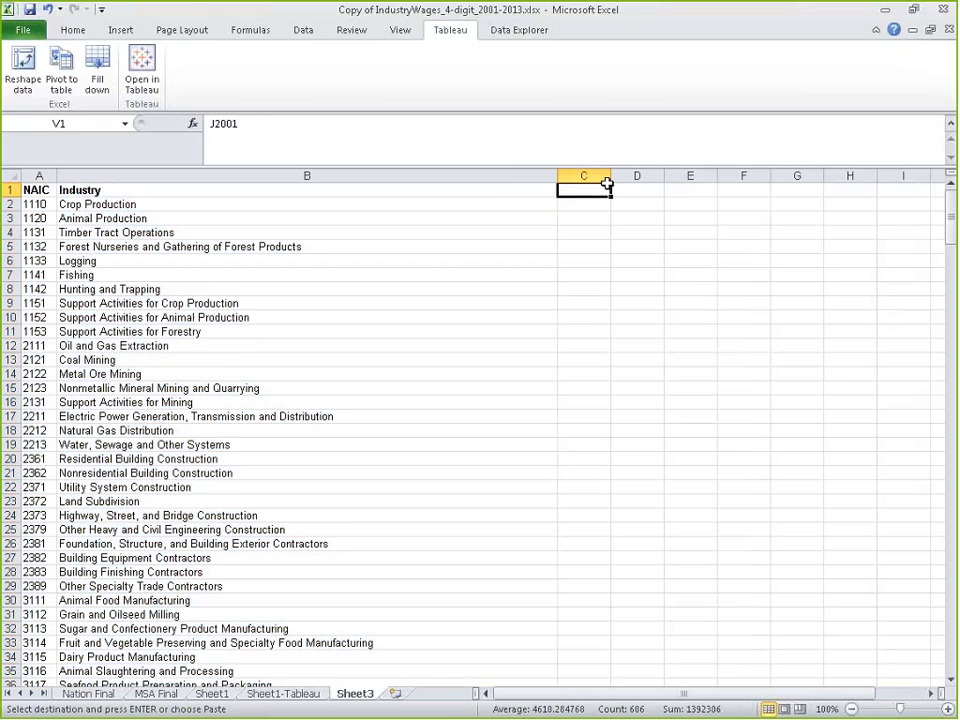
key("ctrl+v")
left_click_drag(677, 694, 655, 697)
mouse_move(580, 693)
left_mouse_down()
mouse_move(598, 705)
mouse_move(681, 707)
mouse_move(587, 700)
left_mouse_up()
left_click(681, 684)
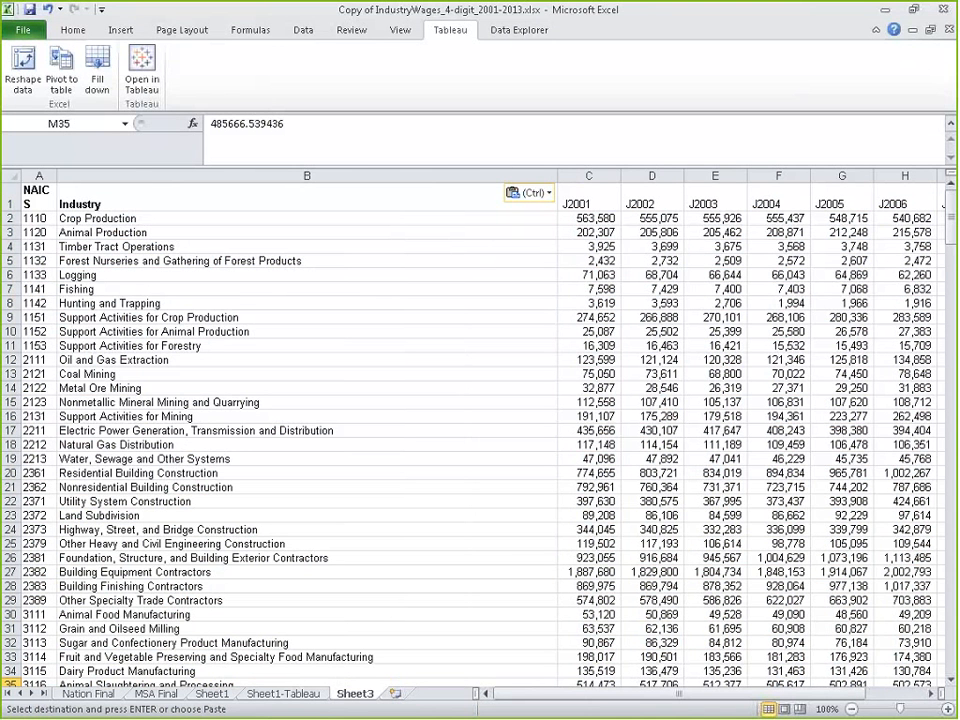
- Reshape the Sheet3 job data using C2 as the first data value, and fit the output's Industry column to its contents
left_click(611, 219)
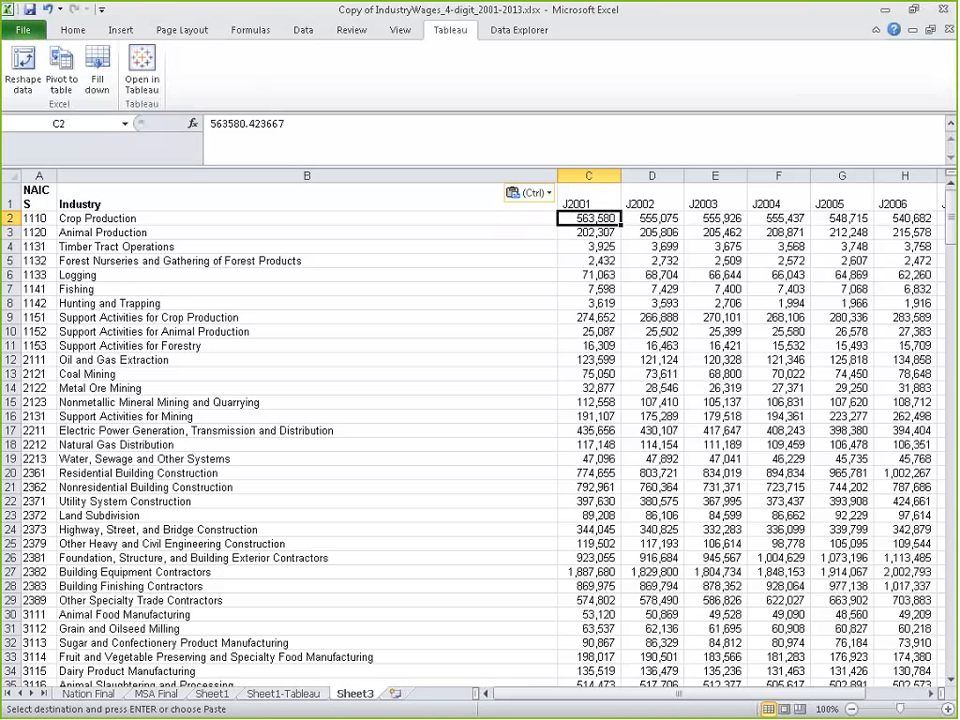
left_click(27, 78)
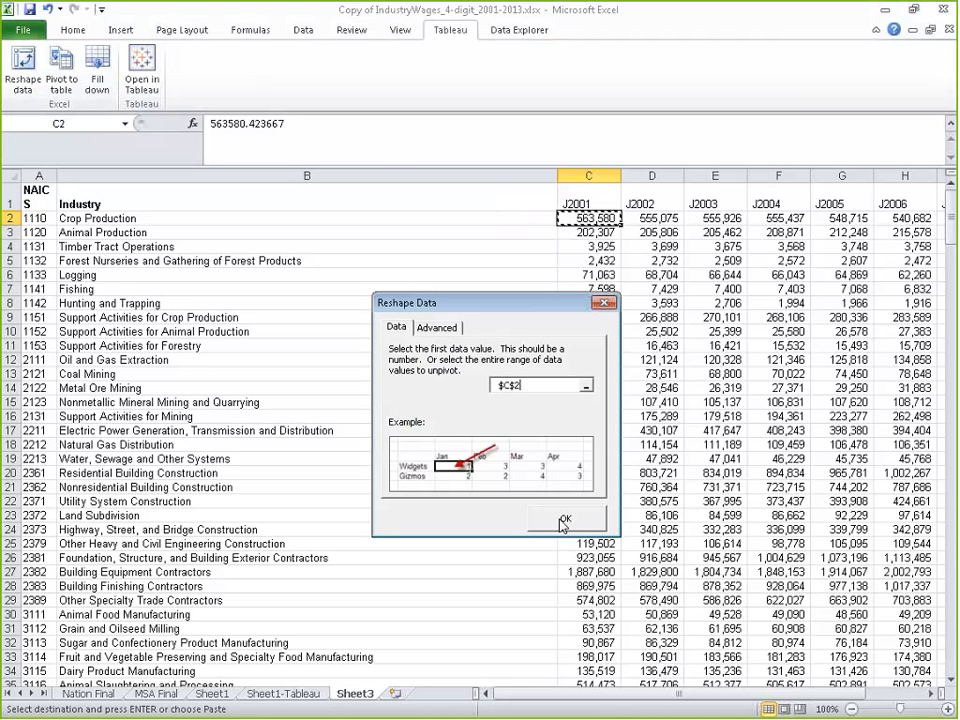
left_click(563, 520)
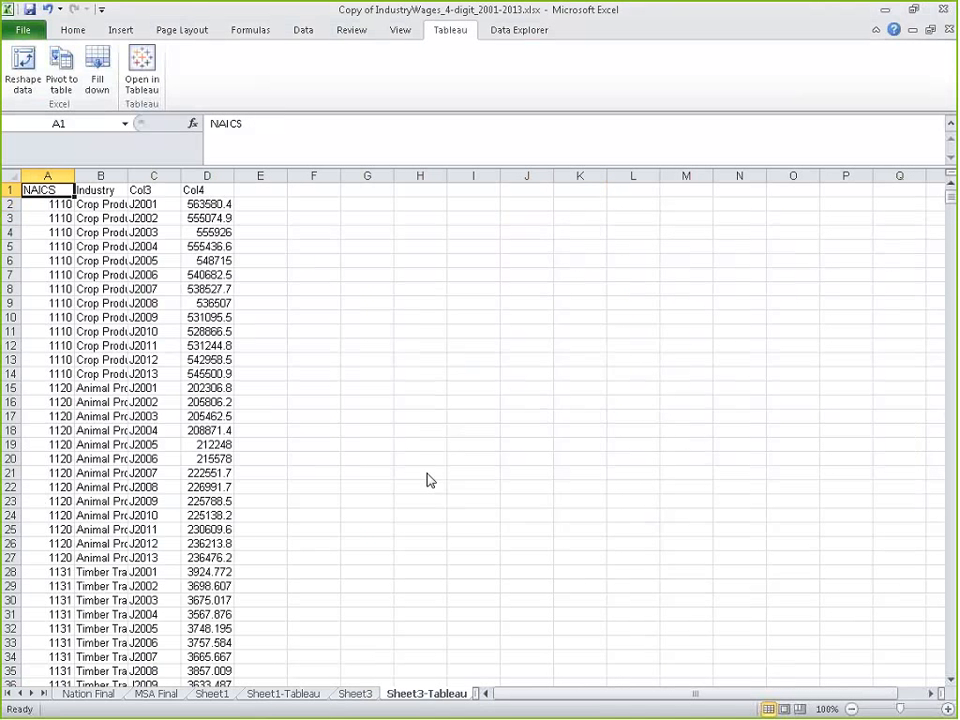
double_click(127, 176)
double_click(246, 189)
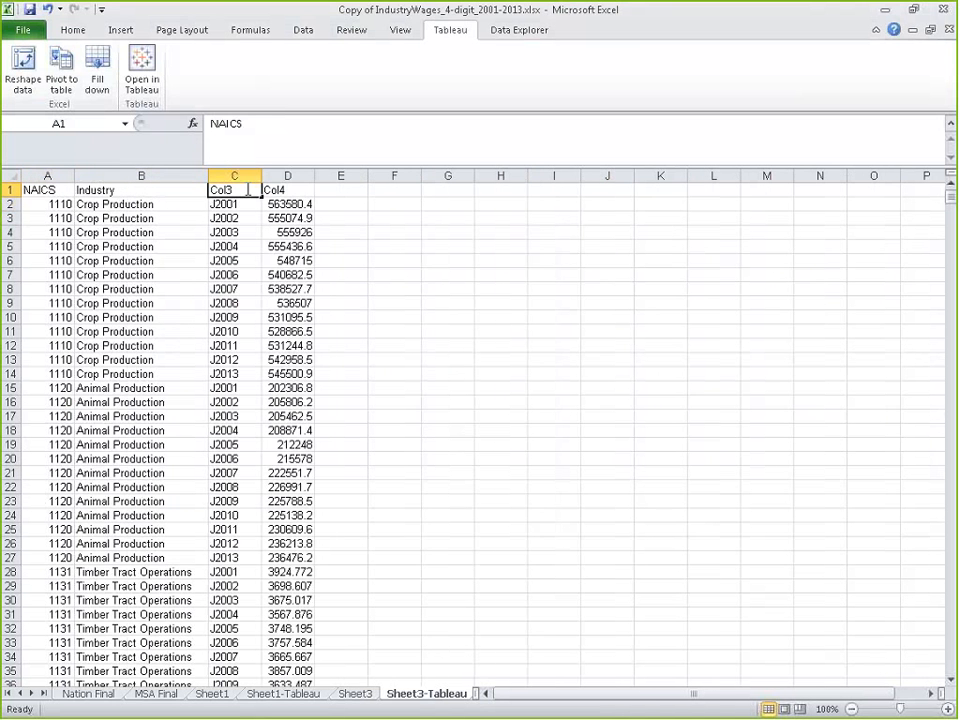
double_click(246, 189)
left_click(394, 247)
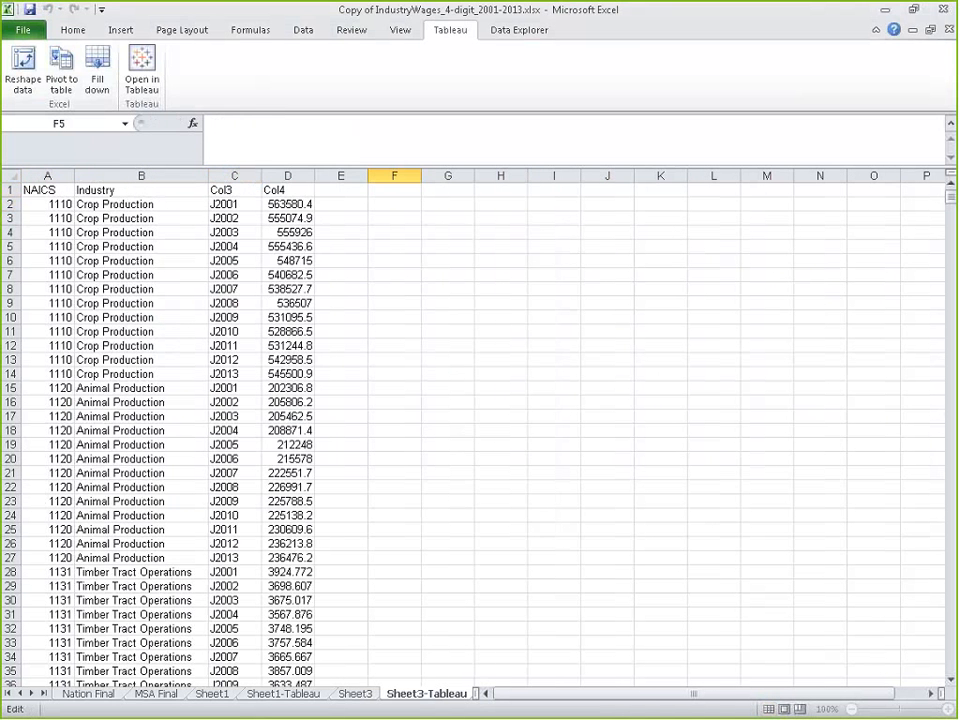
- Remove the letter "J" from every entry in the Col3 column of Sheet3-Tableau by replacing it with nothing
left_click(220, 175)
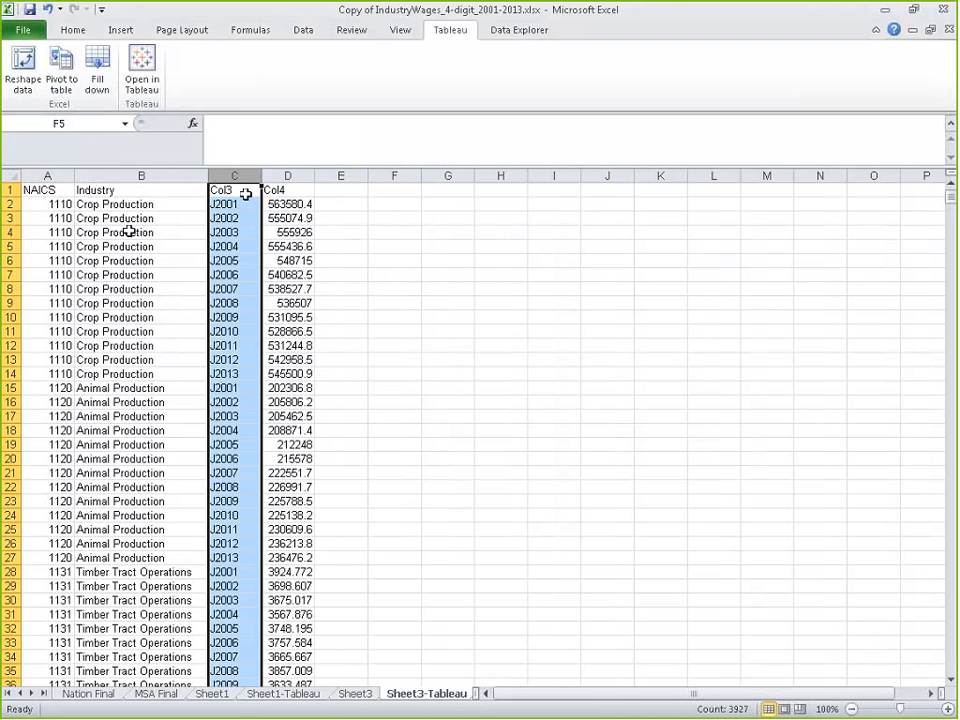
key("ctrl+f")
left_click(400, 306)
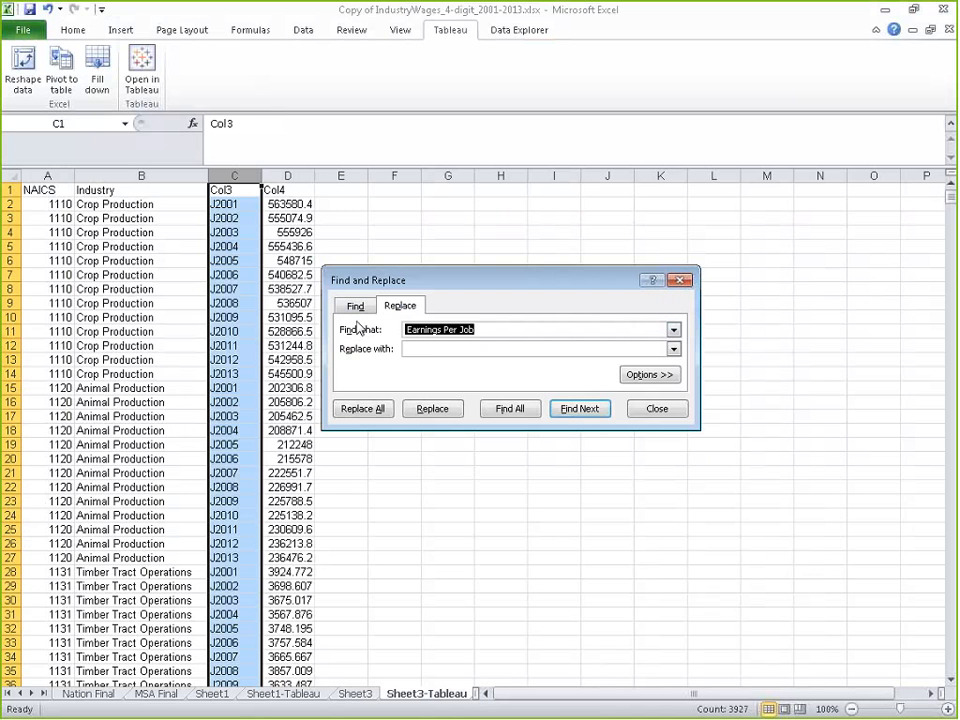
type("J")
left_click(362, 408)
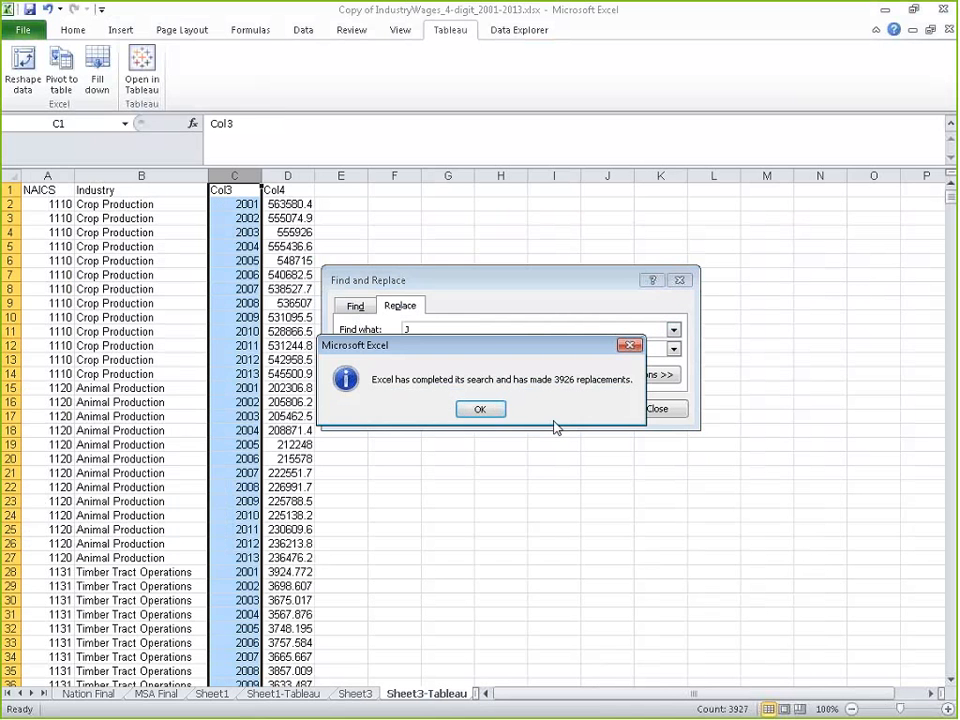
left_click(495, 414)
left_click(664, 418)
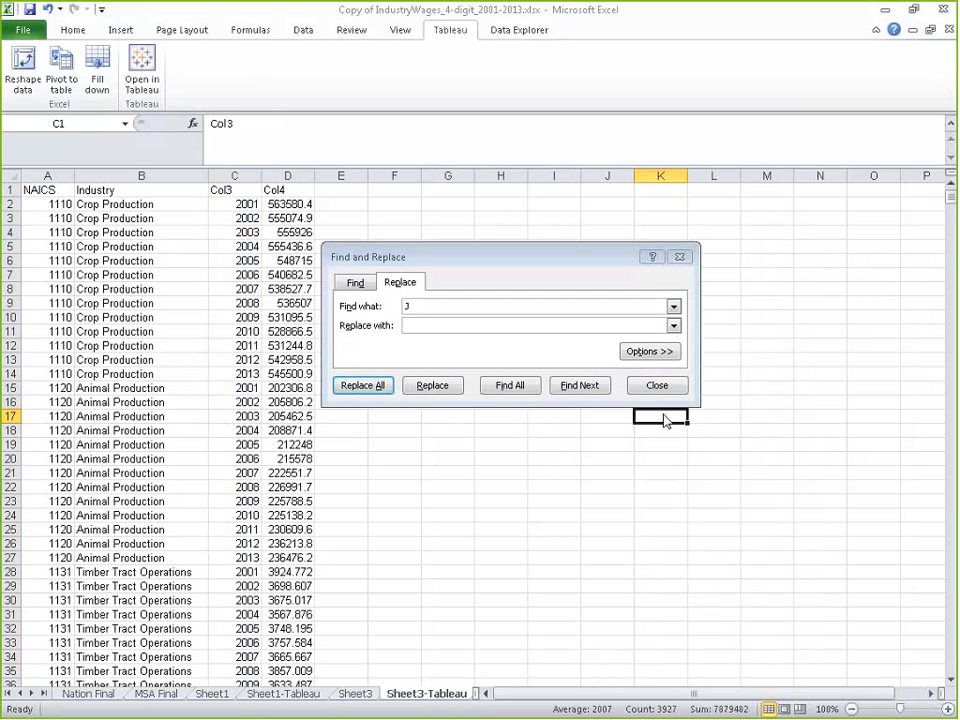
left_click(669, 382)
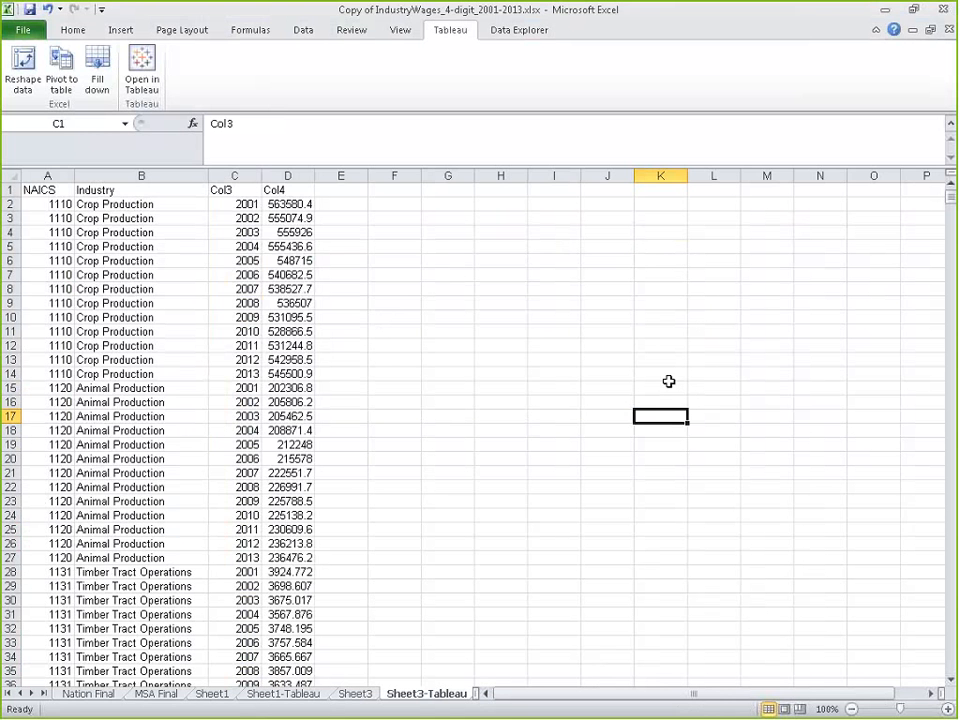
- Rename the Col3 header as Year and the Col4 header as Number of Jobs on Sheet3-Tableau
type("Ye")
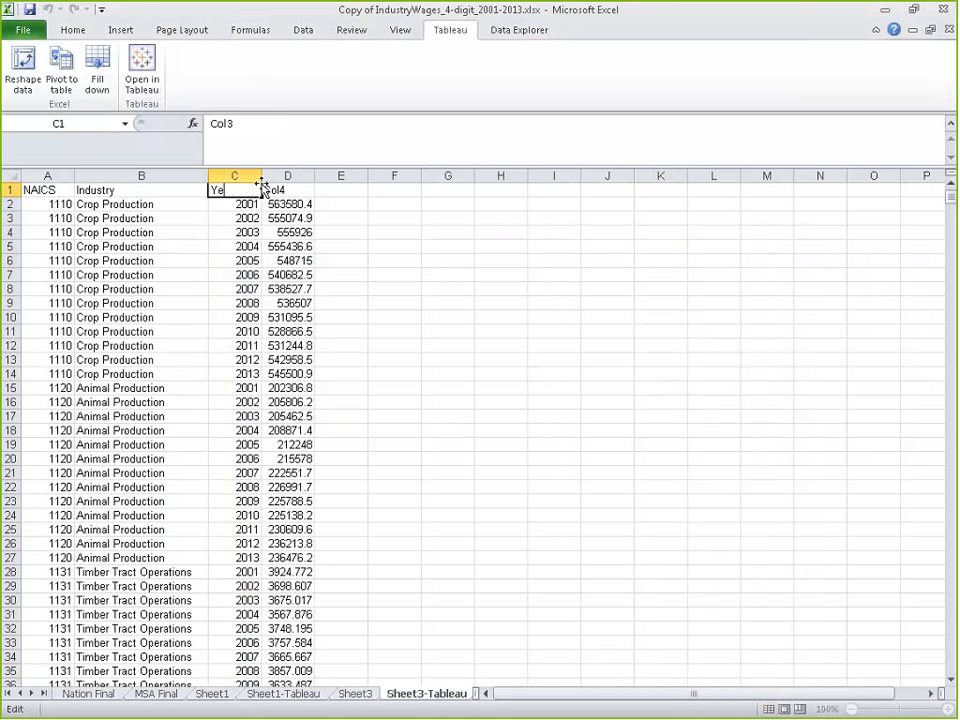
type("ar")
key("Tab")
type("Number")
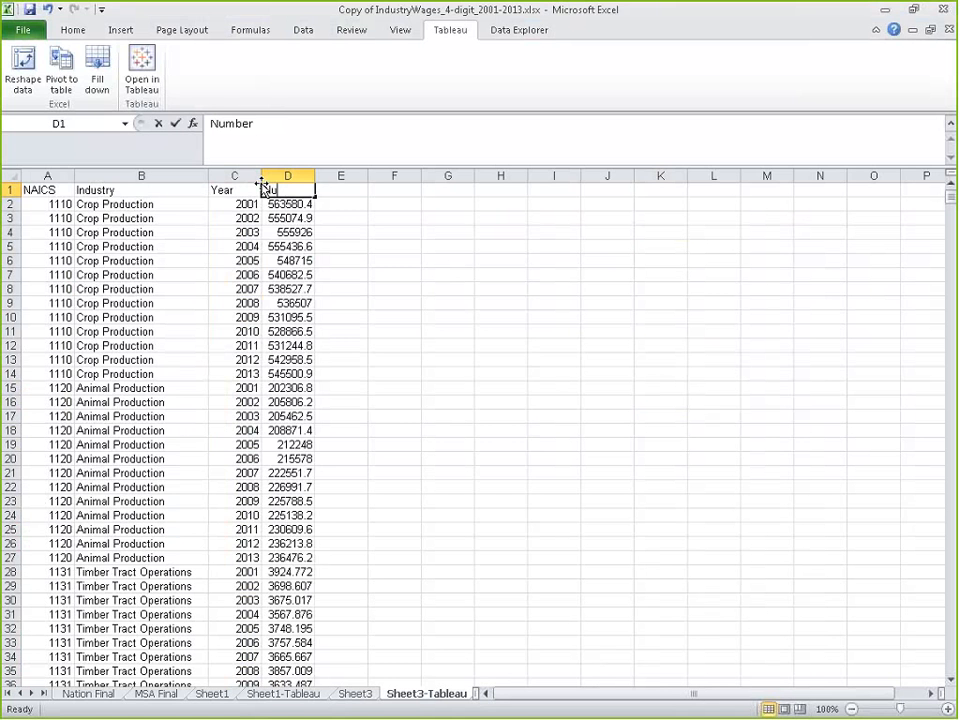
type(" of Jobs")
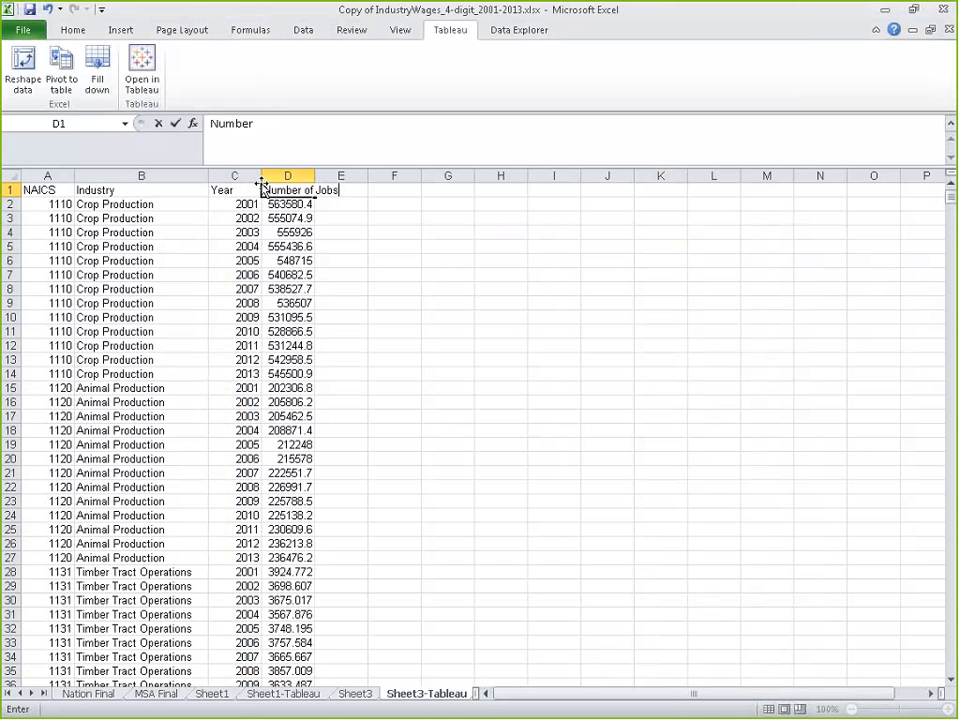
left_click(500, 402)
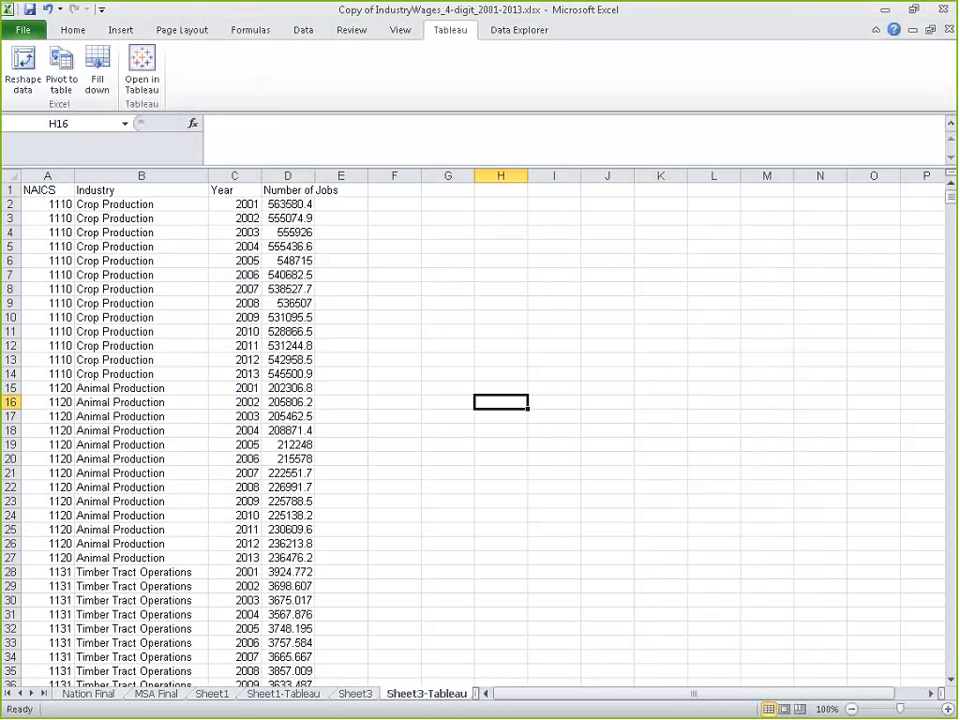
- Rename the Sheet1-Tableau worksheet as Earnings Per Job
left_click(308, 698)
right_click(308, 703)
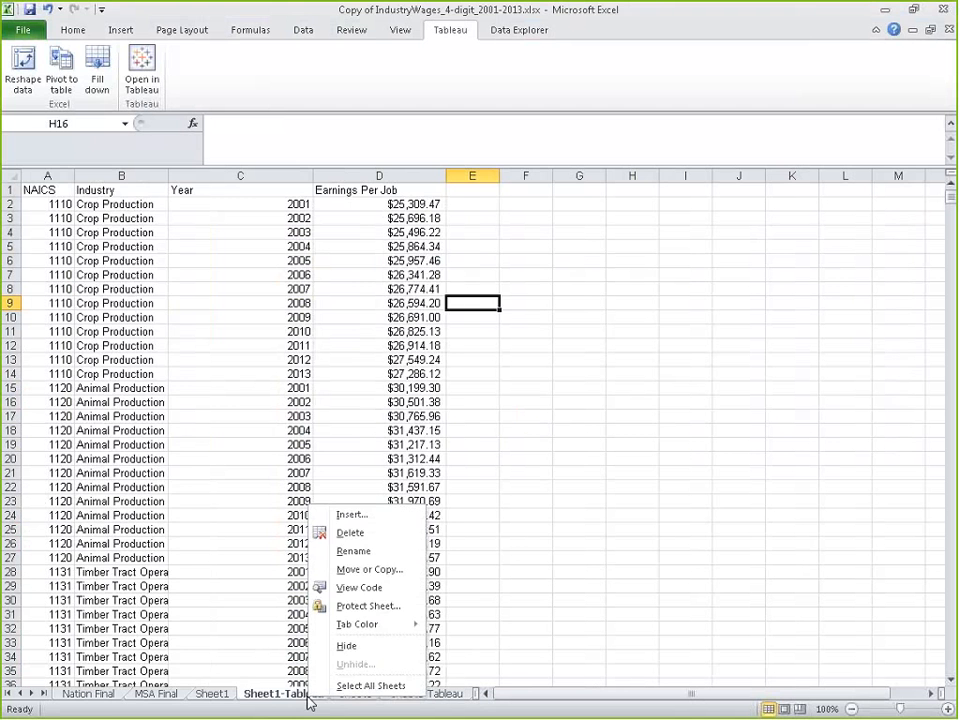
left_click(342, 548)
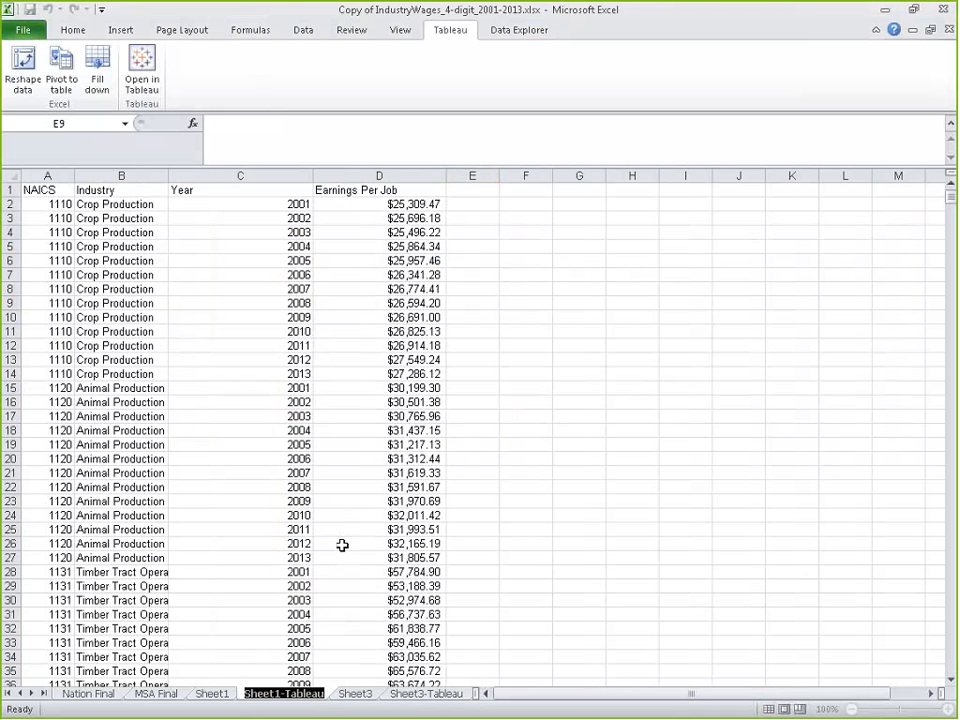
type("E")
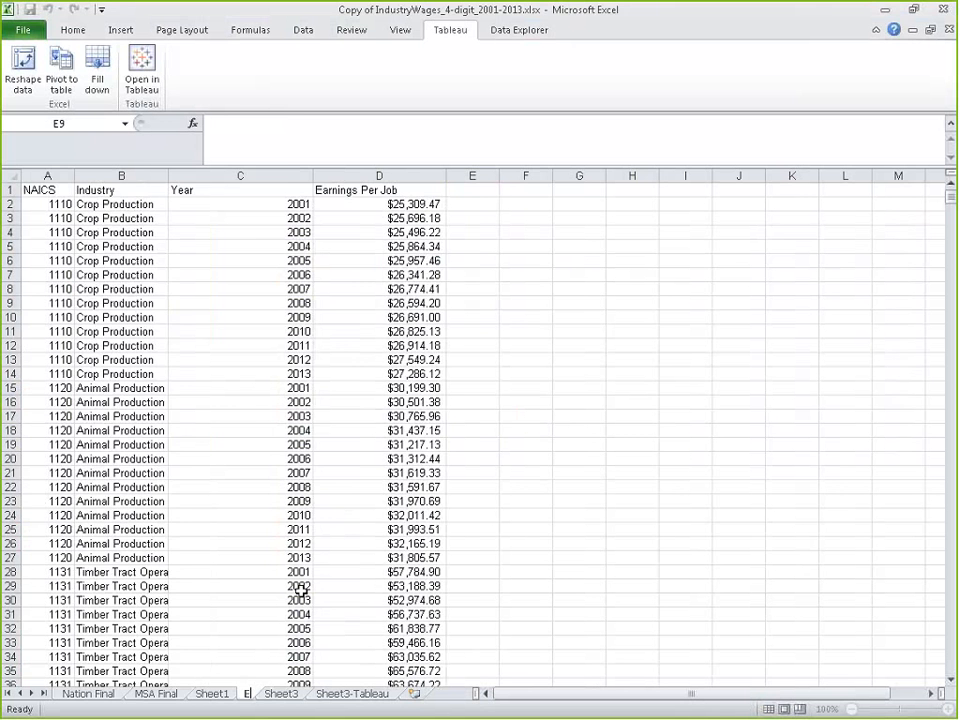
type("arnings Per Job")
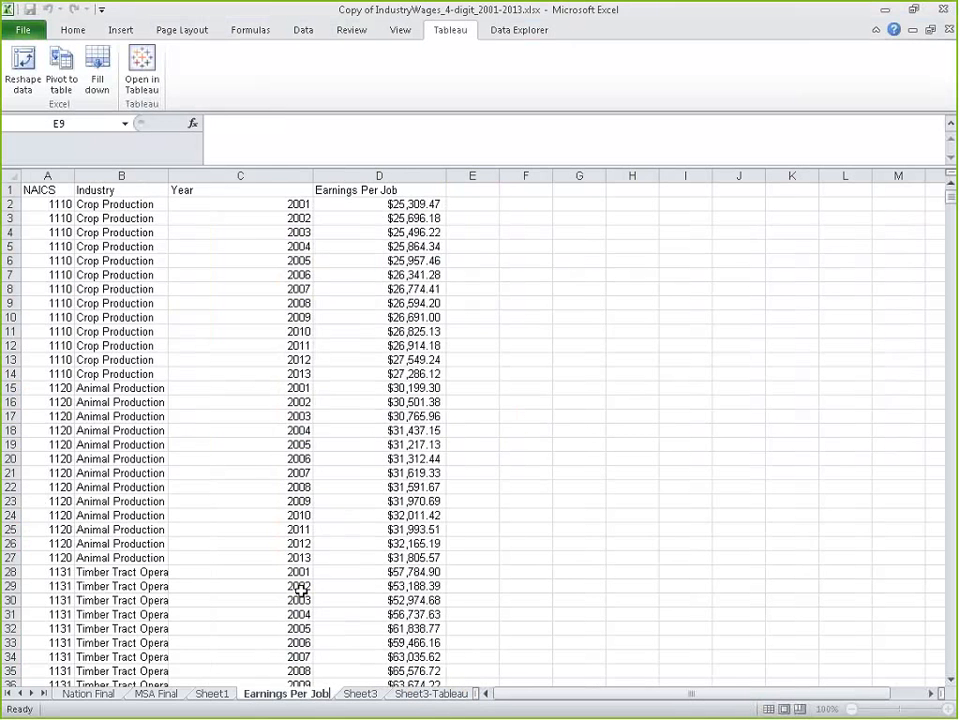
- Rename the Sheet3-Tableau worksheet as Number of Jobs
left_click(401, 695)
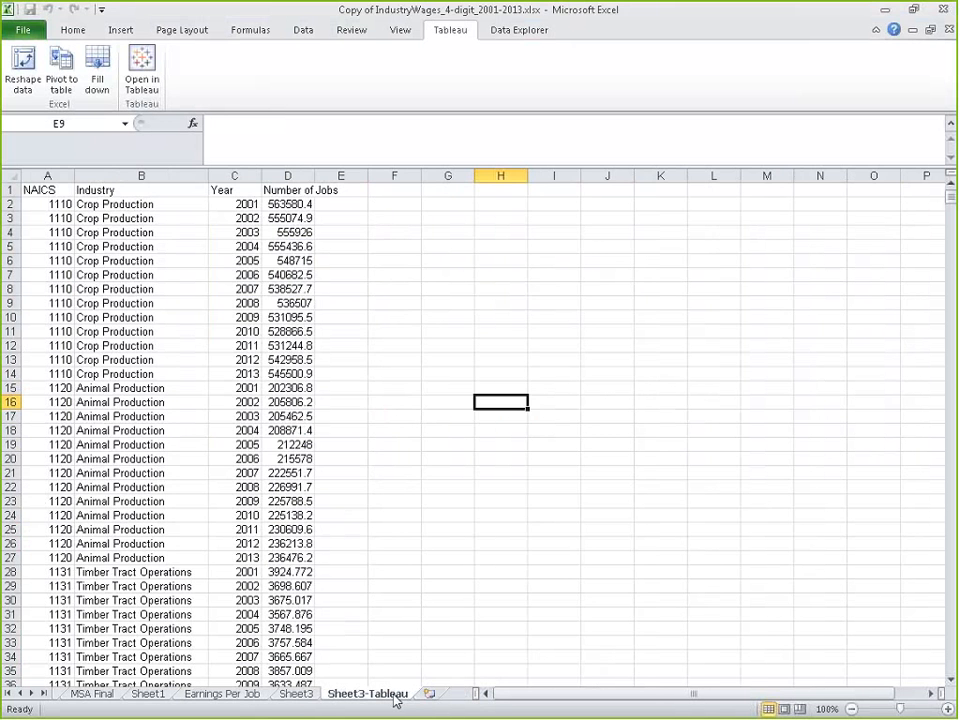
right_click(396, 695)
left_click(465, 548)
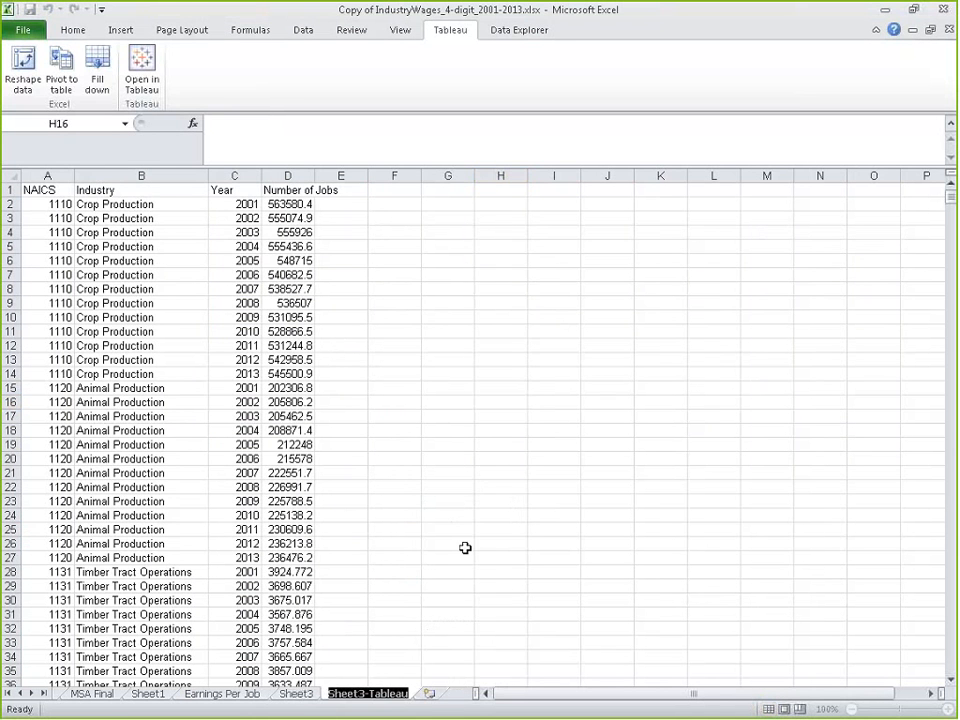
type("Number ")
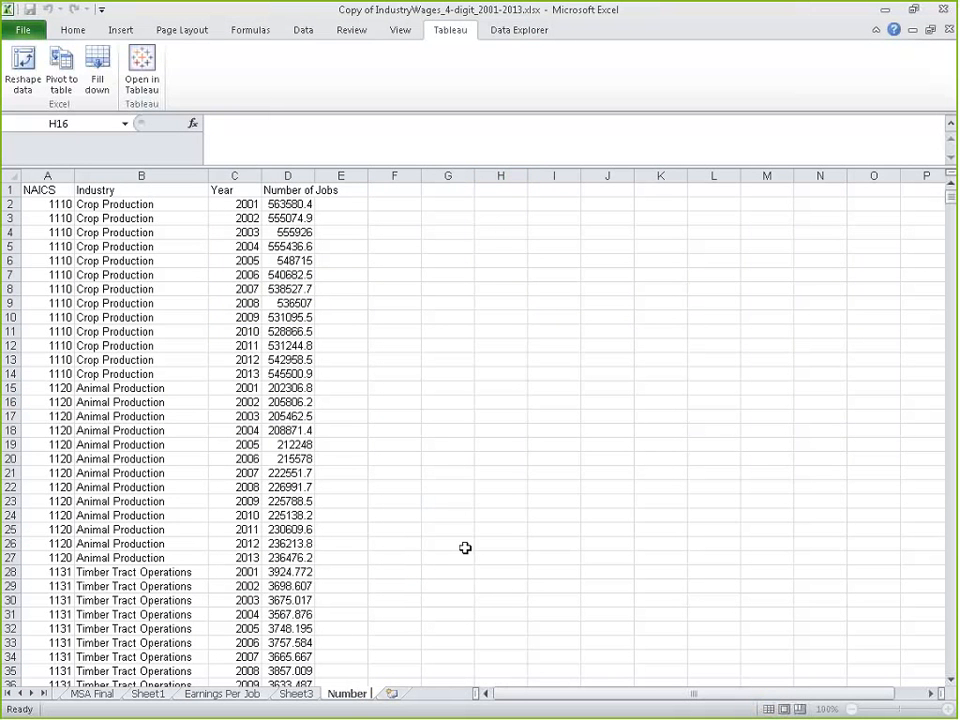
type("of Jobs")
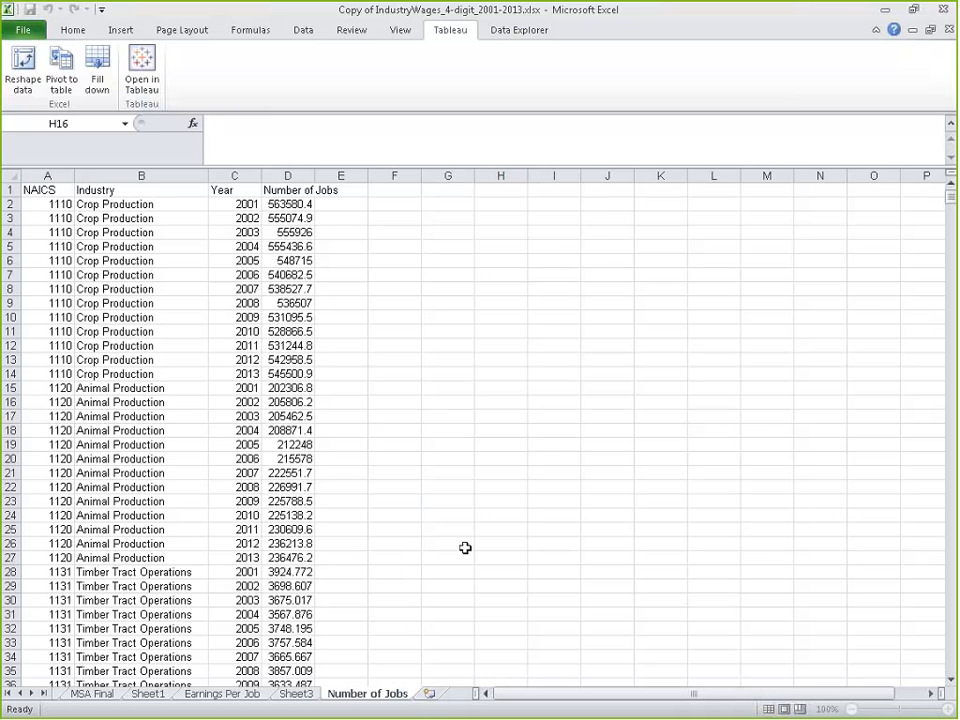
key("Return")
- Delete the intermediate worksheets Sheet1 and Sheet3 from the workbook
right_click(135, 697)
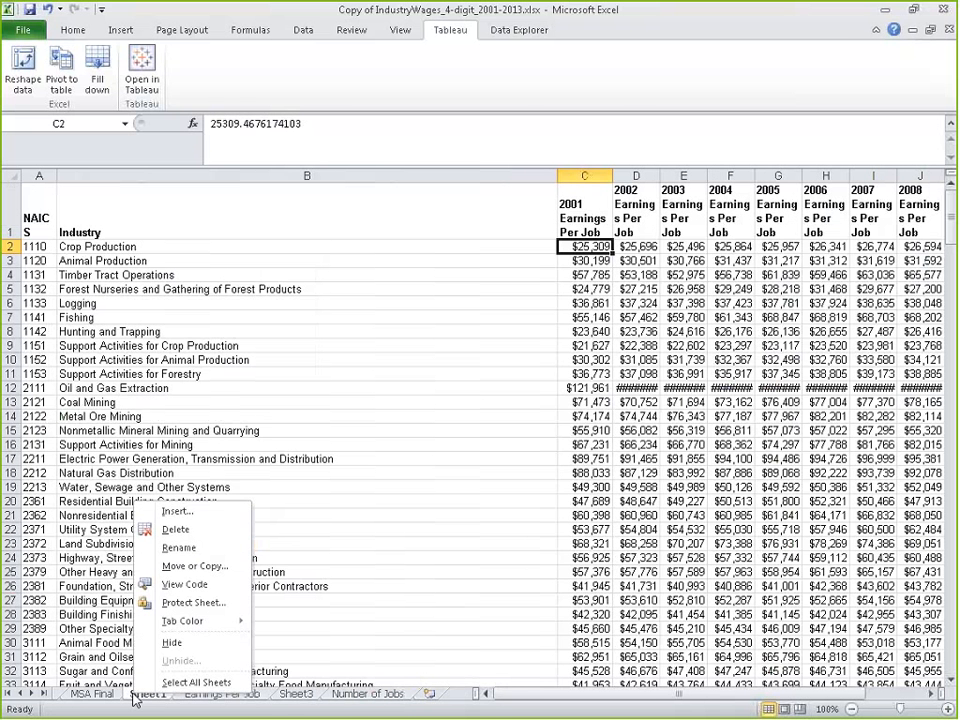
left_click(190, 530)
left_click(448, 409)
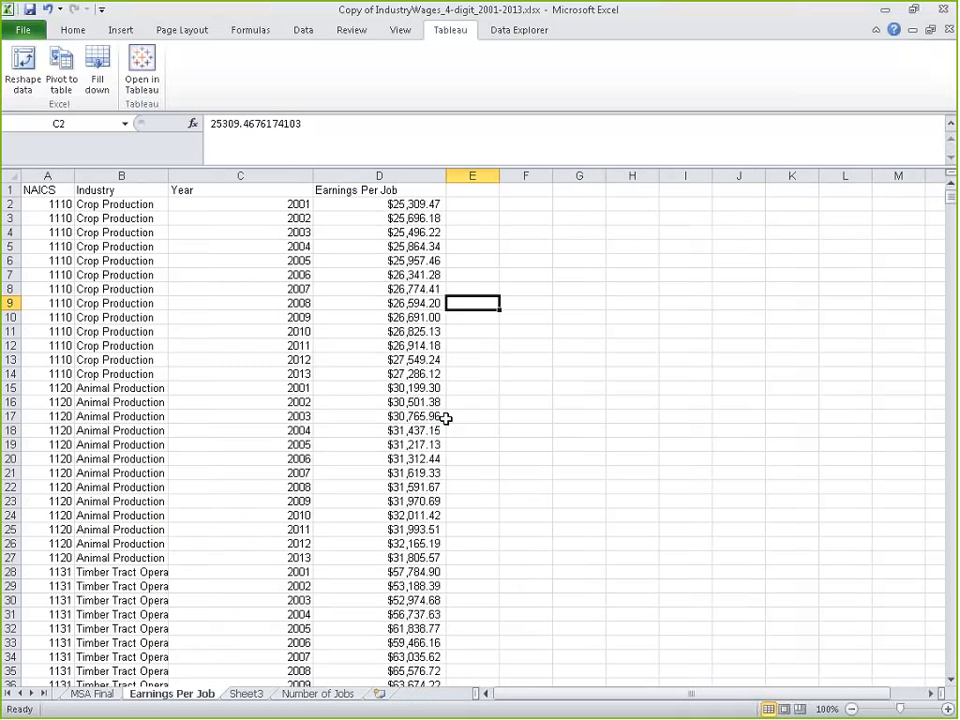
right_click(245, 694)
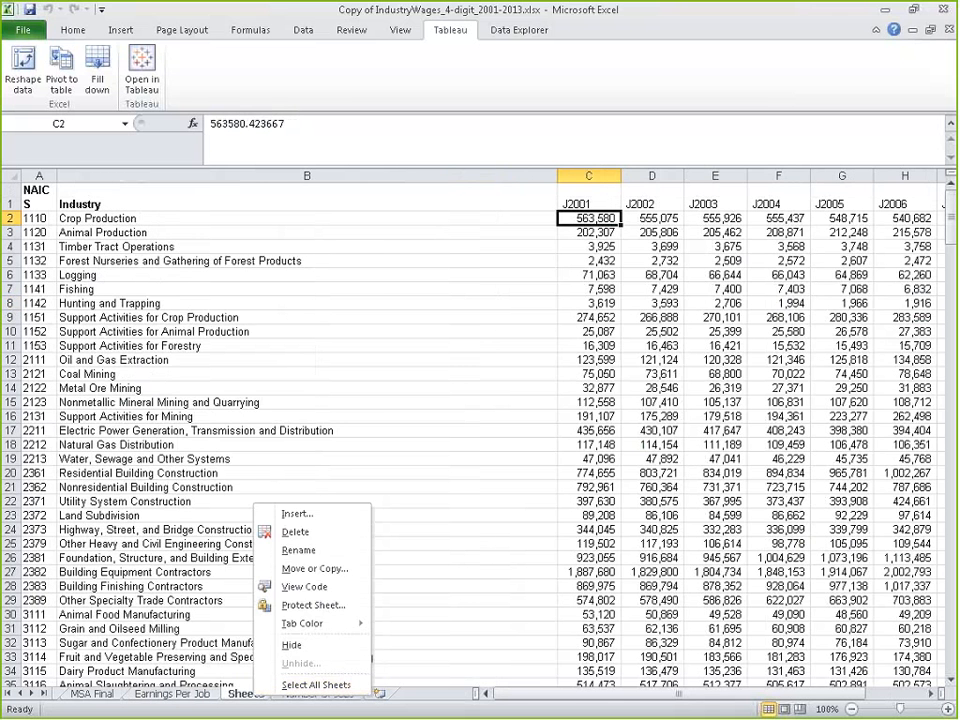
left_click(305, 532)
left_click(450, 410)
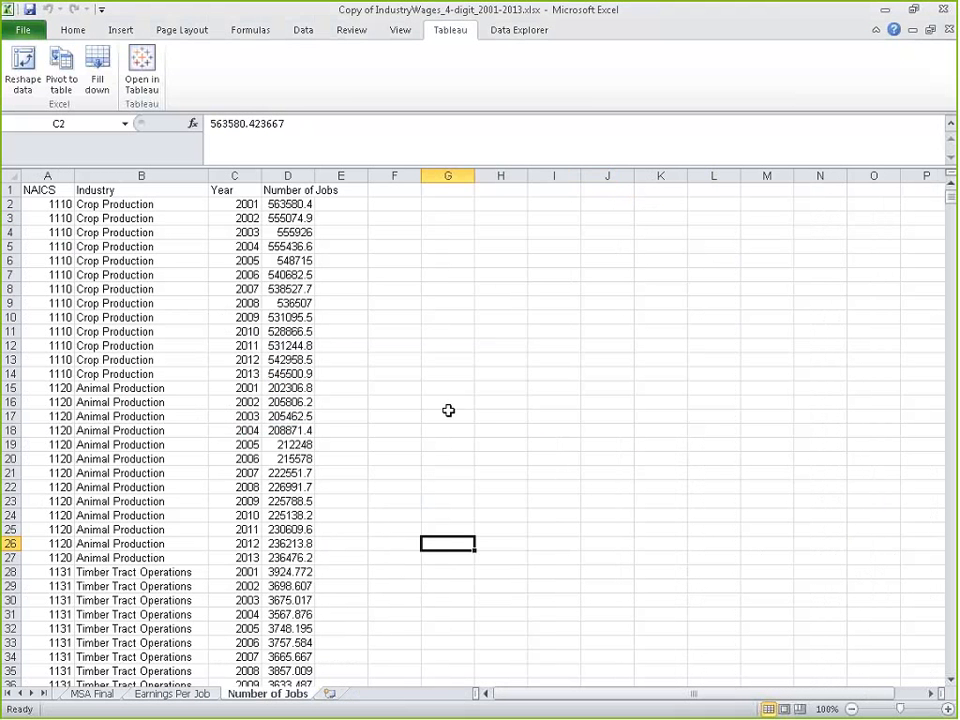
- Clear the contents of the yearly job columns J2001 through J2013 on the Nation Final worksheet
left_click(21, 694)
left_click(86, 694)
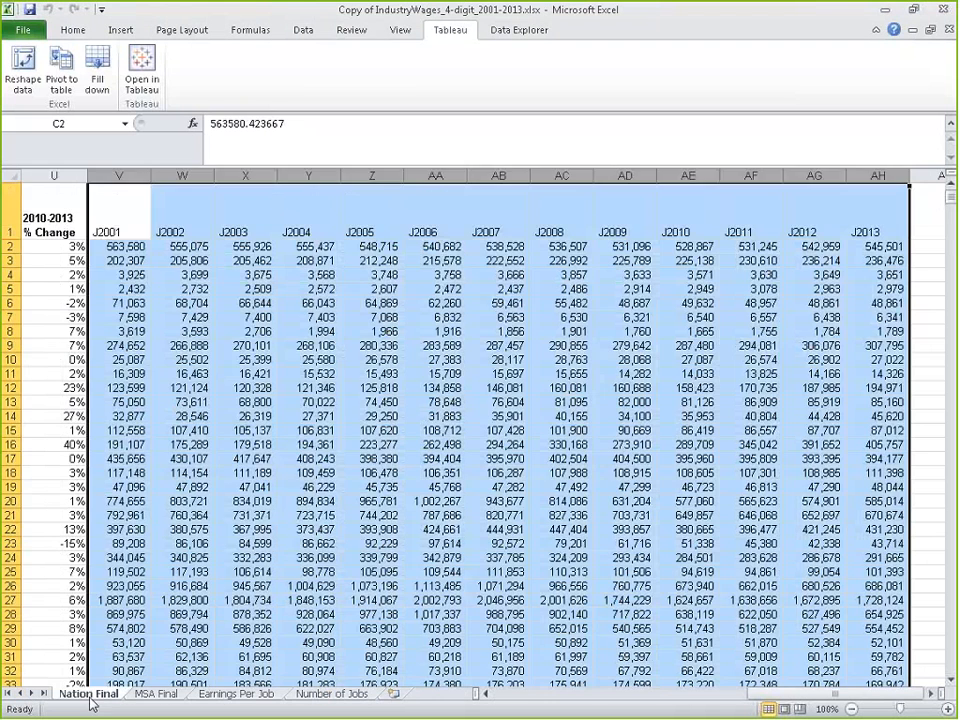
left_click(498, 359)
left_click(119, 175)
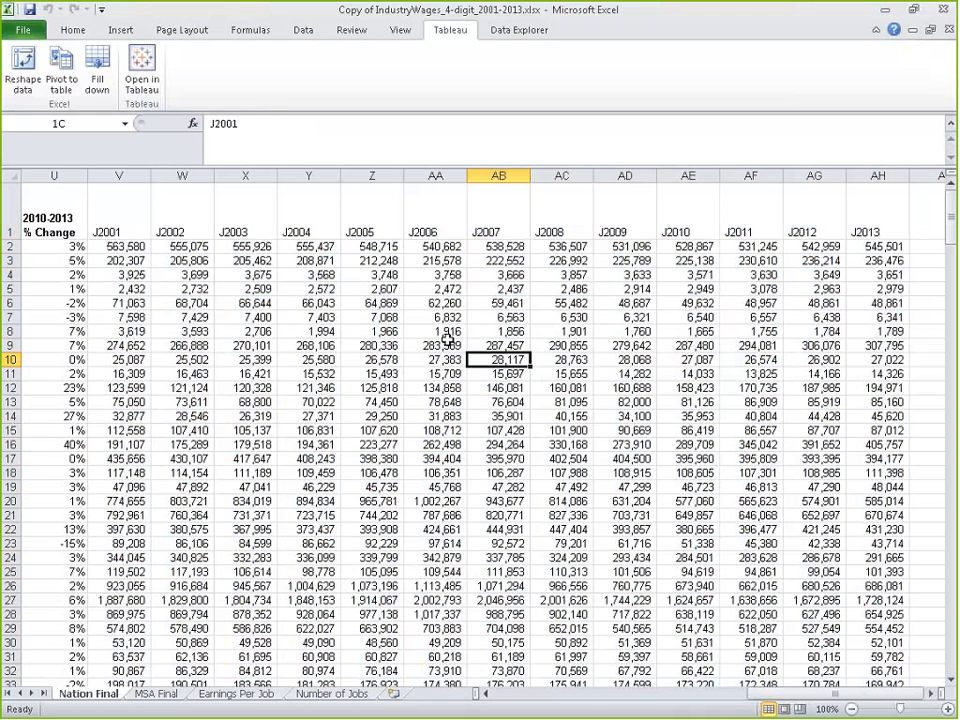
left_click(888, 175, "shift")
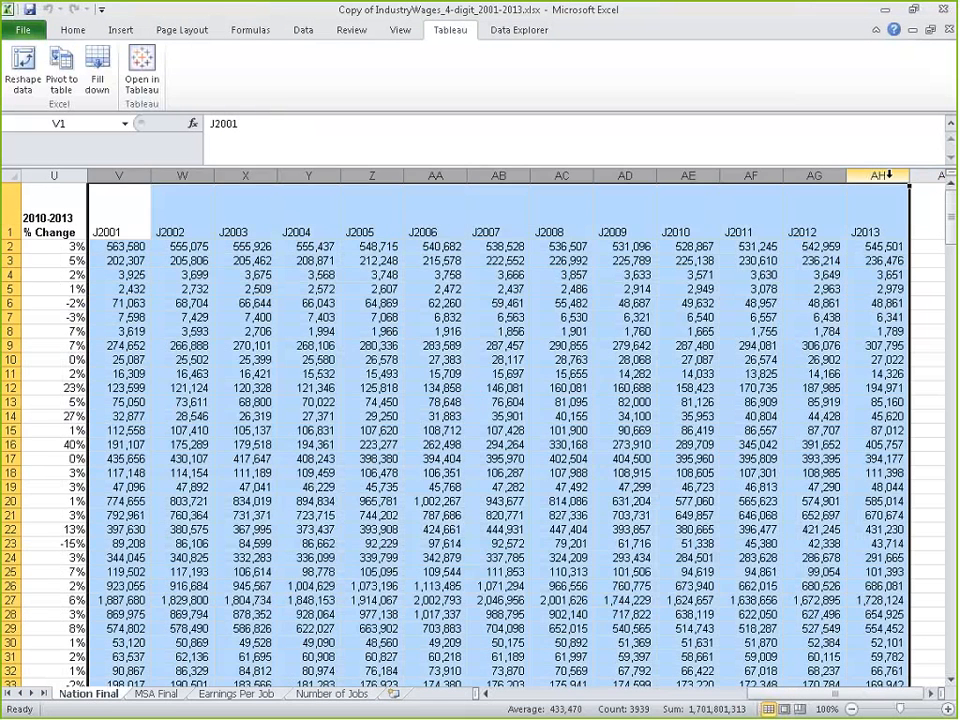
key("Delete")
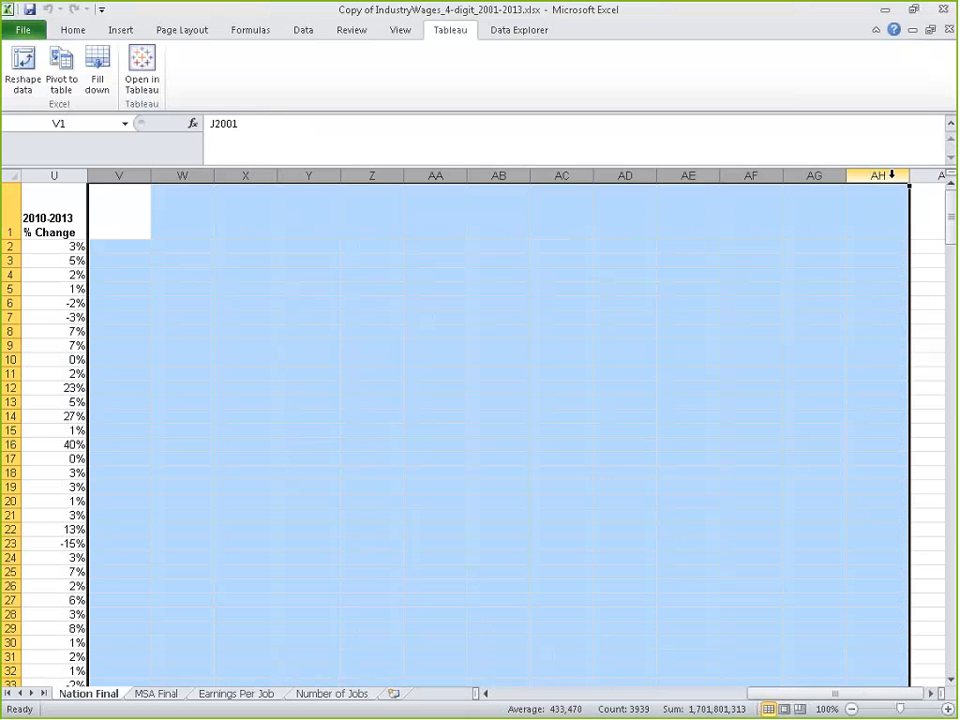
- Delete the yearly Earnings Per Job columns for 2001 through 2013 from the Nation Final worksheet
left_click_drag(840, 694, 728, 692)
left_click(234, 175)
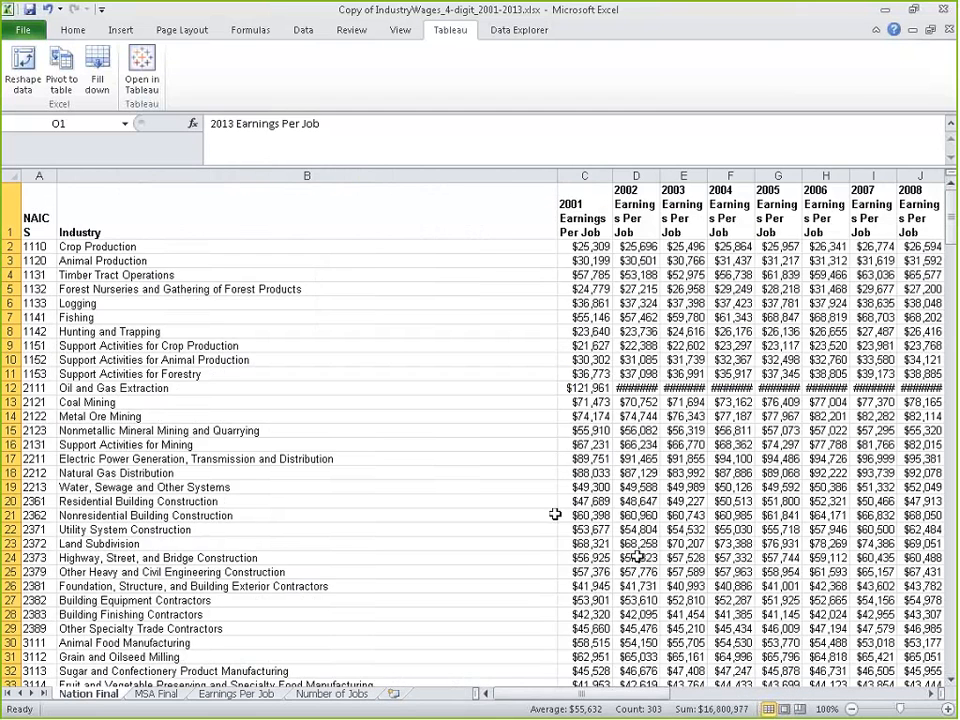
left_click(576, 175, "shift")
right_click(578, 176)
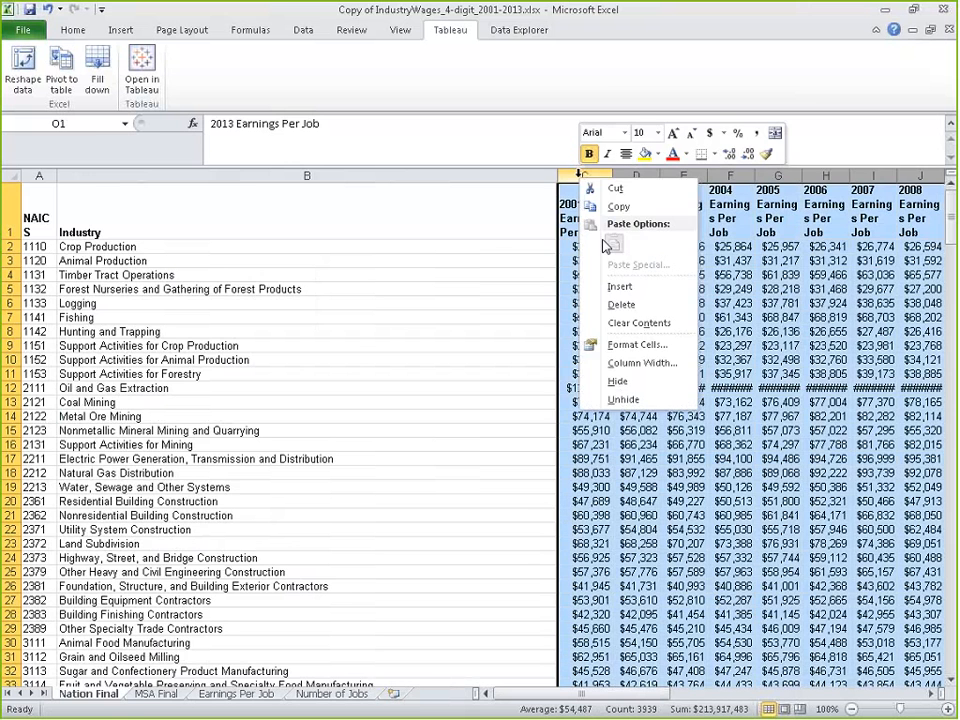
left_click(620, 304)
left_click_drag(529, 289, 529, 302)
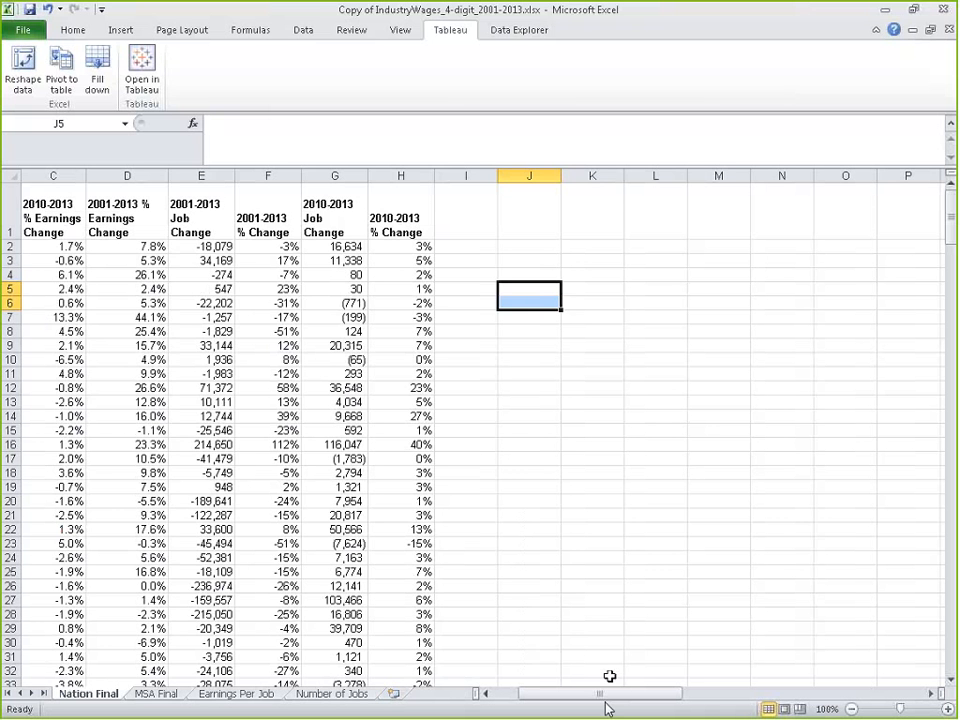
- Review the remaining columns of Nation Final and the reshaped Earnings Per Job and Number of Jobs worksheets
left_click_drag(609, 695, 598, 706)
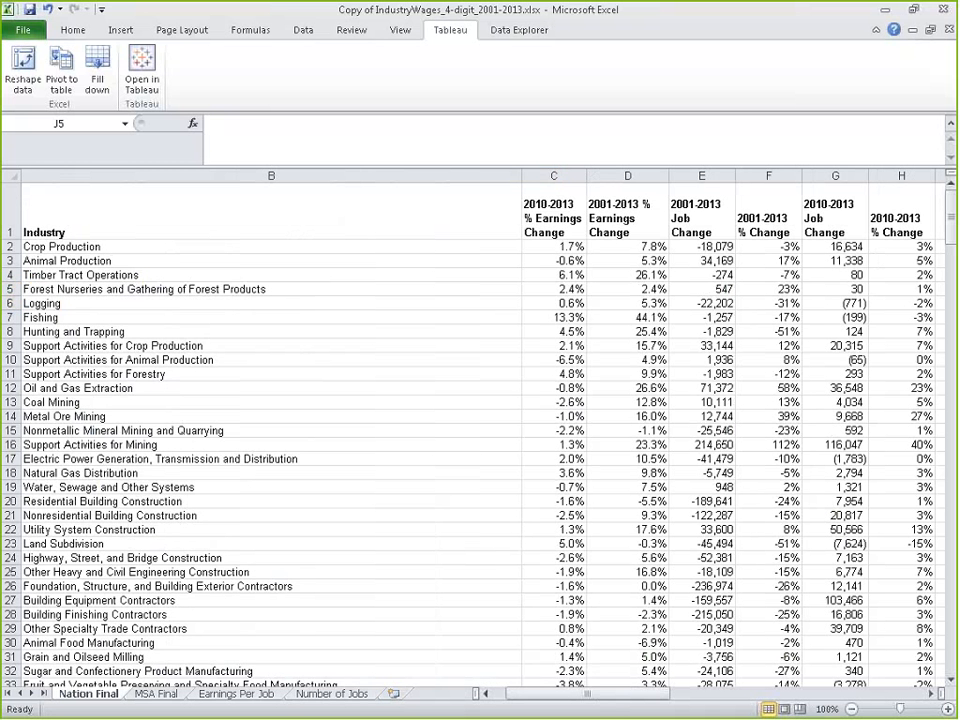
left_click(612, 543)
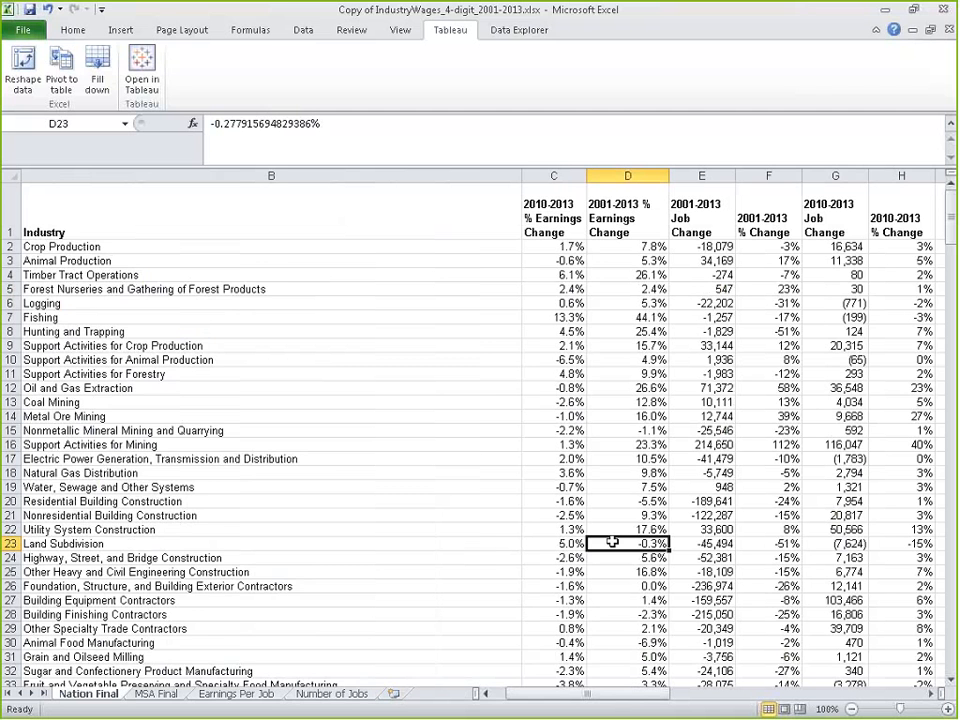
left_click_drag(545, 696, 498, 700)
scroll(632, 701, "down", 9)
scroll(632, 701, "up", 7)
scroll(632, 701, "up", 2)
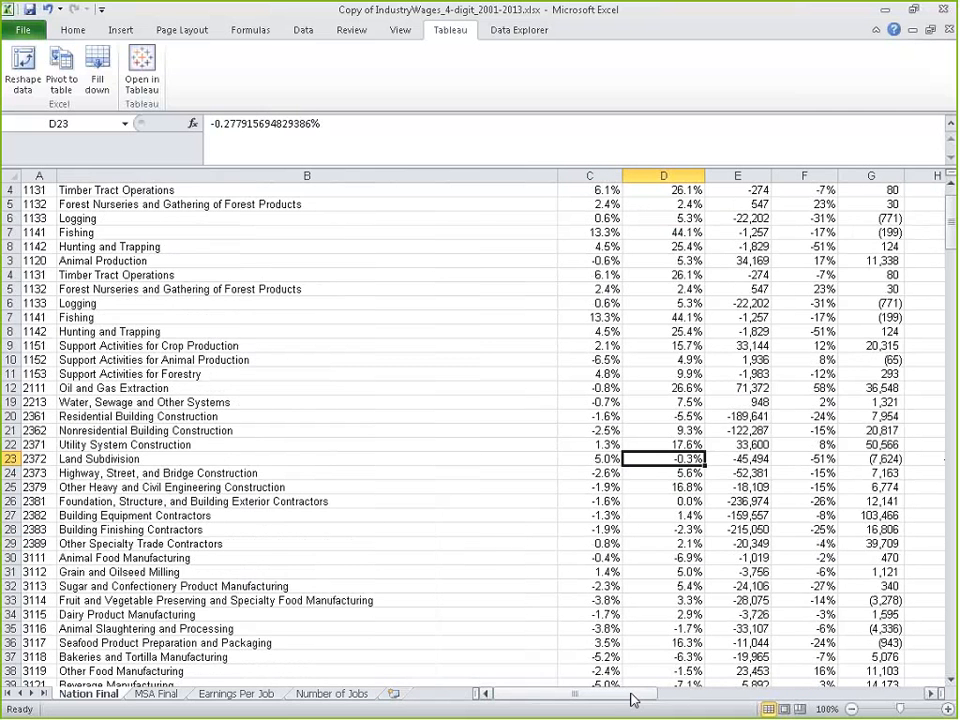
left_click(257, 698)
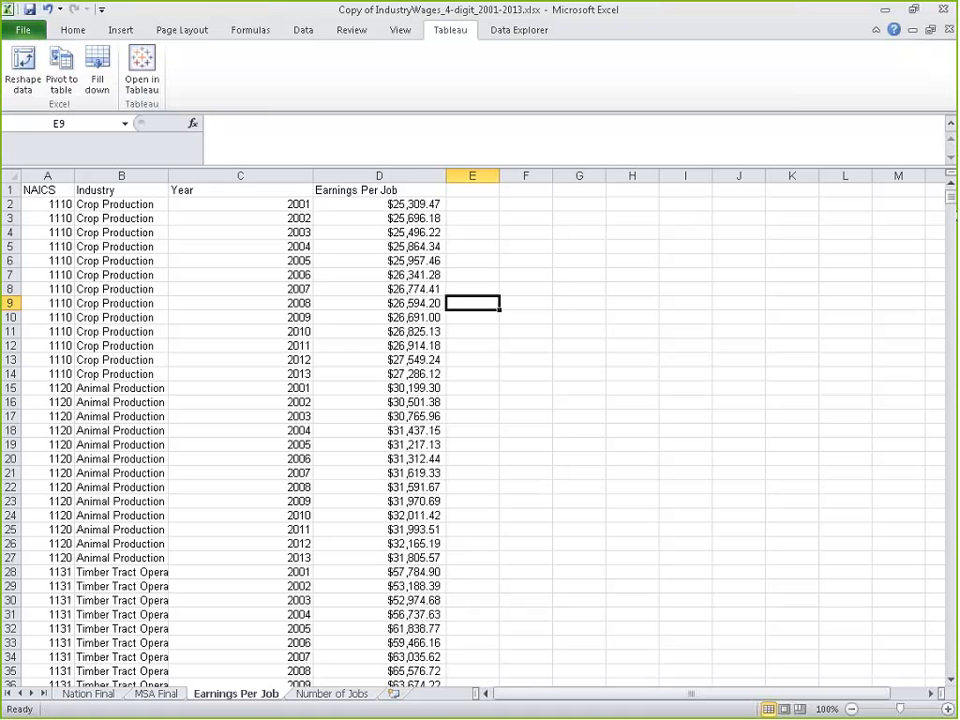
left_click(328, 694)
left_click(90, 694)
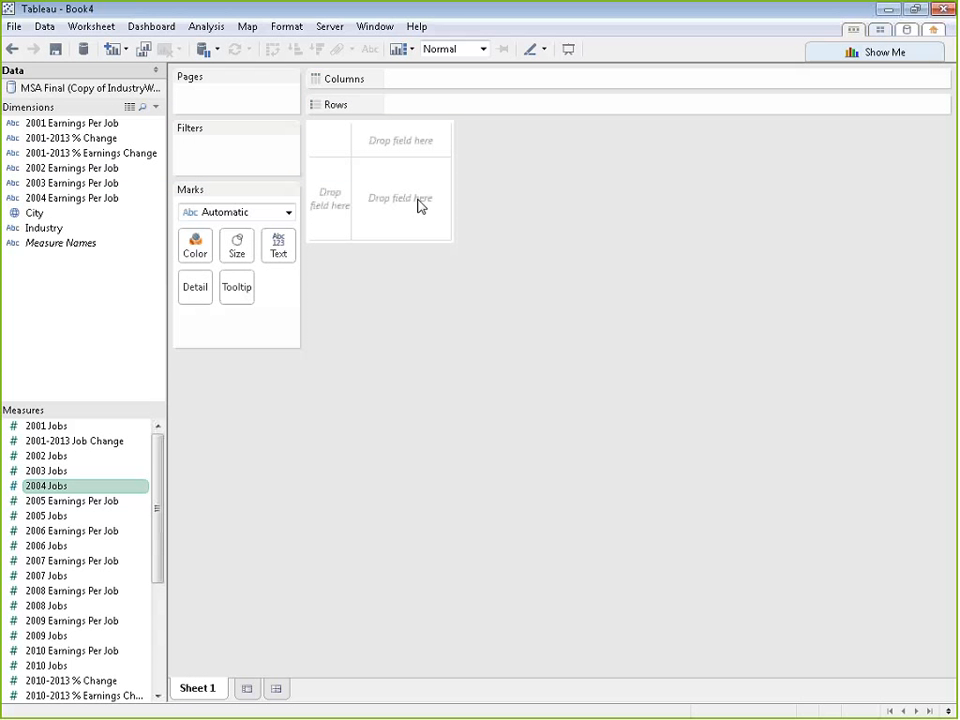
- Switch to Tableau and close the Book4 workbook that uses the MSA Final data
left_click(943, 10)
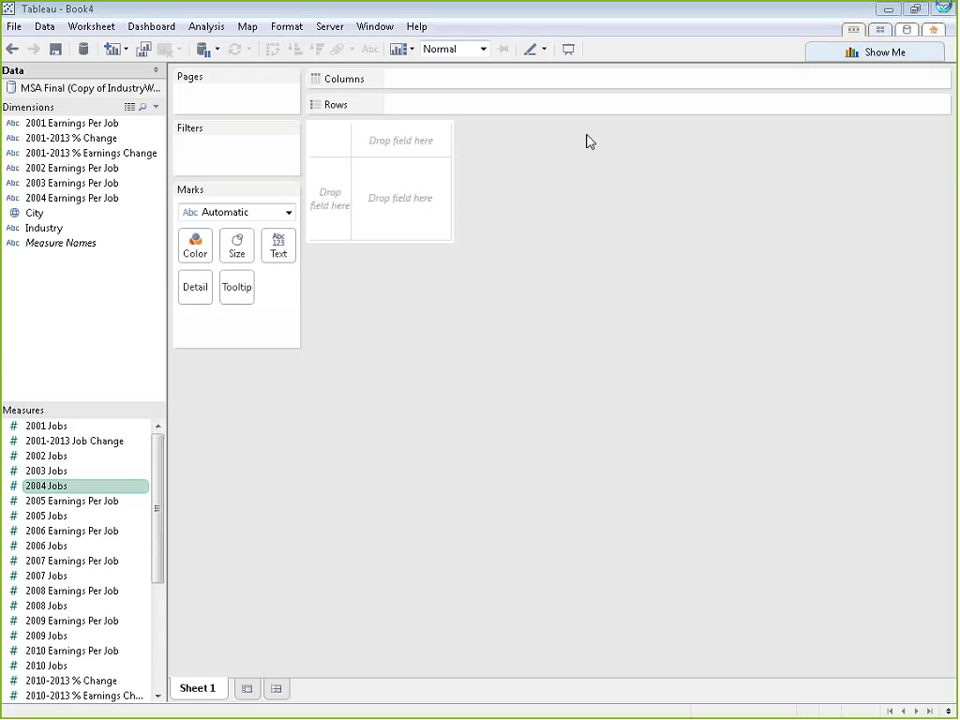
left_click(495, 410)
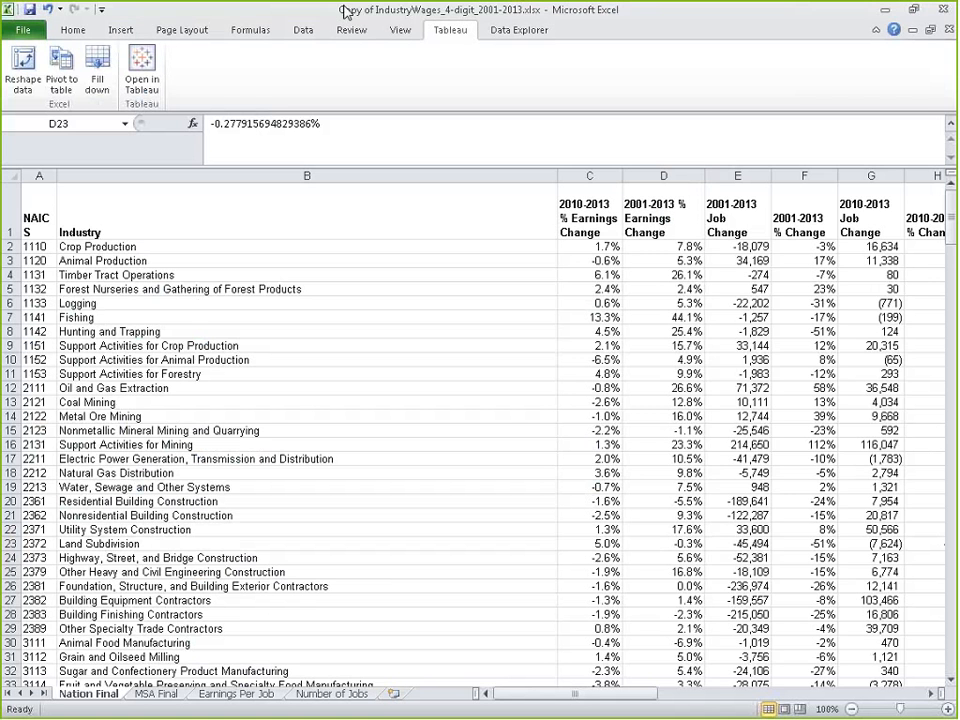
- Save the reshaped Excel workbook under the new name industrywages_class in the Data folder
left_click(34, 11)
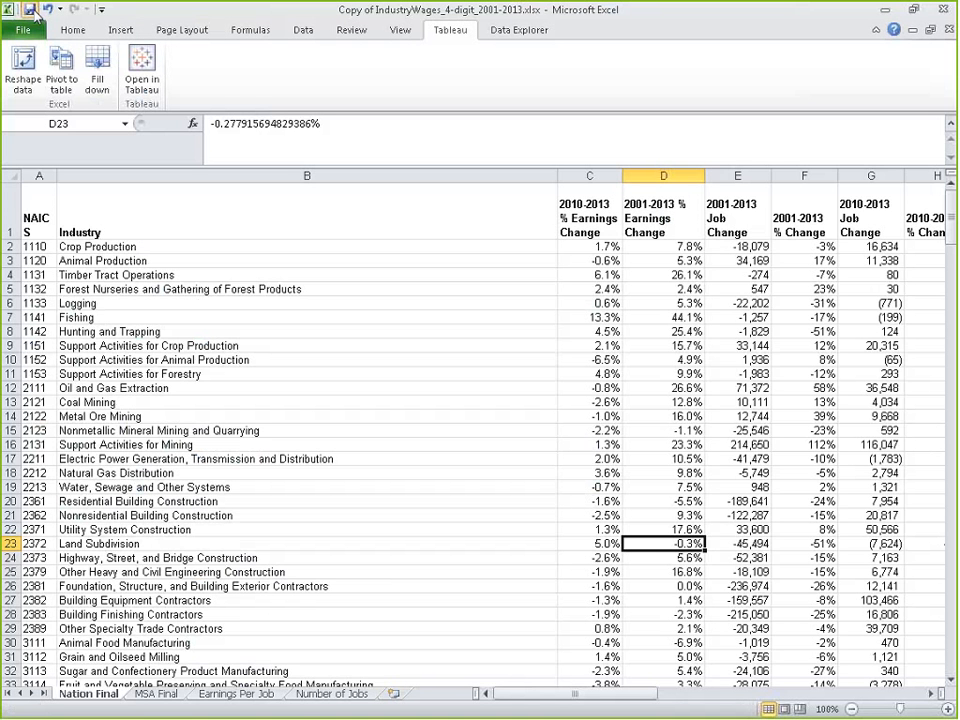
left_click(24, 31)
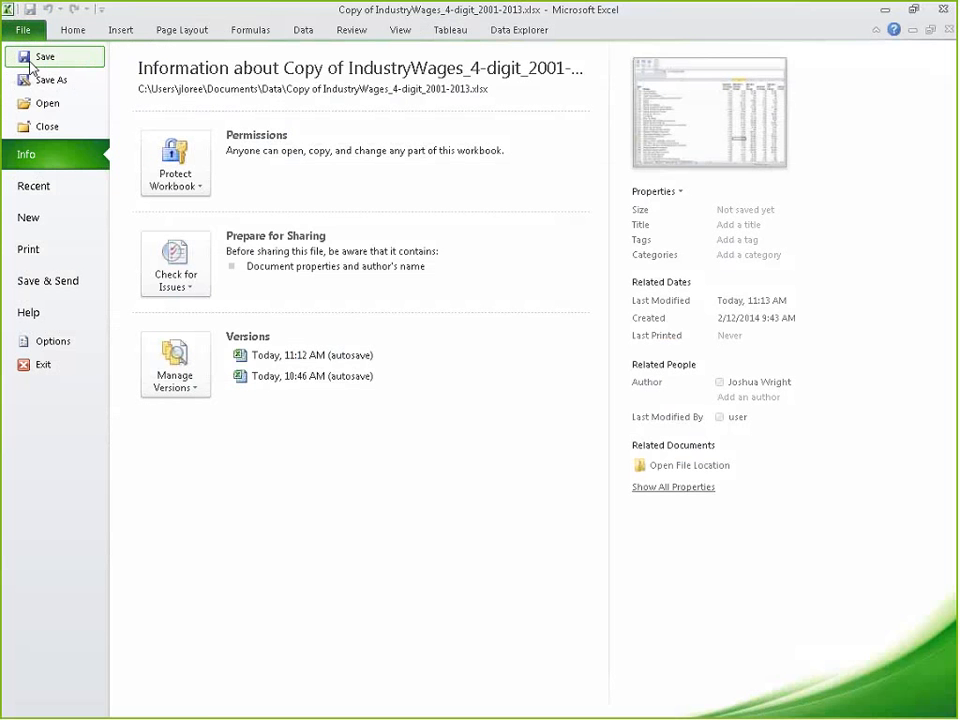
left_click(47, 80)
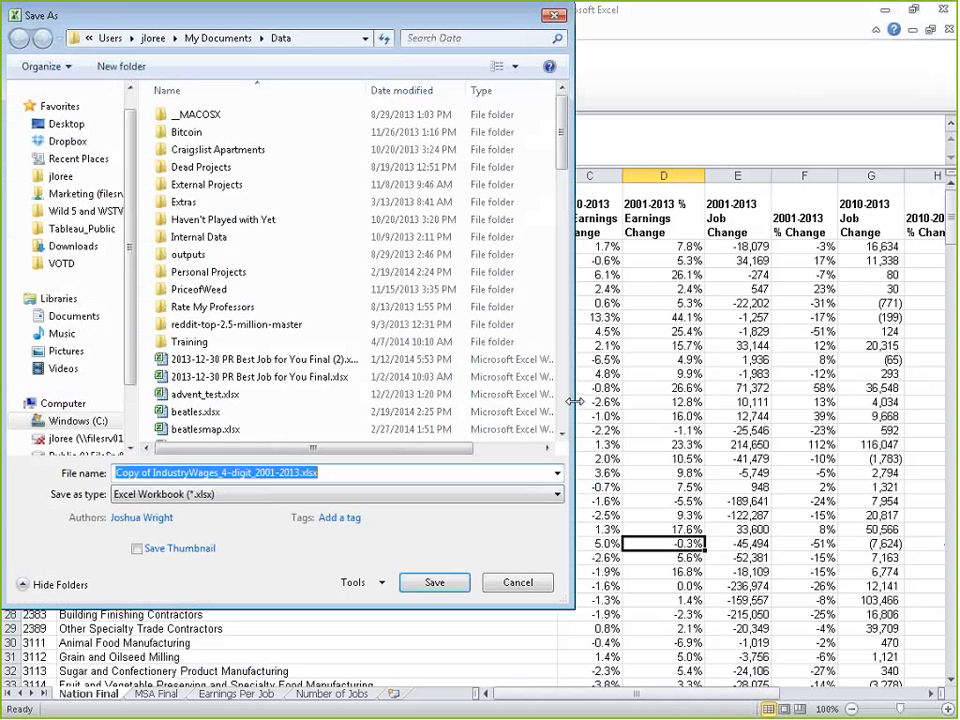
left_click(303, 472)
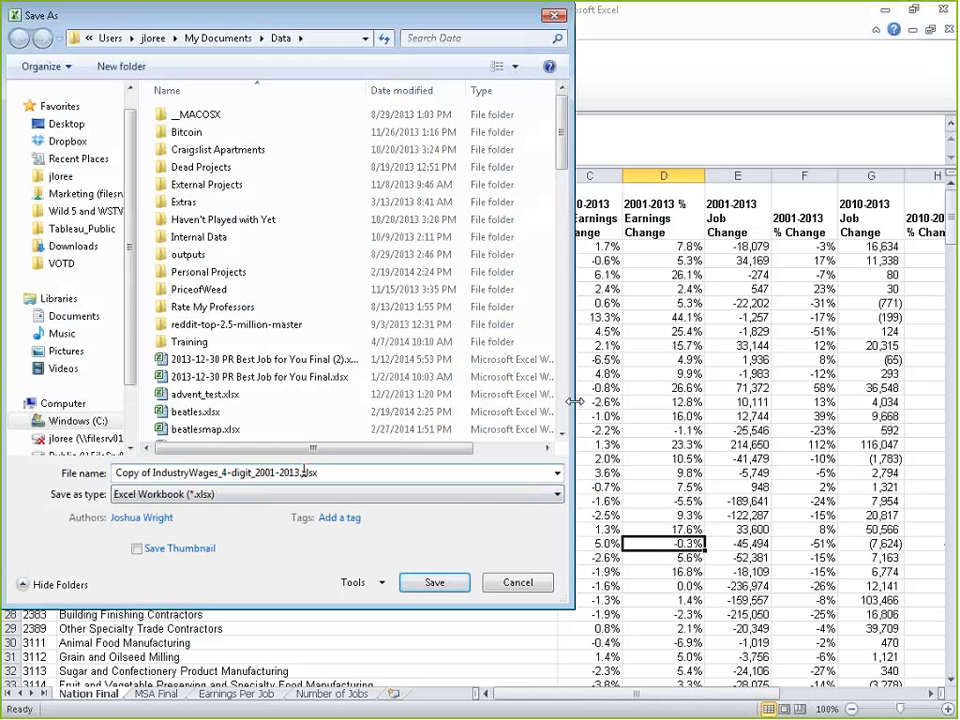
left_click_drag(303, 472, 80, 352)
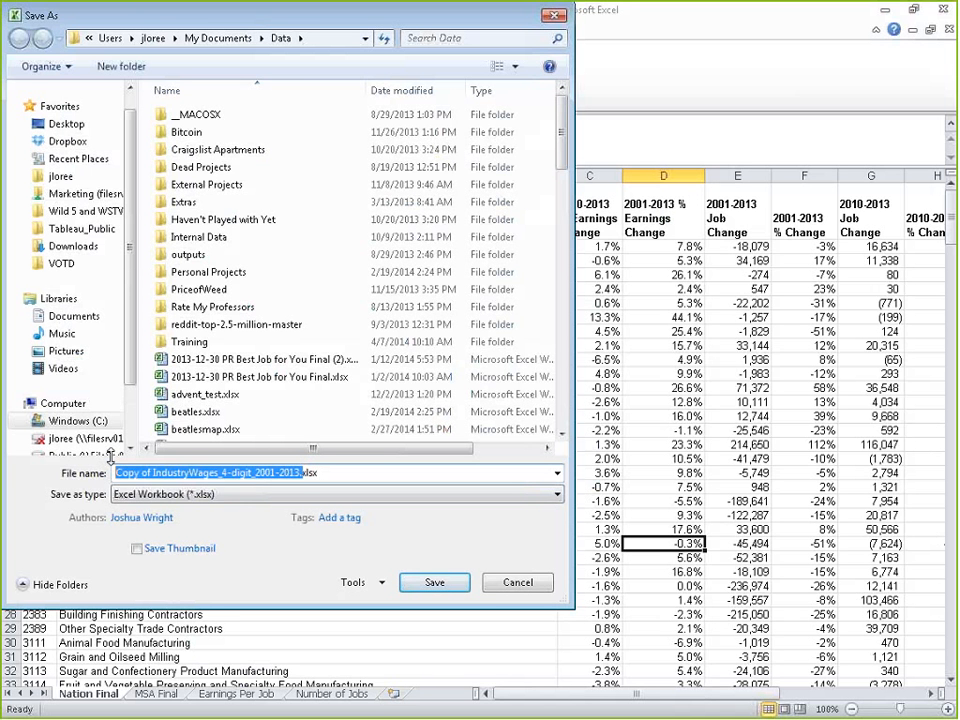
type("sx")
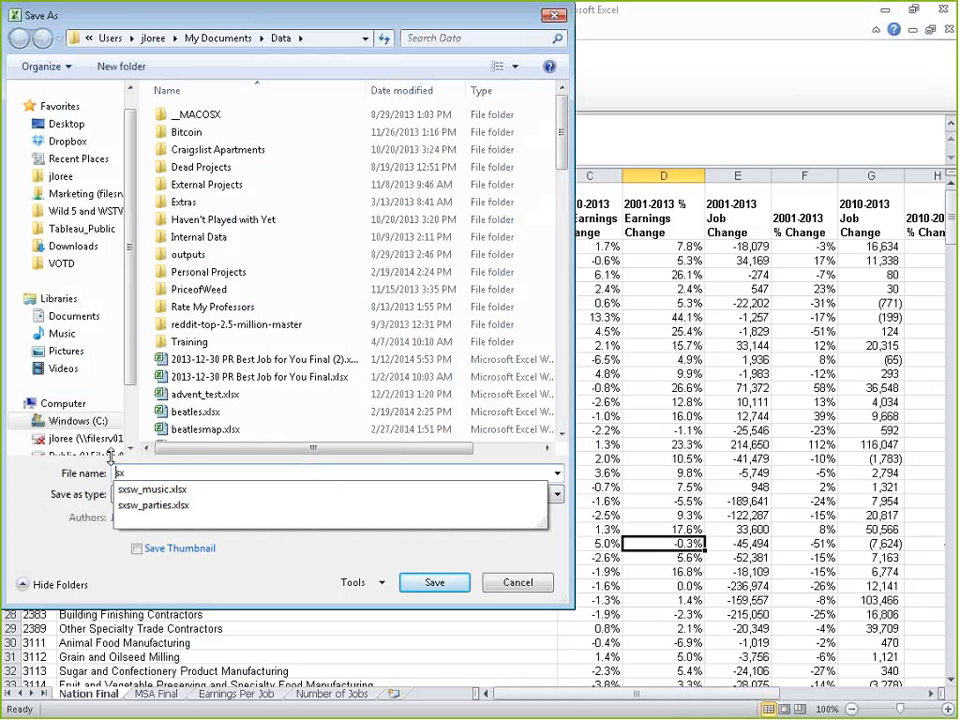
key("BackSpace")
key("BackSpace")
type("ind")
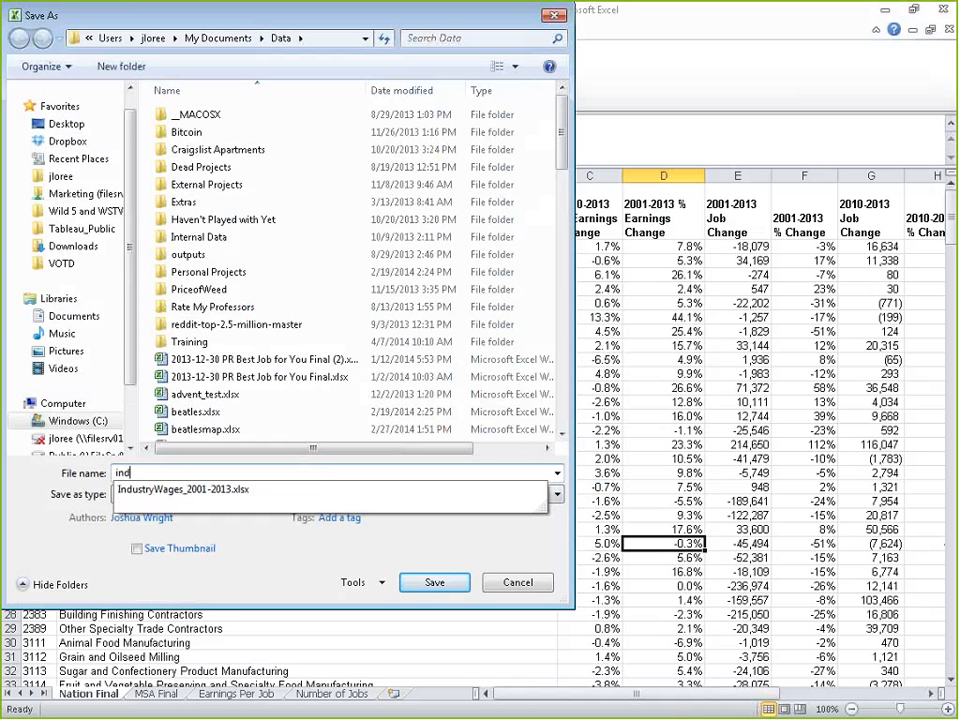
type("ustrywages_cla")
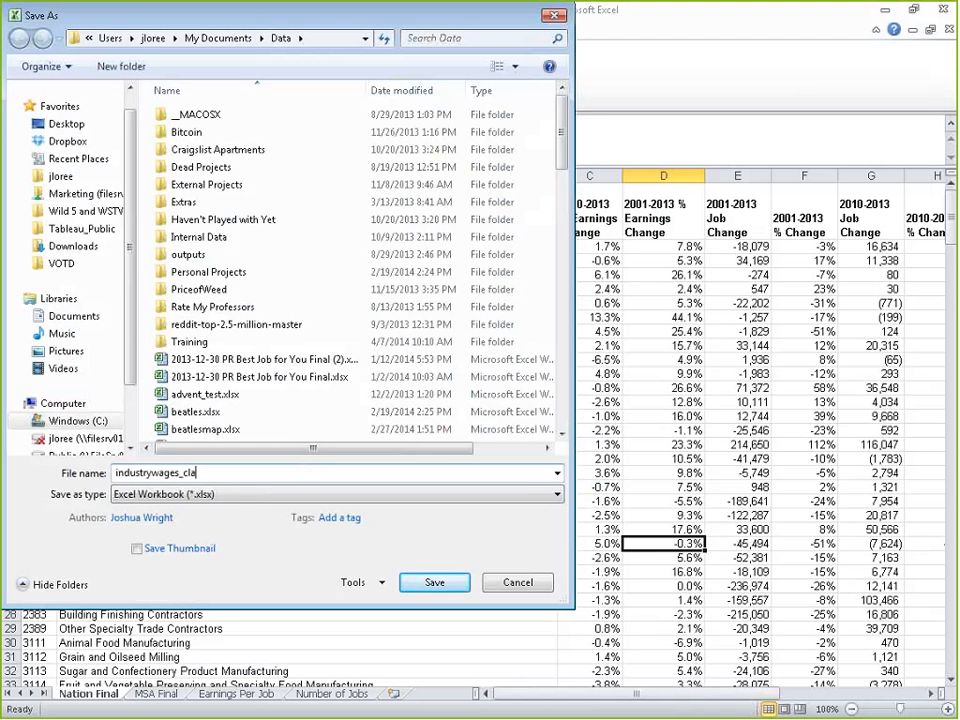
key("Return")
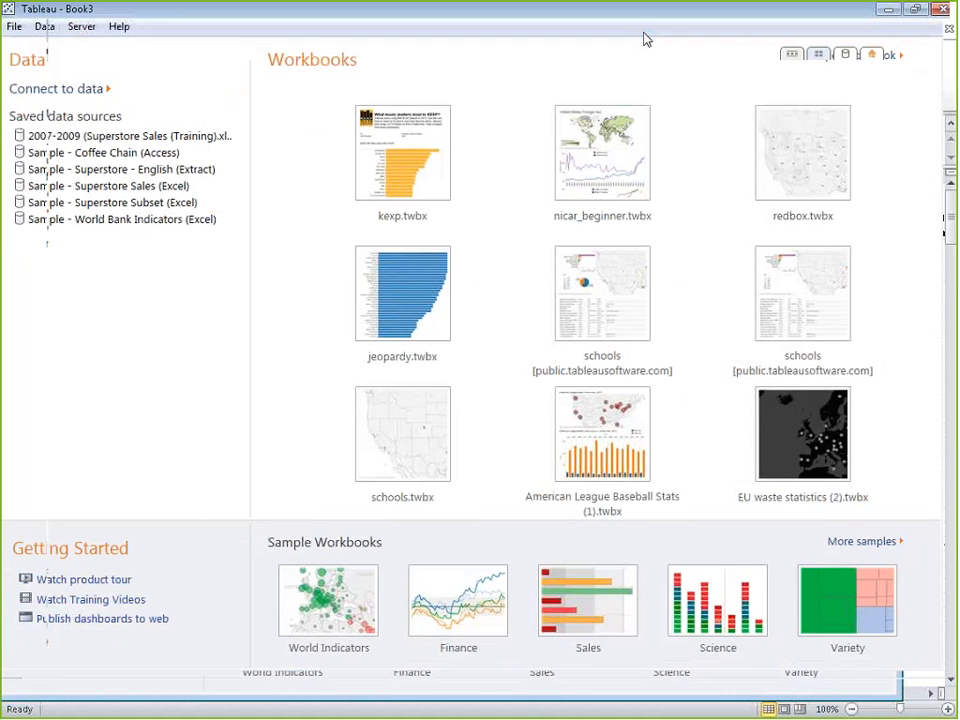
- In Tableau, start a Microsoft Excel data connection to industrywages_class.xlsx in the My Documents Data folder
left_click(62, 90)
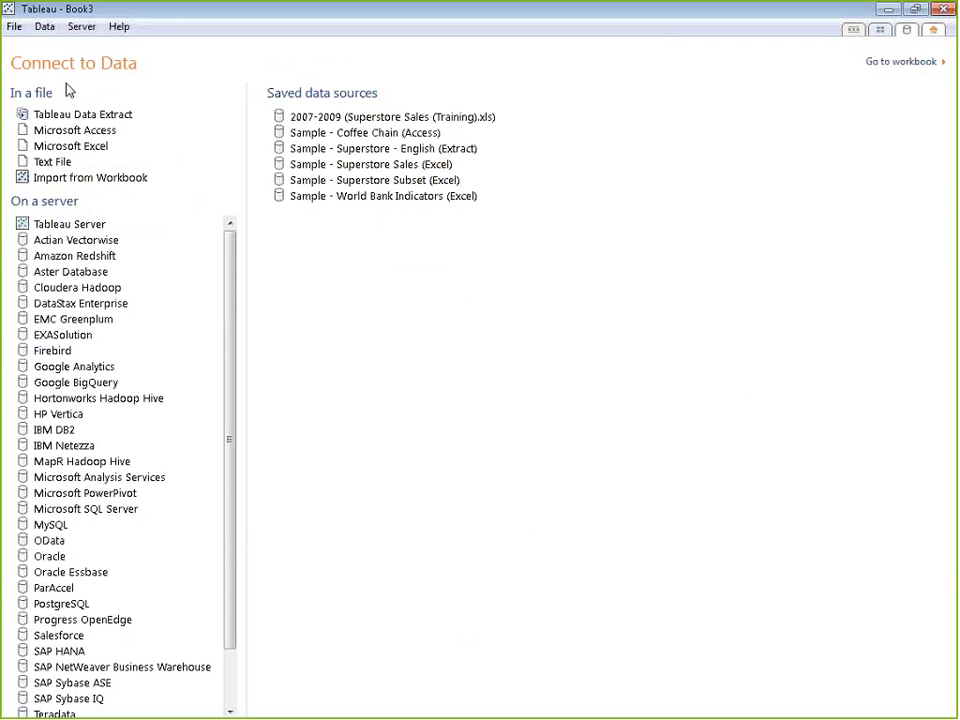
left_click(85, 150)
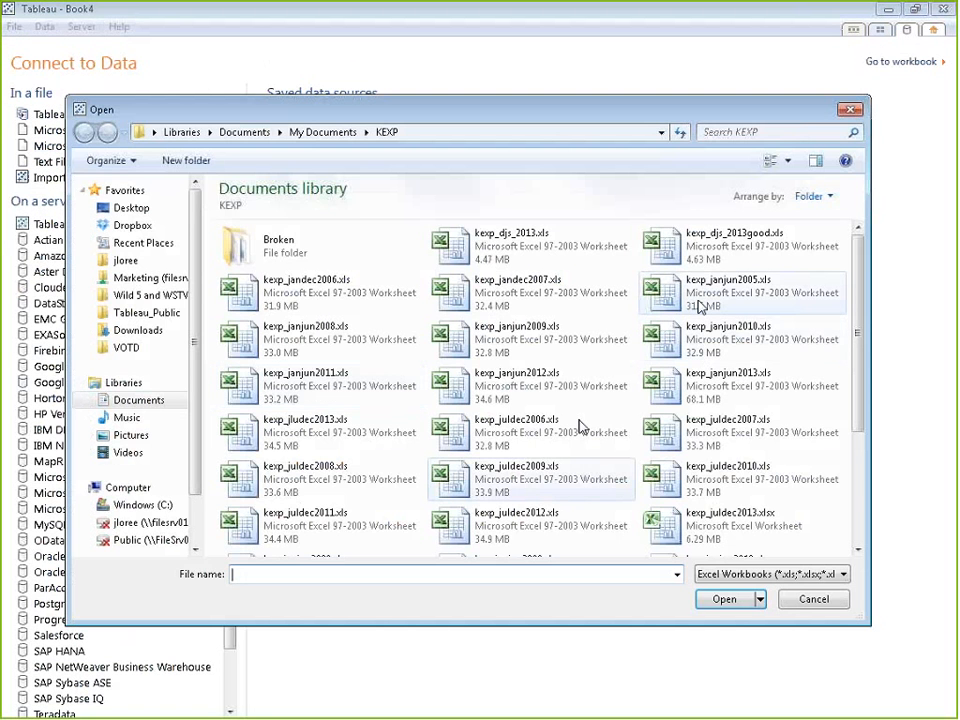
left_click(306, 133)
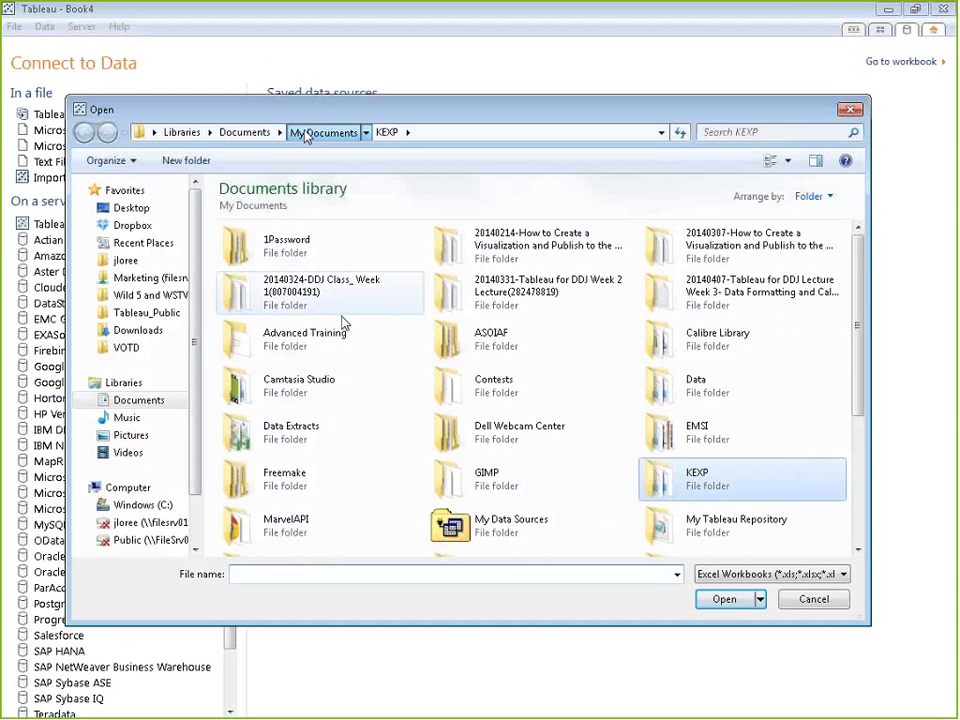
double_click(739, 392)
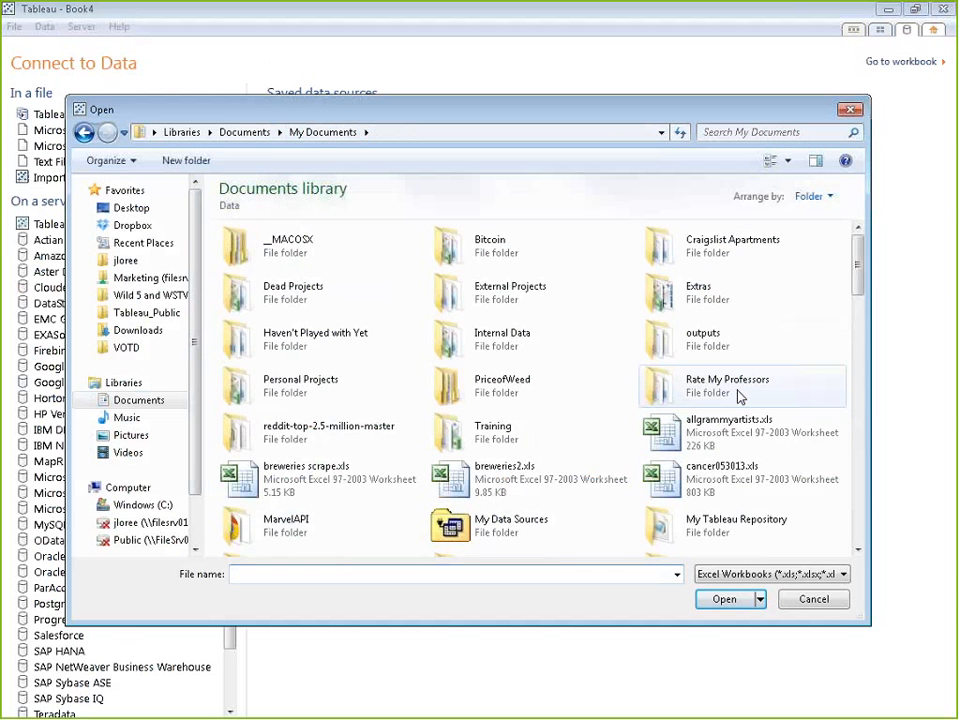
left_click_drag(865, 283, 884, 418)
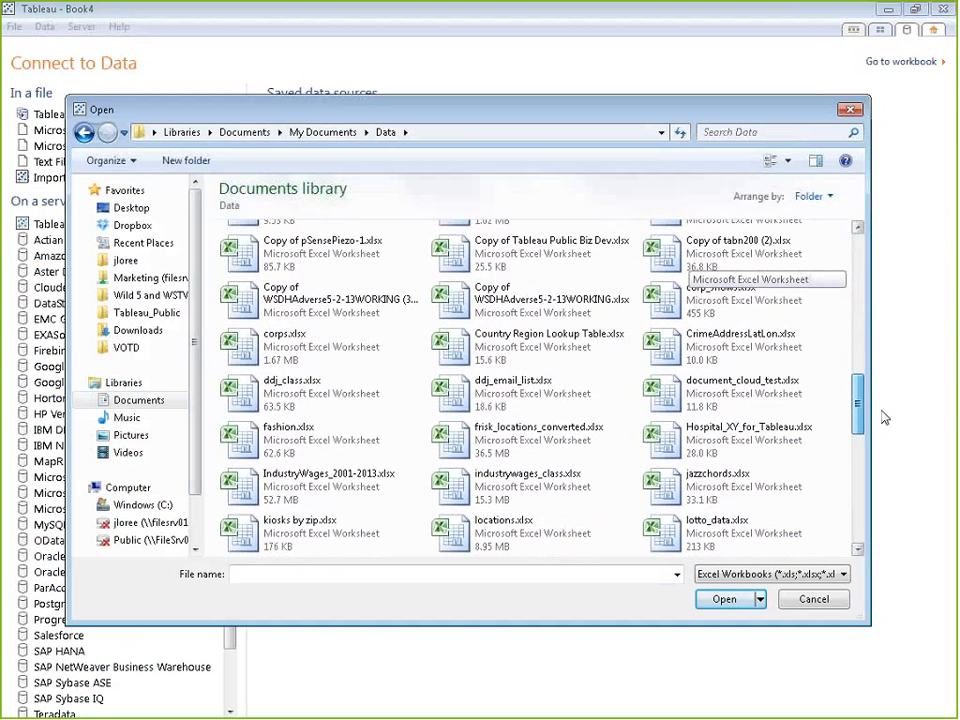
double_click(537, 489)
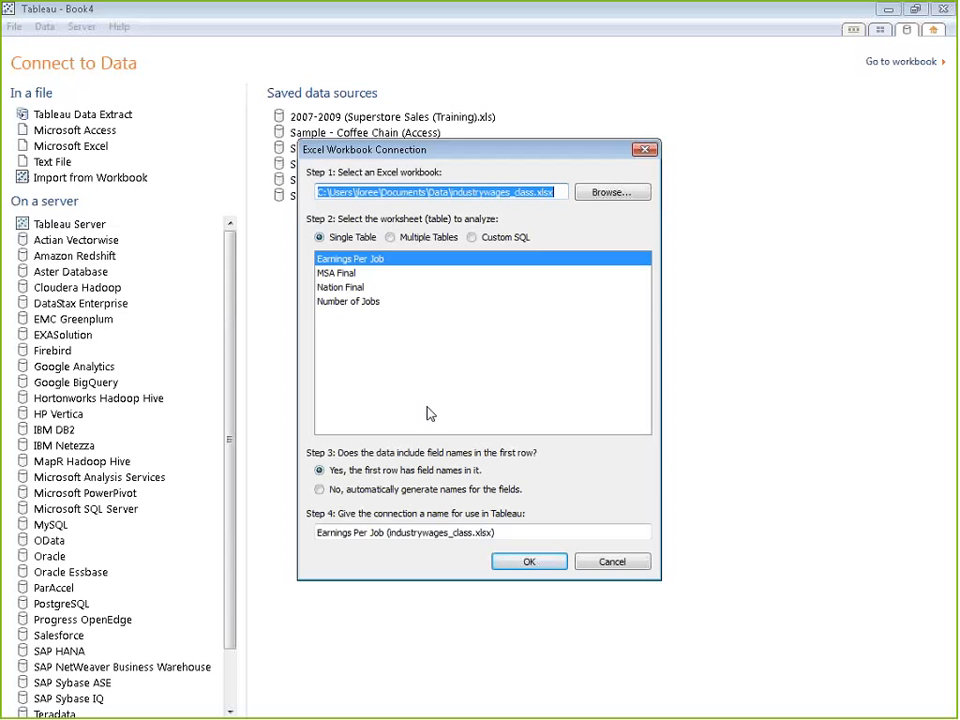
- Choose the Nation Final worksheet as the single table and connect to it live
left_click(399, 287)
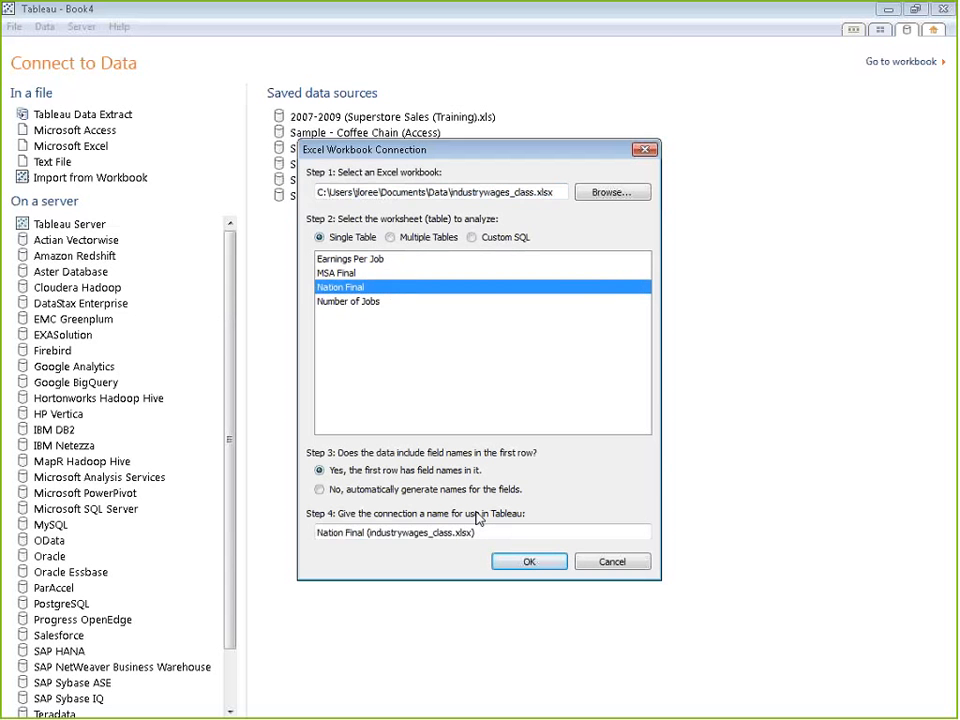
left_click(512, 562)
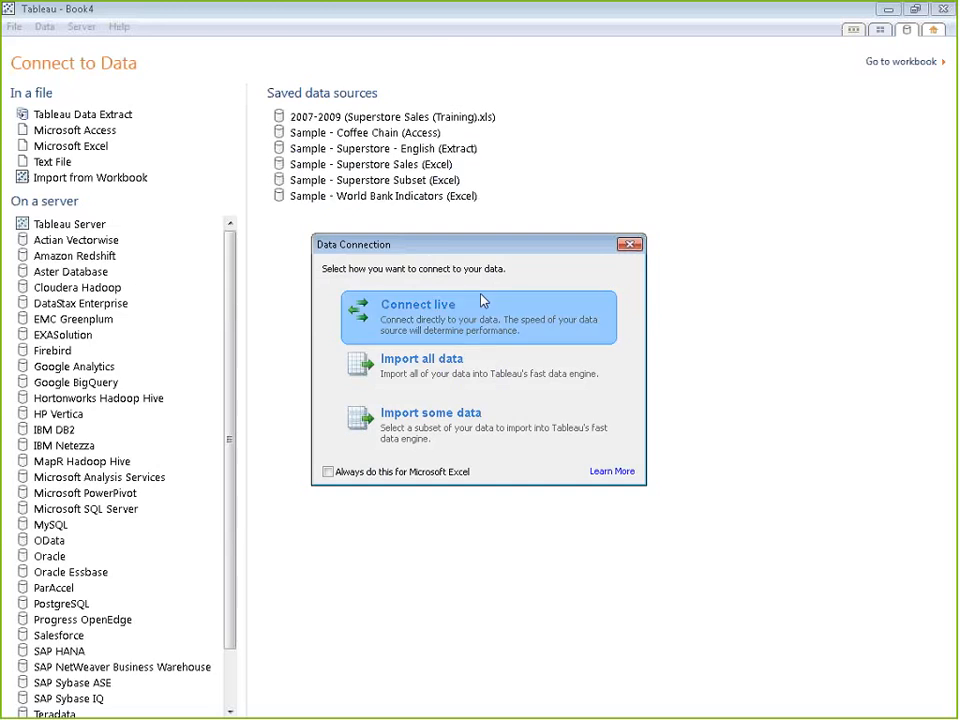
left_click(481, 303)
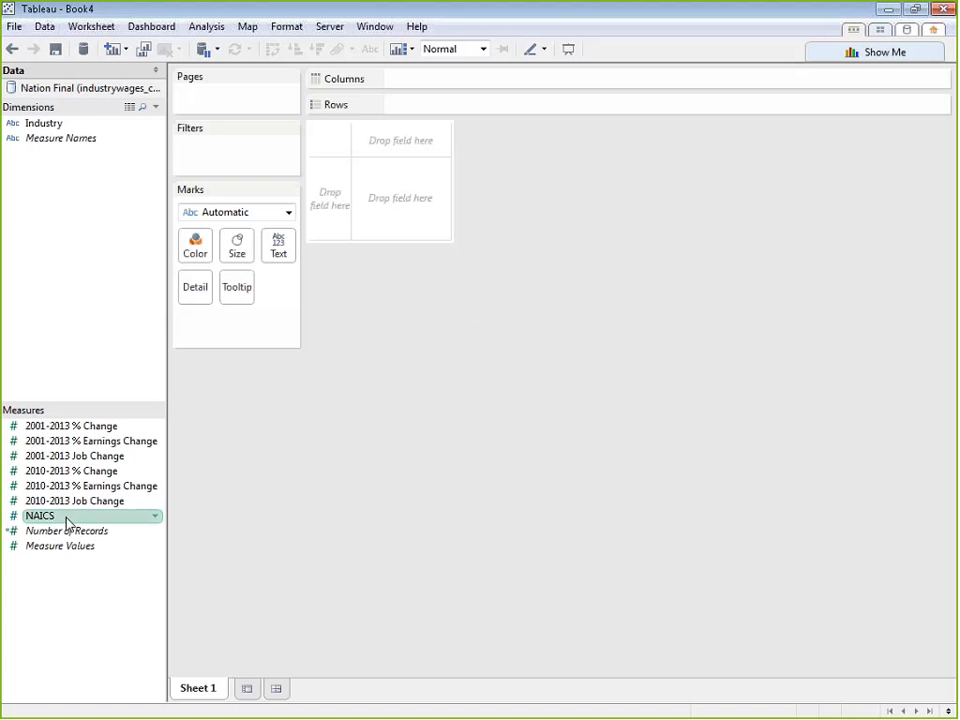
- Make NAICS a dimension and build a text table of 2001-2013 % Change by Industry
left_click_drag(66, 523, 97, 203)
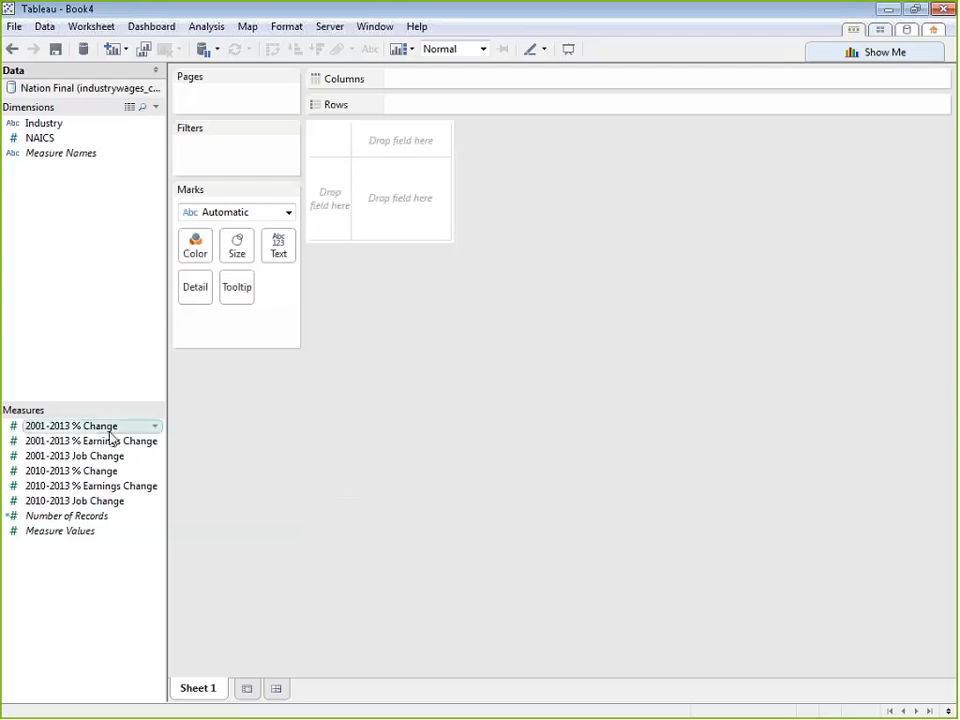
double_click(30, 124)
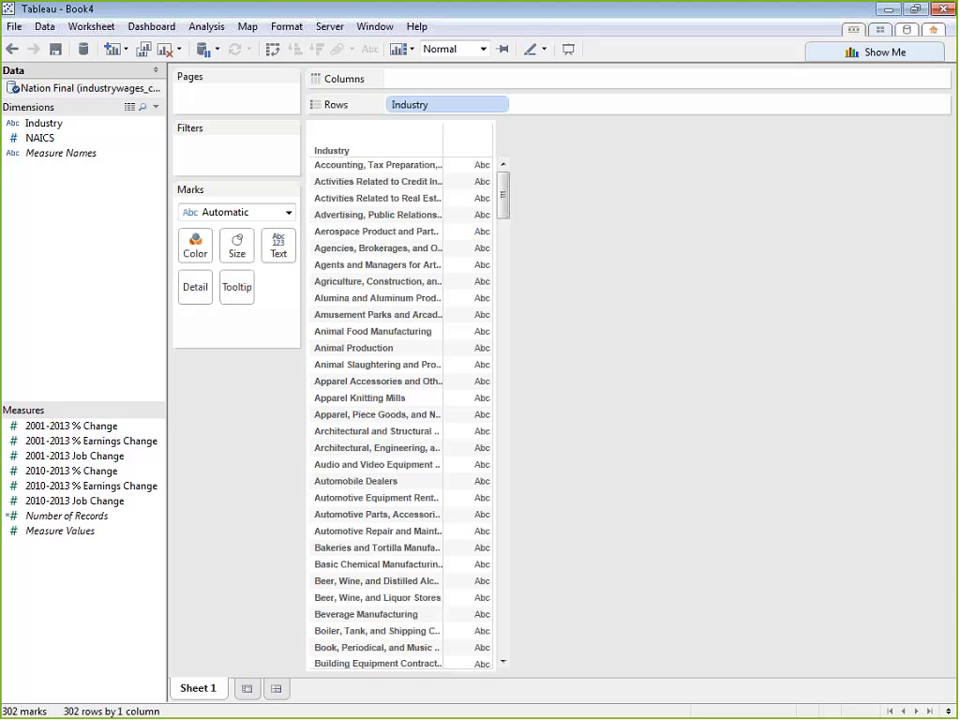
double_click(90, 426)
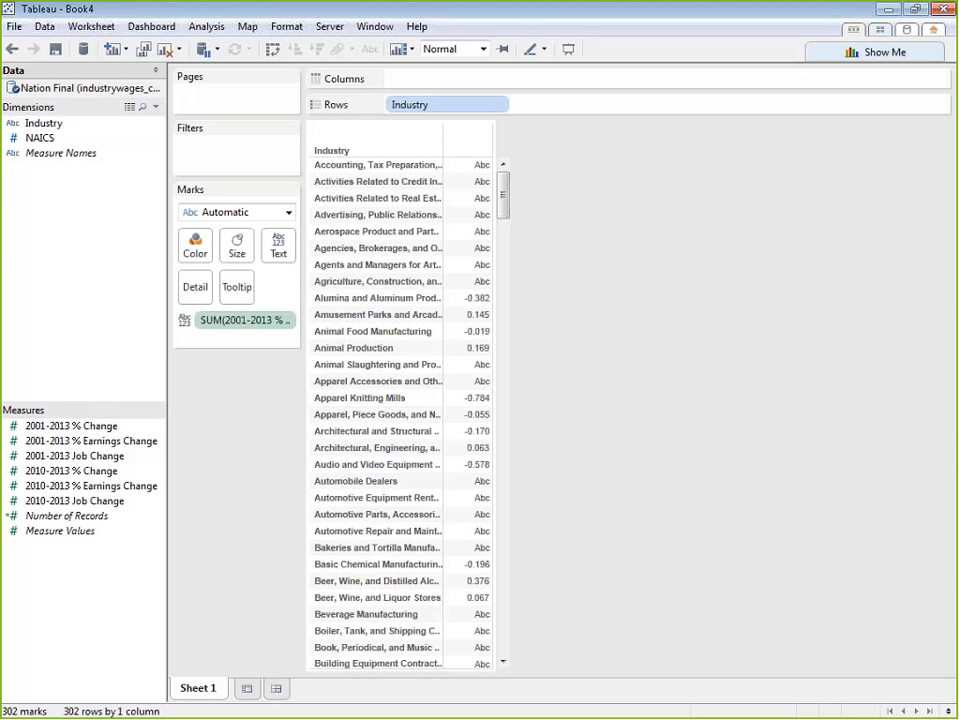
- Set the default number format of the 2001-2013 % Change measure to Percentage with 2 decimal places
mouse_move(505, 199)
left_mouse_down()
mouse_move(516, 227)
mouse_move(525, 525)
mouse_move(516, 658)
mouse_move(549, 191)
mouse_move(516, 195)
left_mouse_up()
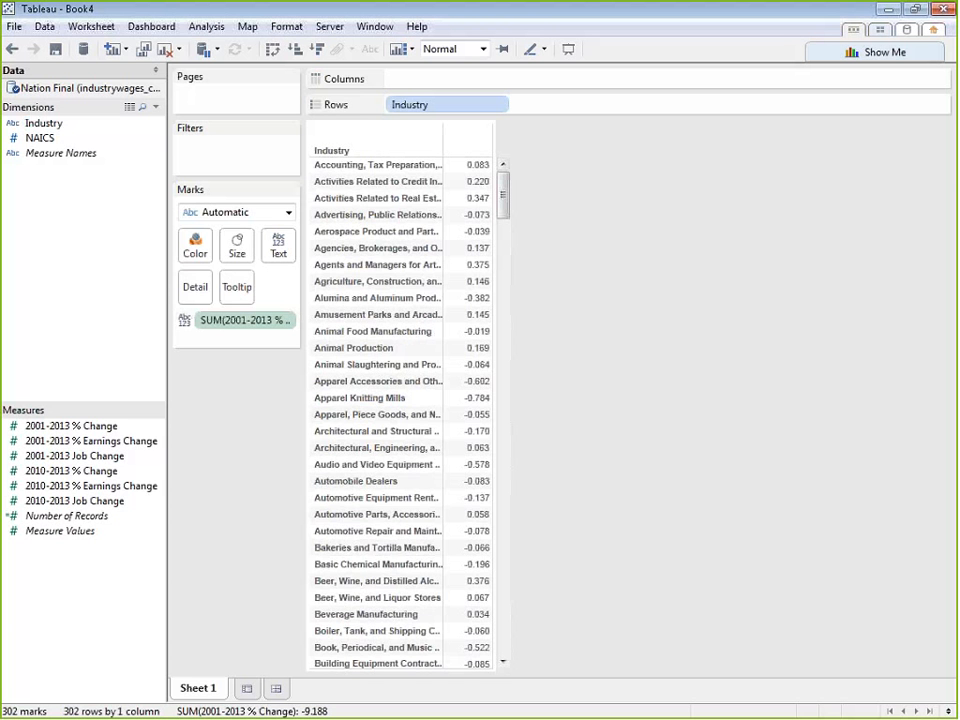
mouse_move(466, 563)
right_click(118, 428)
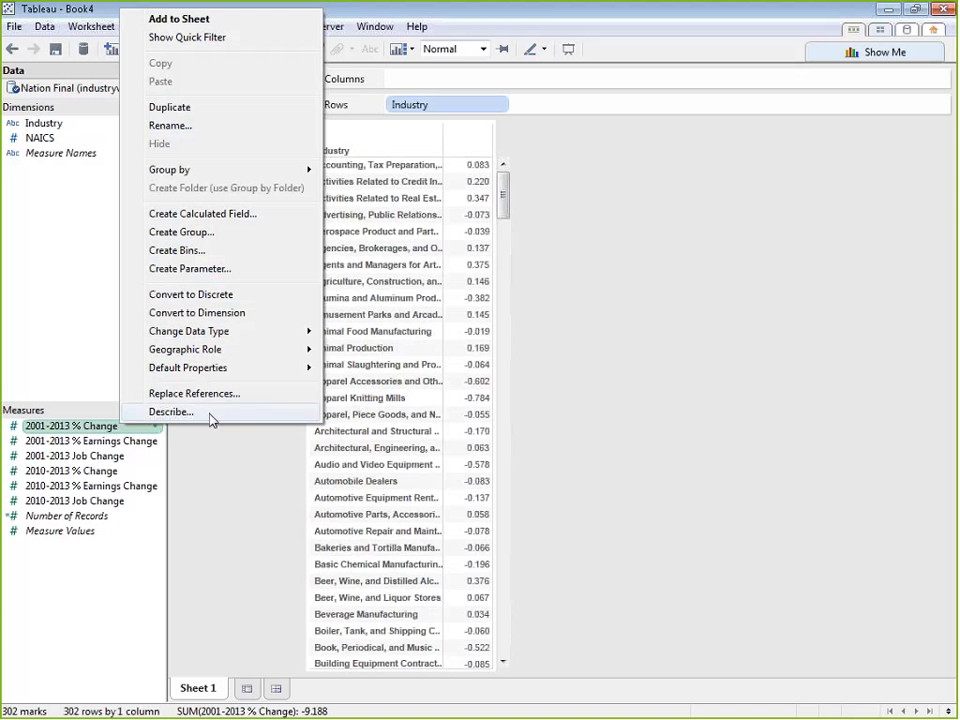
mouse_move(236, 377)
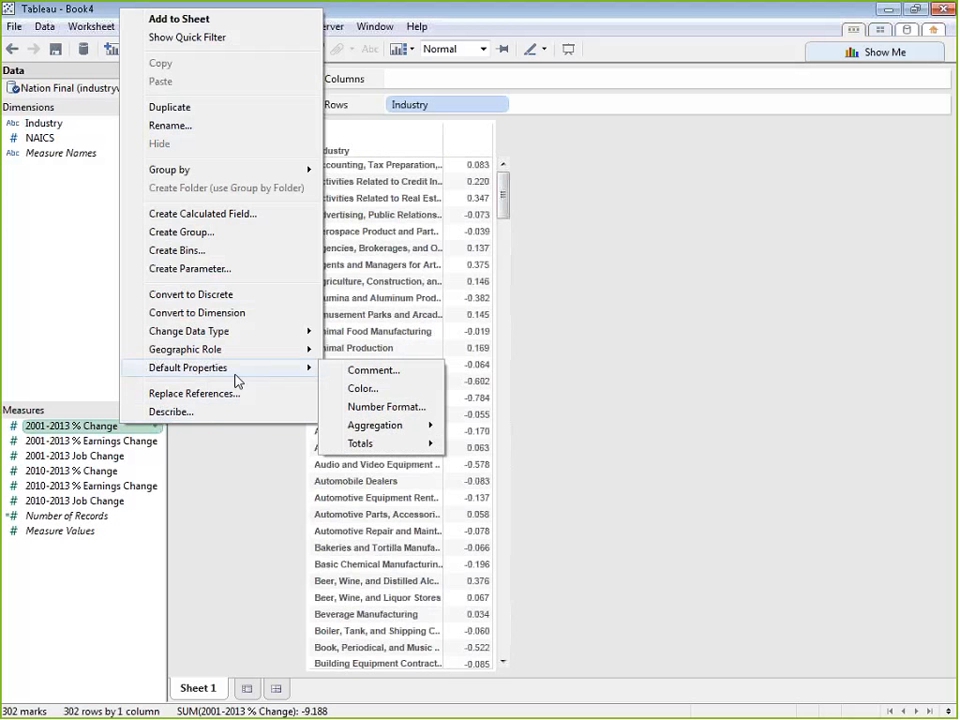
left_click(390, 418)
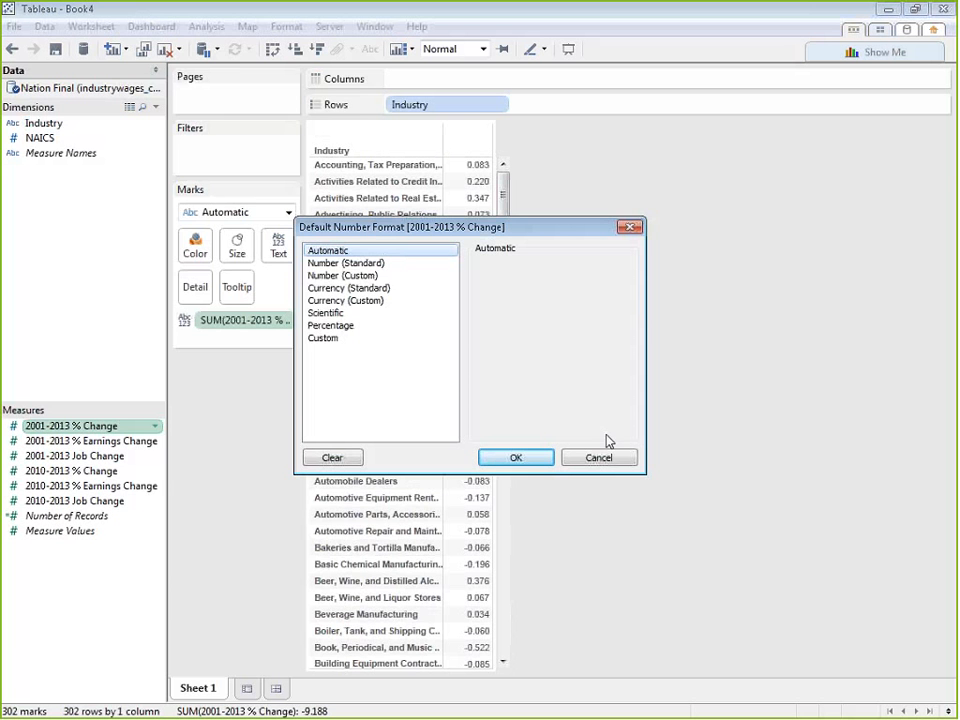
left_click(367, 328)
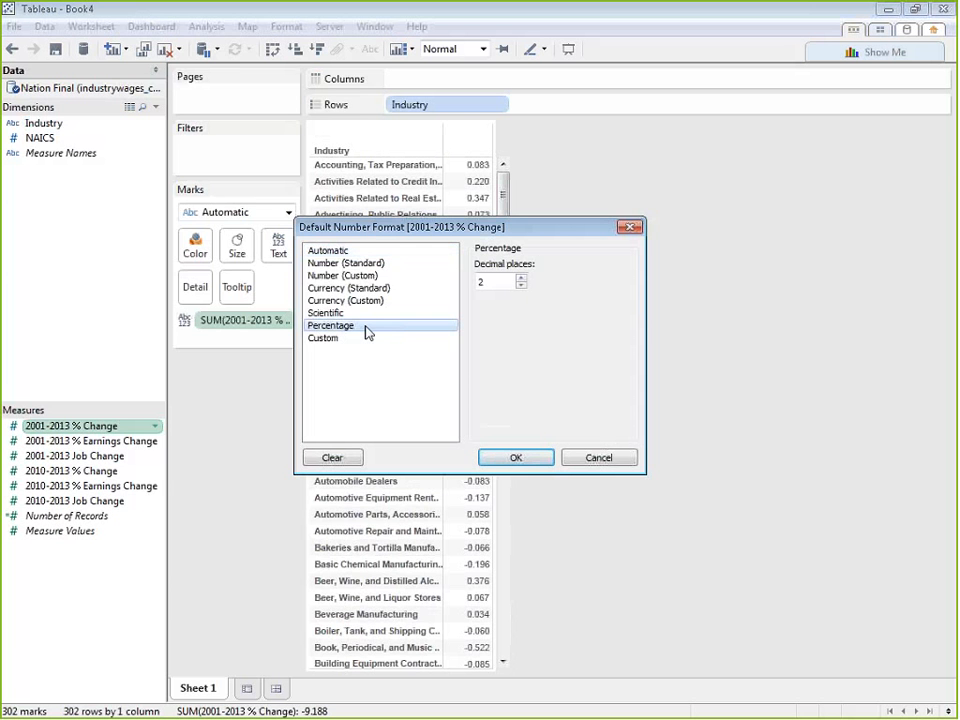
left_click(536, 461)
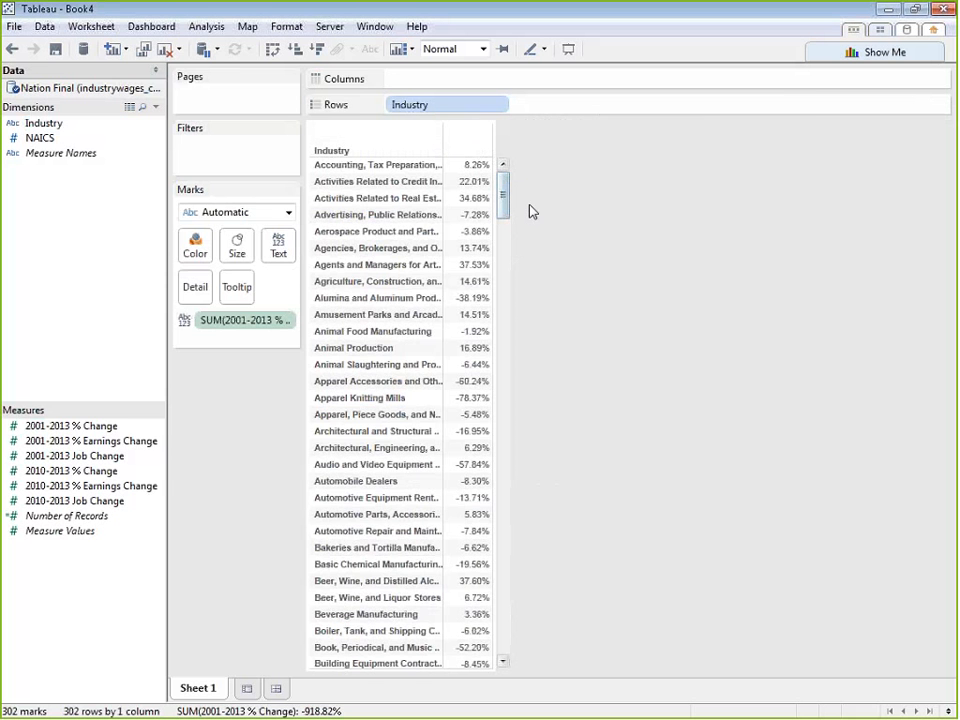
- Review the default number format settings of the 2001-2013 % Change measure
left_click_drag(503, 180, 189, 493)
right_click(125, 428)
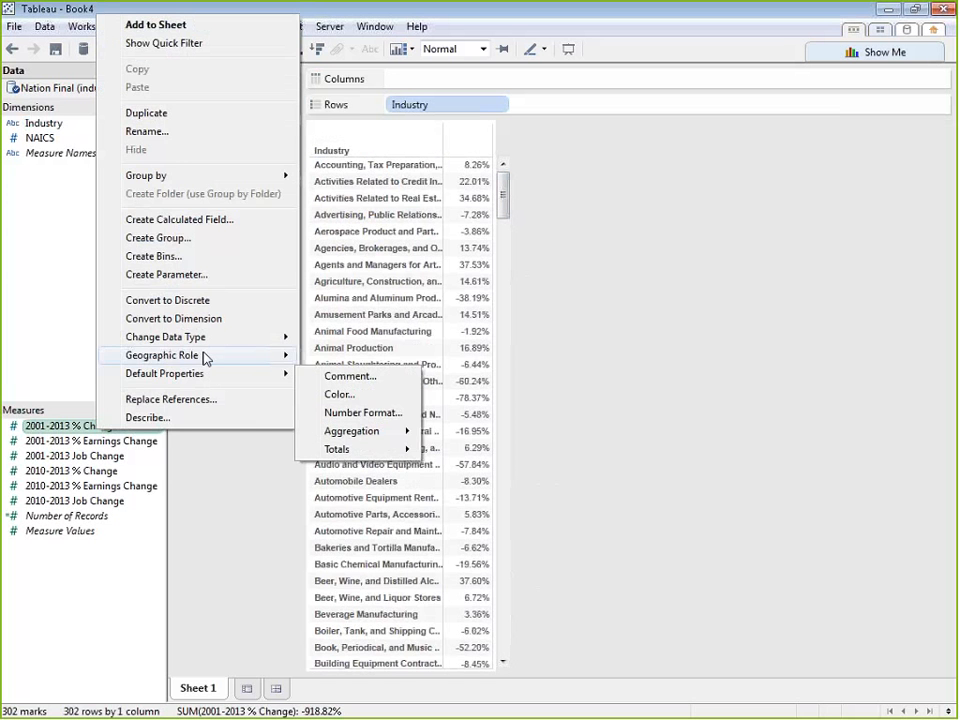
left_click(347, 414)
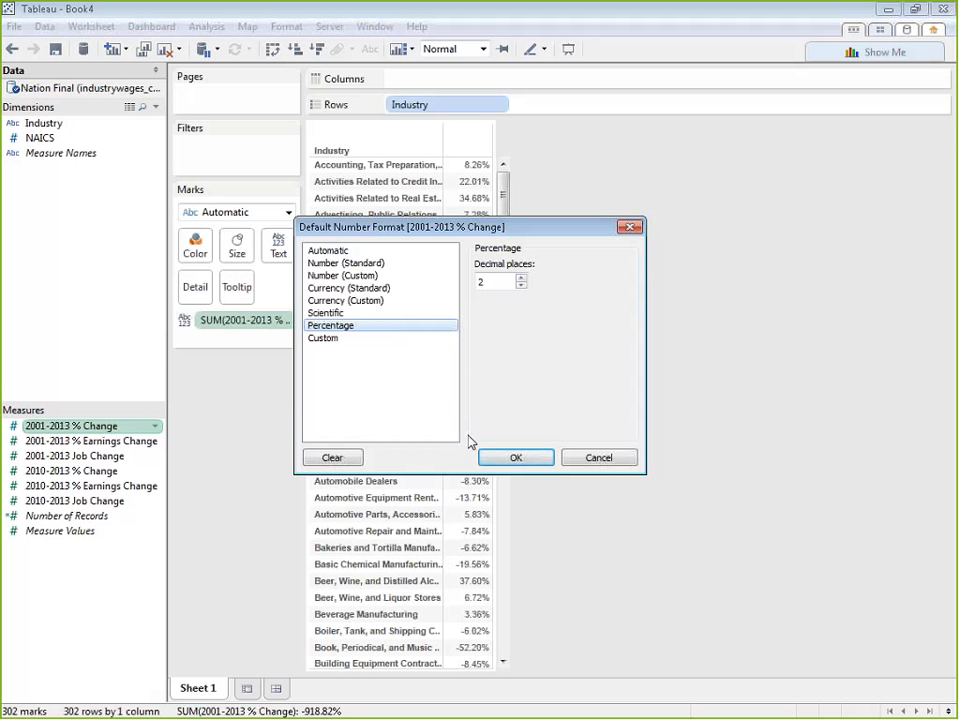
left_click(515, 458)
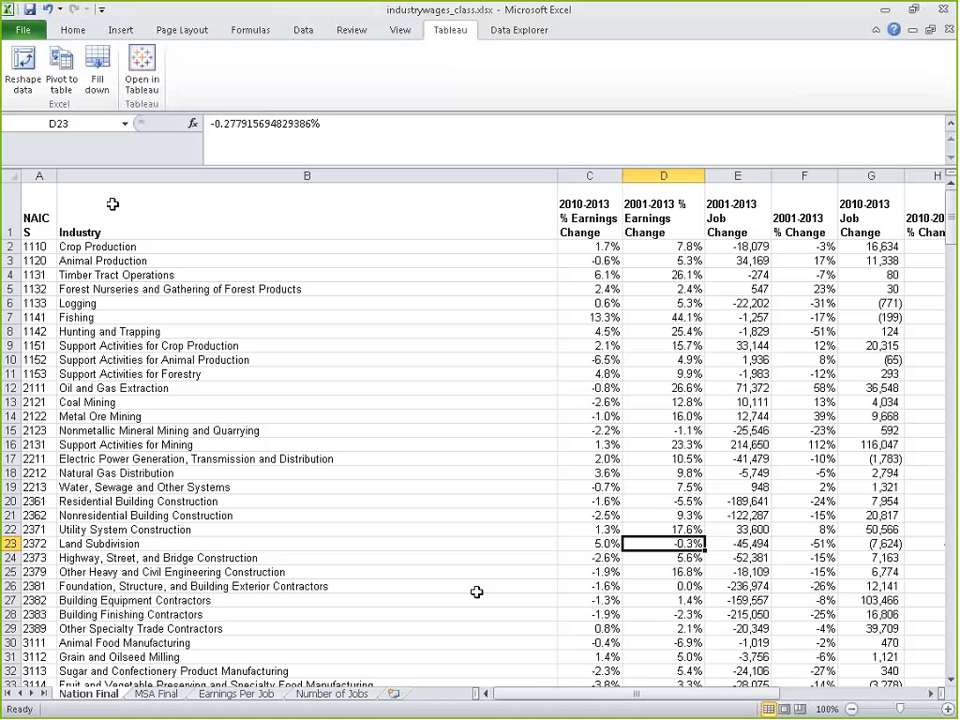
- Switch to the industrywages_class workbook in Excel, widen the NAICS column on the Nation Final sheet and look through the rows
left_click_drag(57, 176, 88, 176)
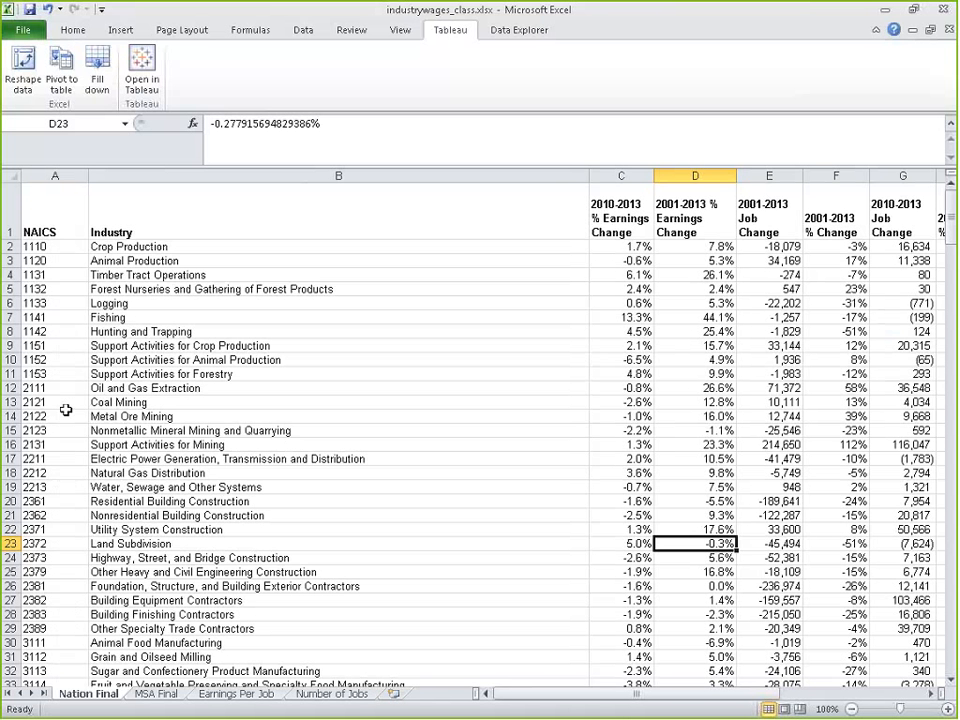
left_click_drag(636, 693, 676, 673)
scroll(664, 518, "down", 5)
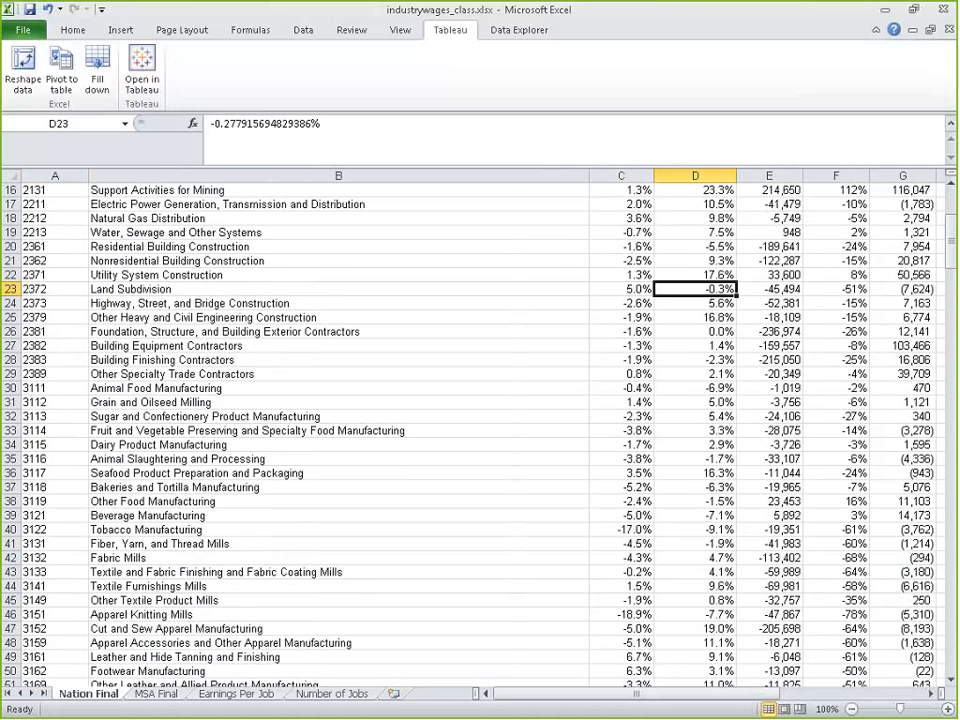
scroll(827, 545, "up", 4)
scroll(682, 339, "up", 1)
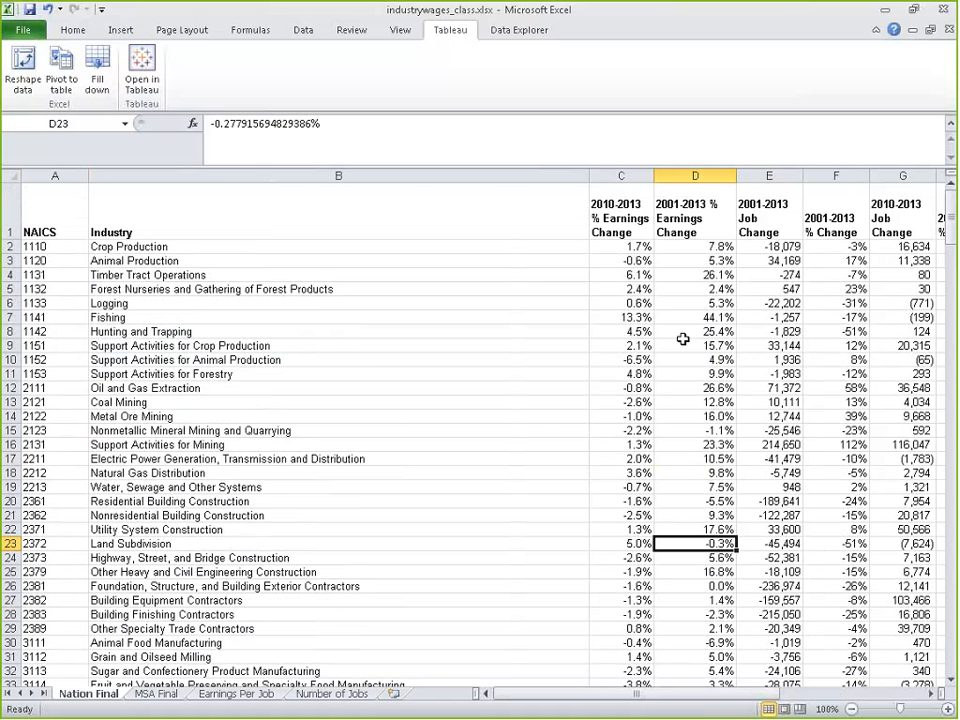
left_click_drag(636, 693, 670, 703)
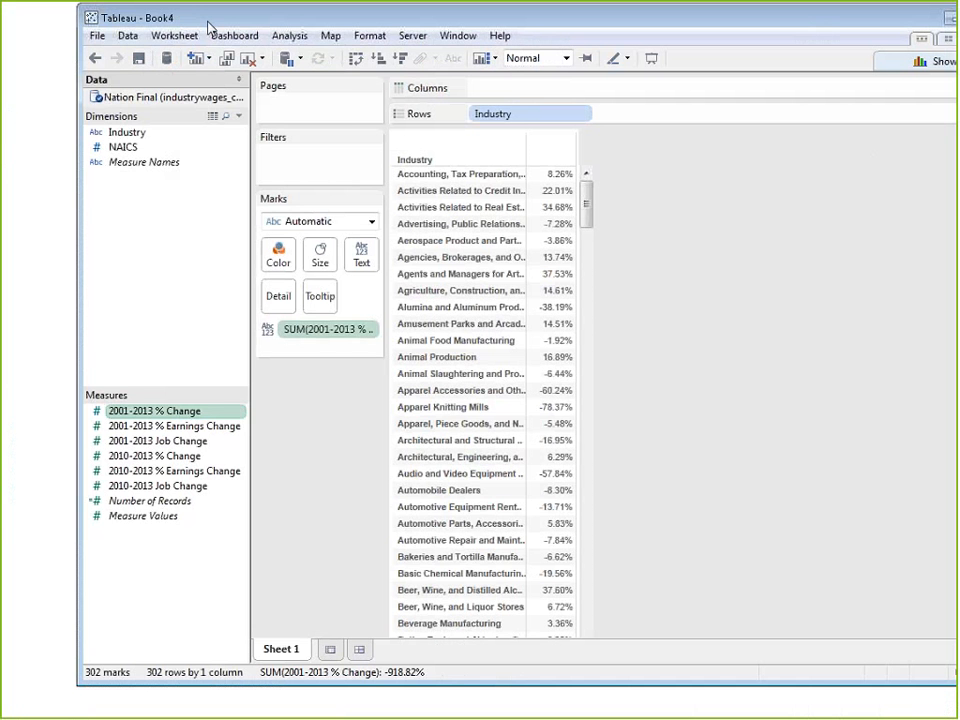
left_click(14, 26)
left_click(14, 26)
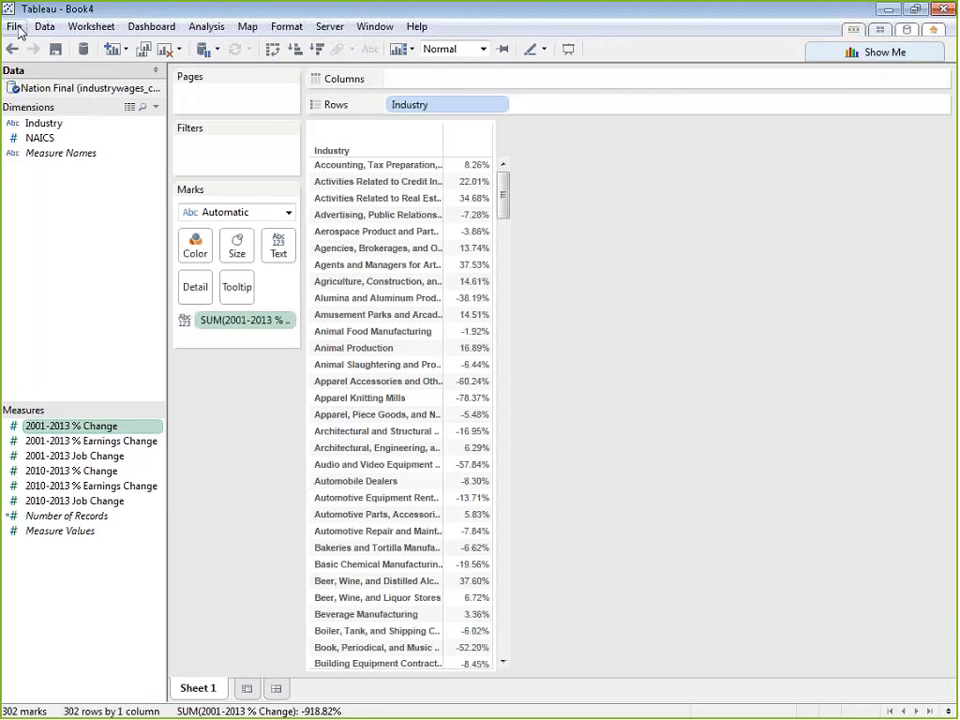
left_click(97, 35)
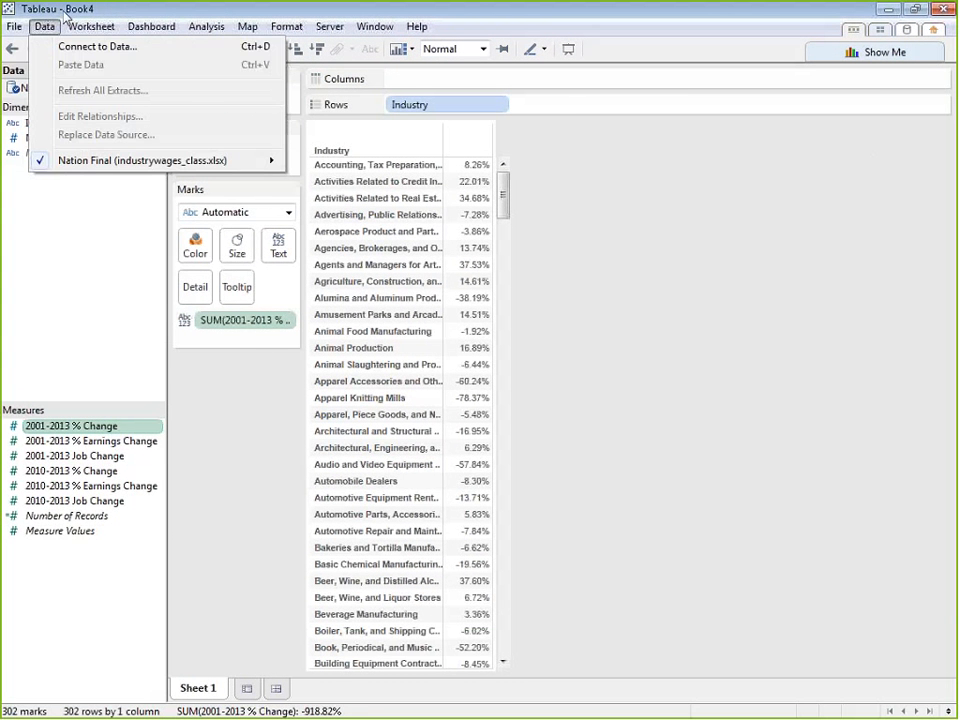
left_click(75, 13)
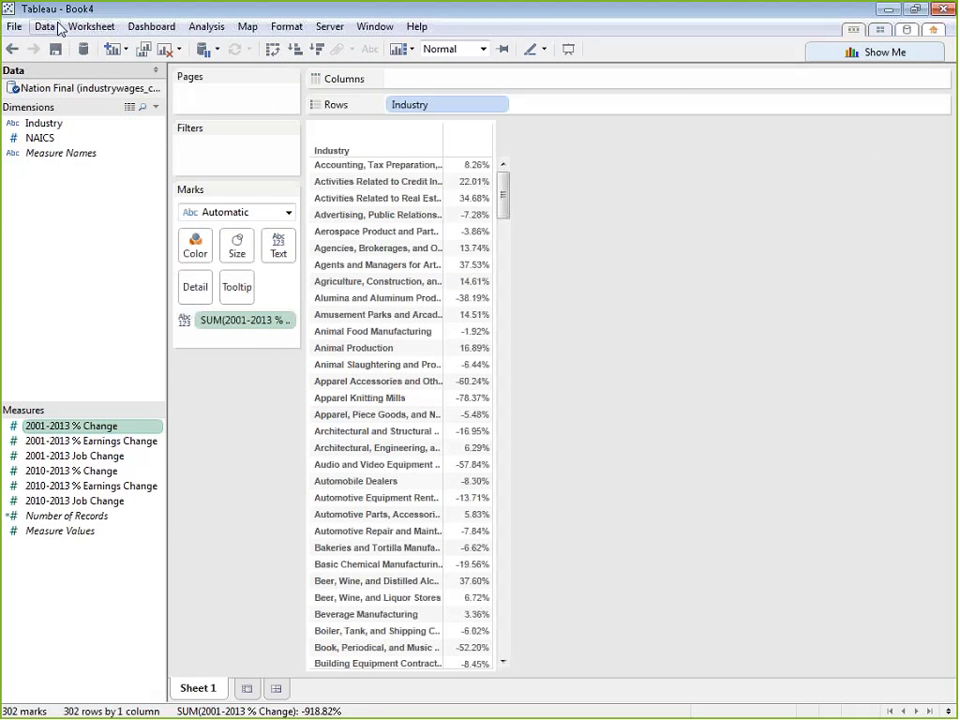
left_click(14, 26)
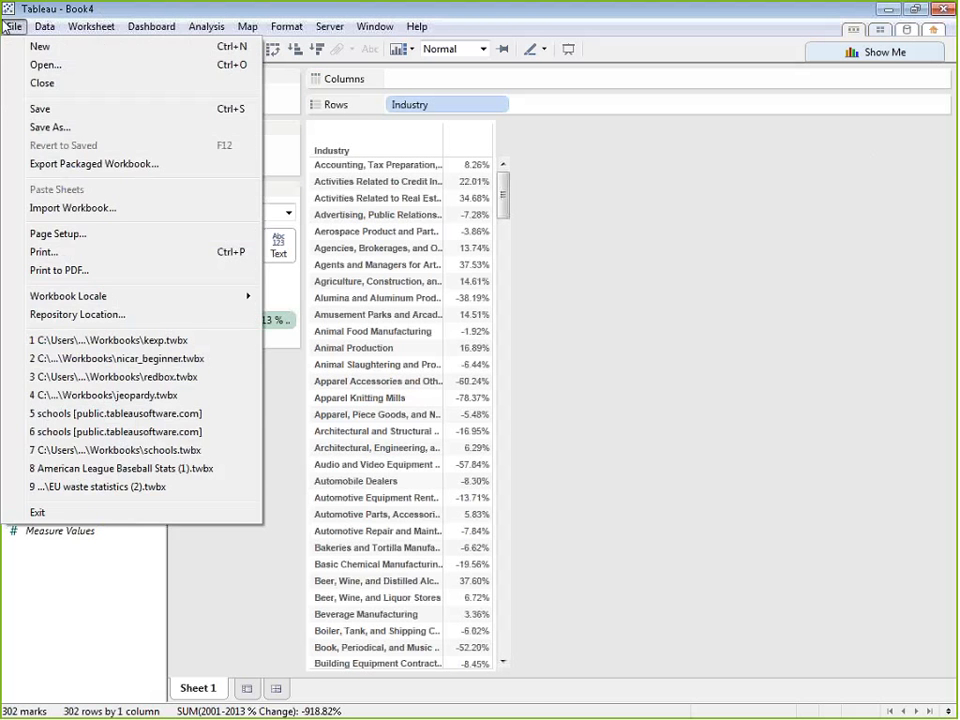
left_click(708, 8)
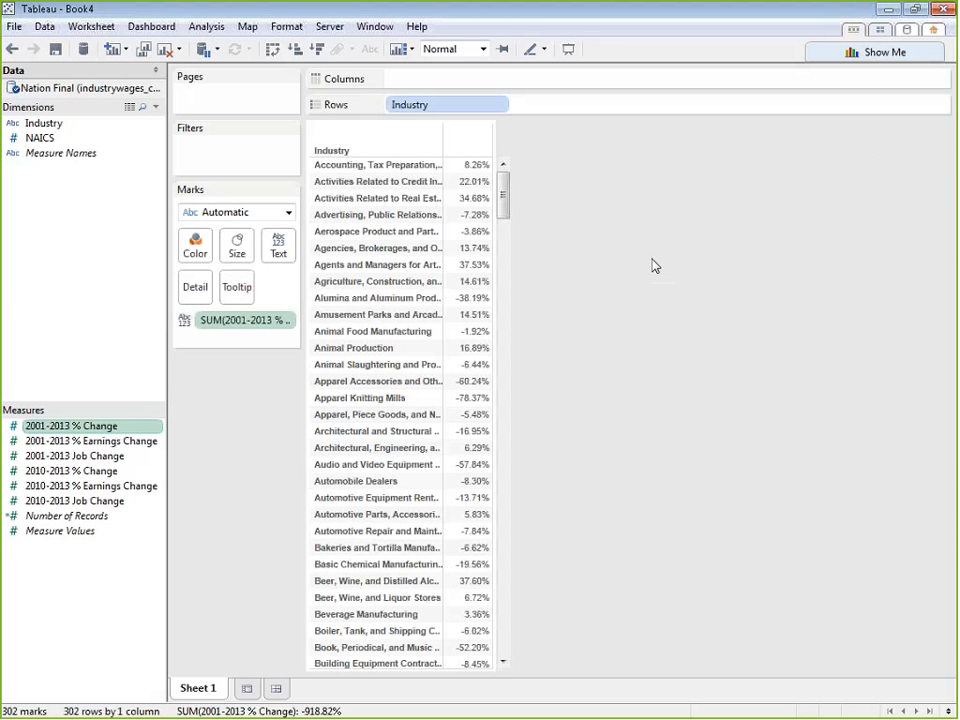
- Widen the Industry column of the text table to fit the full industry names and look through the list
left_click_drag(442, 240, 732, 310)
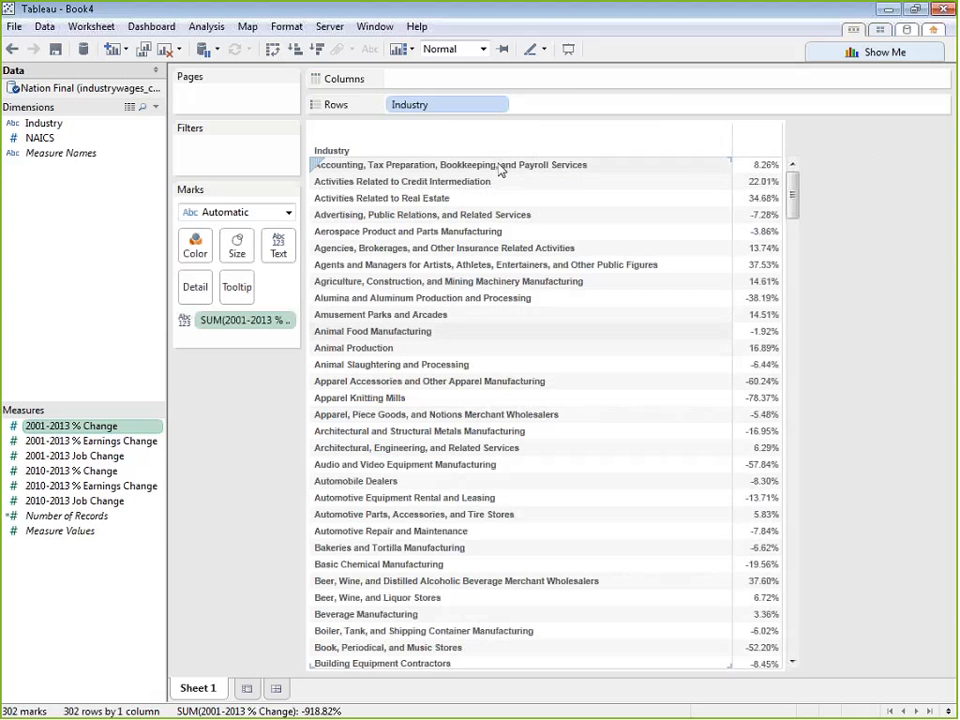
scroll(463, 430, "down", 3)
scroll(463, 430, "down", 20)
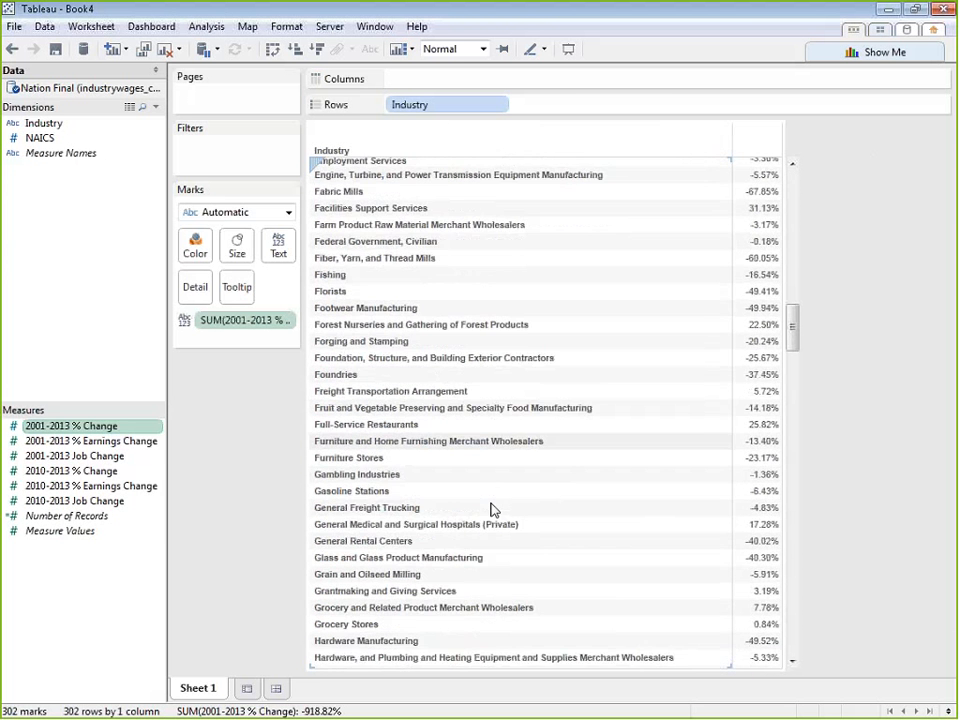
scroll(495, 515, "down", 20)
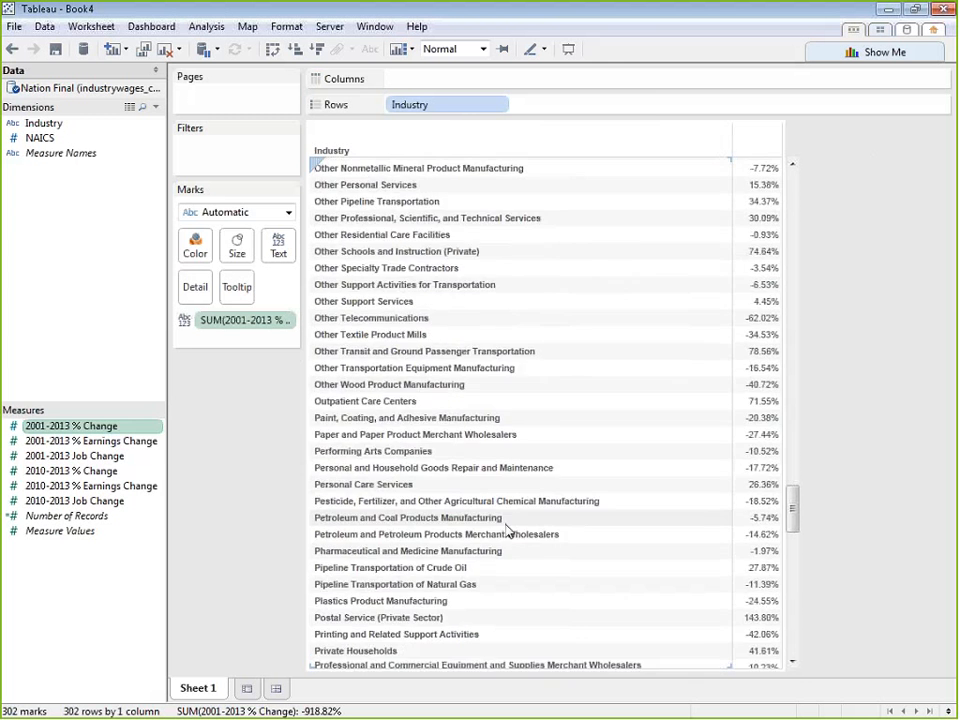
scroll(443, 638, "down", 20)
scroll(422, 617, "up", 20)
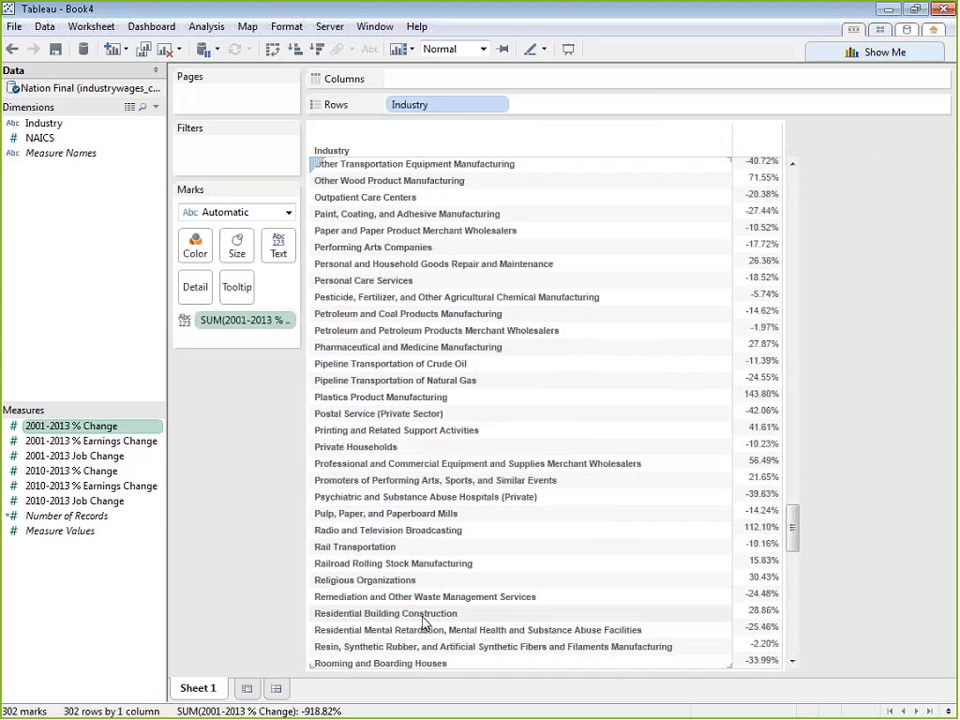
scroll(422, 621, "up", 20)
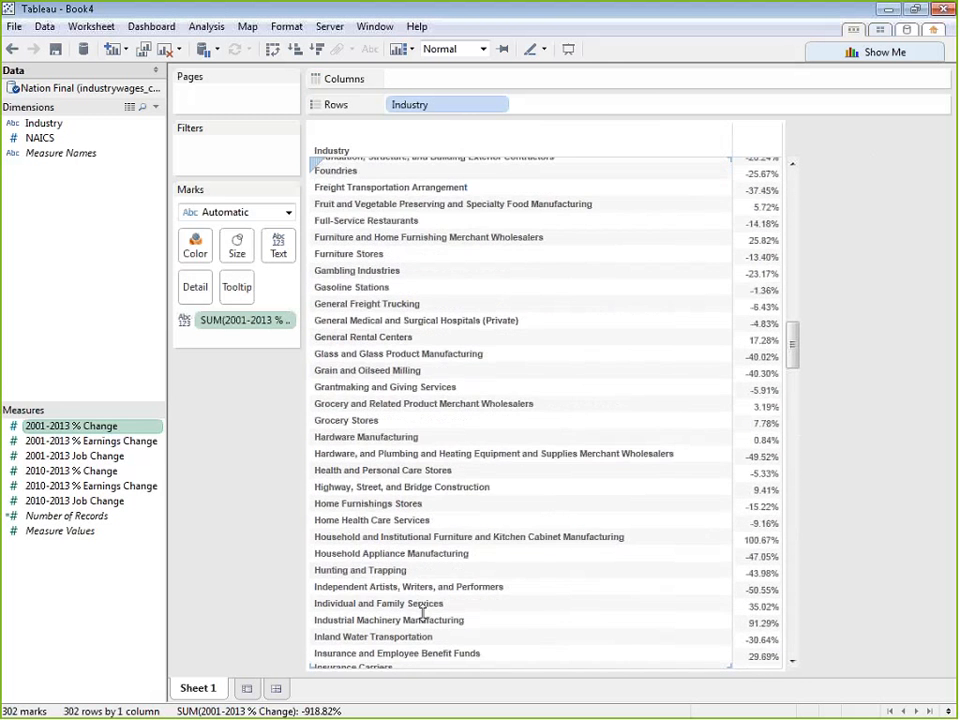
scroll(570, 462, "up", 3)
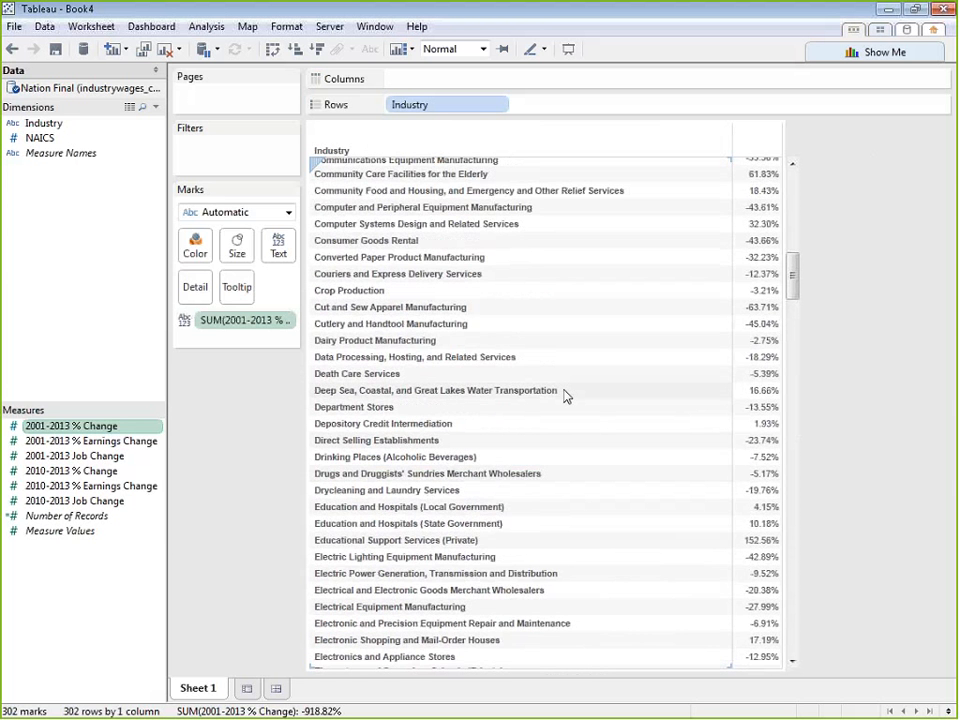
- Open the alias editor for the Industry dimension, enlarging it and its Value (Alias) column to show long names
right_click(79, 130)
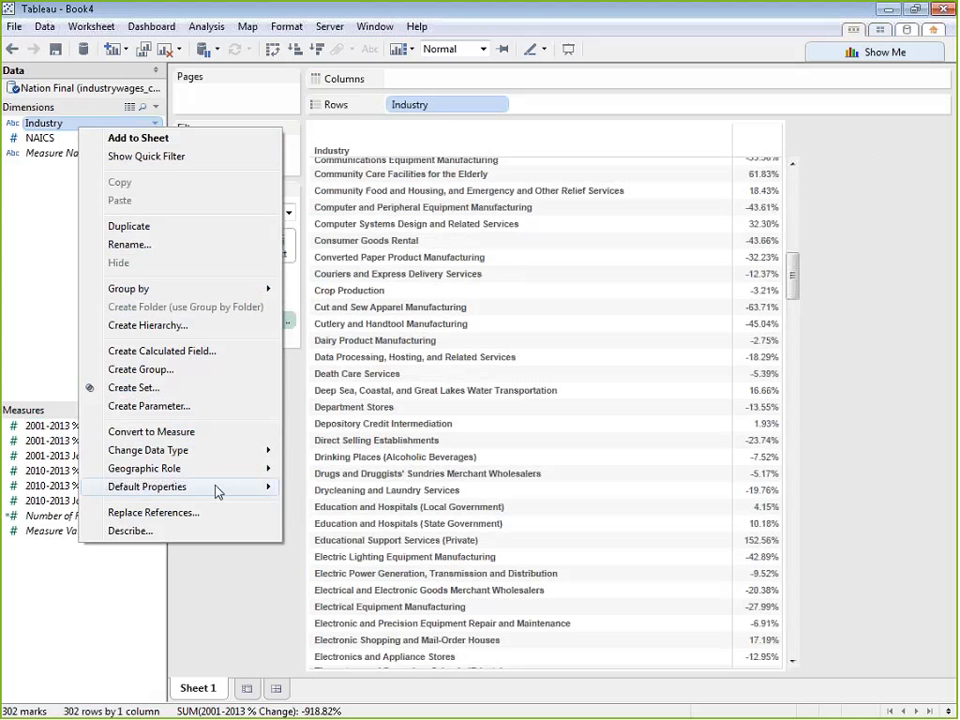
mouse_move(217, 489)
left_click(324, 508)
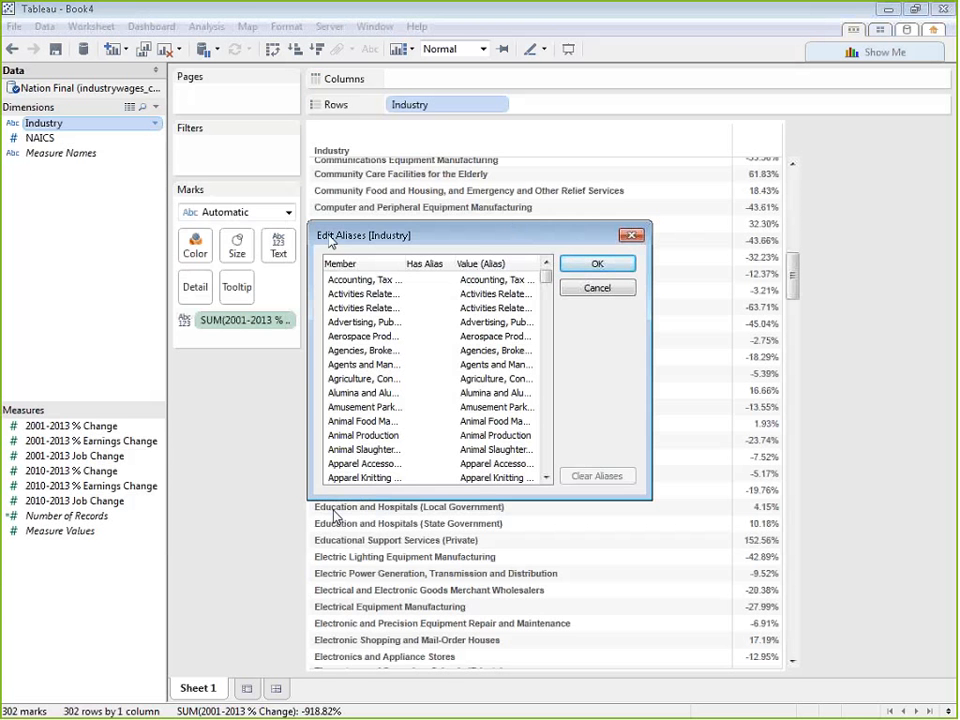
left_click_drag(309, 470, 141, 470)
left_click_drag(420, 496, 415, 620)
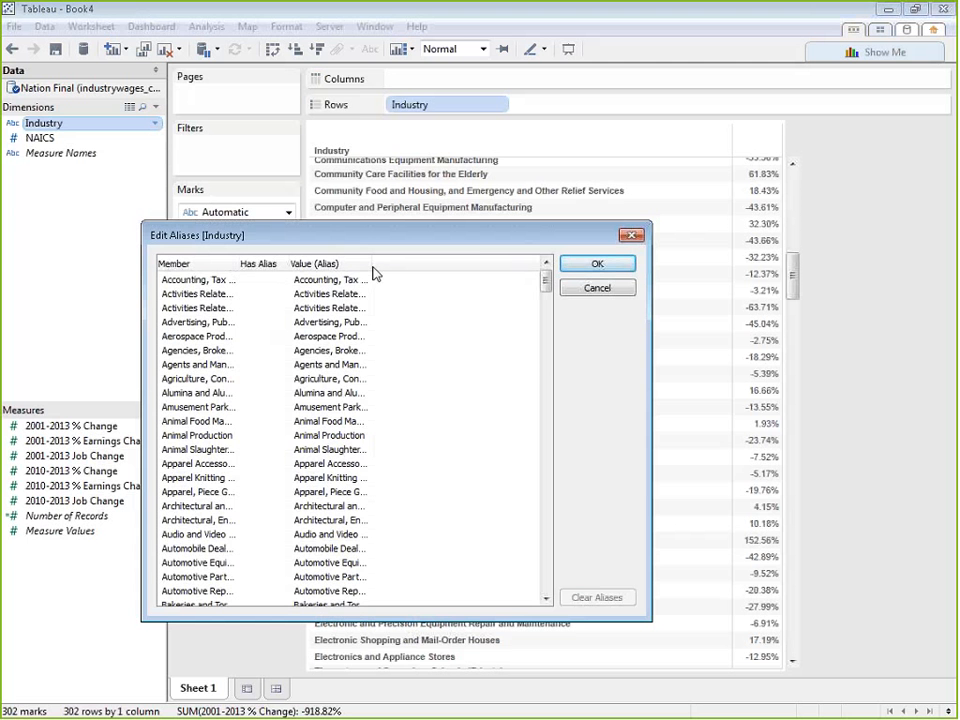
left_click_drag(372, 270, 525, 266)
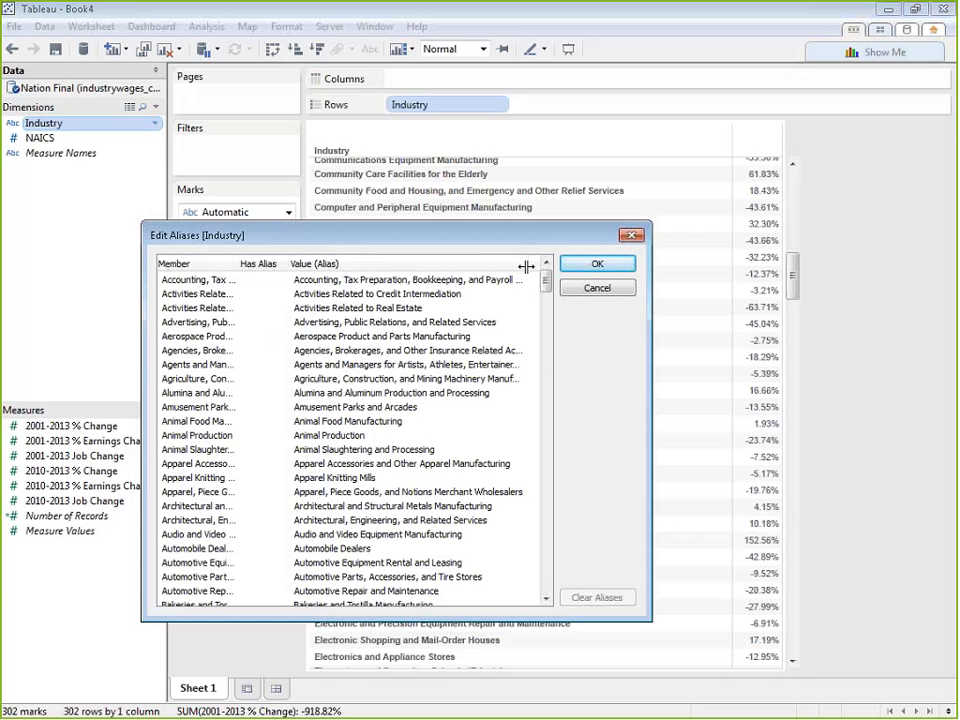
- Set the alias of Accounting, Tax Preparation, Bookkeeping, and Payroll Services to "Accounting, Etc."
left_click(498, 280)
left_click(498, 280)
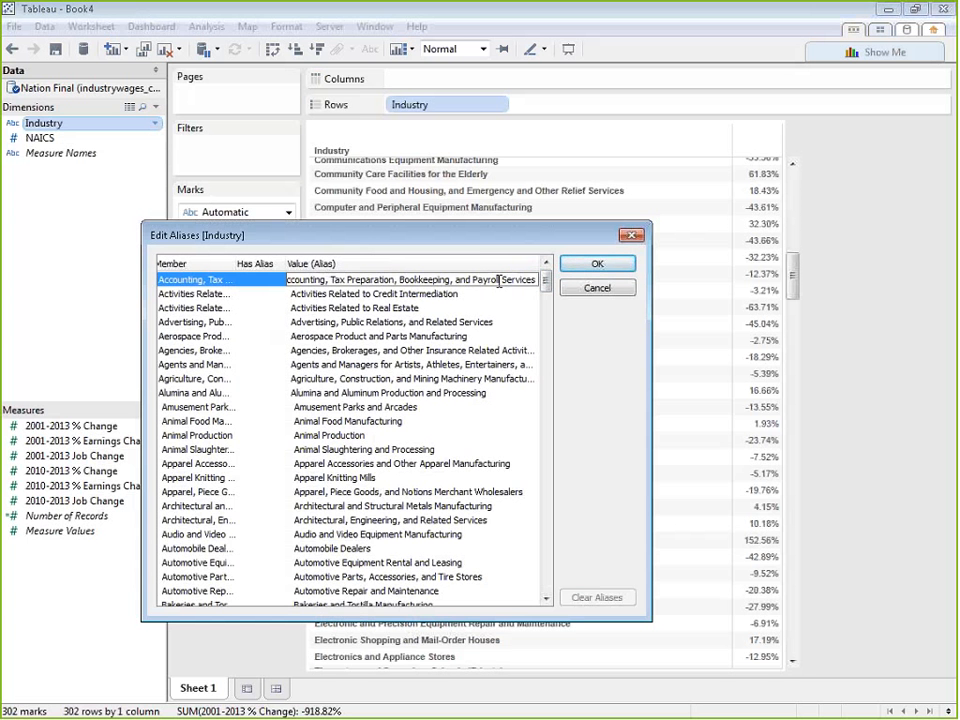
double_click(496, 281)
key("ctrl+a")
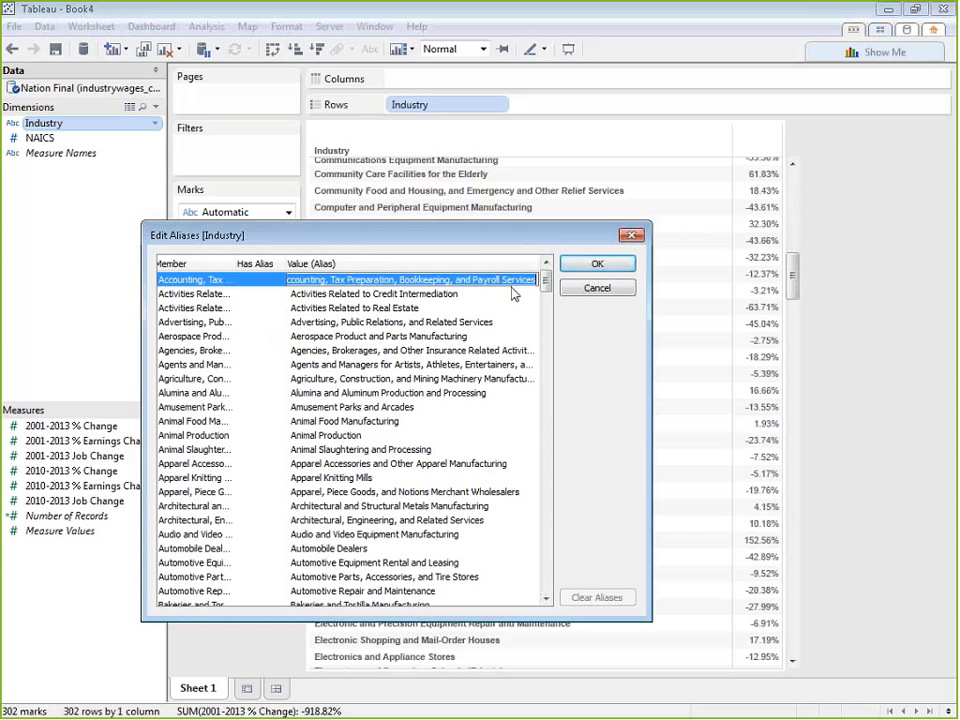
type("Account")
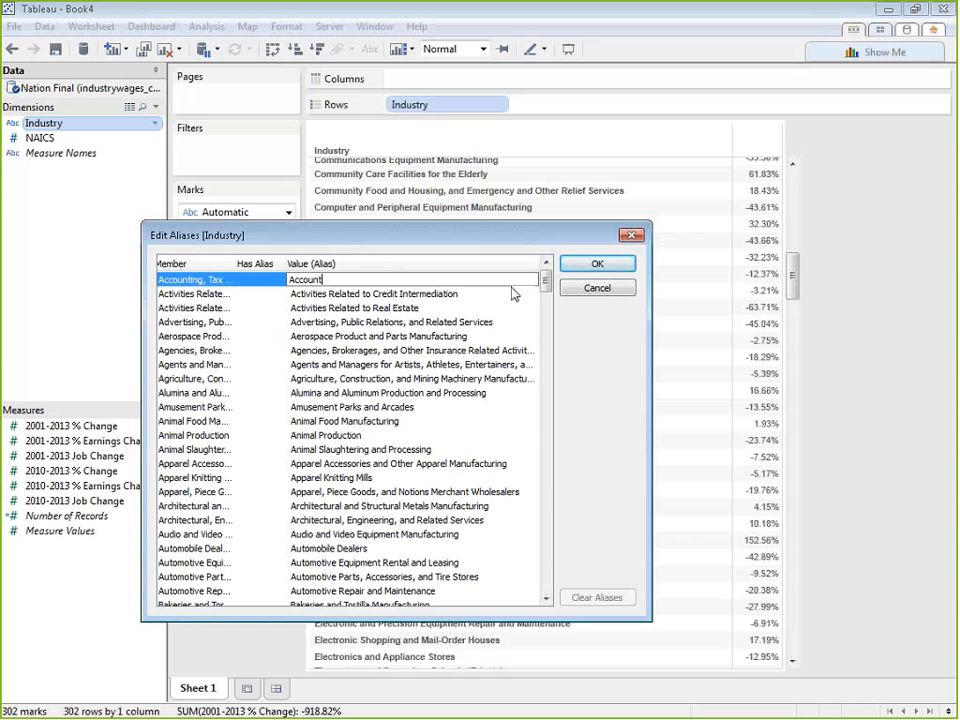
type("ing, Etc.")
- Set the alias of Activities Related to Credit Intermediation to "Credit Intermediation" and of Activities Related to Real Estate to "Real Estate"
left_click(440, 294)
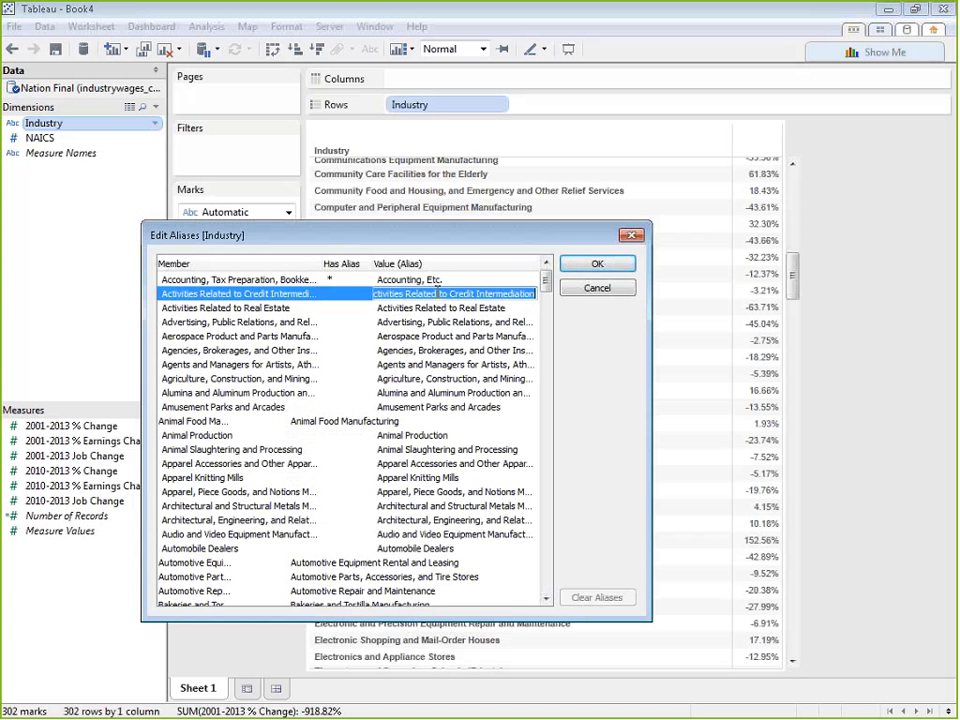
type("Credit ")
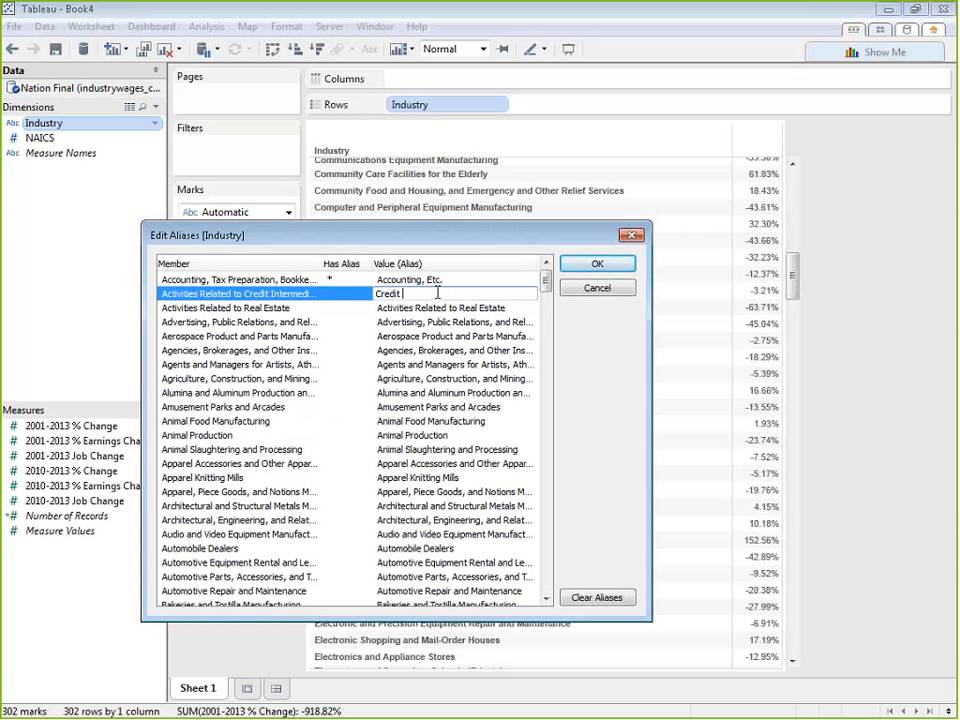
type("Intermediation")
left_click(441, 308)
type("Re")
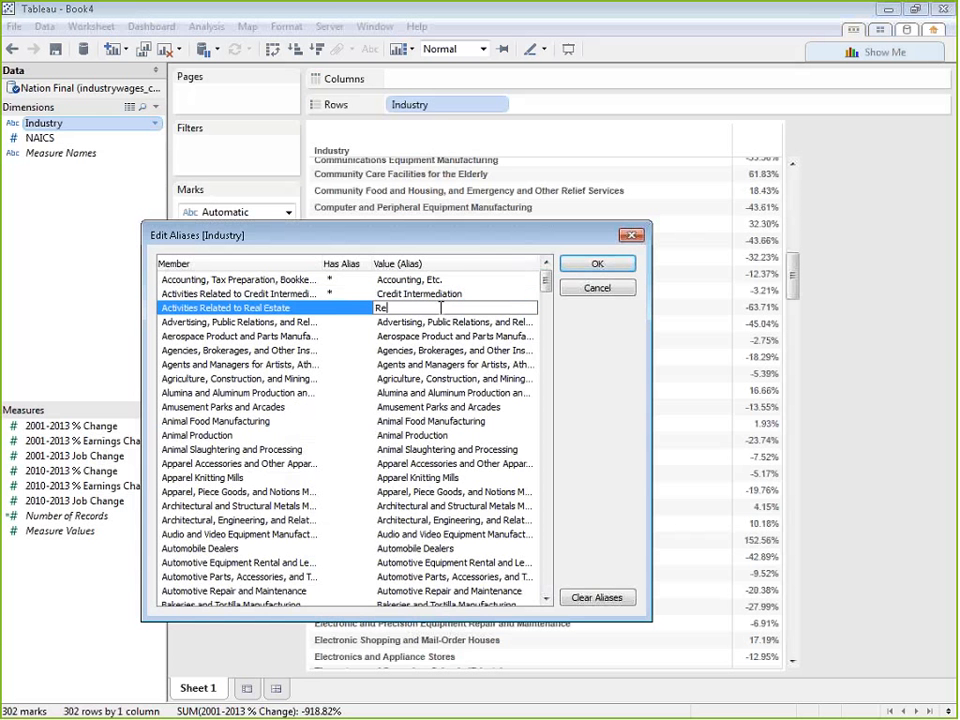
type("al Estate")
- Set the alias of Advertising, Public Relations, and Related Services to "Advertising" and apply the edited Industry aliases
left_click(436, 318)
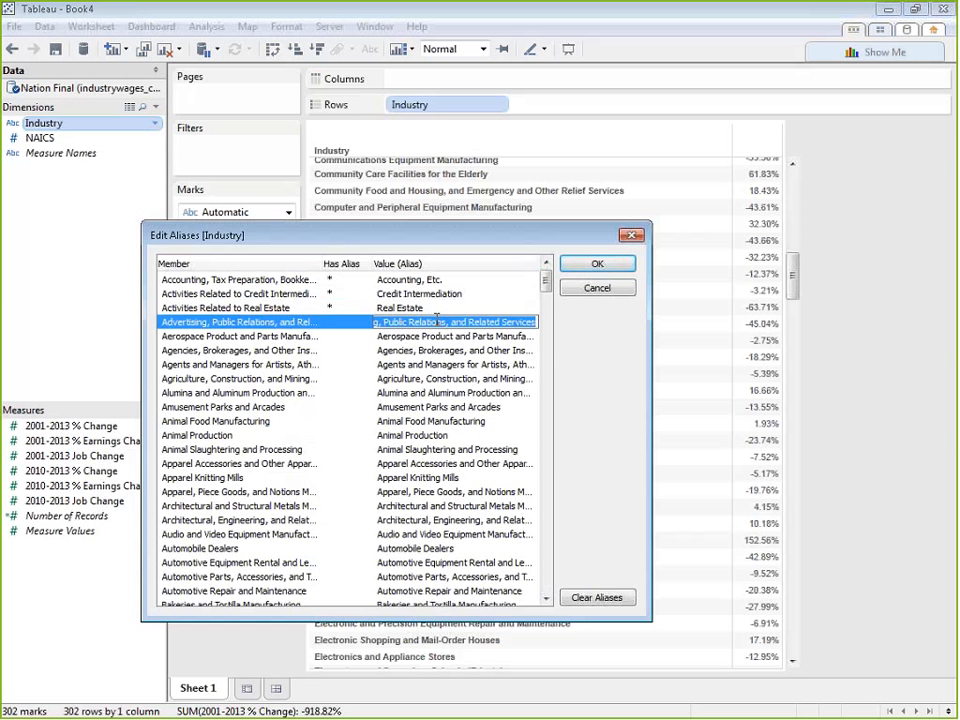
type("Advert")
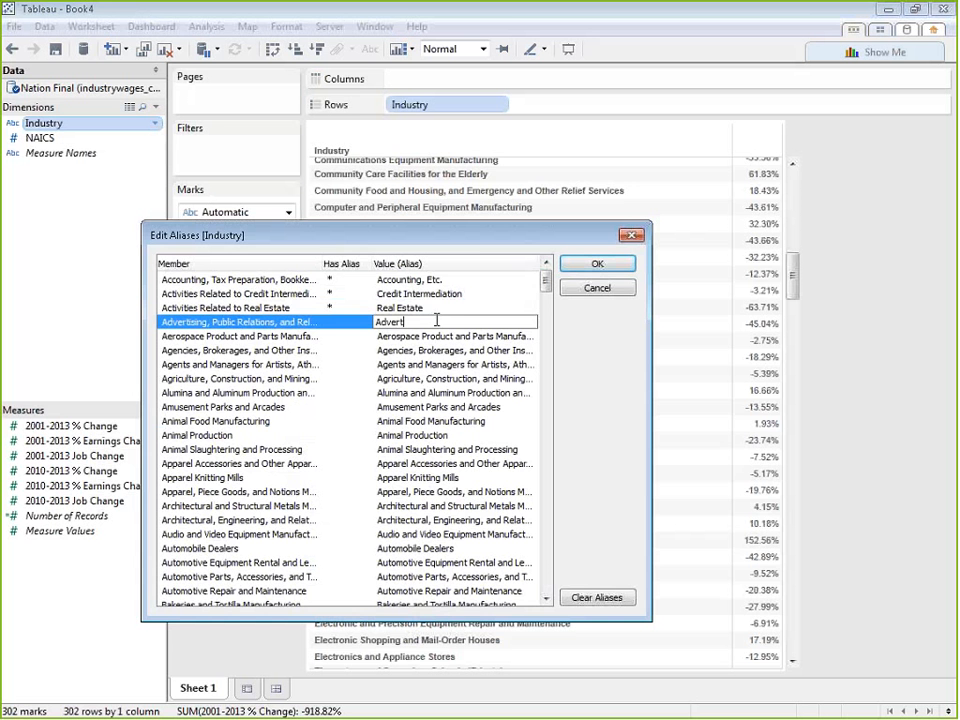
type("ising")
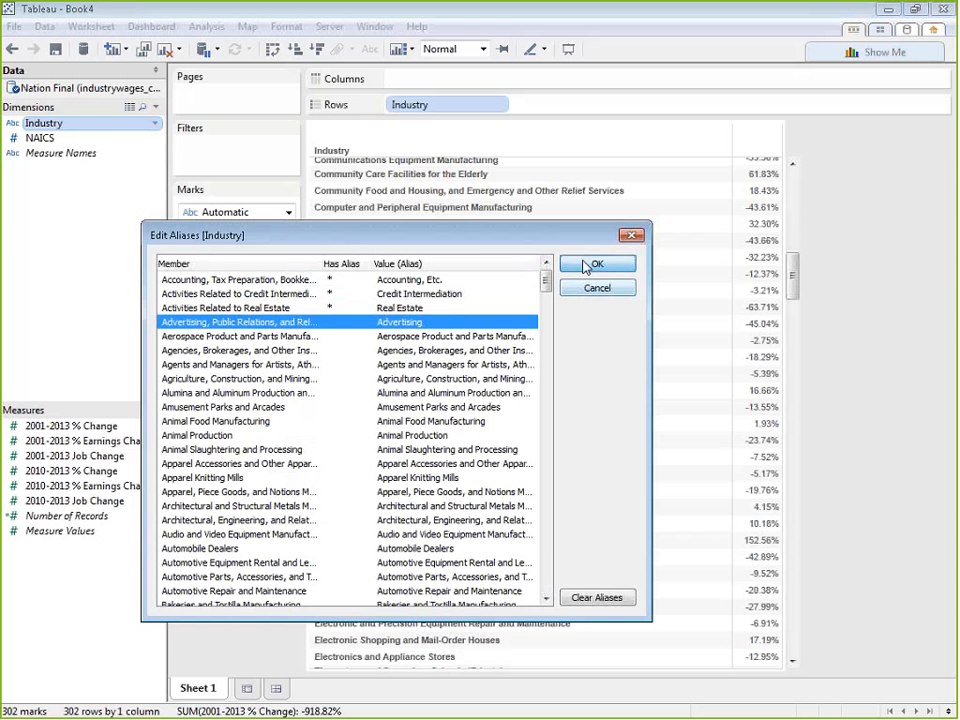
left_click(590, 265)
scroll(584, 362, "up", 15)
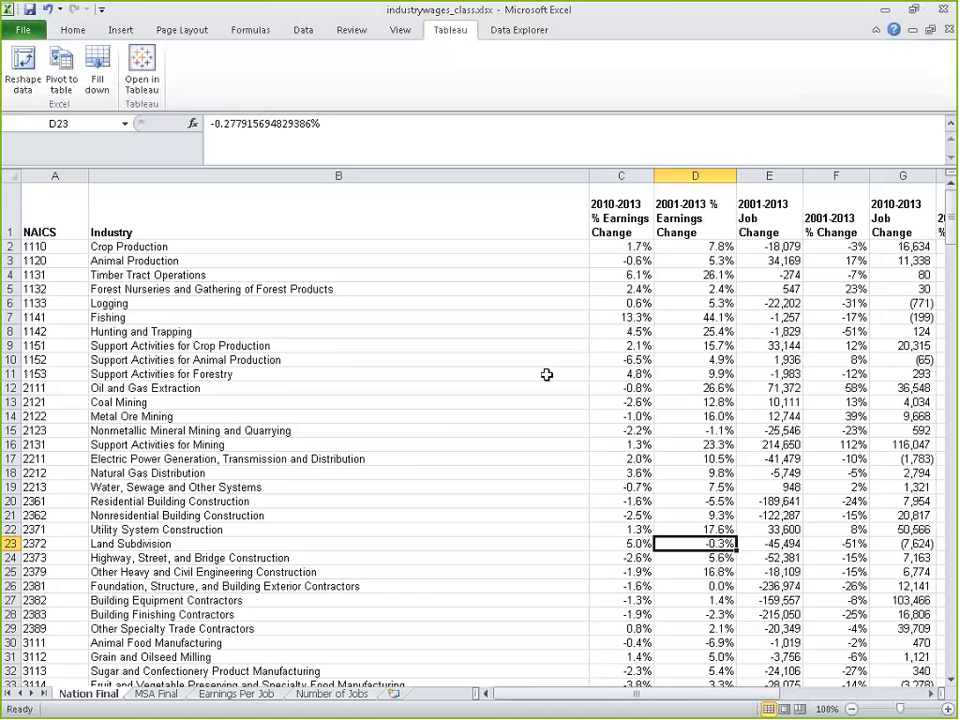
- In the industrywages_class workbook in Excel, examine the yearly rows of the Earnings Per Job sheet
left_click(225, 694)
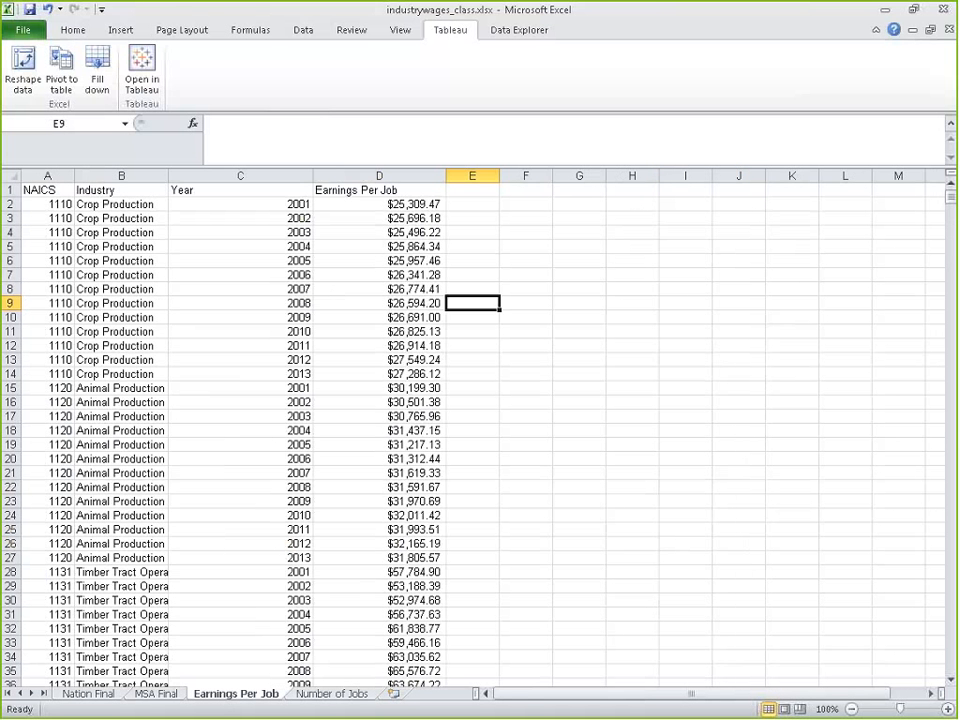
left_click(355, 229)
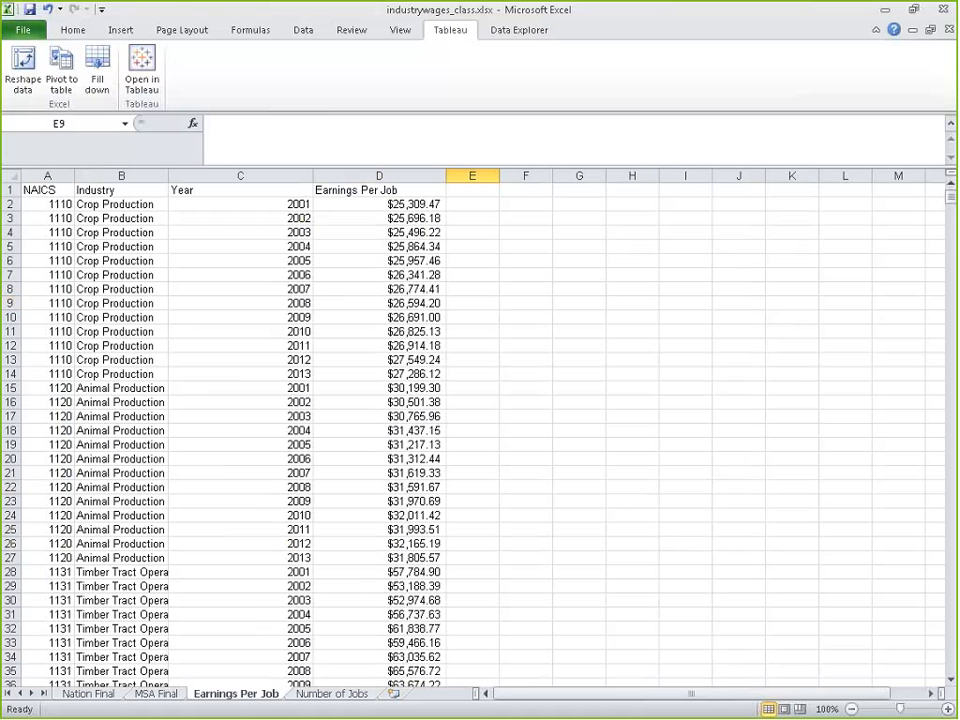
left_click(279, 218)
left_click(279, 233)
left_click(278, 247)
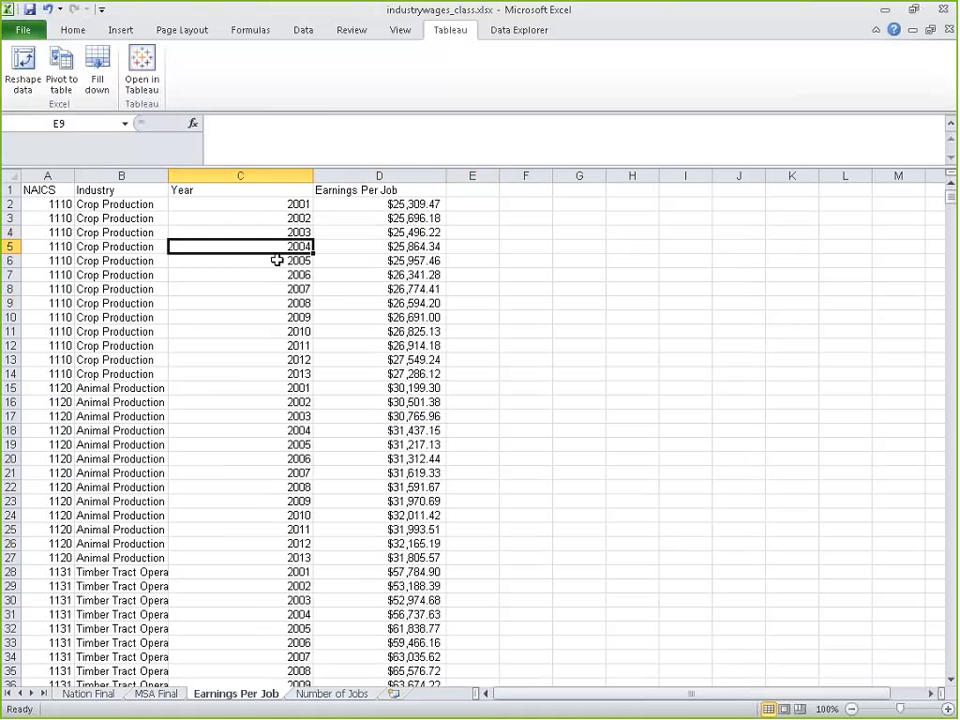
left_click(276, 260)
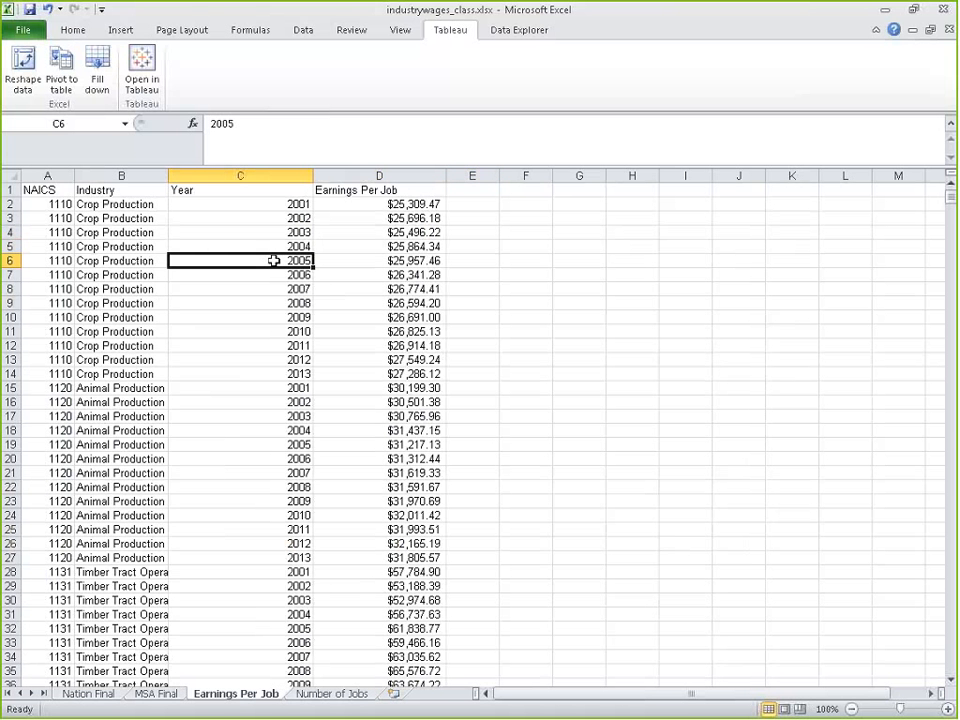
- Examine the earnings and job change column headings on the Nation Final sheet
left_click(88, 693)
left_click(617, 211)
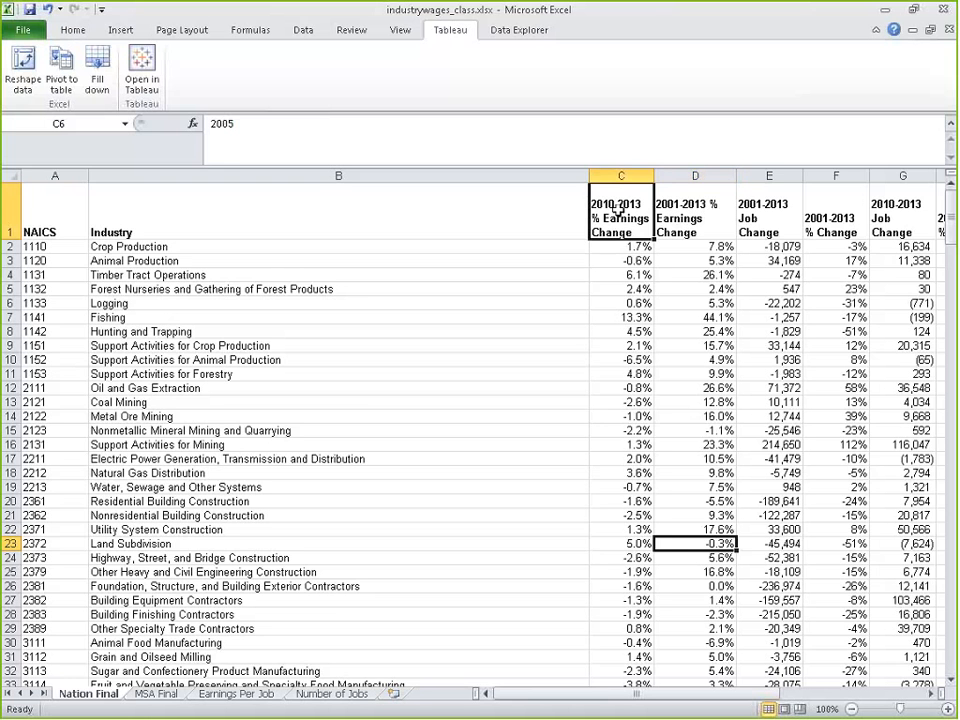
left_click_drag(748, 697, 756, 706)
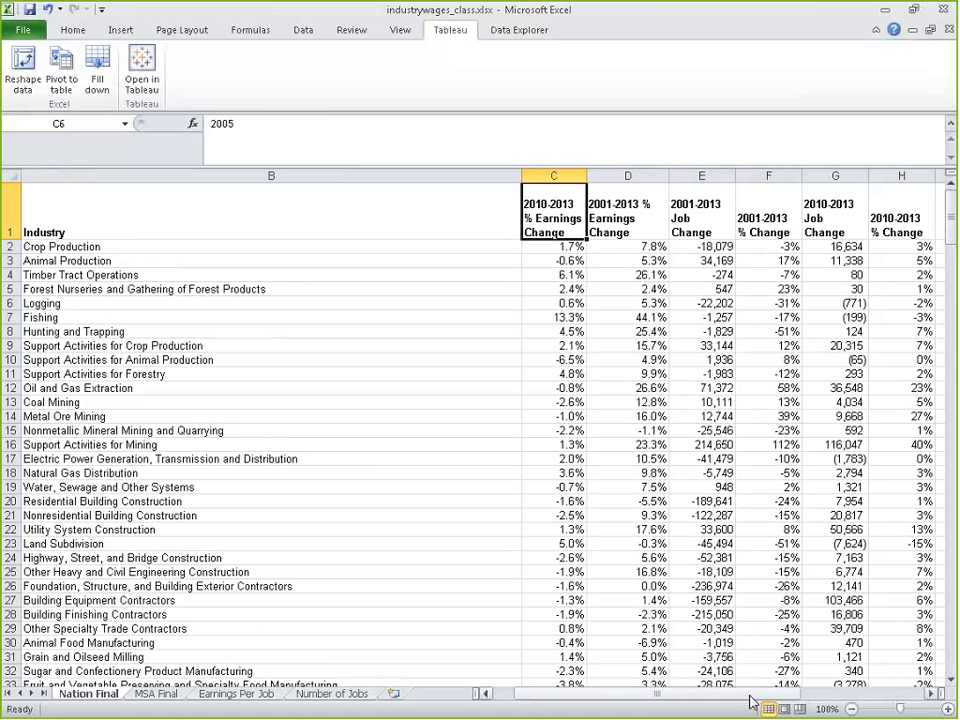
left_click(662, 222)
key("Right")
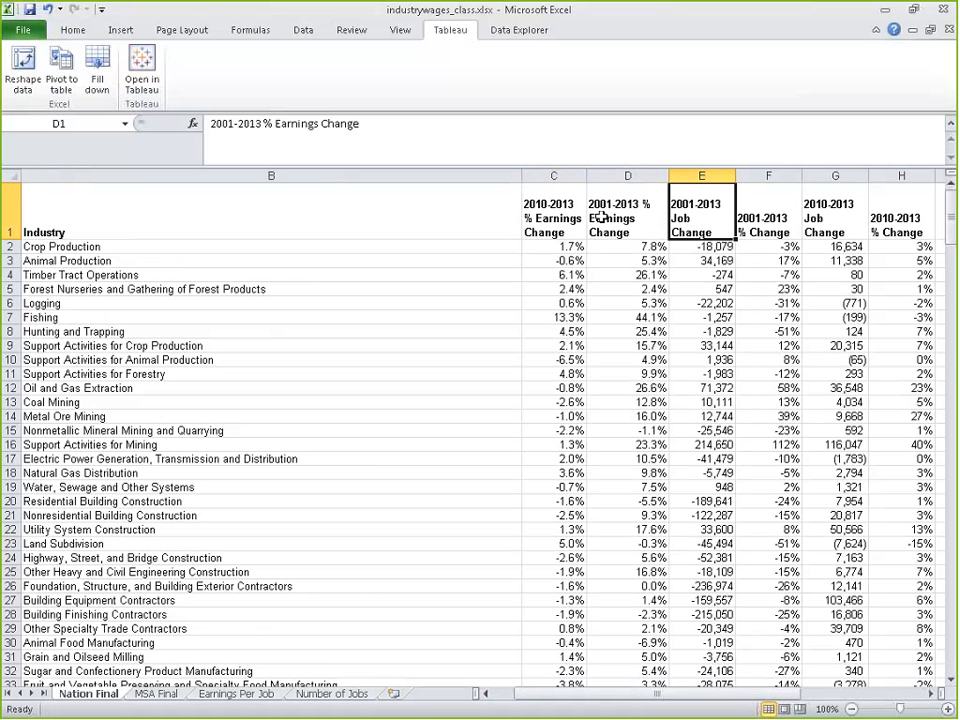
left_click(600, 216)
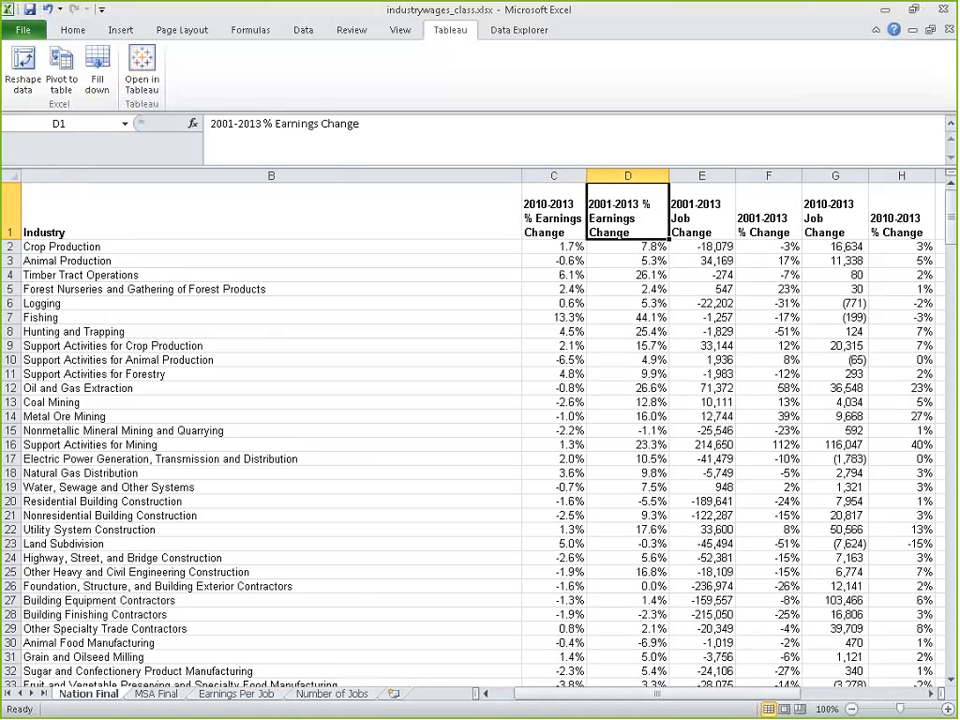
mouse_move(752, 698)
left_mouse_down()
mouse_move(760, 670)
mouse_move(752, 698)
left_mouse_up()
- Compare the column layout and rows of the Earnings Per Job and Number of Jobs sheets
left_click(237, 693)
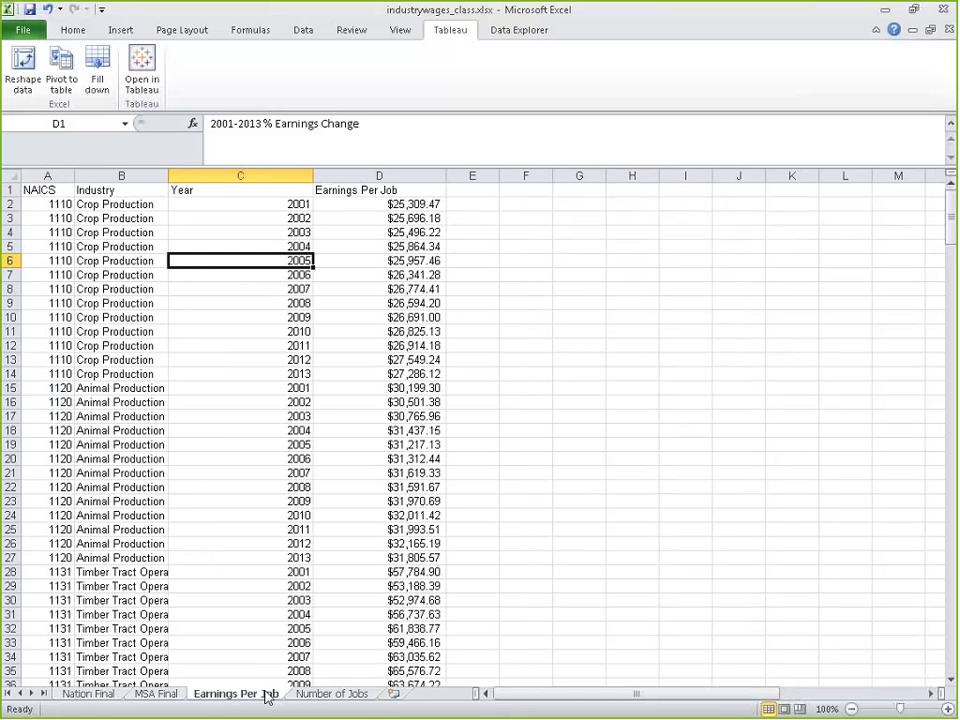
left_click(320, 694)
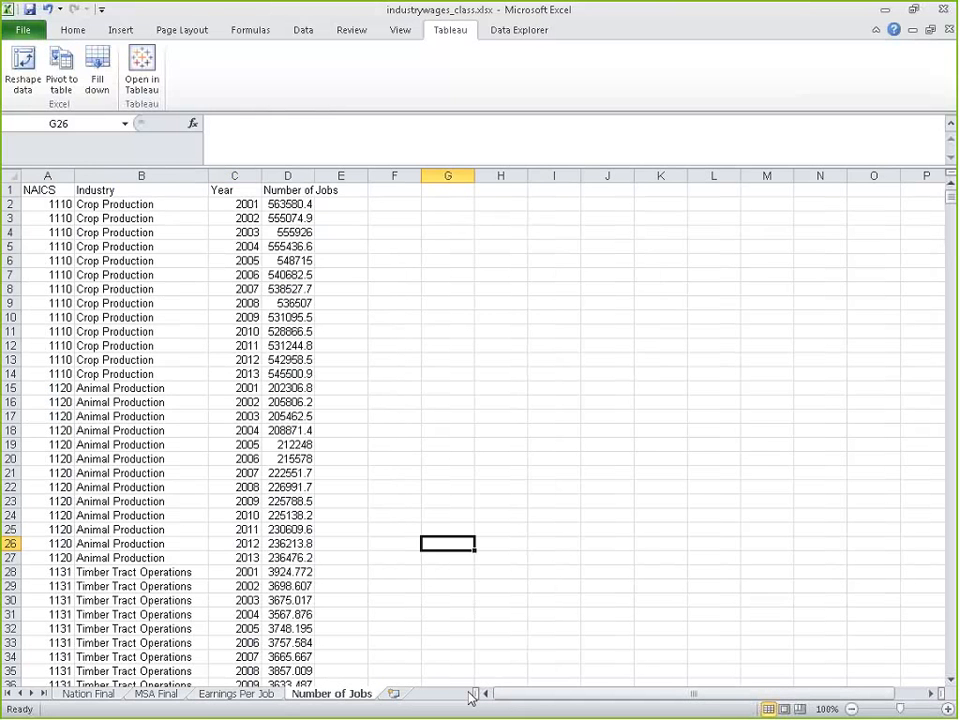
left_click(222, 697)
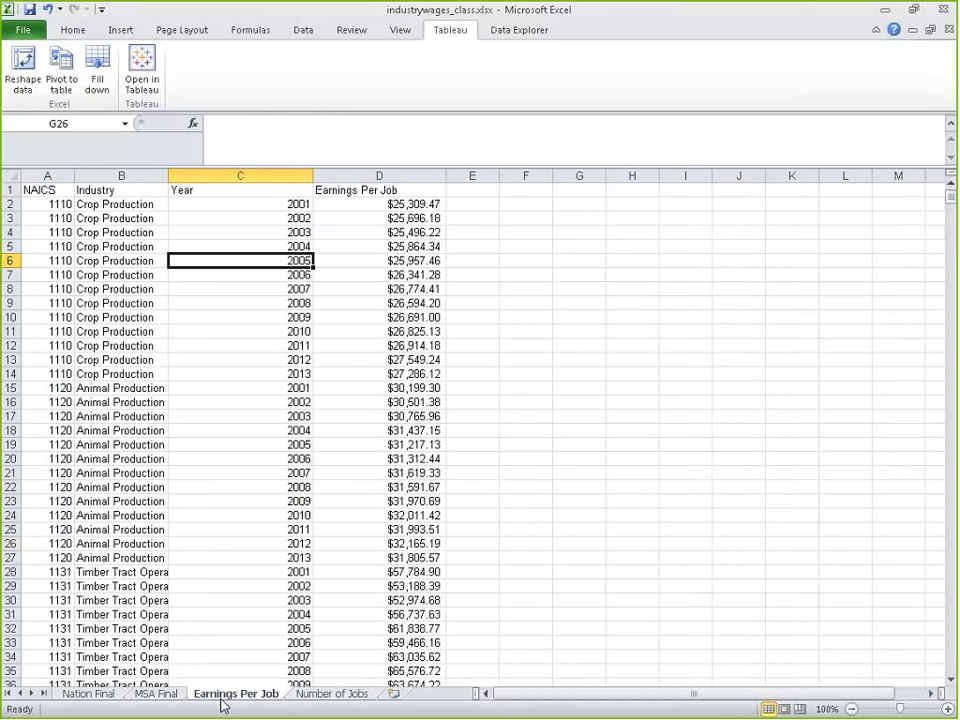
left_click(322, 697)
left_click(250, 697)
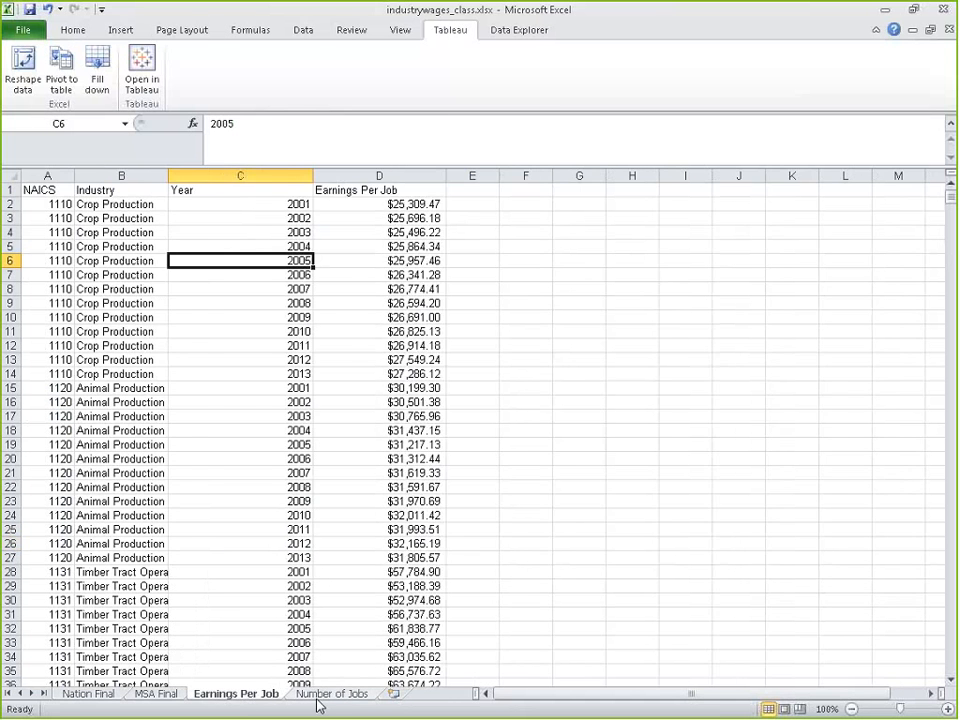
left_click(289, 697)
left_click(273, 697)
left_click(340, 694)
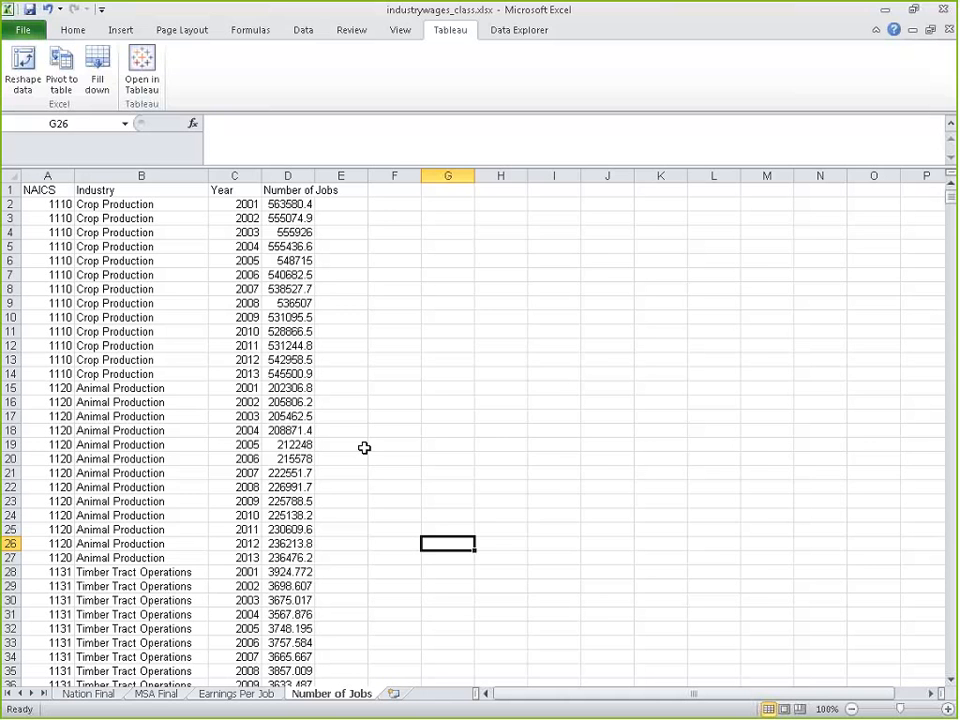
left_click(272, 694)
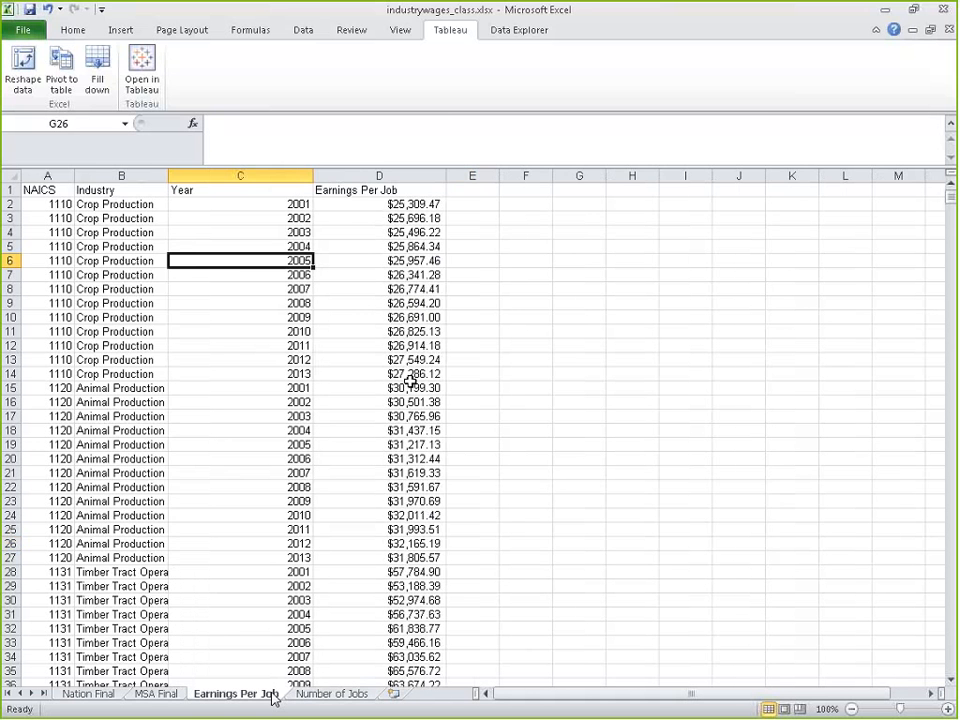
scroll(410, 380, "down", 6)
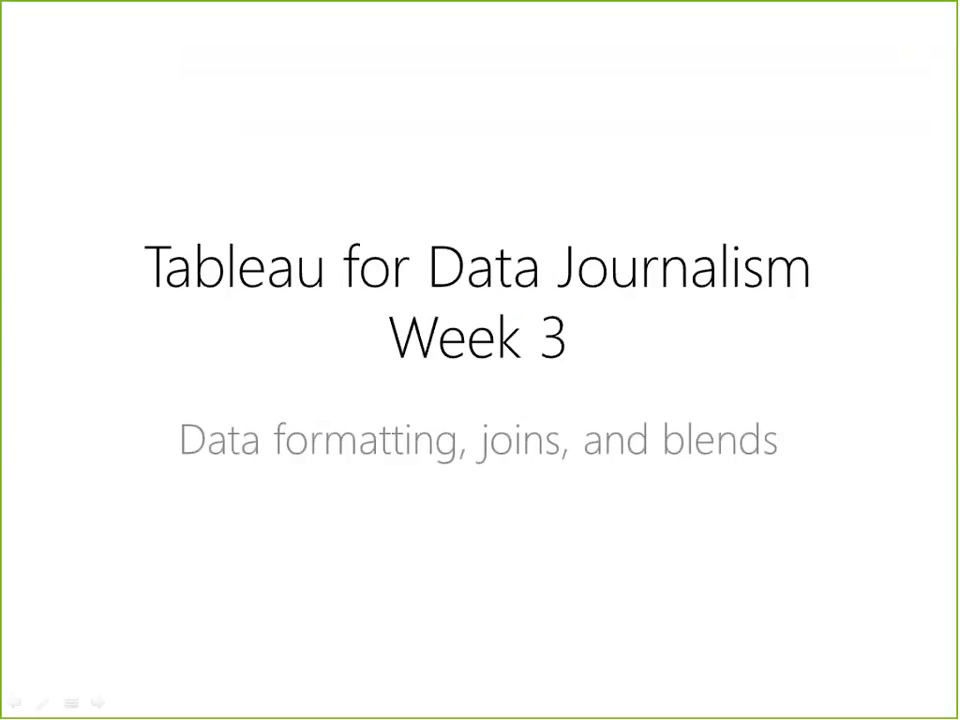
key("Right")
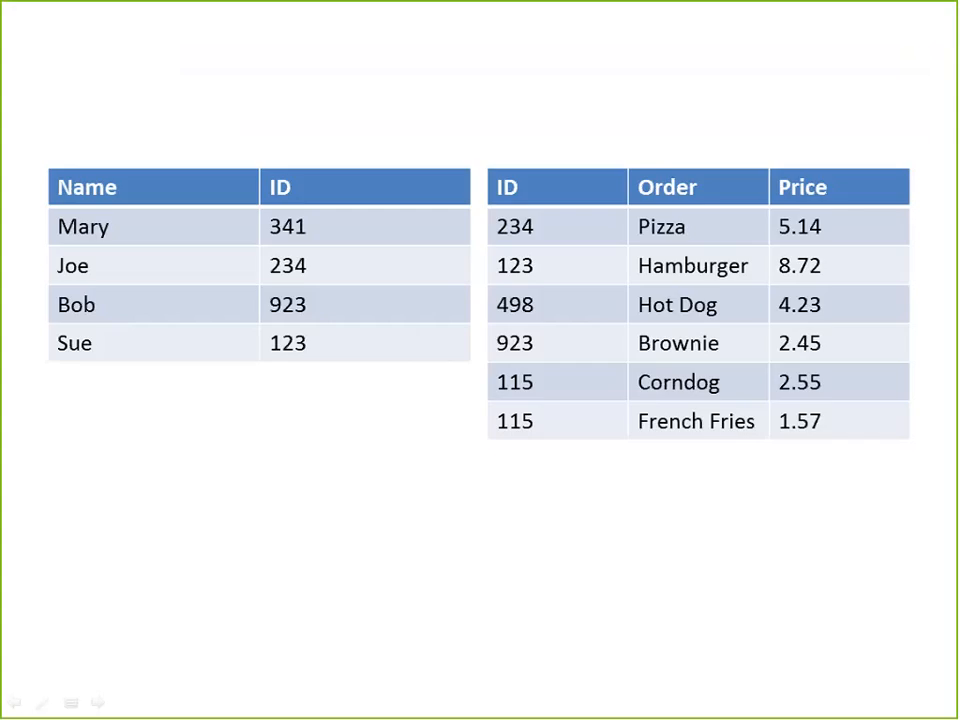
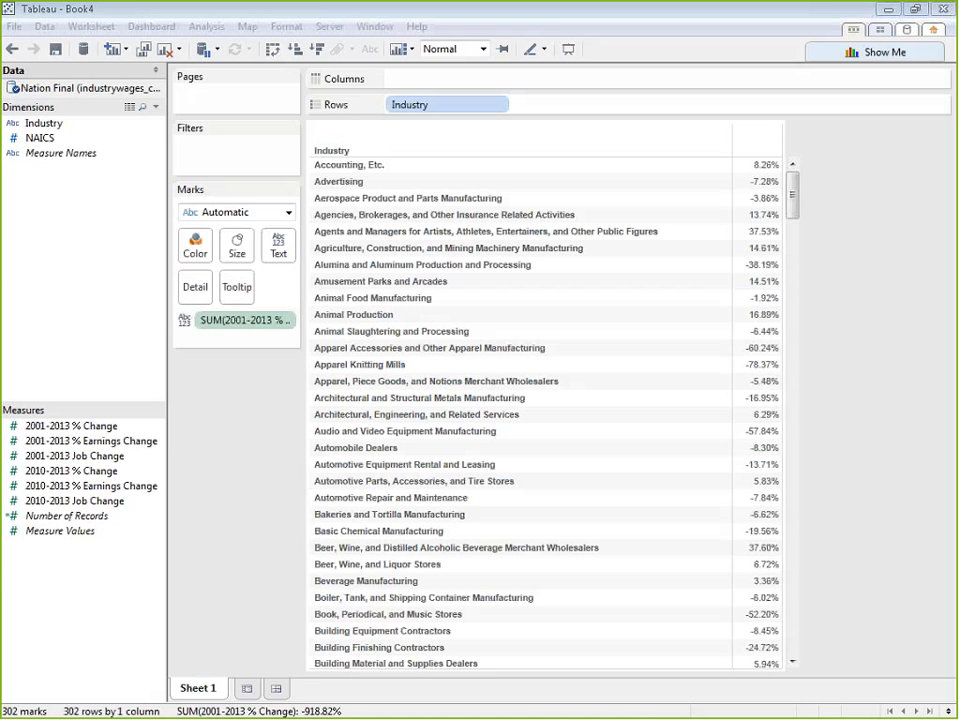
- Return to the Excel workbook and check which columns the Earnings Per Job and Number of Jobs sheets share
key("alt+Tab")
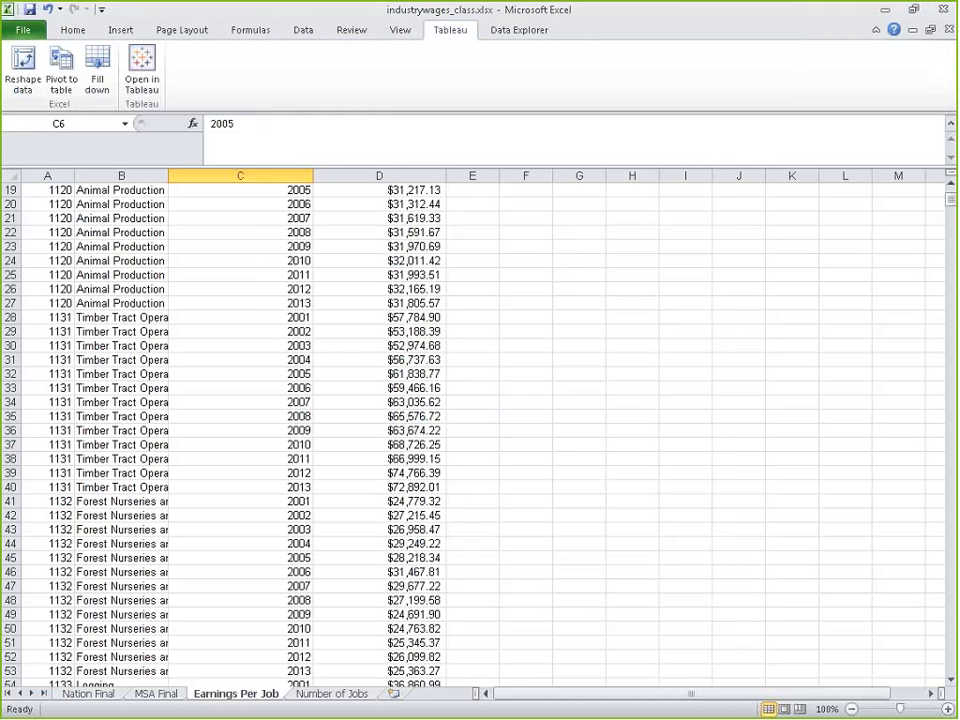
scroll(364, 602, "up", 6)
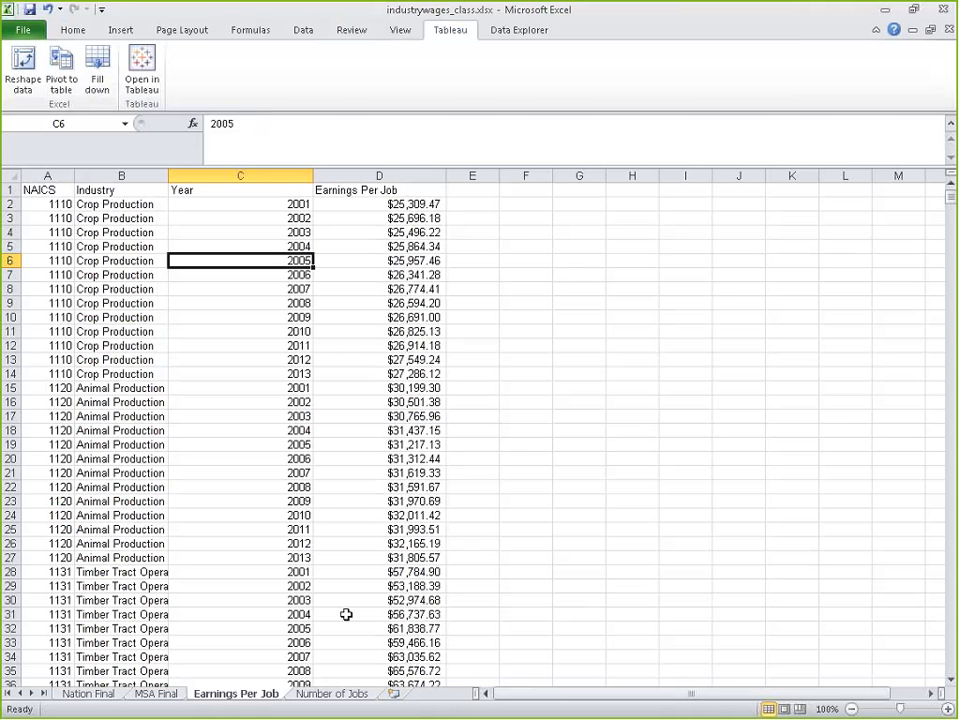
left_click(301, 696)
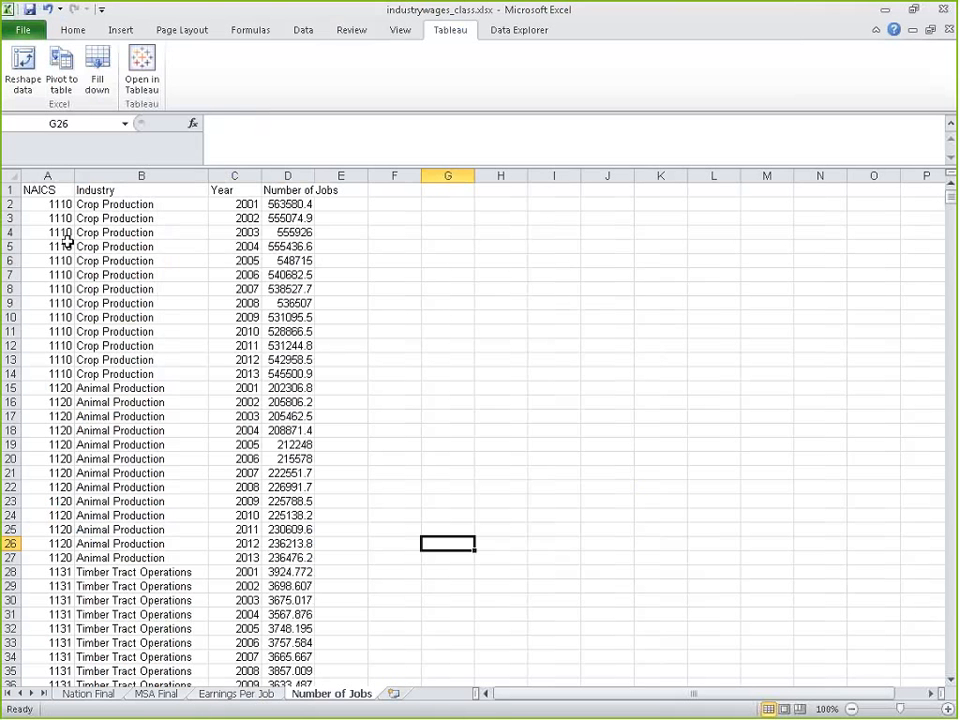
left_click(278, 694)
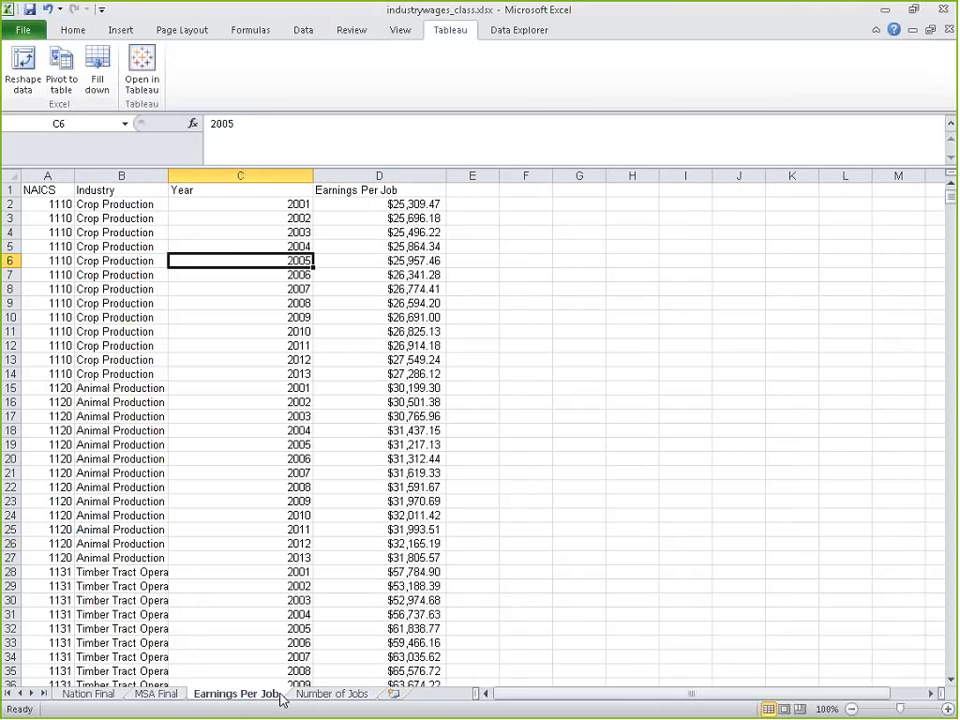
left_click(322, 694)
left_click(237, 692)
- Switch to Tableau and open industrywages_class.xlsx from the Data folder for a new Microsoft Excel data connection
key("alt+Tab")
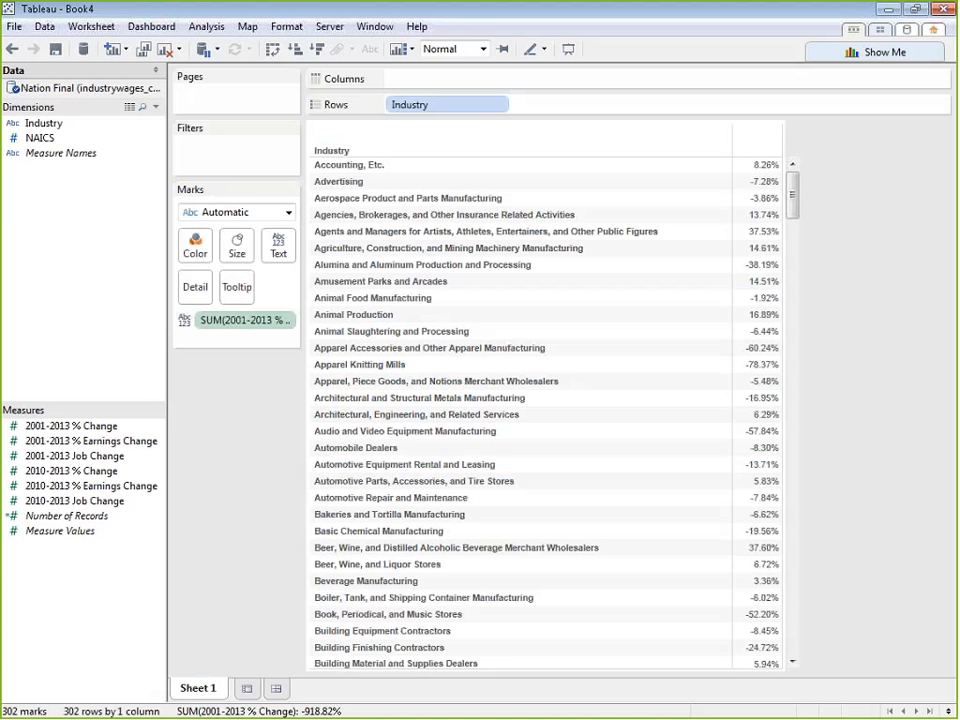
left_click(86, 54)
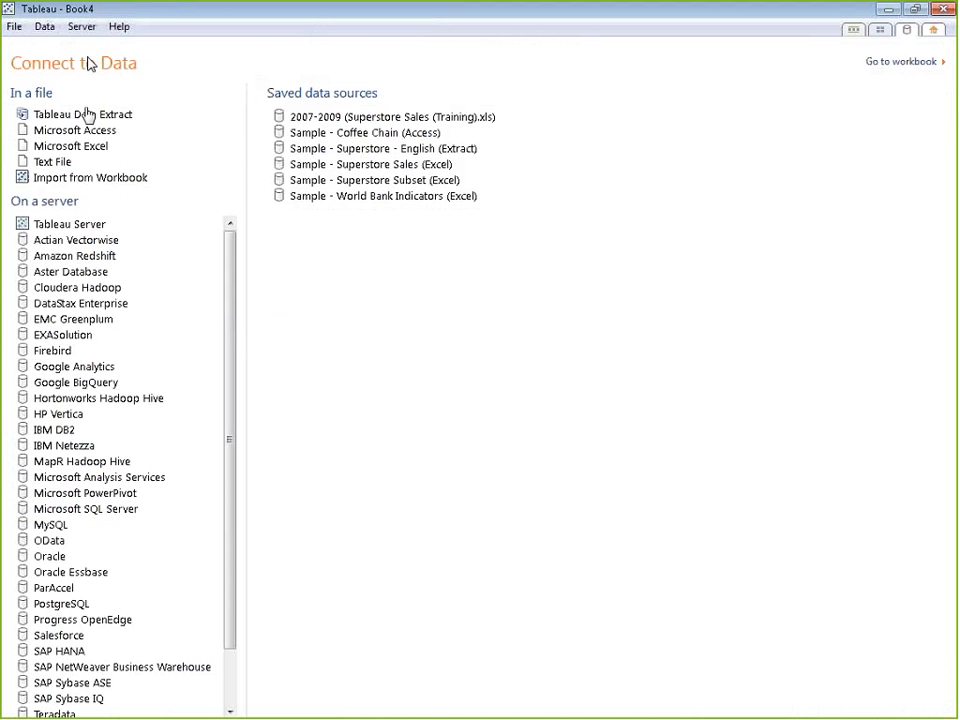
left_click(92, 147)
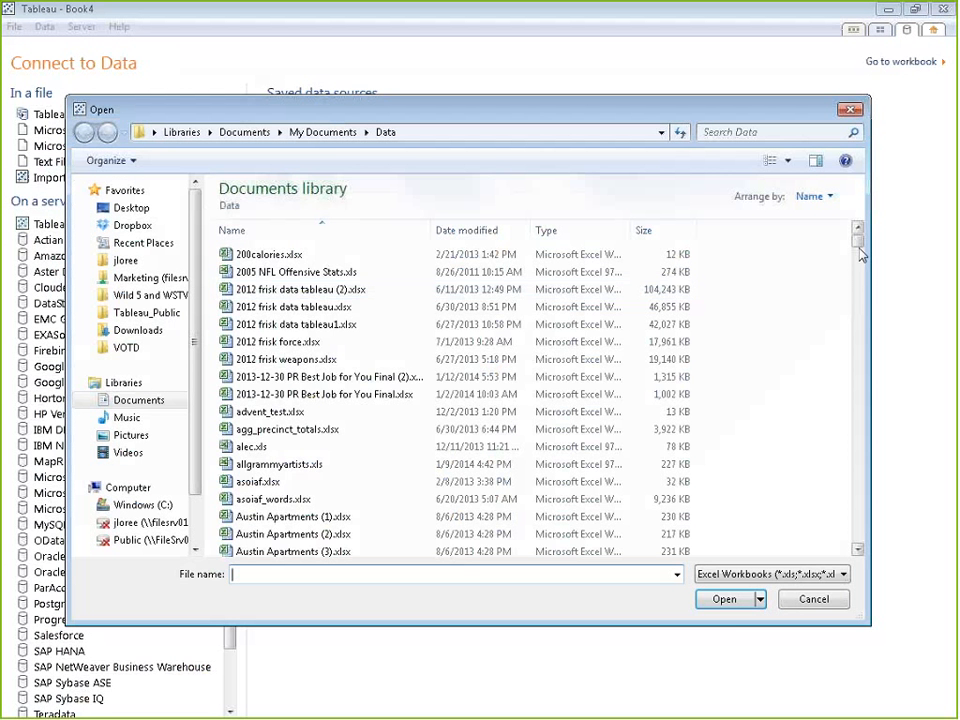
scroll(858, 249, "down", 1)
scroll(858, 249, "down", 2)
left_click(345, 133)
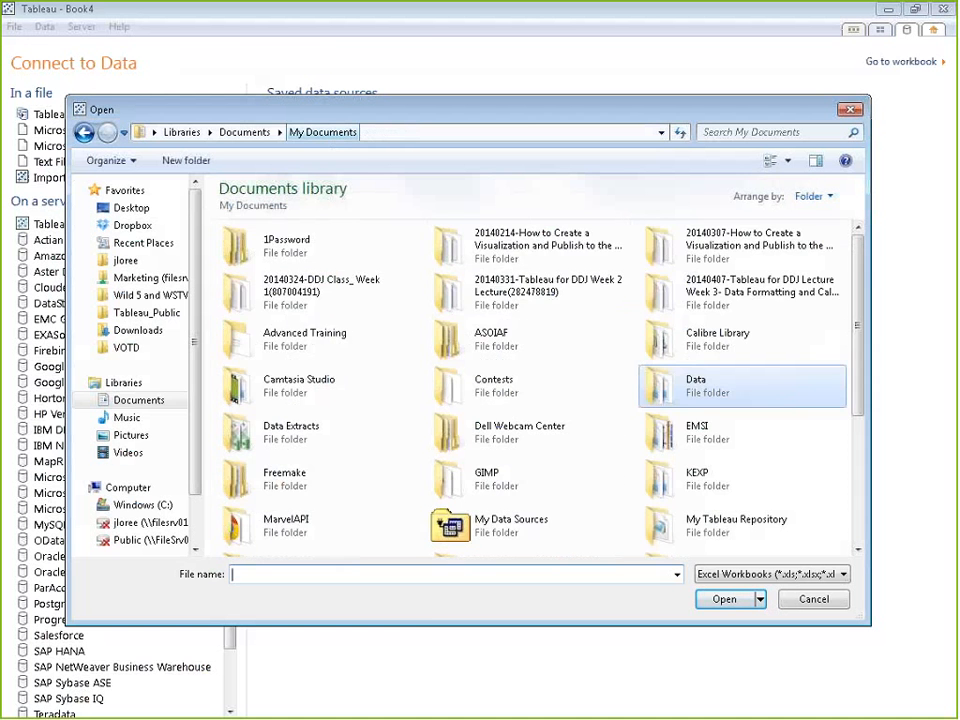
double_click(697, 385)
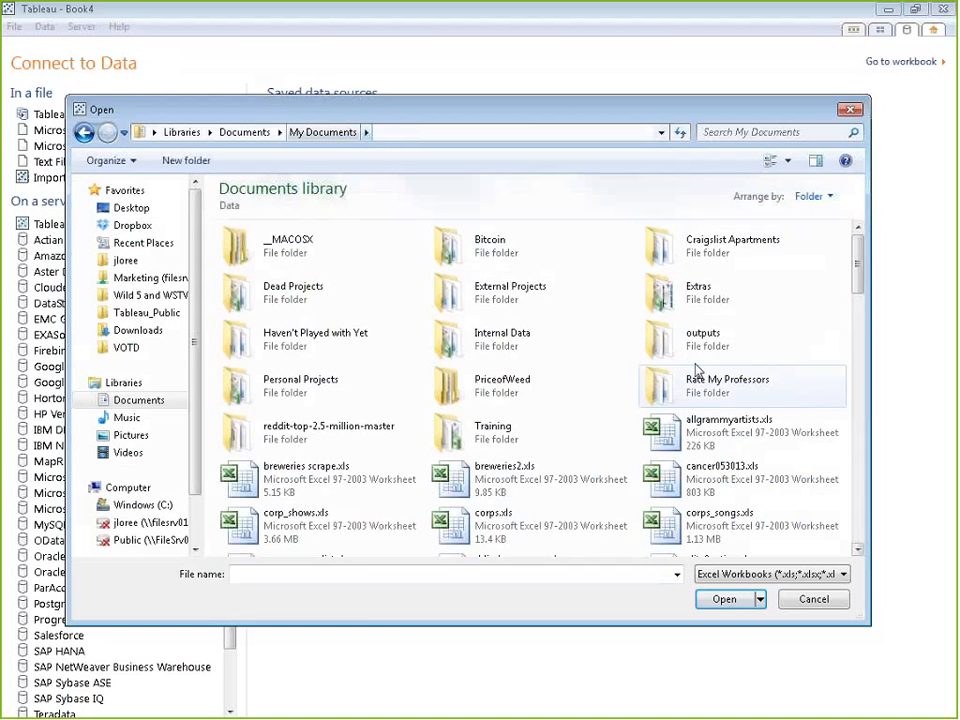
scroll(858, 283, "down", 1)
left_click_drag(858, 277, 853, 429)
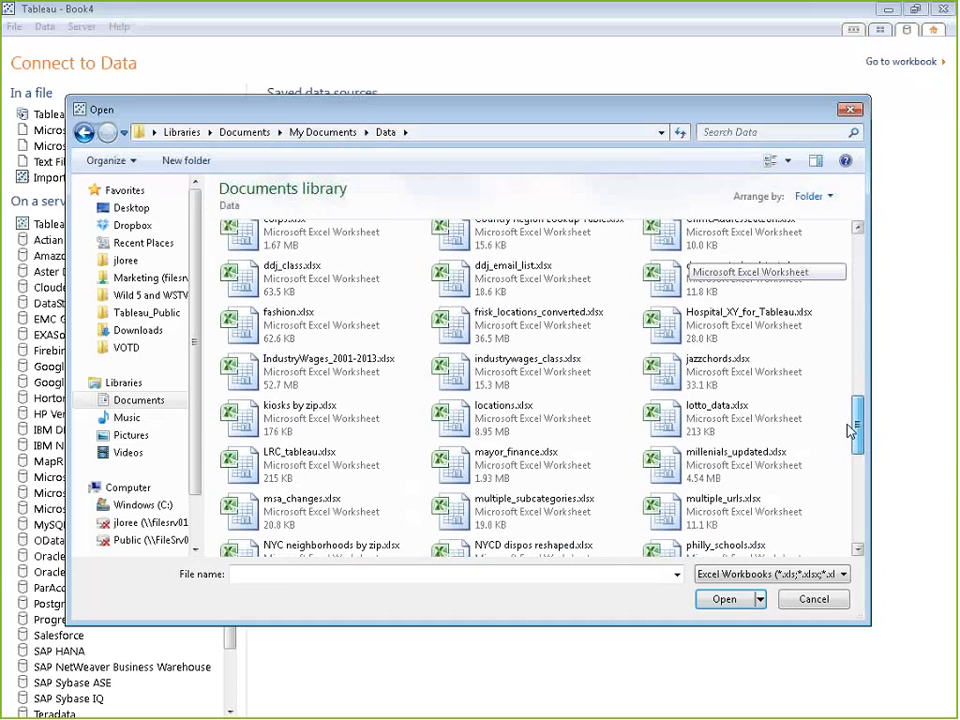
left_click(508, 370)
left_click(727, 599)
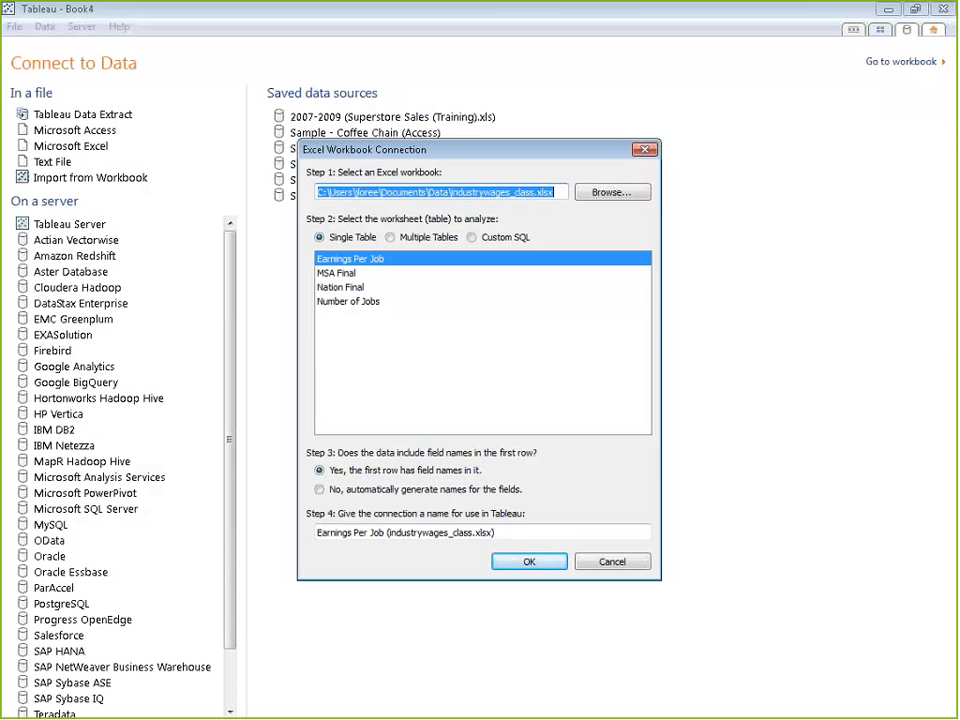
left_click(146, 470)
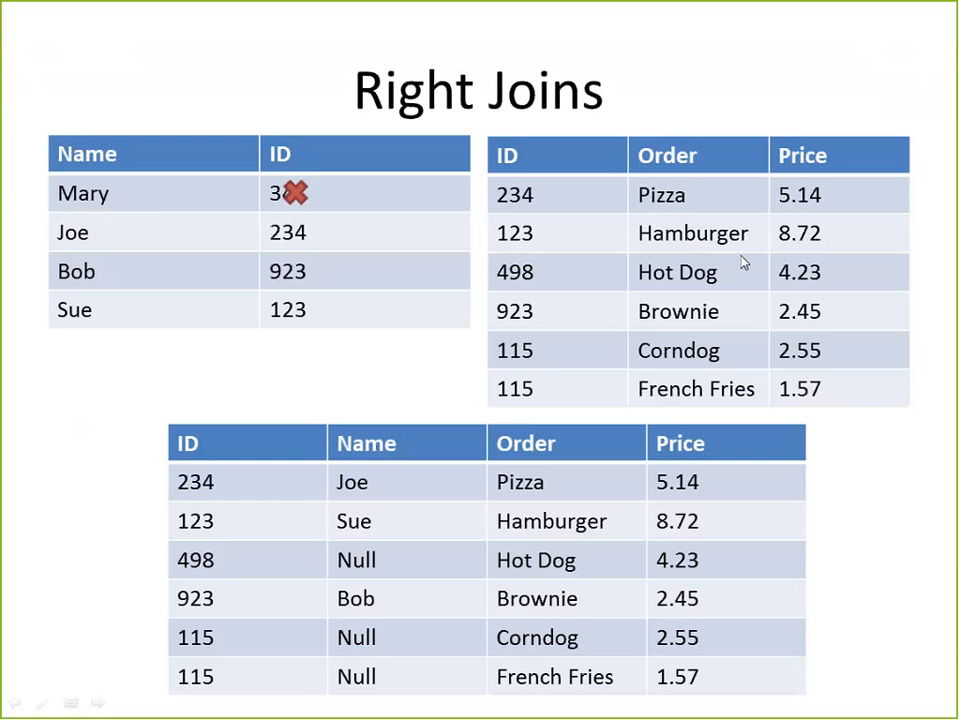
key("alt+Tab")
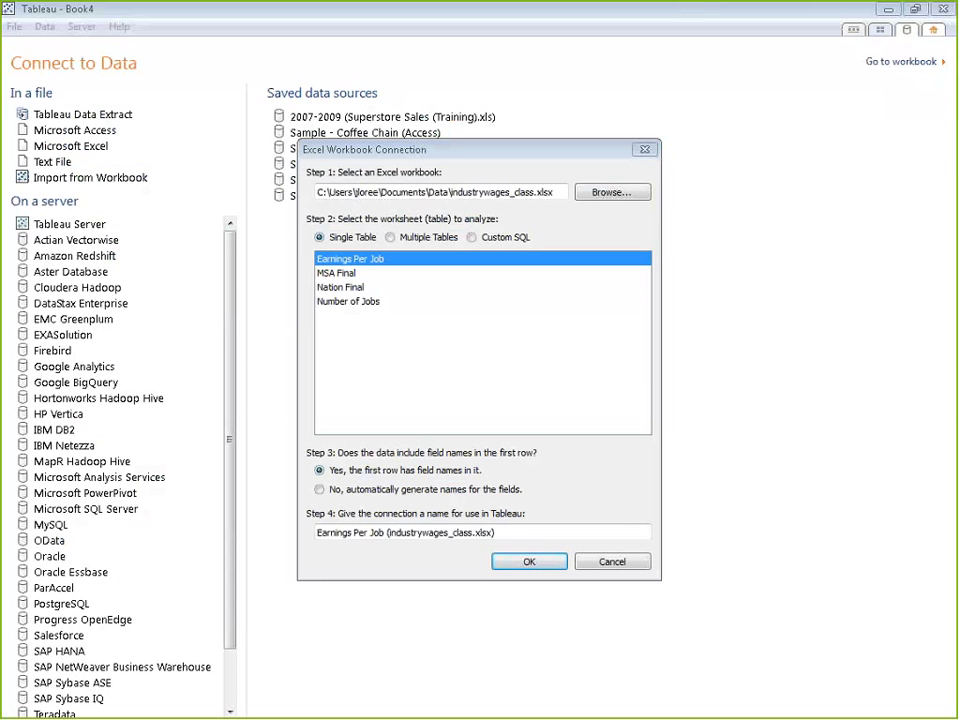
left_click(493, 288)
left_click(398, 262)
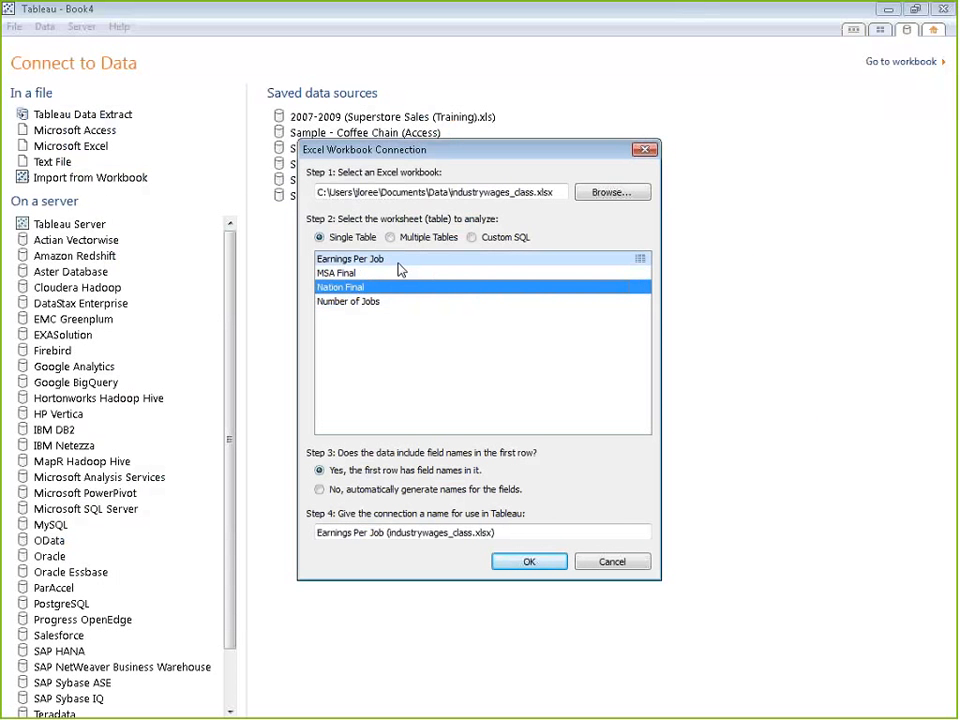
left_click(383, 305, "ctrl")
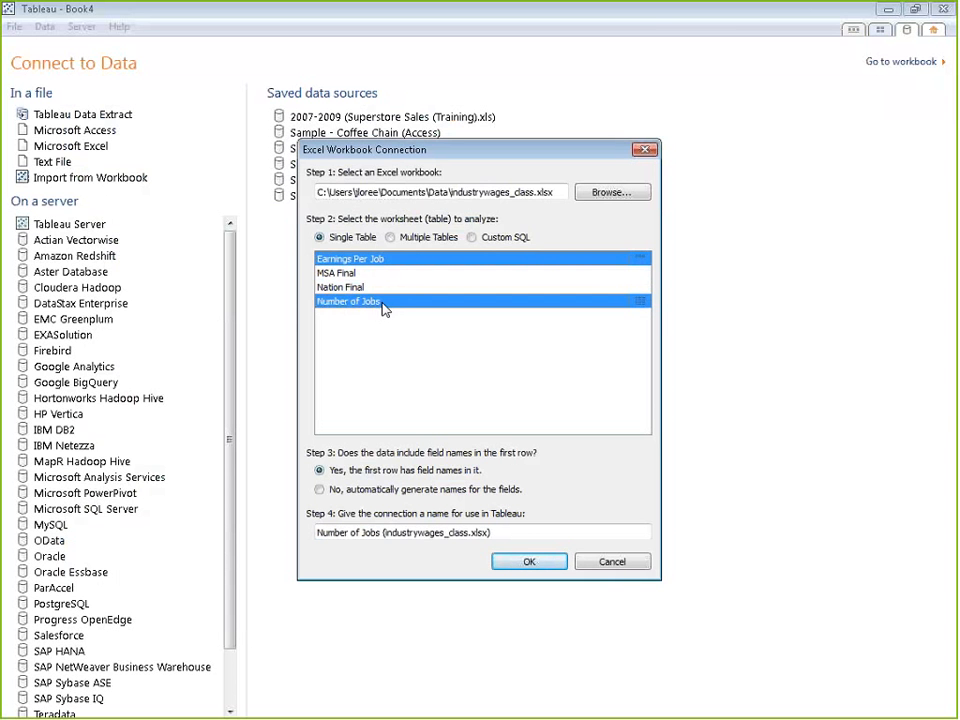
left_click(383, 261)
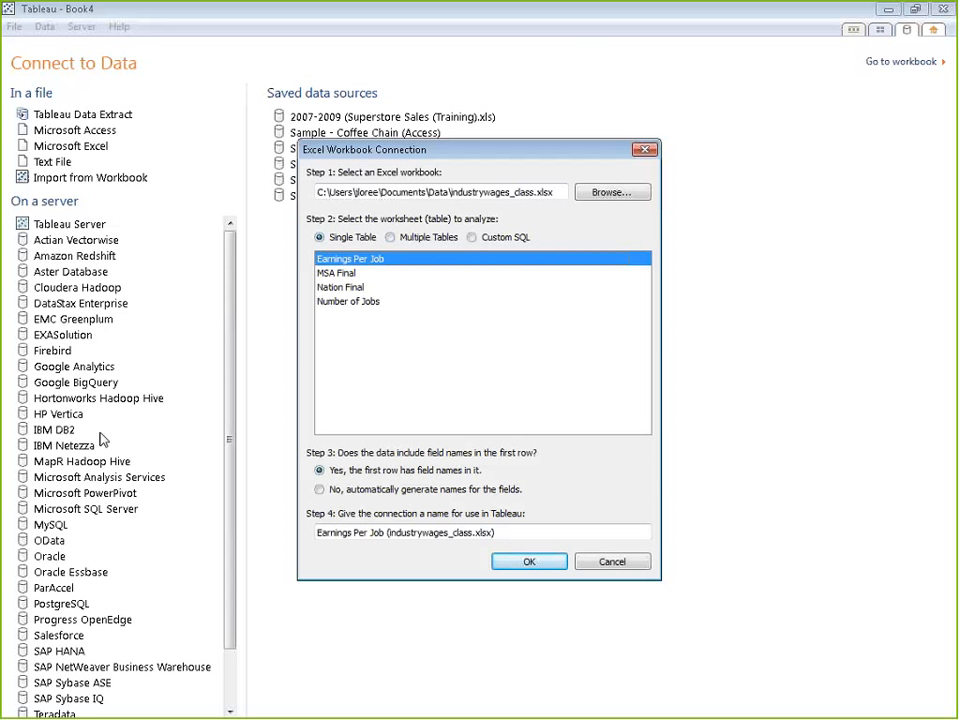
key("alt+Tab")
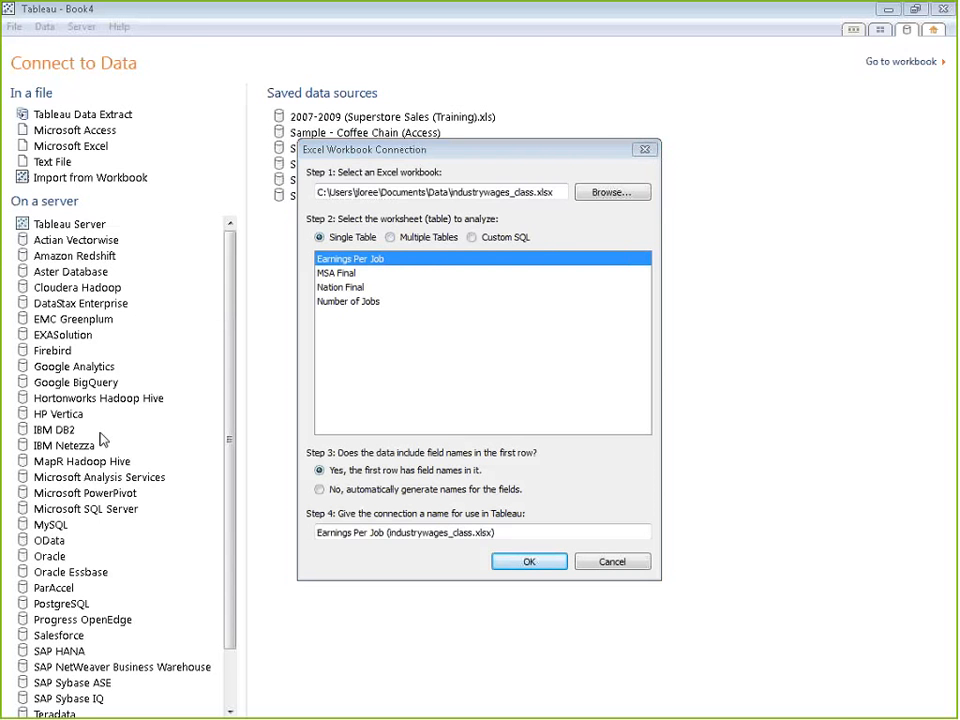
key("alt+Tab")
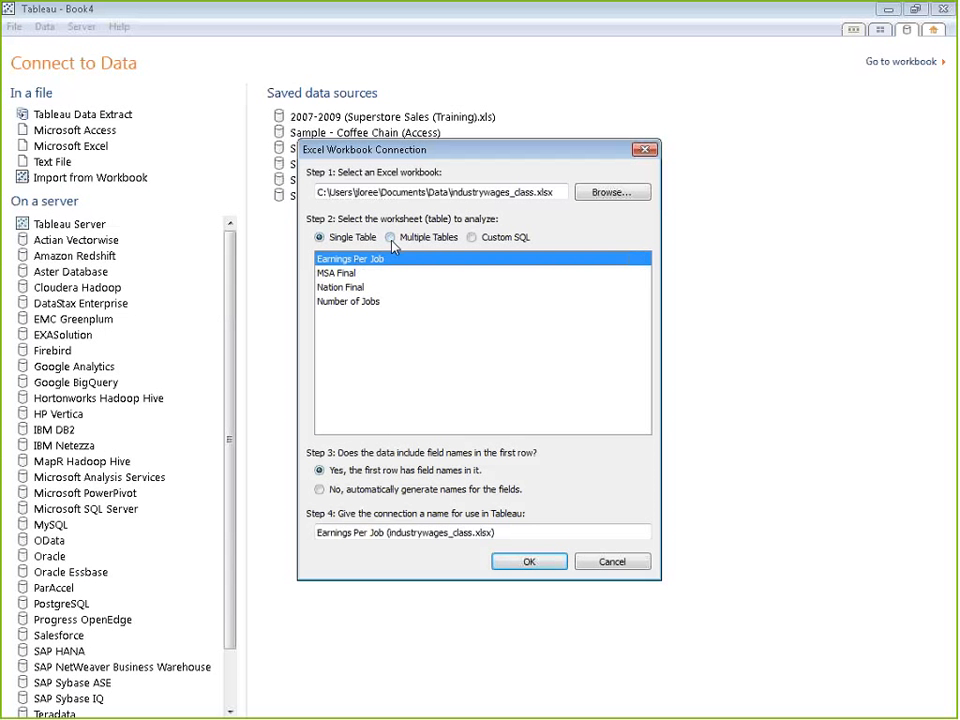
- Switch to multiple tables and add Number of Jobs without its Industry, NAICS and Year fields, checking the duplicate columns on both Excel sheets
left_click(391, 242)
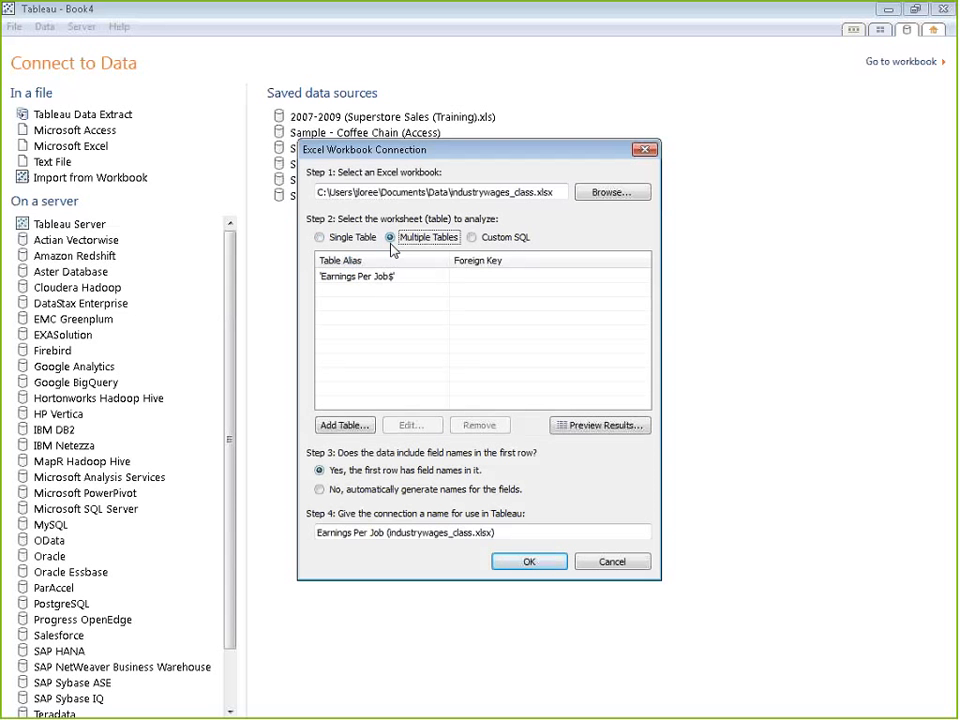
left_click(345, 427)
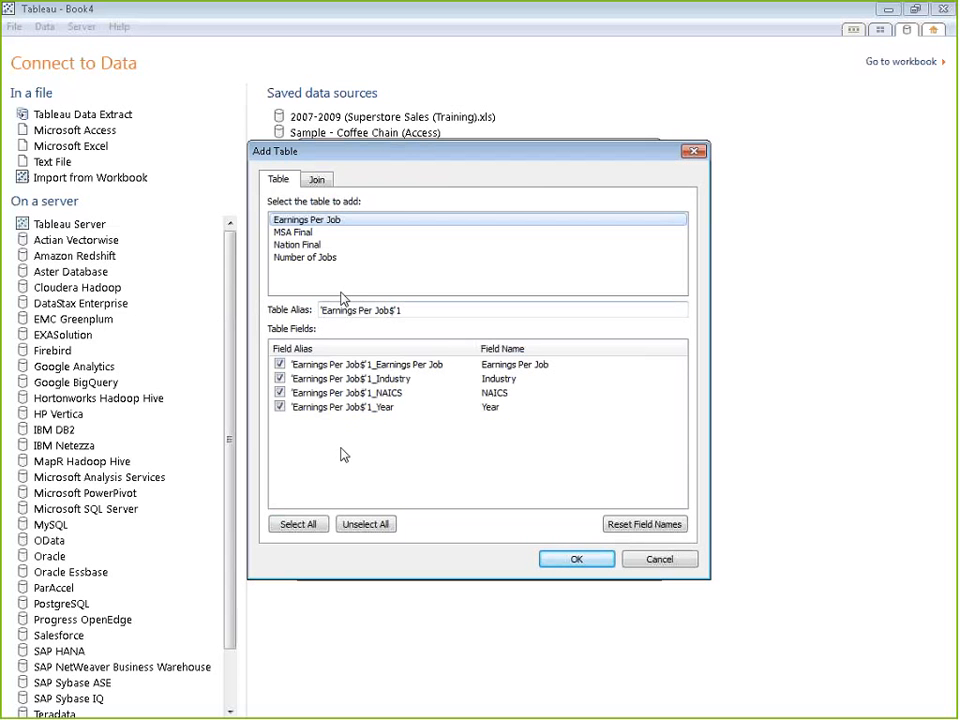
left_click(327, 258)
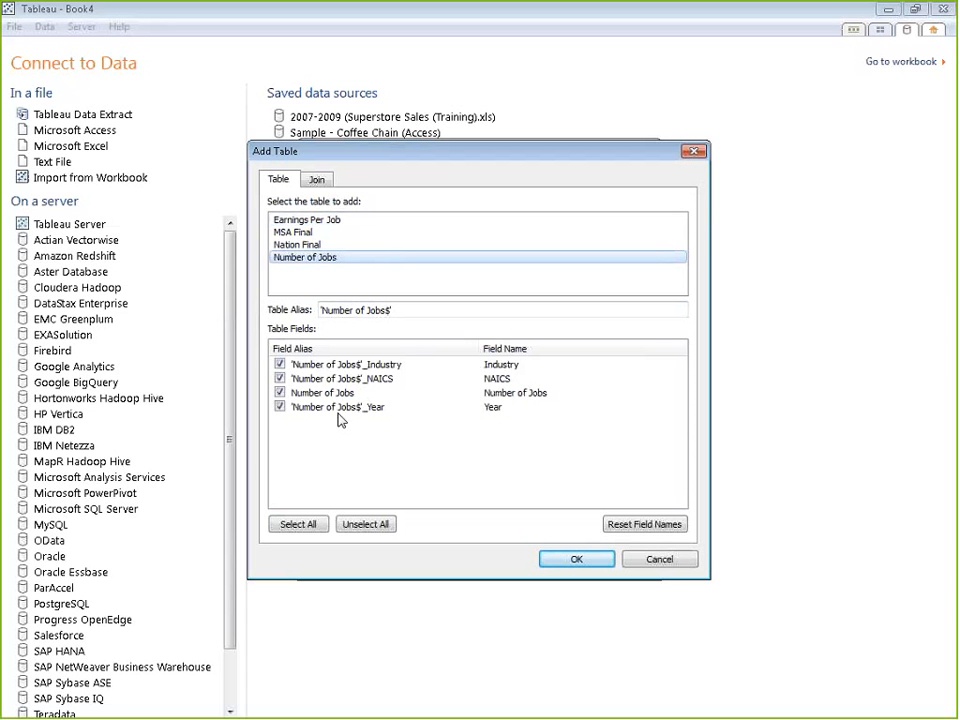
left_click(280, 365)
left_click(280, 379)
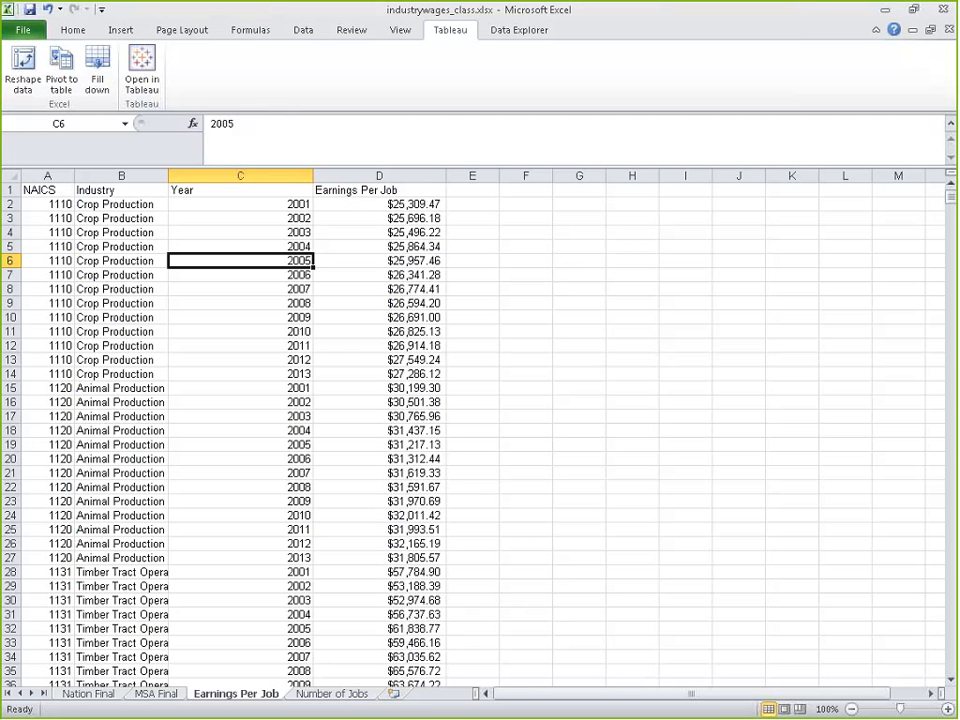
left_click(333, 693)
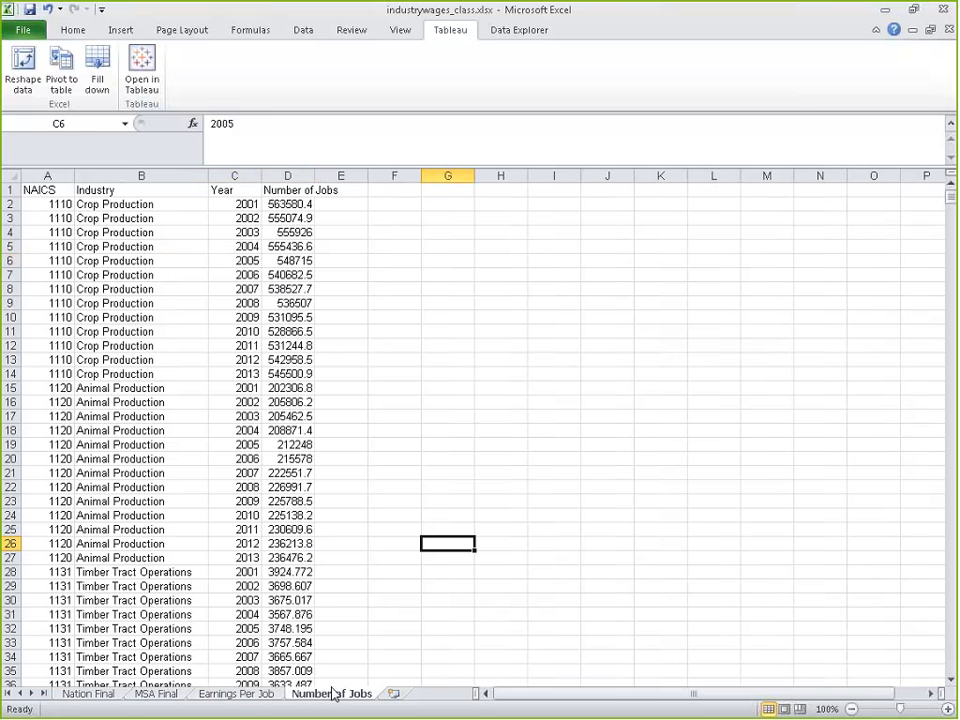
left_click(240, 693)
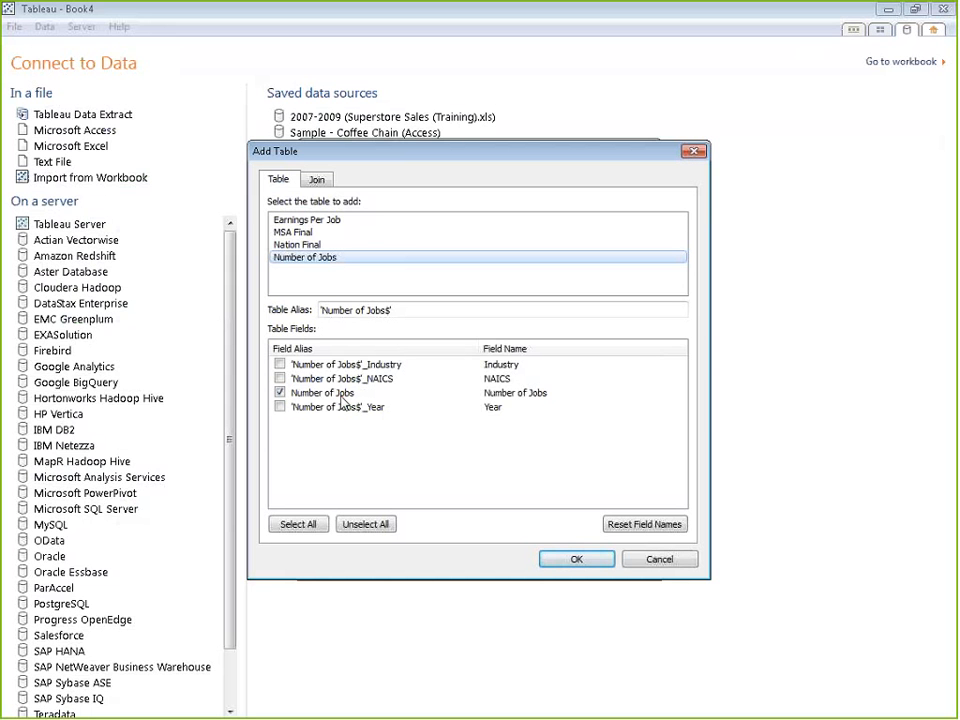
- Add a join clause matching Year in Earnings Per Job with Year in Number of Jobs
left_click(318, 182)
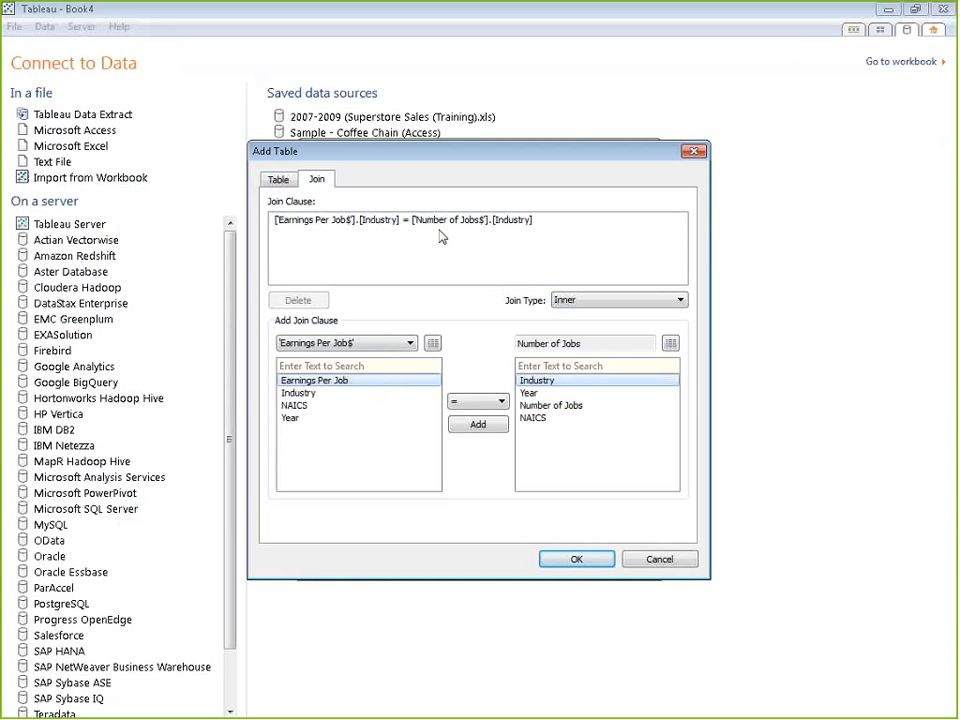
left_click(300, 417)
left_click(528, 393)
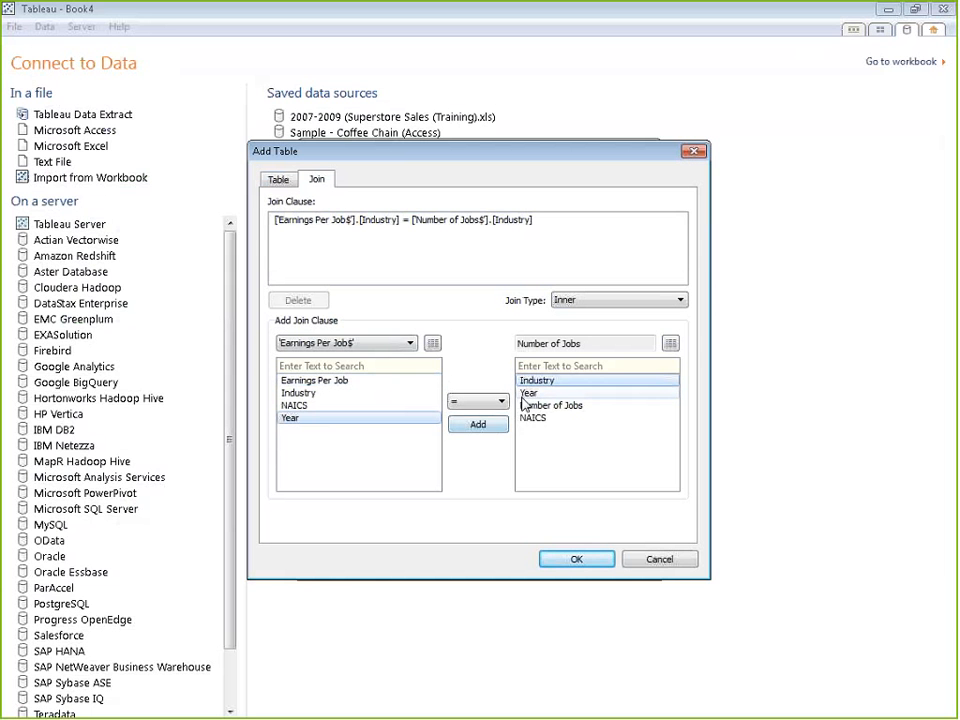
left_click(481, 425)
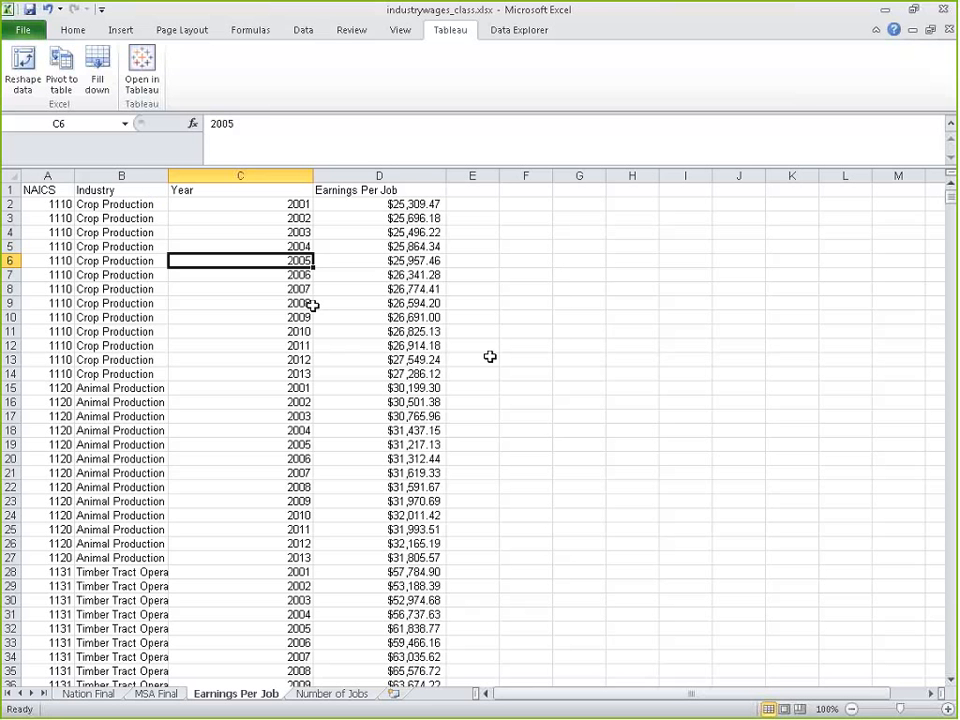
- Compare the first Industry and Year values on the Earnings Per Job and Number of Jobs sheets in Excel, and return to Tableau
left_click(158, 204)
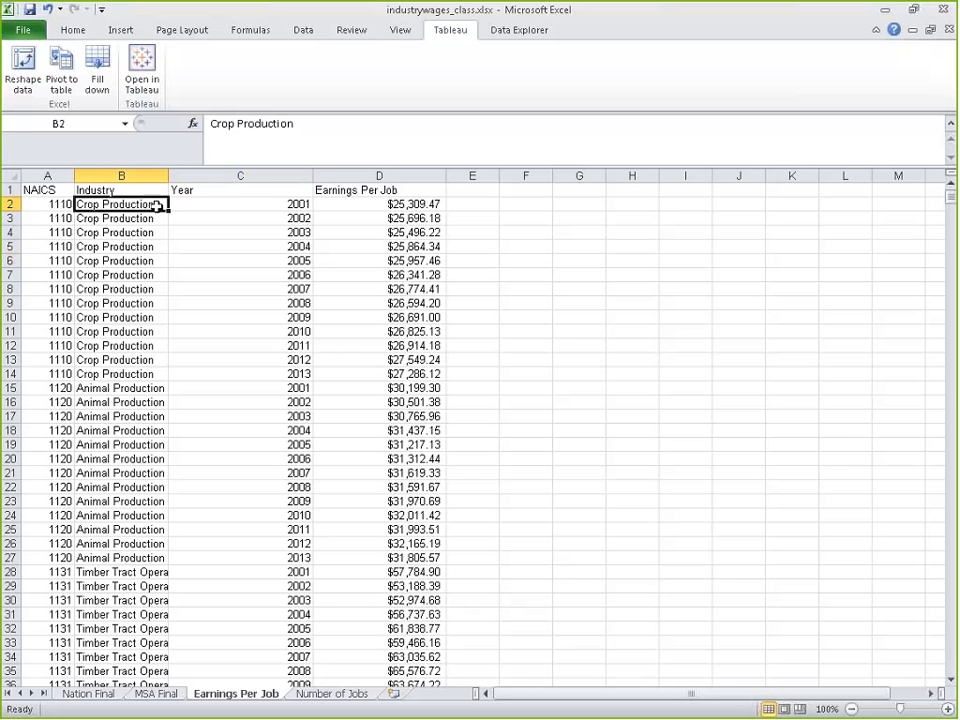
left_click(213, 206)
left_click(320, 692)
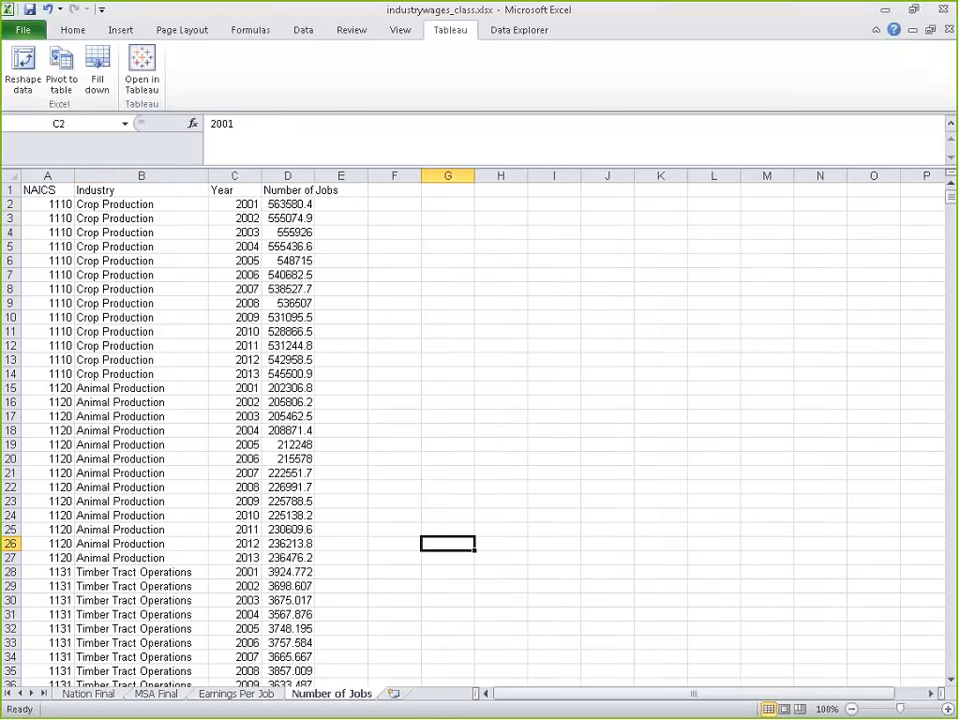
left_click(181, 207)
left_click(233, 205)
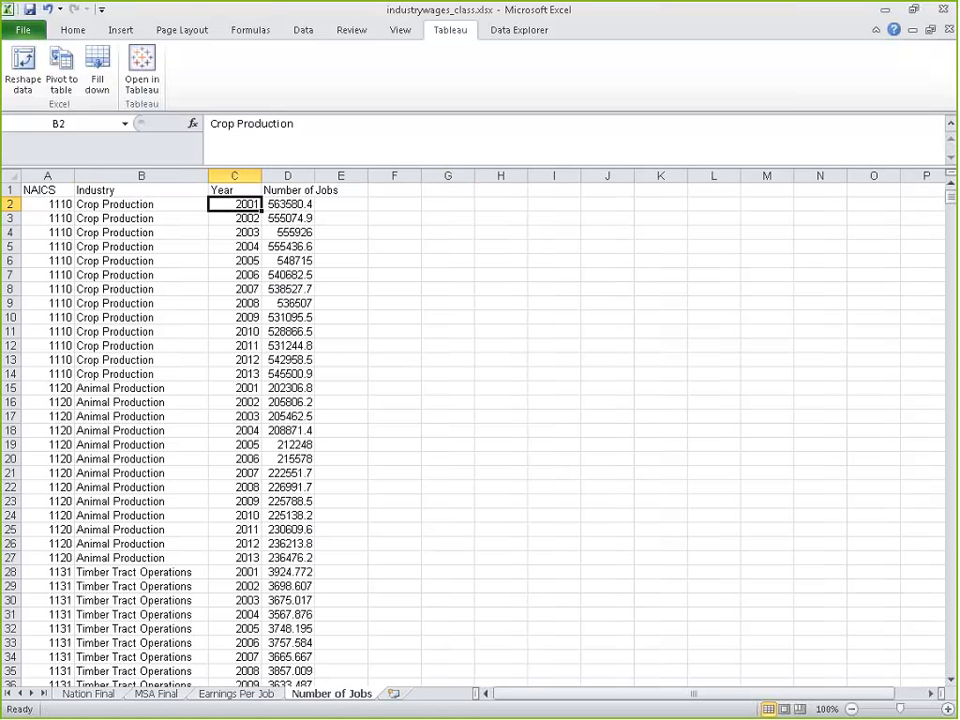
left_click(947, 9)
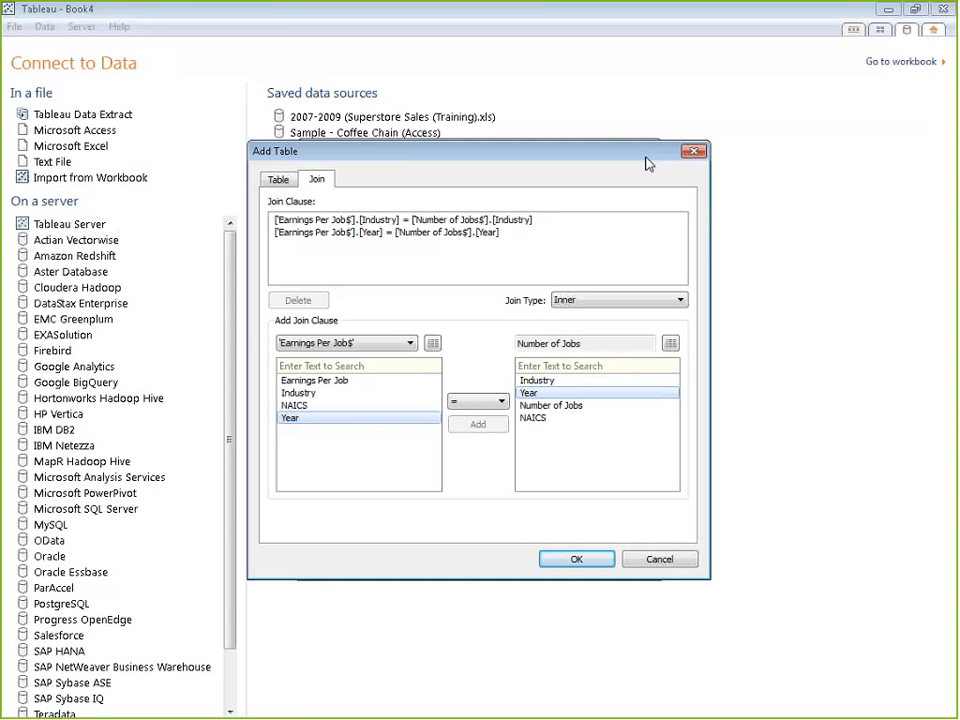
- Choose the Inner join type and check in Excel how far the rows extend on the Earnings Per Job and Number of Jobs sheets
left_click(601, 301)
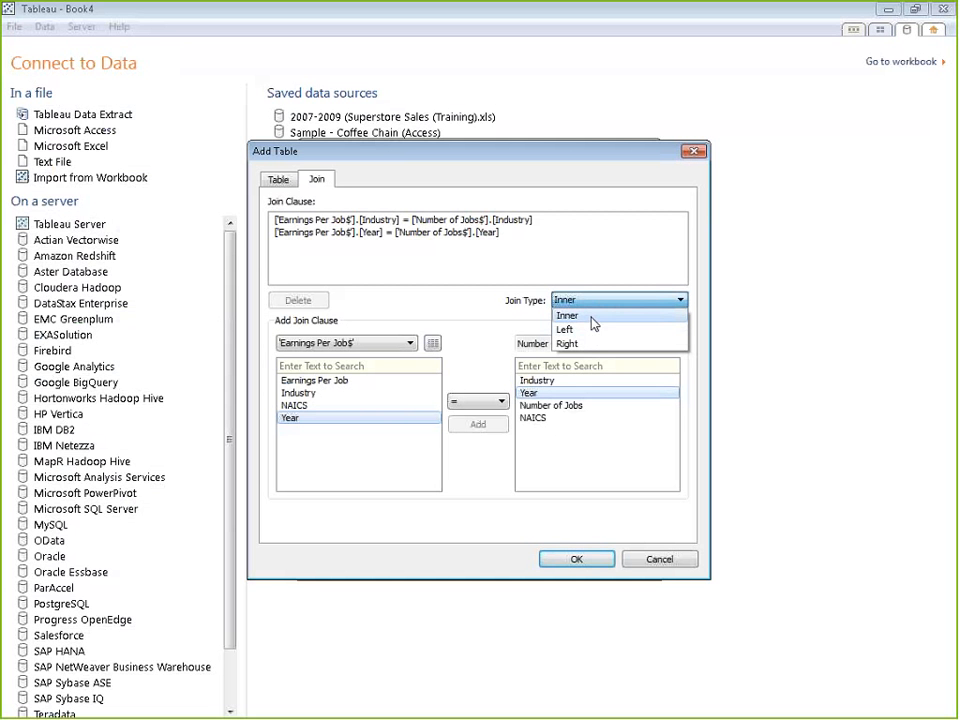
left_click(590, 314)
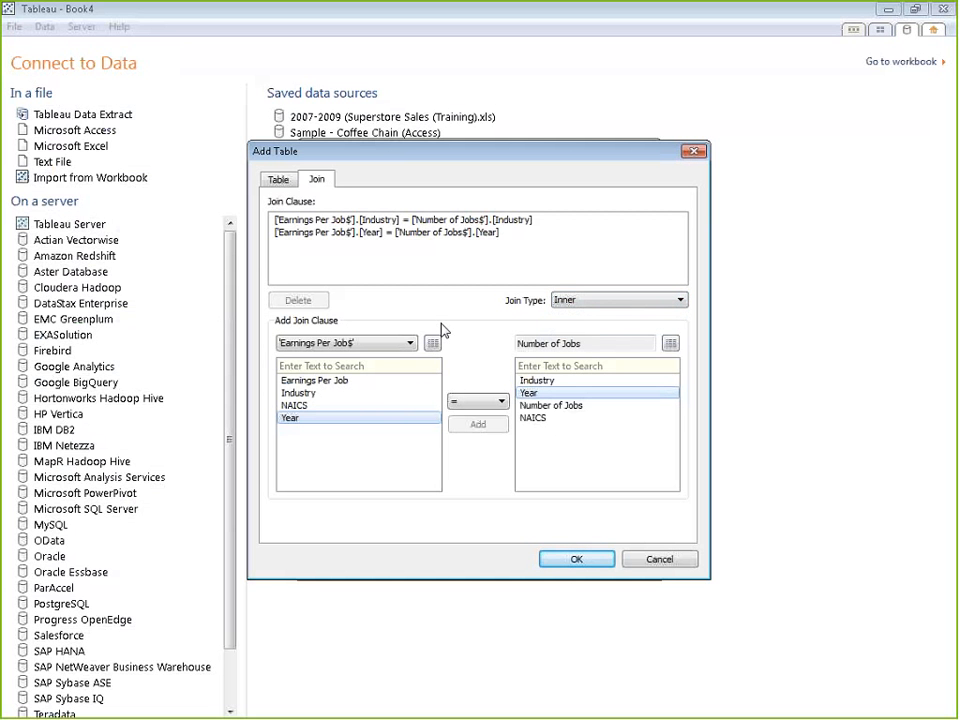
left_click(103, 592)
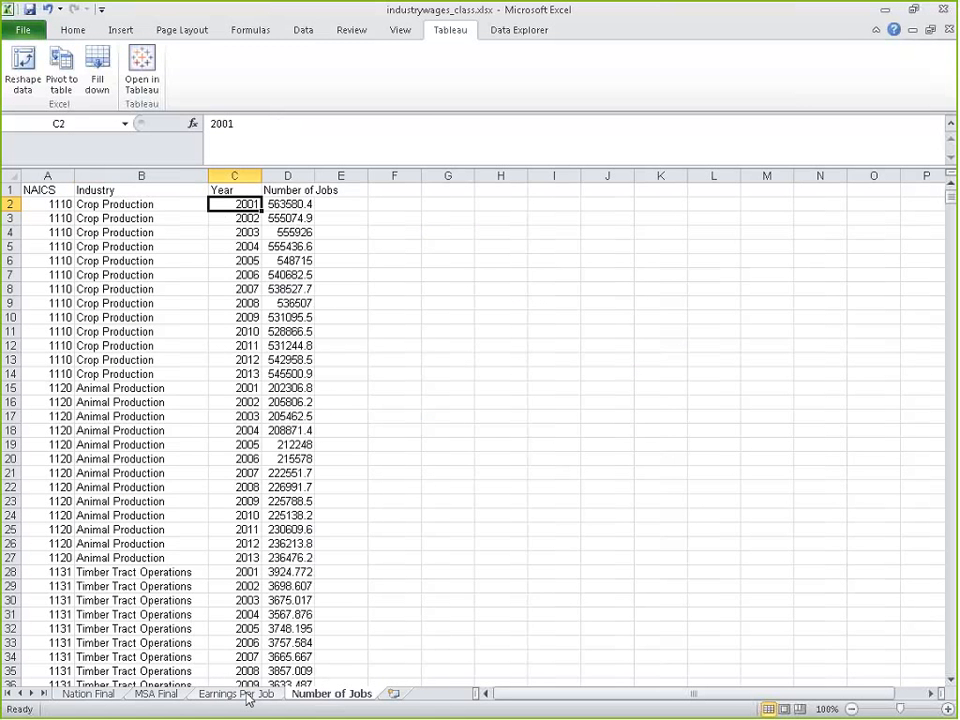
left_click(246, 696)
left_click_drag(951, 200, 917, 686)
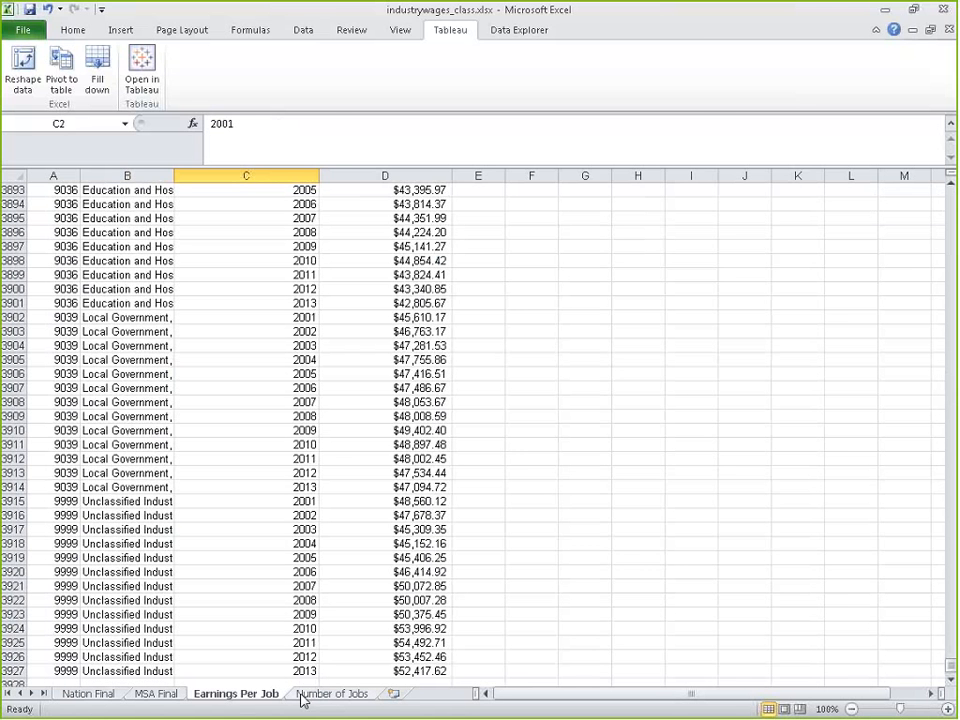
left_click(307, 695)
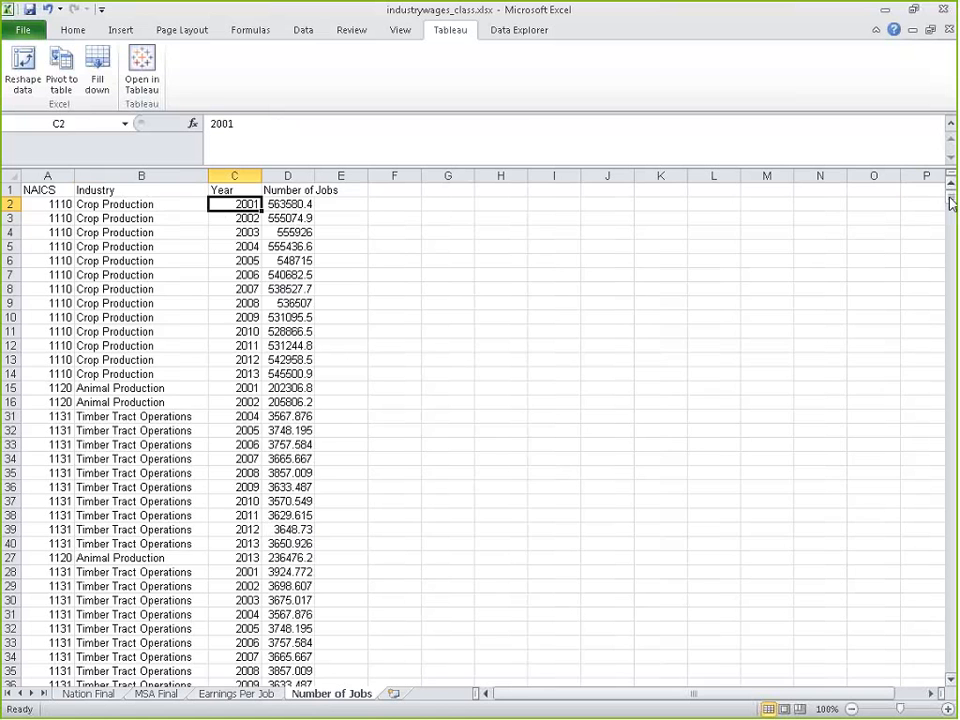
left_click_drag(950, 196, 896, 645)
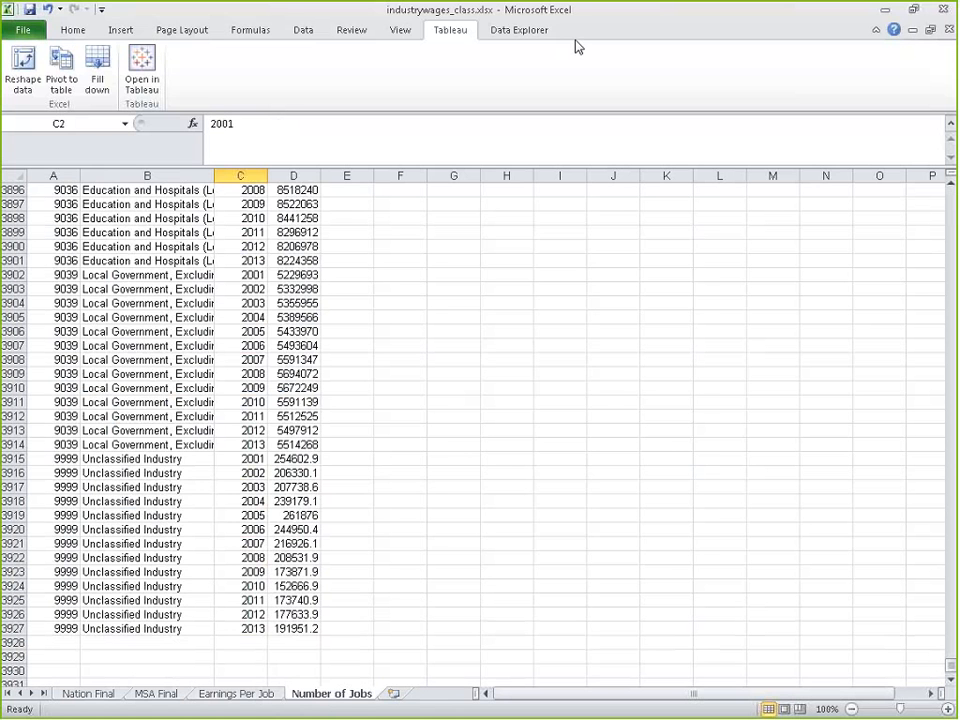
left_click(885, 9)
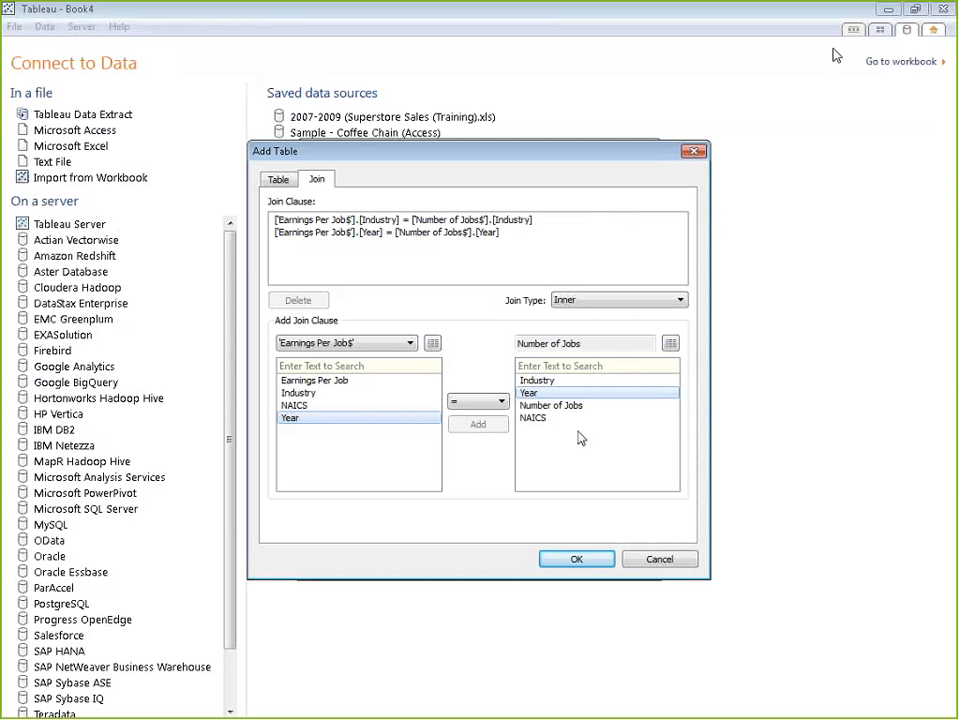
- Confirm the Number of Jobs table with an Inner join and connect live to the joined Excel data
left_click(590, 300)
left_click(588, 316)
left_click(574, 562)
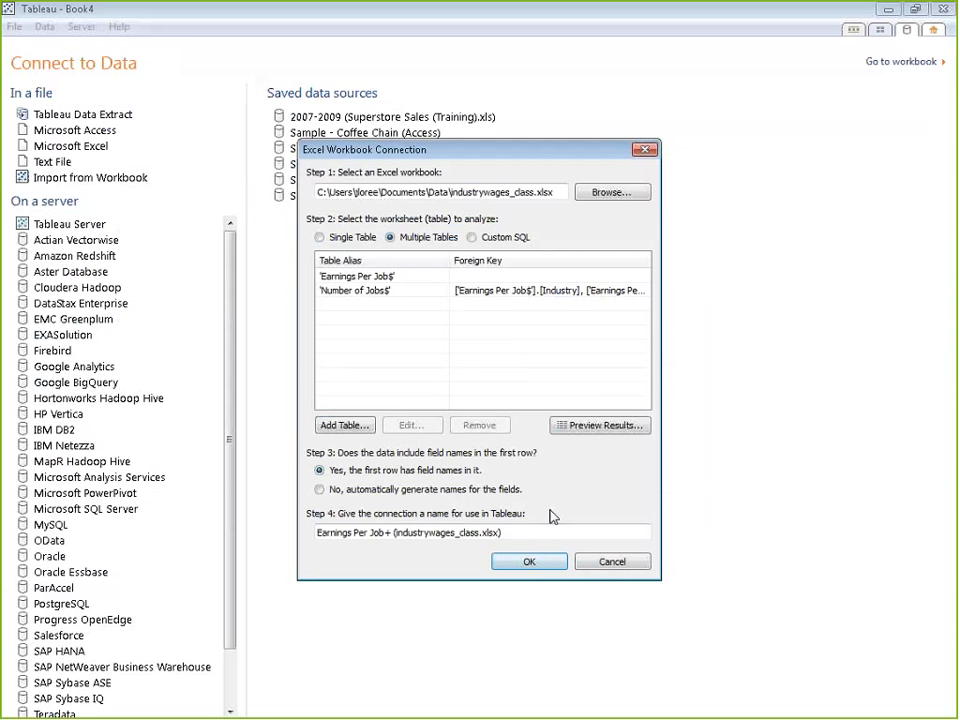
left_click(530, 562)
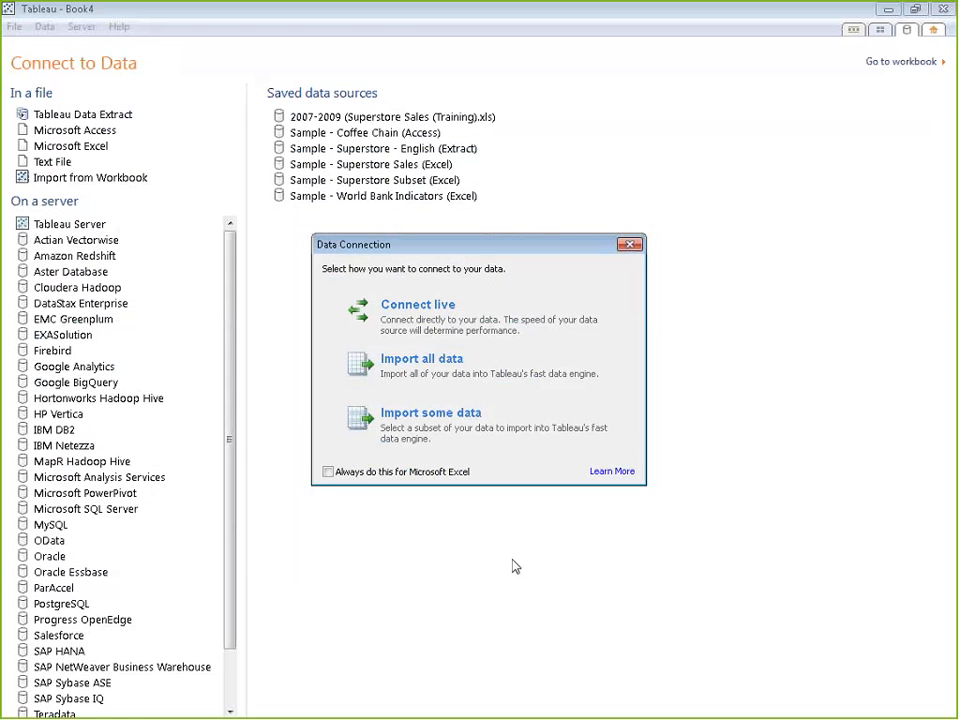
left_click(507, 332)
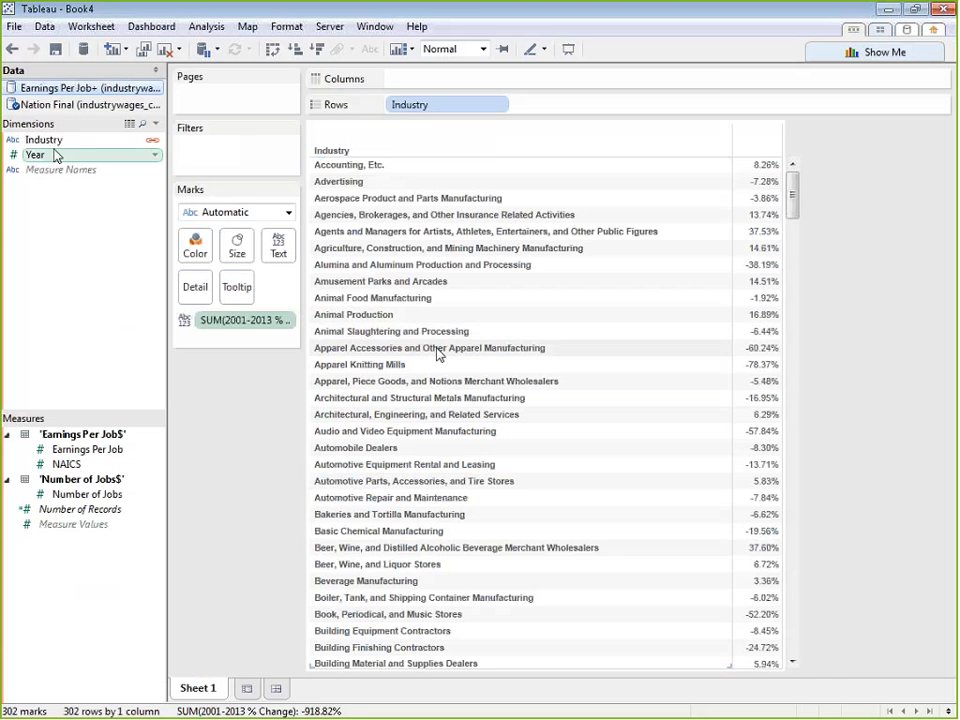
- Add a new worksheet and convert NAICS in the Earnings Per Job+ data source from a measure to a dimension
left_click(248, 690)
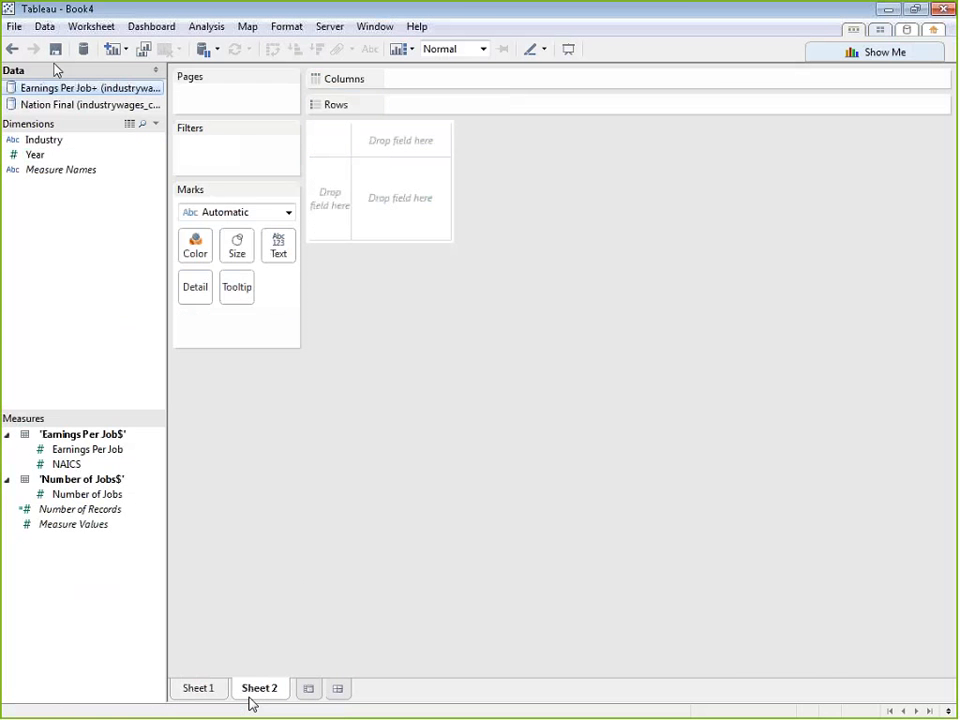
left_click(45, 158)
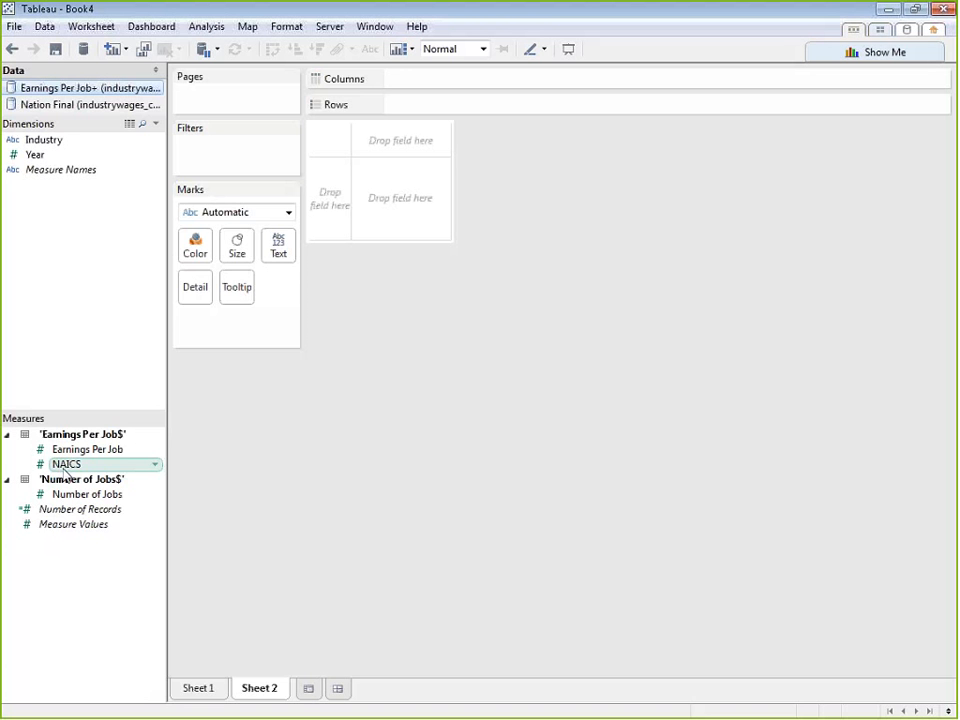
left_click_drag(63, 475, 75, 223)
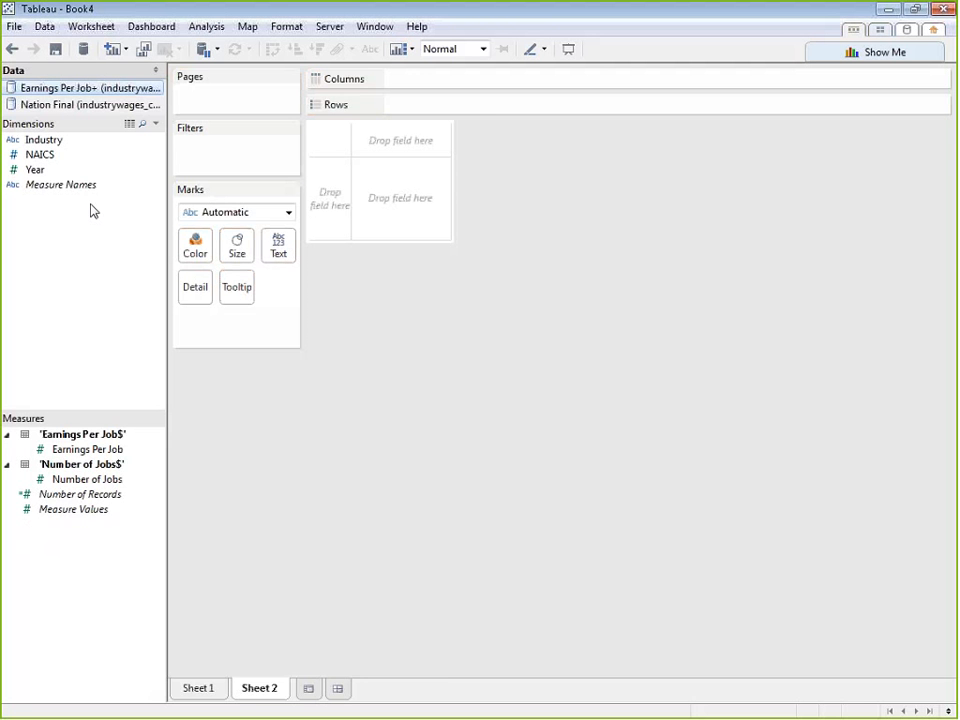
- Build a horizontal bar chart with Industry on rows and the sum of Number of Jobs on columns
double_click(84, 146)
left_click_drag(90, 449, 76, 344)
left_click_drag(88, 479, 435, 82)
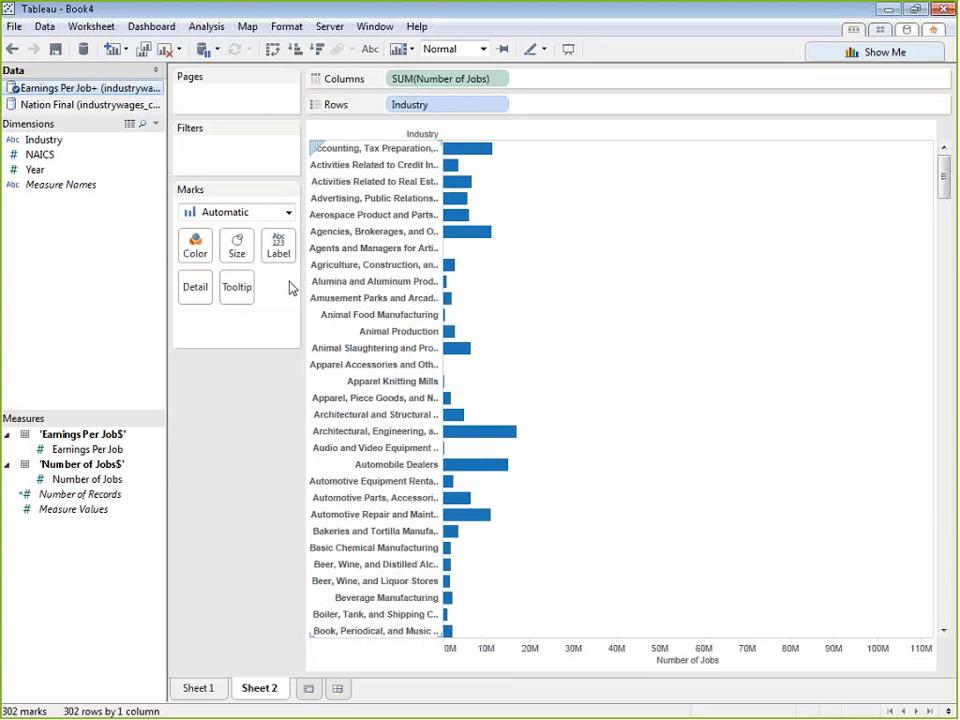
- Colour the bars by the sum of Earnings Per Job and sort the industries in descending order of jobs
mouse_move(87, 449)
left_mouse_down()
mouse_move(189, 242)
mouse_move(196, 249)
left_mouse_up()
left_click(317, 48)
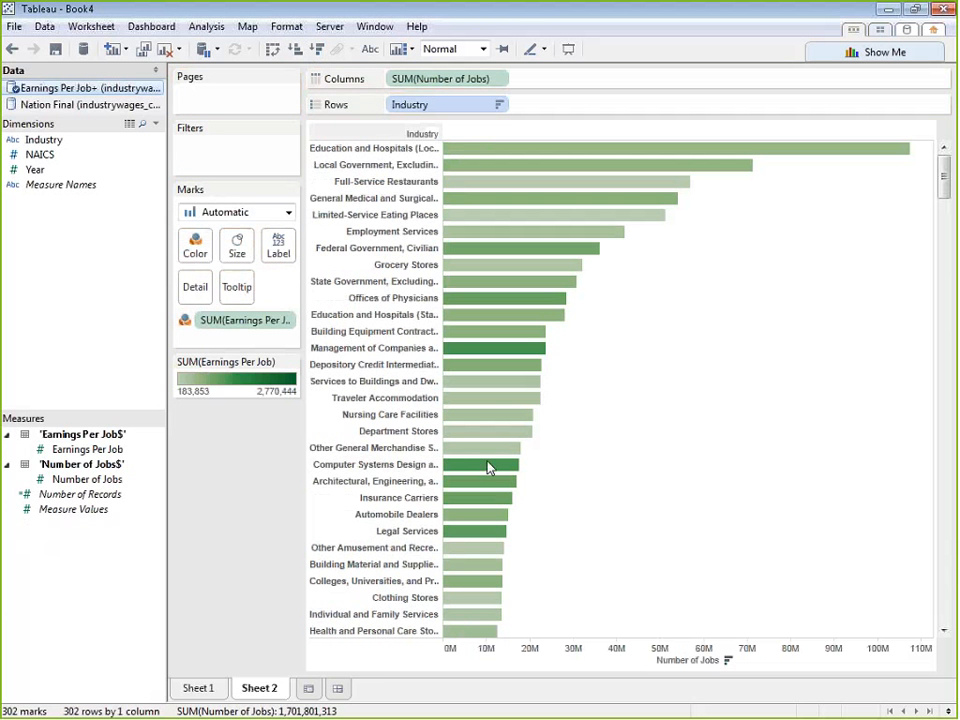
- Look through the sorted industries and examine the Securities and Commodity Contracts Intermediation and Brokerage bar
mouse_move(476, 476)
scroll(560, 507, "down", 5)
scroll(557, 508, "down", 10)
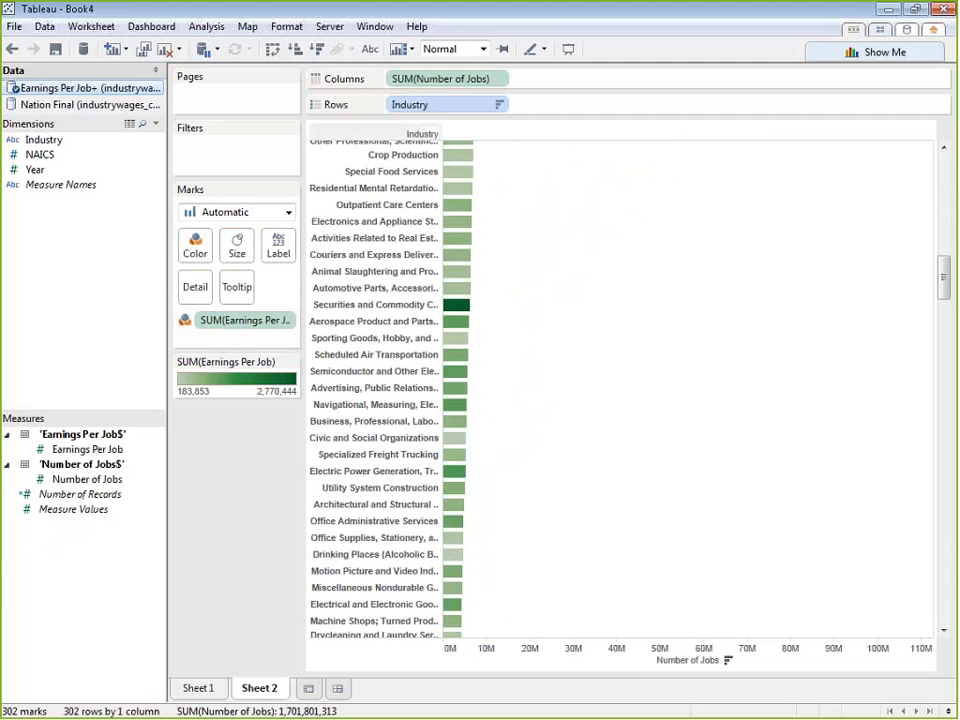
left_click(420, 306)
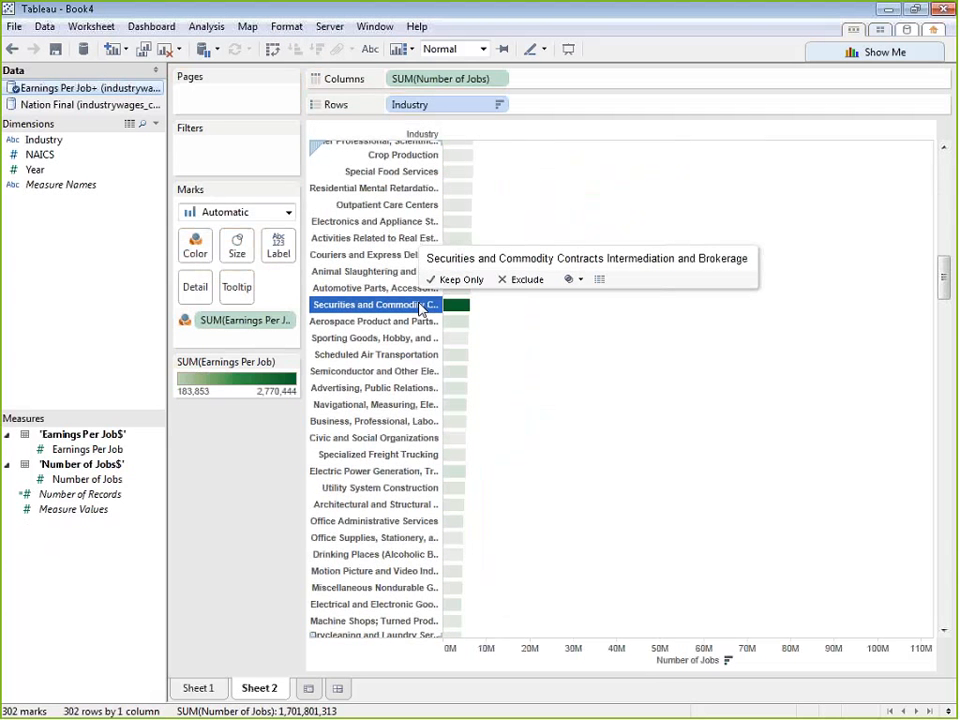
scroll(497, 377, "down", 10)
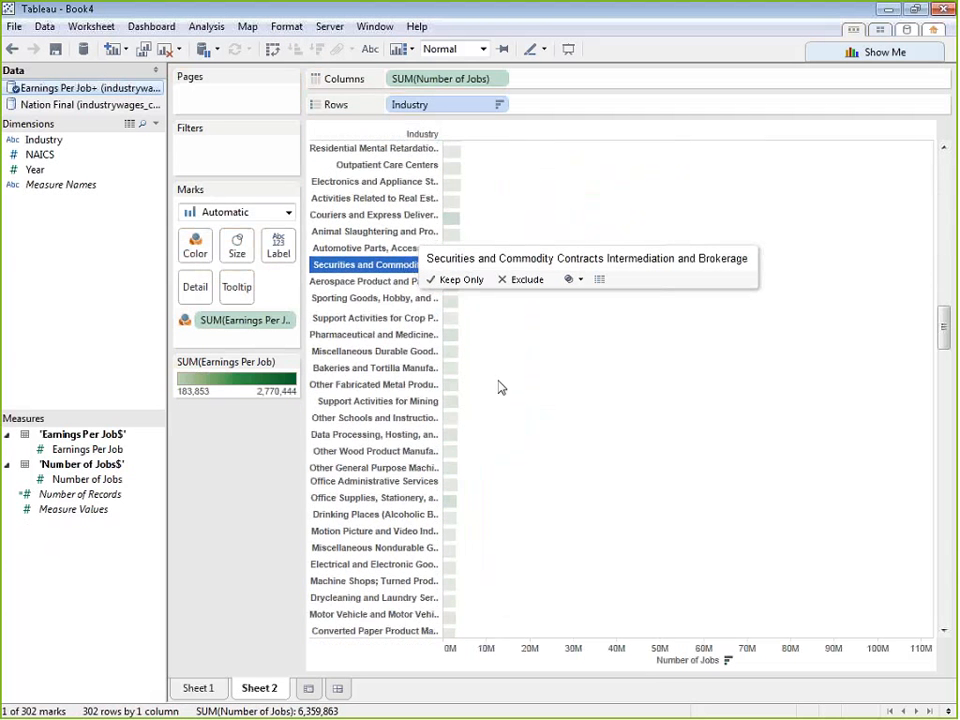
left_click_drag(943, 422, 949, 75)
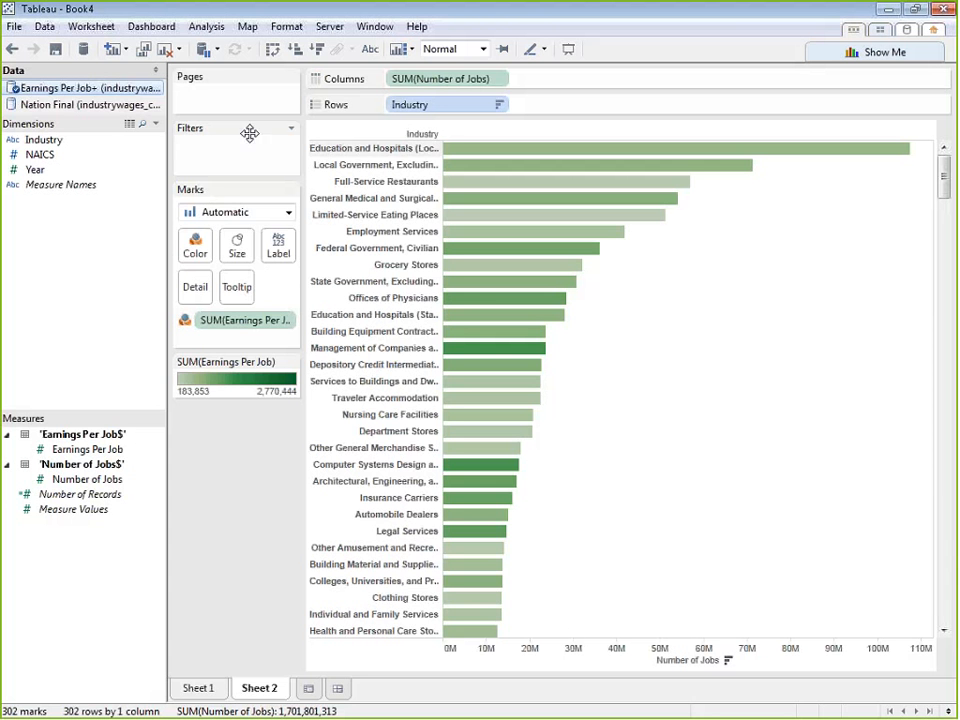
- Compare the fields of the Nation Final data source with those of Earnings Per Job+
left_click(30, 104)
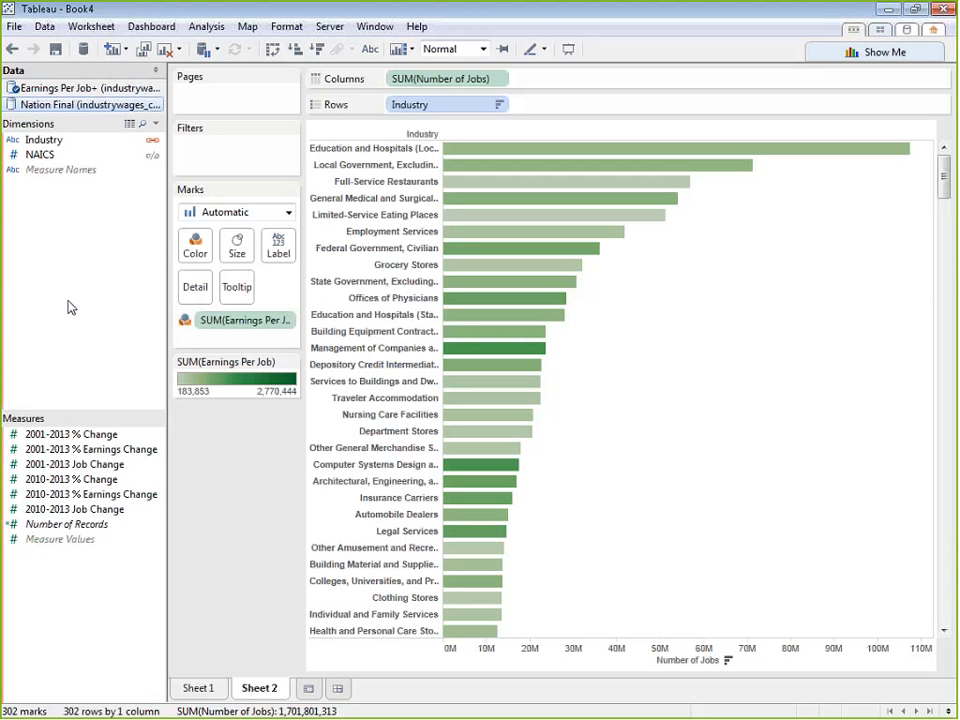
left_click(90, 88)
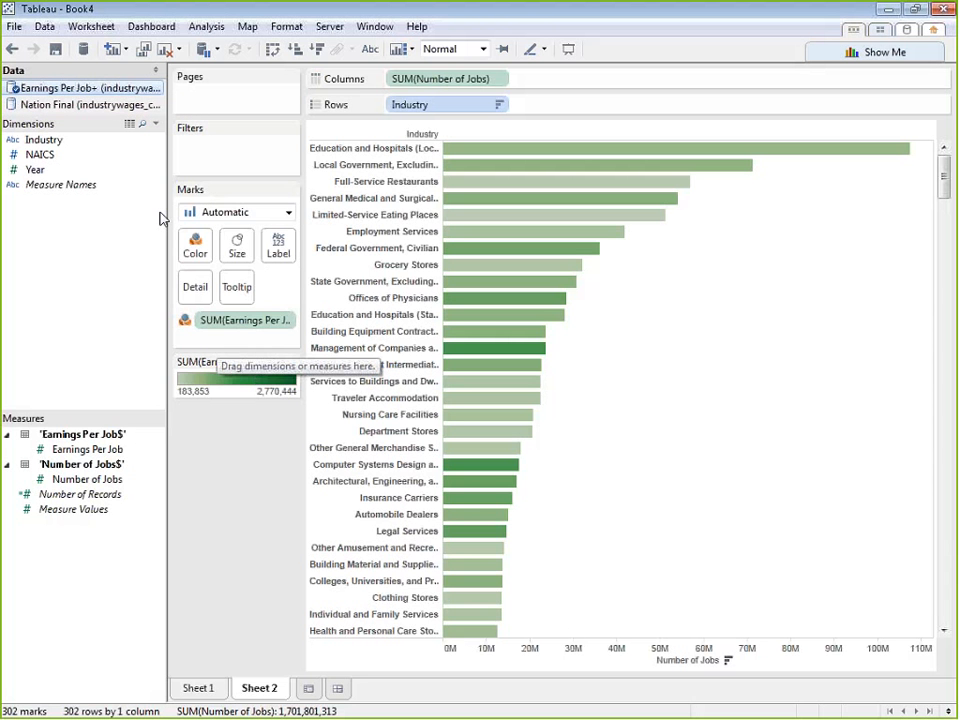
left_click(124, 105)
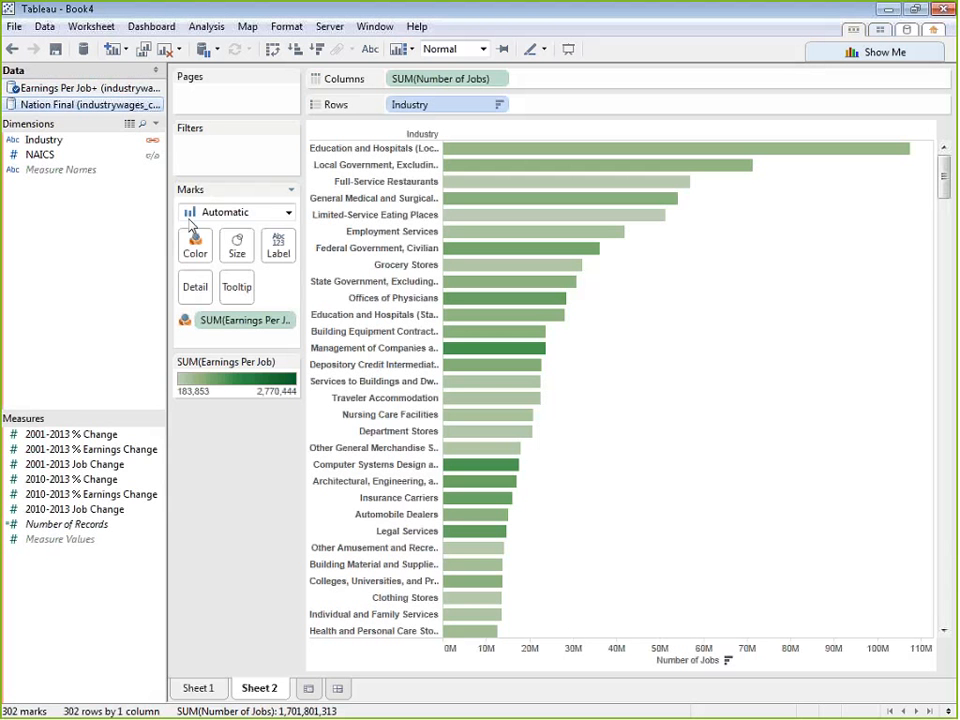
left_click(92, 88)
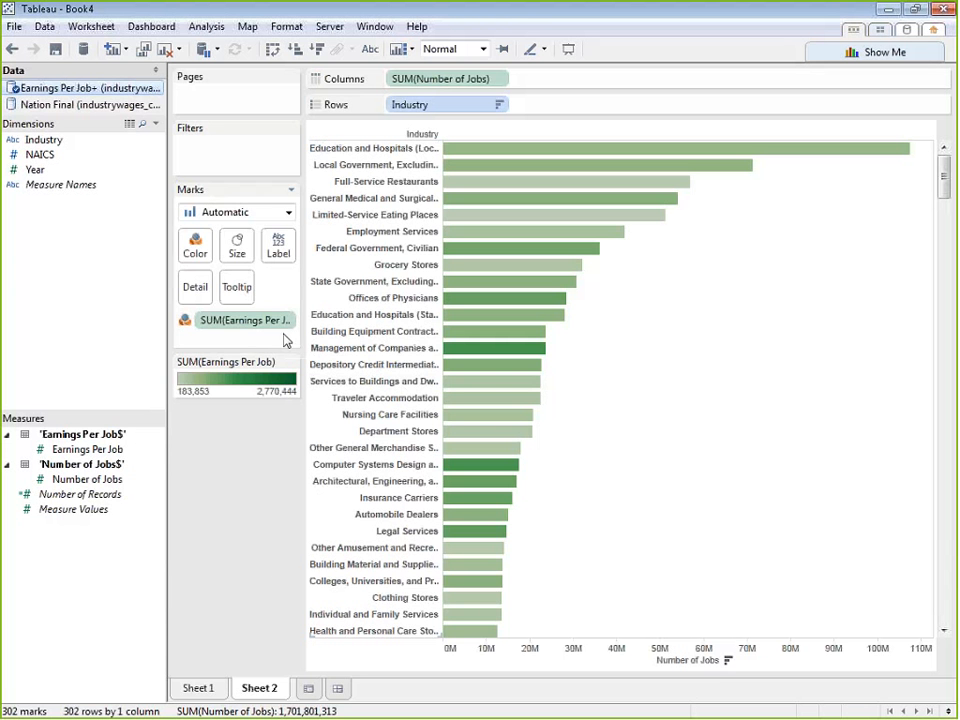
- Remove Earnings Per Job from the bar colours and display the fields of the Nation Final data source
left_click_drag(272, 321, 243, 449)
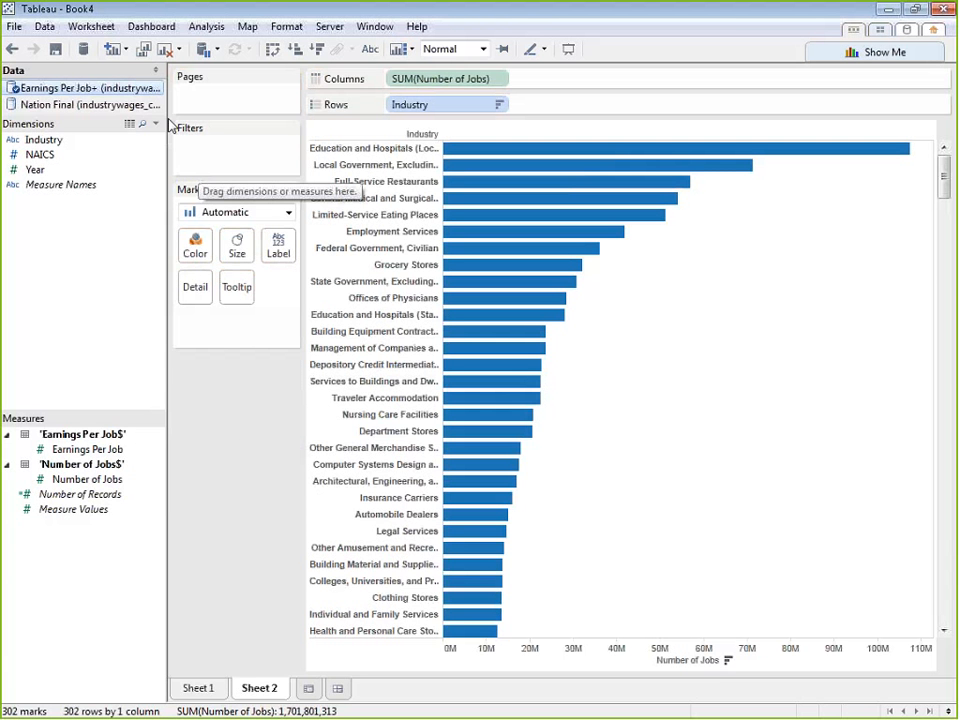
left_click(106, 105)
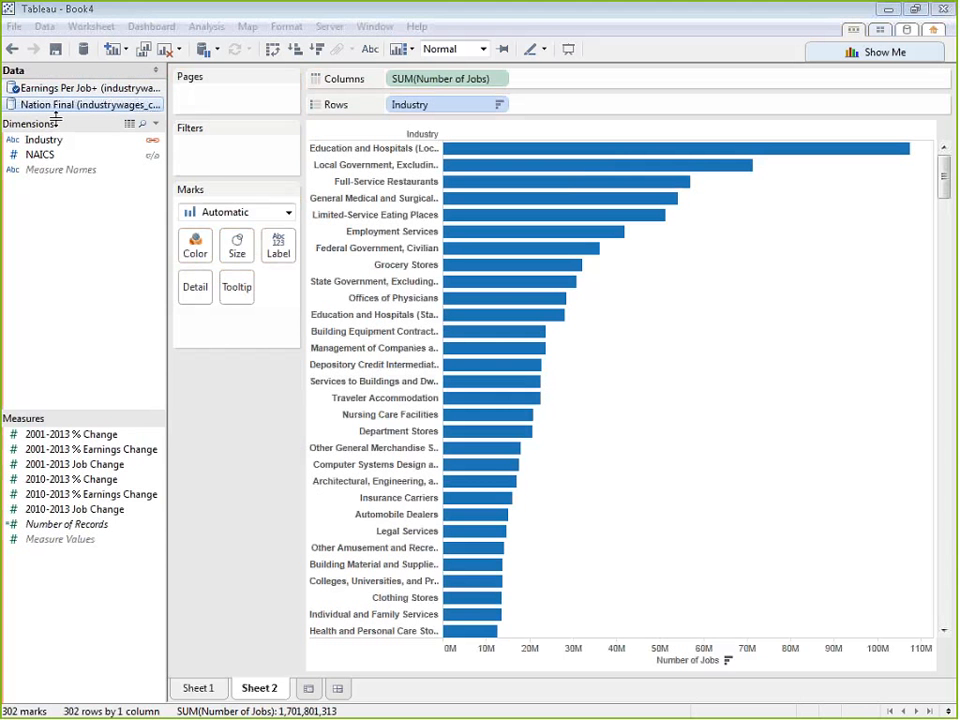
- Switch to Excel, review the columns of the Nation Final sheet in industrywages_class.xlsx, and return to Tableau
key("alt+Tab")
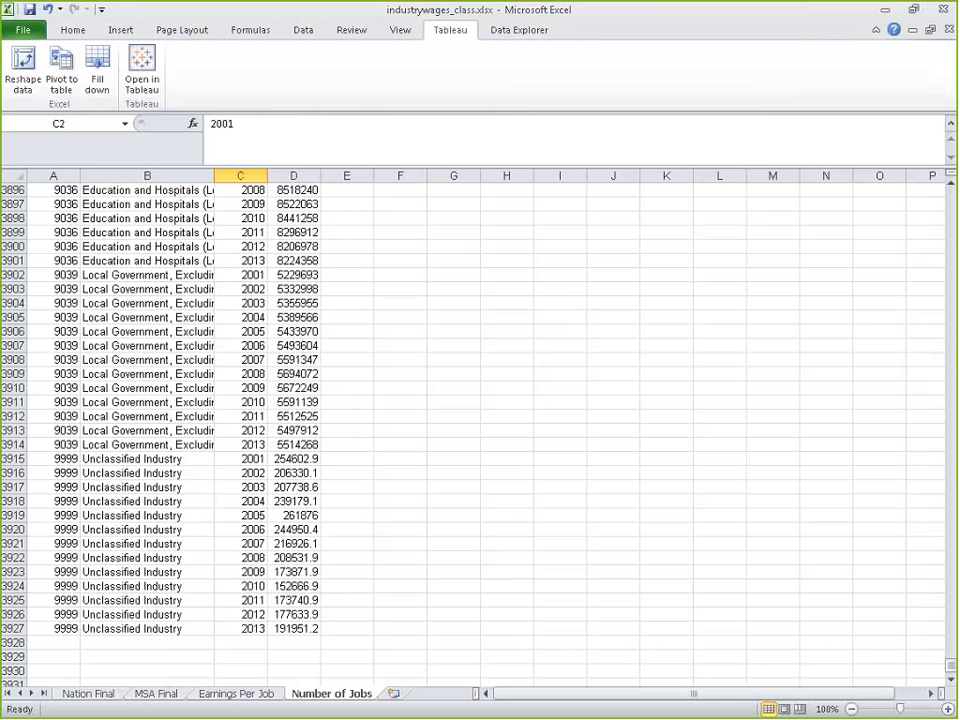
left_click(88, 693)
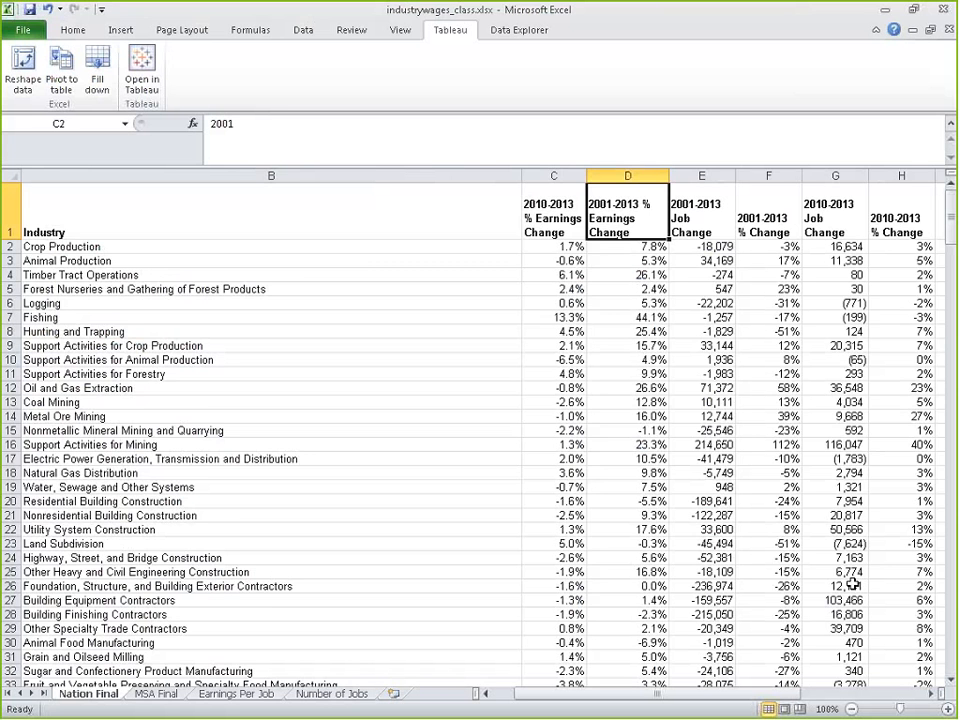
left_click(667, 694)
left_click_drag(669, 706, 780, 330)
left_click(888, 10)
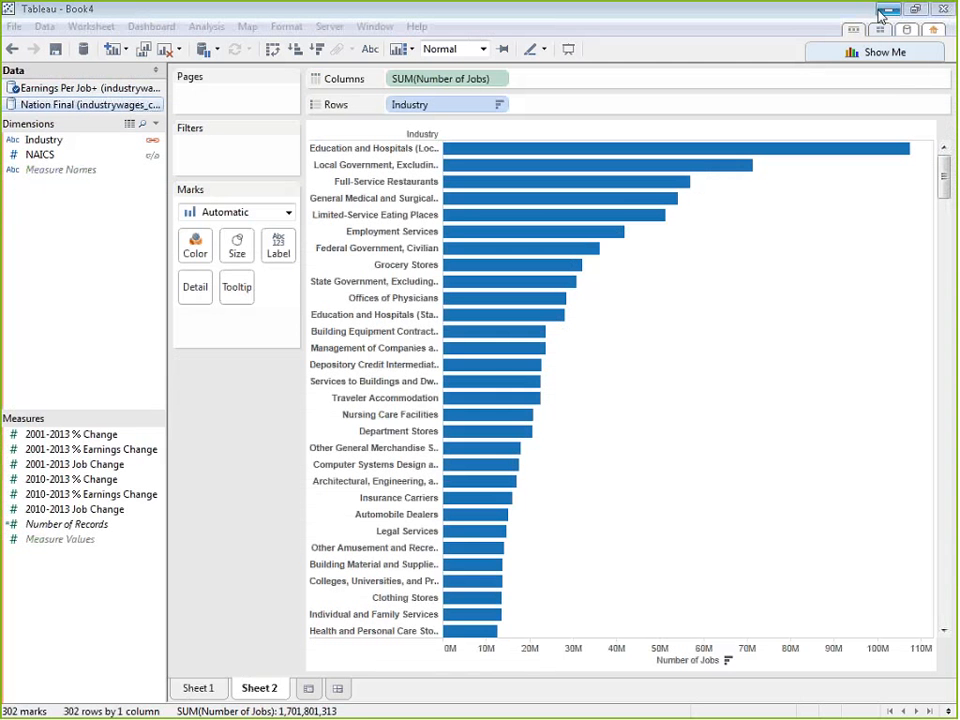
- Break the Industry link between Nation Final and the primary data source, and restore it
left_click(150, 142)
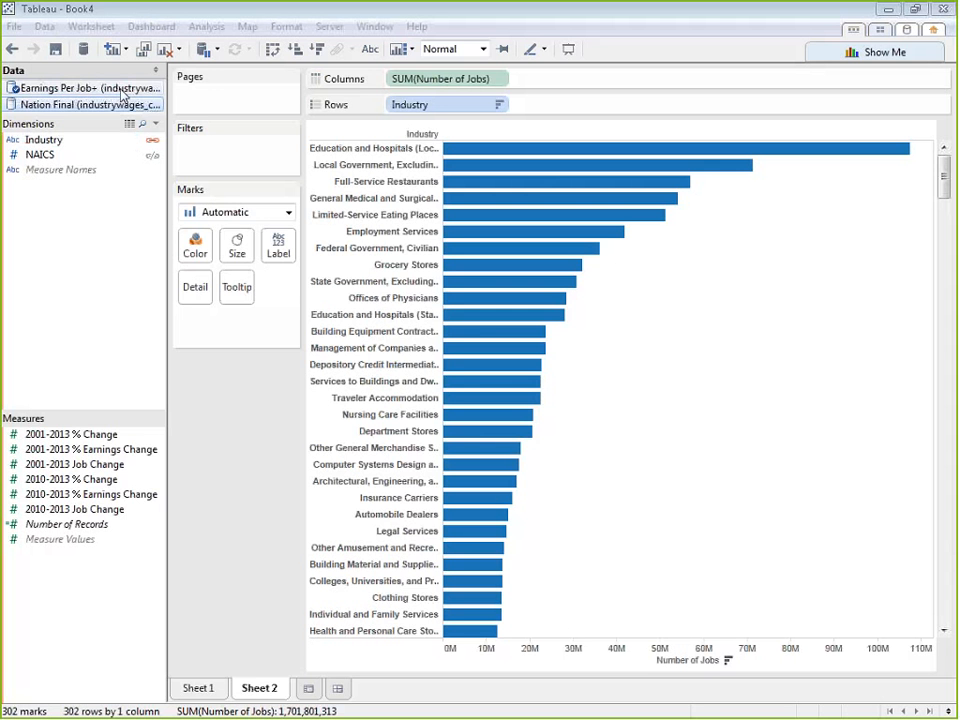
left_click(151, 141)
left_click(152, 141)
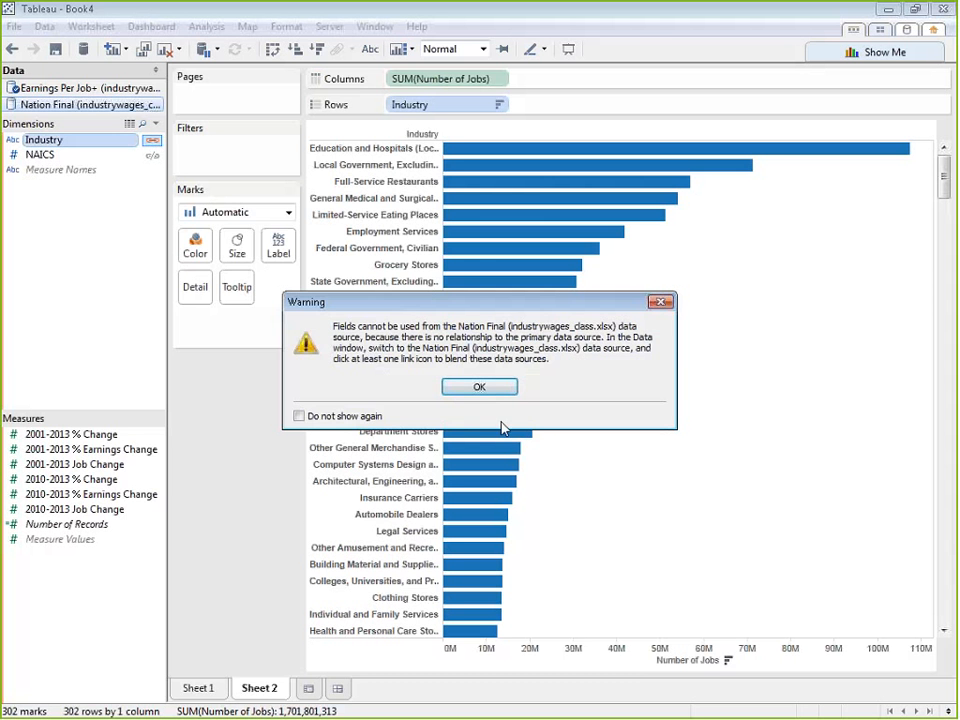
left_click(480, 396)
left_click(152, 141)
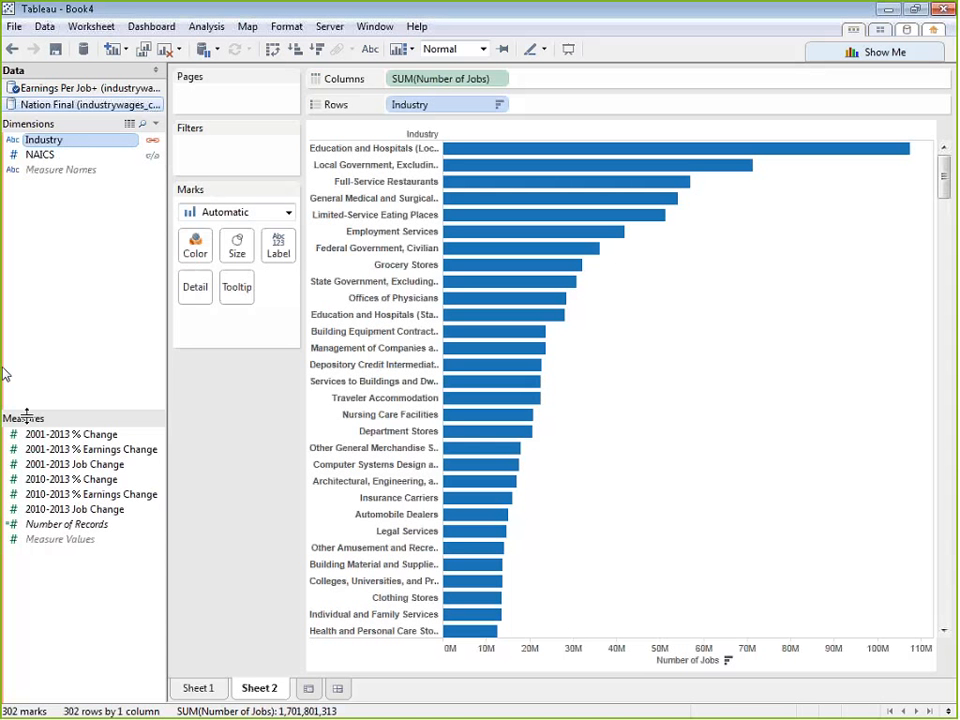
- Check which fields relate the Nation Final data source to the primary Earnings Per Job+ source
left_click(44, 26)
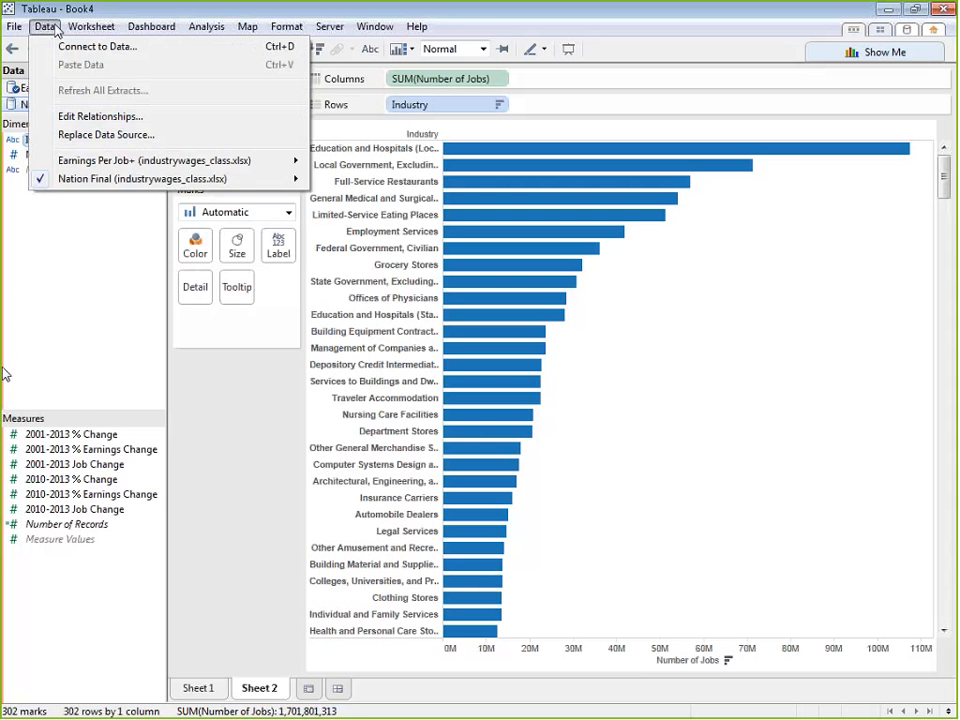
left_click(100, 118)
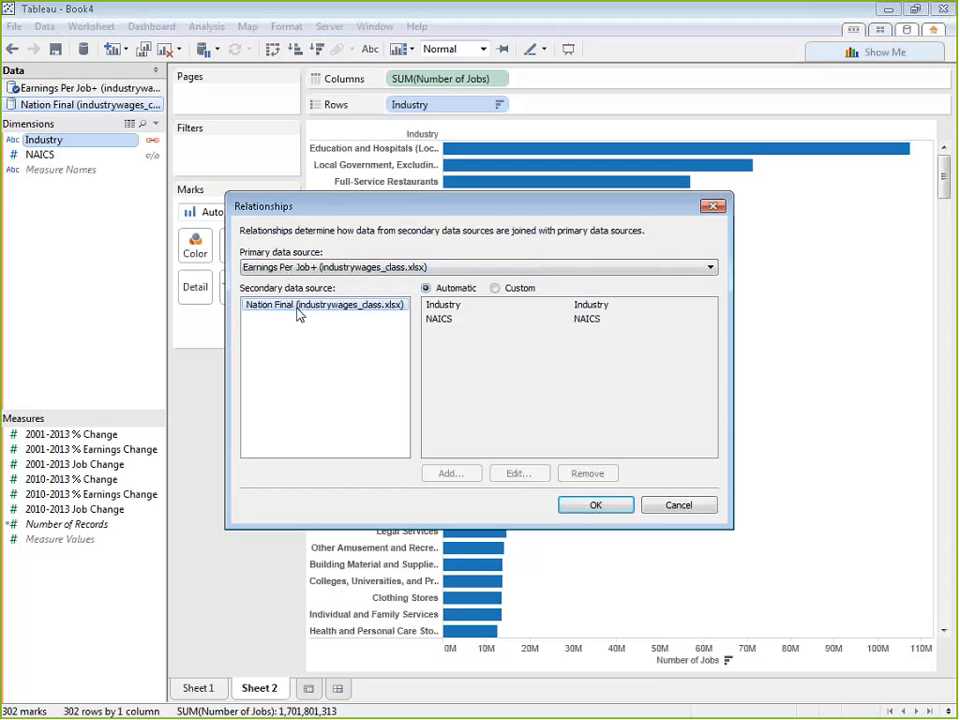
left_click(591, 510)
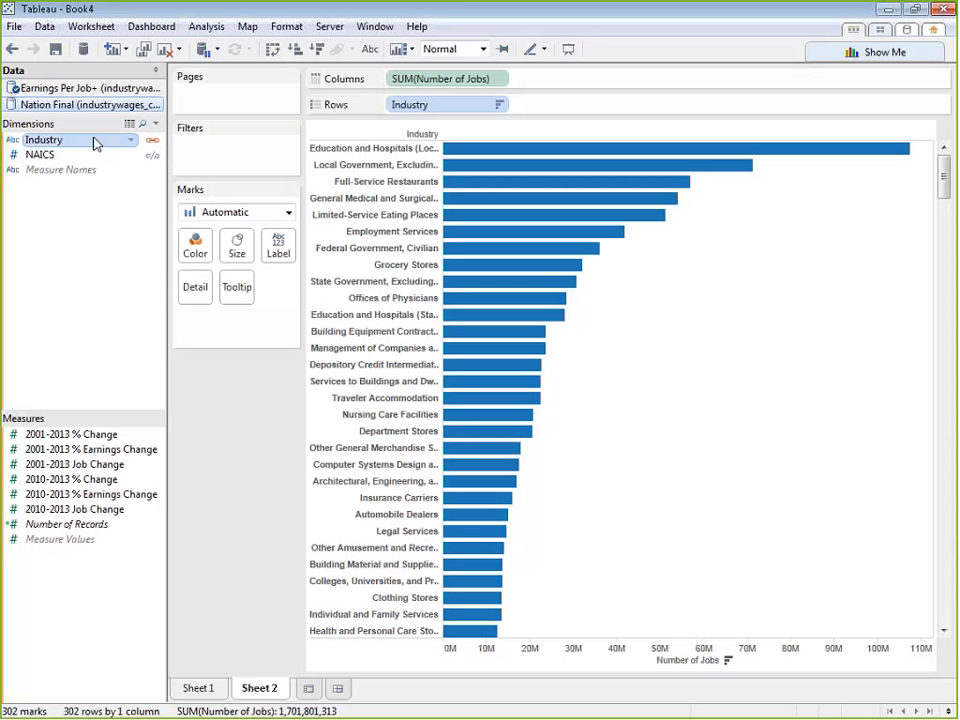
left_click(151, 142)
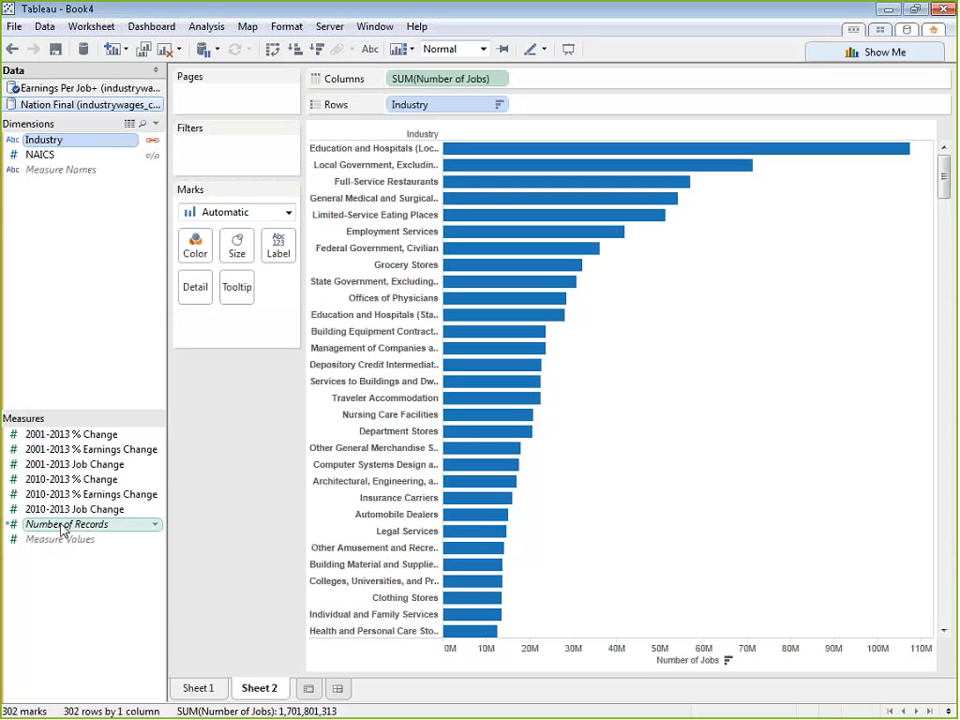
- Colour the industry bars by the sum of 2001-2013 Job Change from the Nation Final data source
left_click(82, 467)
left_click(84, 451, "ctrl")
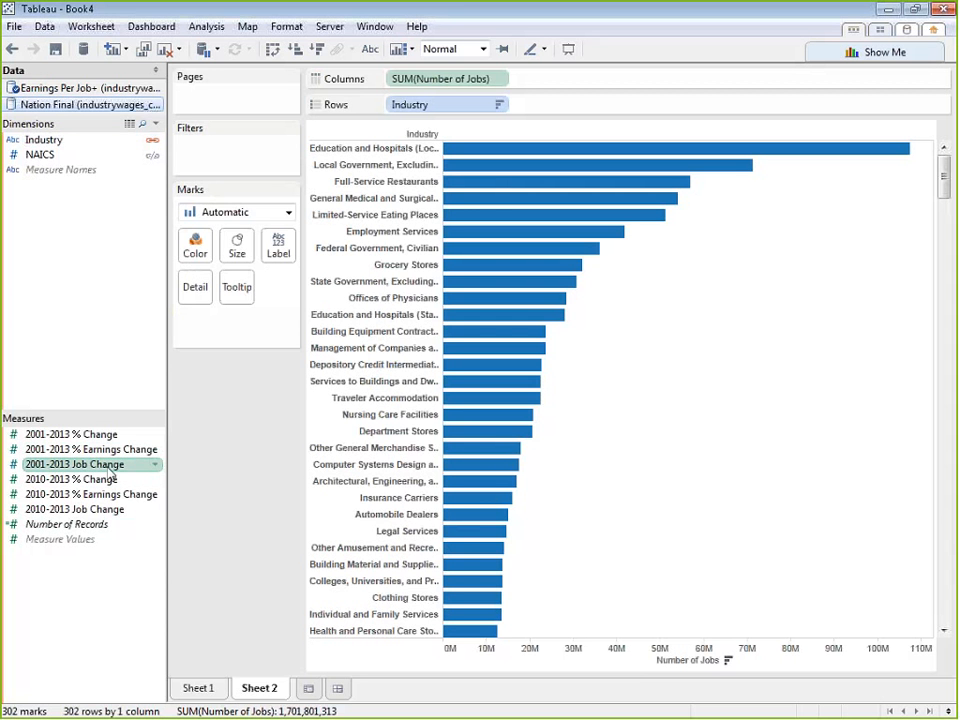
left_click_drag(111, 469, 195, 245)
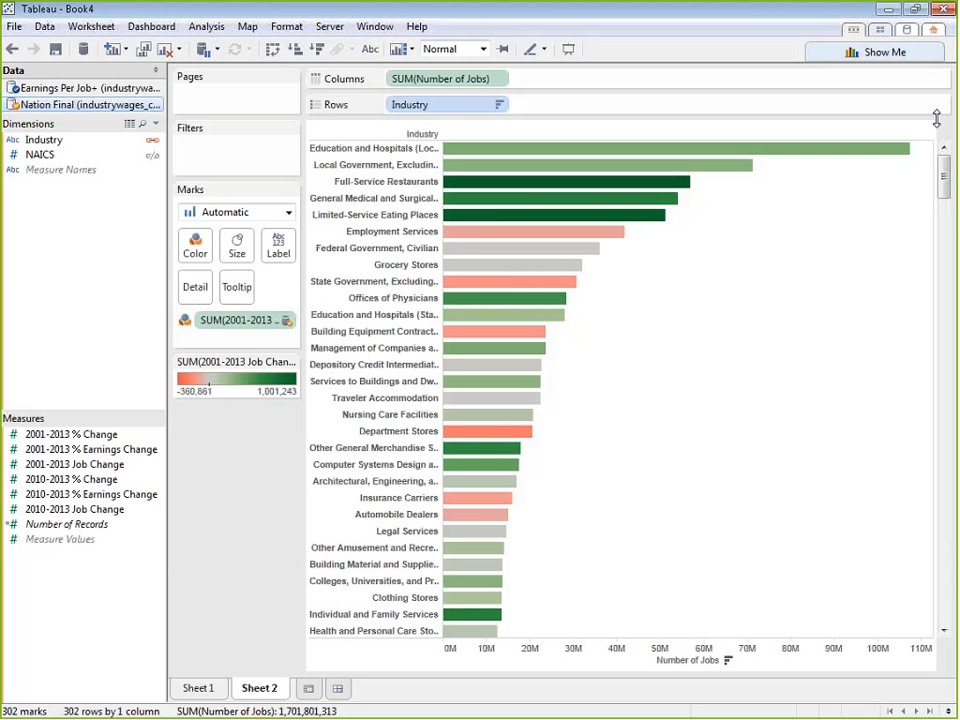
- Inspect the job change and number of jobs for the Department Stores and Full-Service Restaurants bars
mouse_move(945, 176)
left_mouse_down()
mouse_move(953, 225)
mouse_move(950, 179)
left_mouse_up()
mouse_move(500, 444)
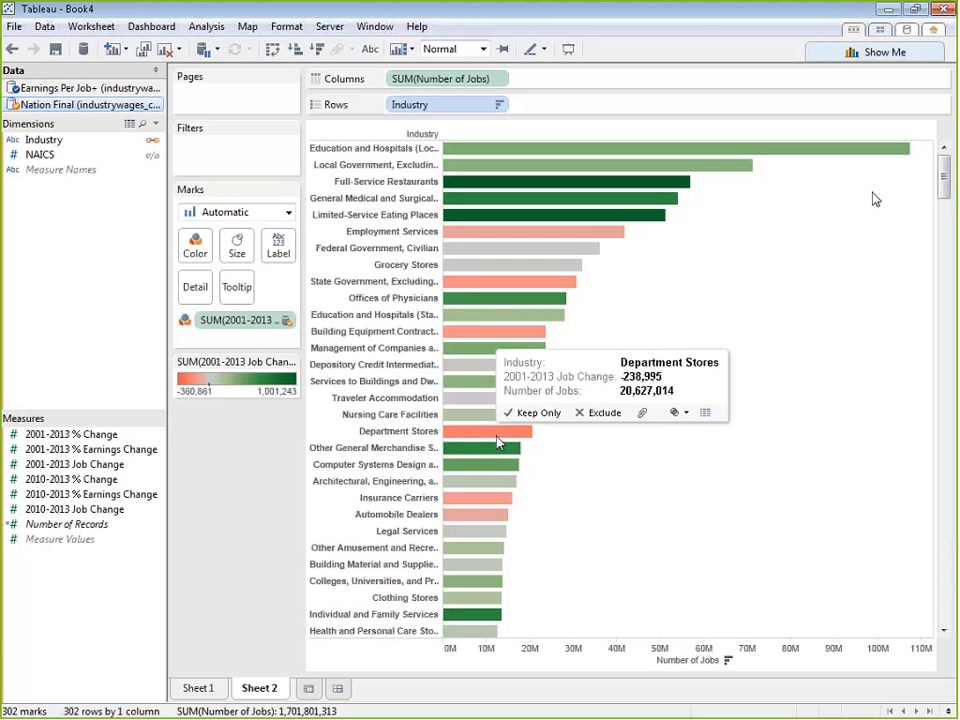
left_click_drag(945, 177, 949, 133)
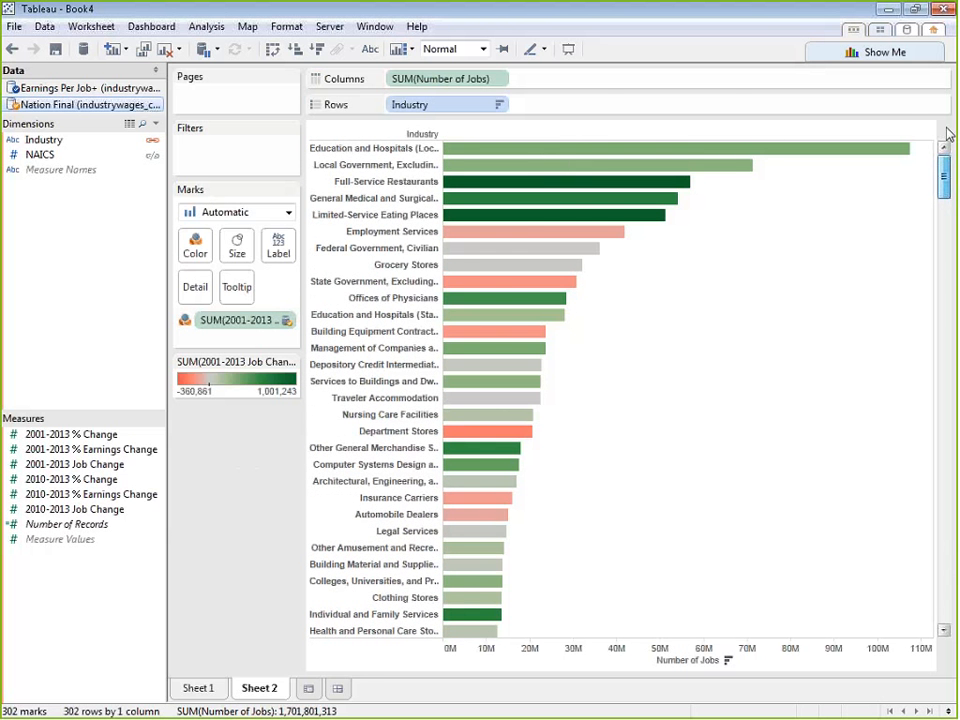
mouse_move(478, 186)
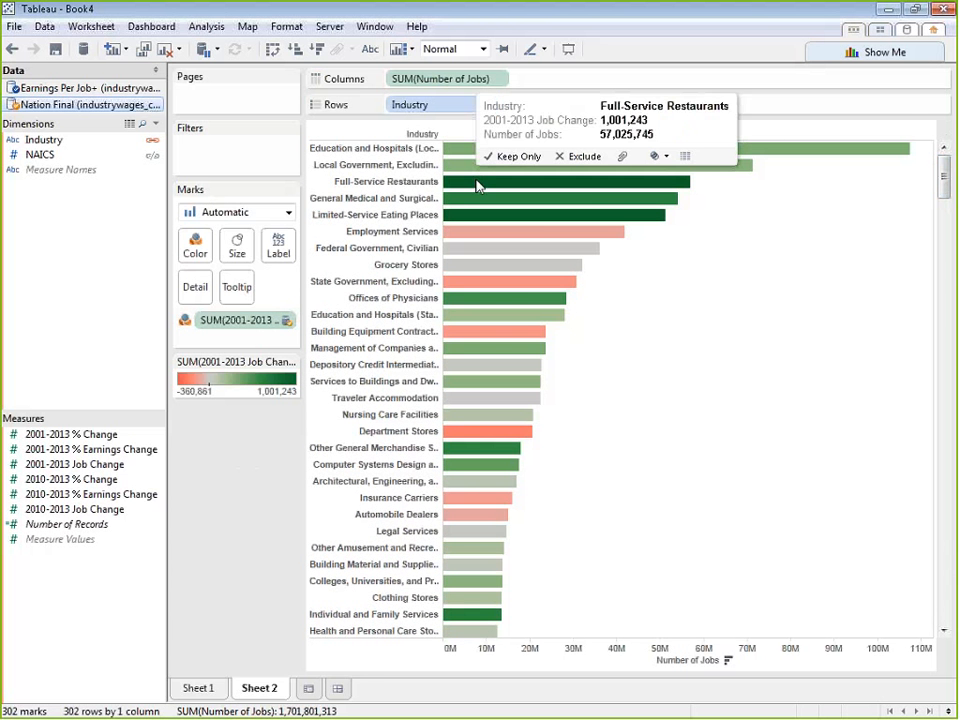
left_click(478, 184)
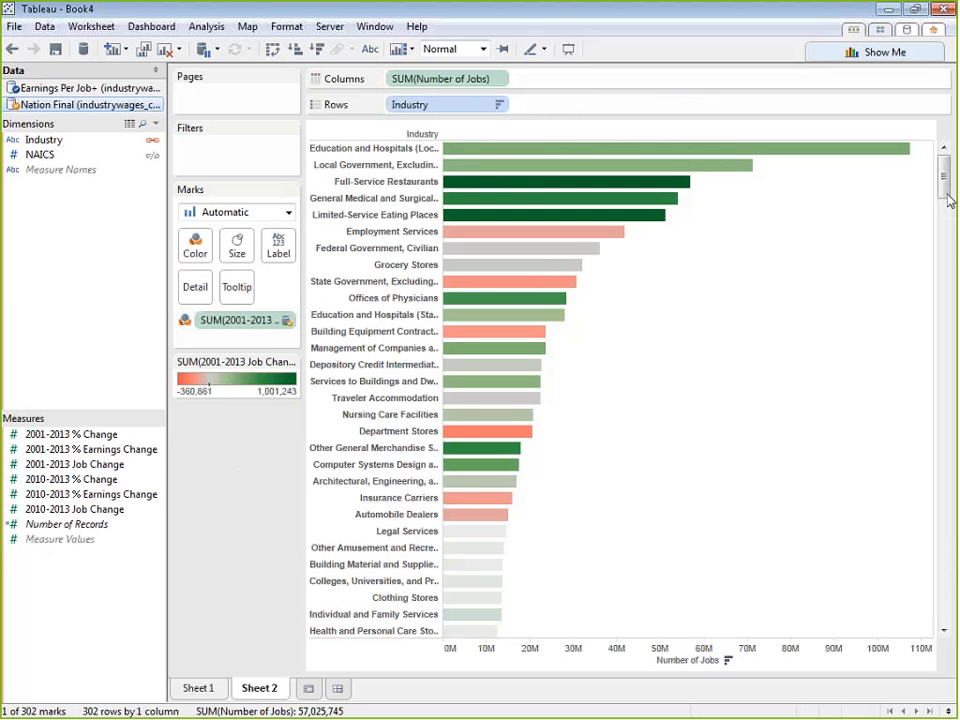
mouse_move(945, 176)
left_mouse_down()
mouse_move(930, 290)
mouse_move(910, 339)
mouse_move(928, 172)
left_mouse_up()
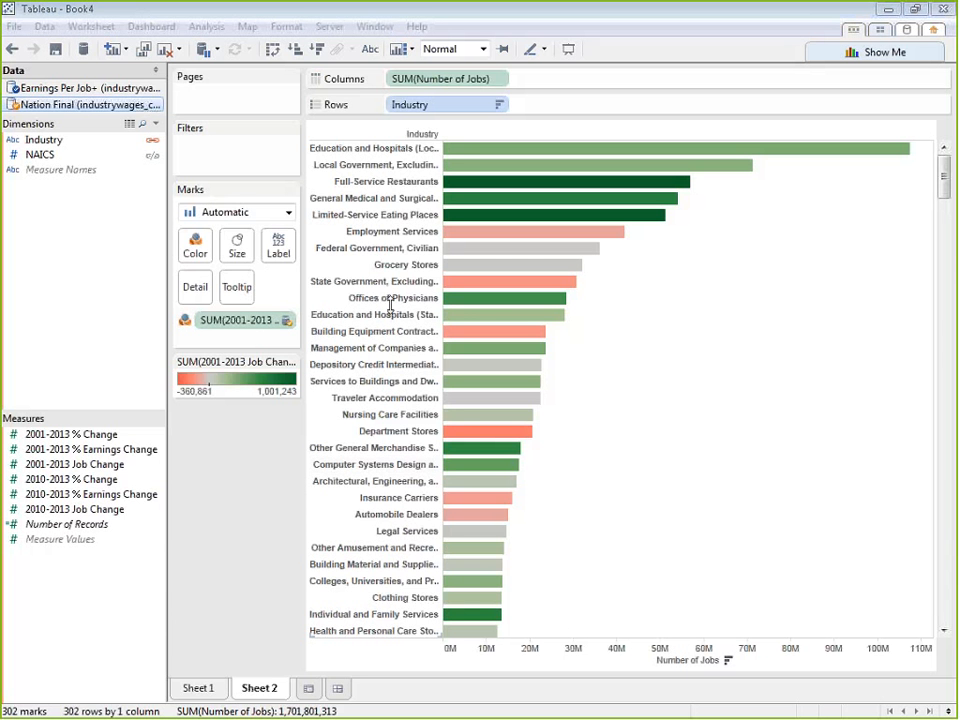
- Switch to Excel and look through the industry rows of the Nation Final sheet
key("alt+Tab")
left_click(100, 662)
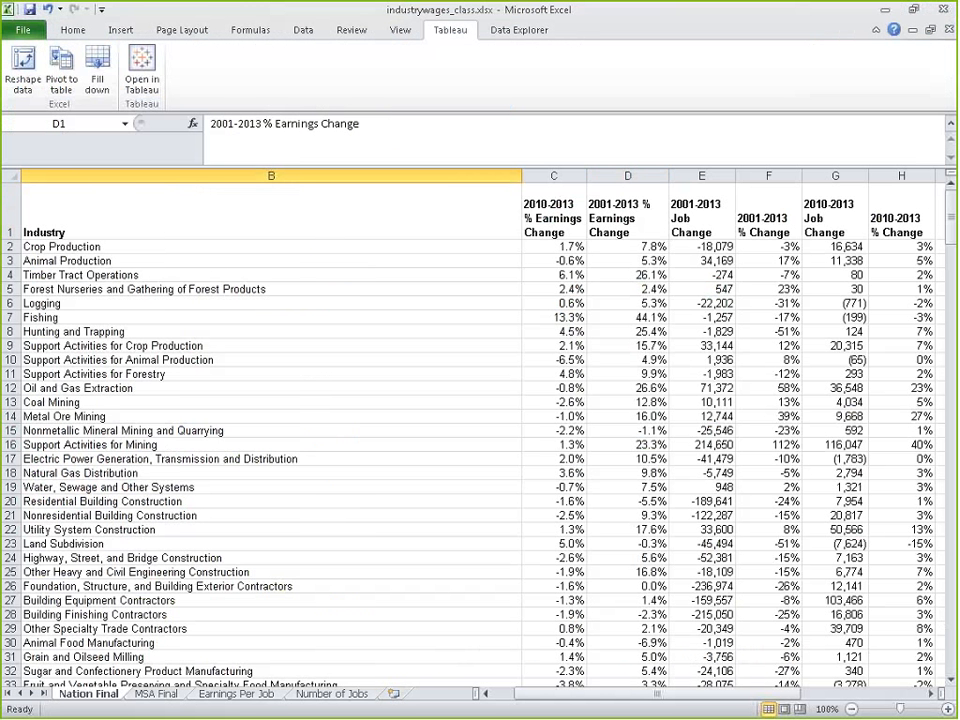
scroll(480, 430, "down", 5)
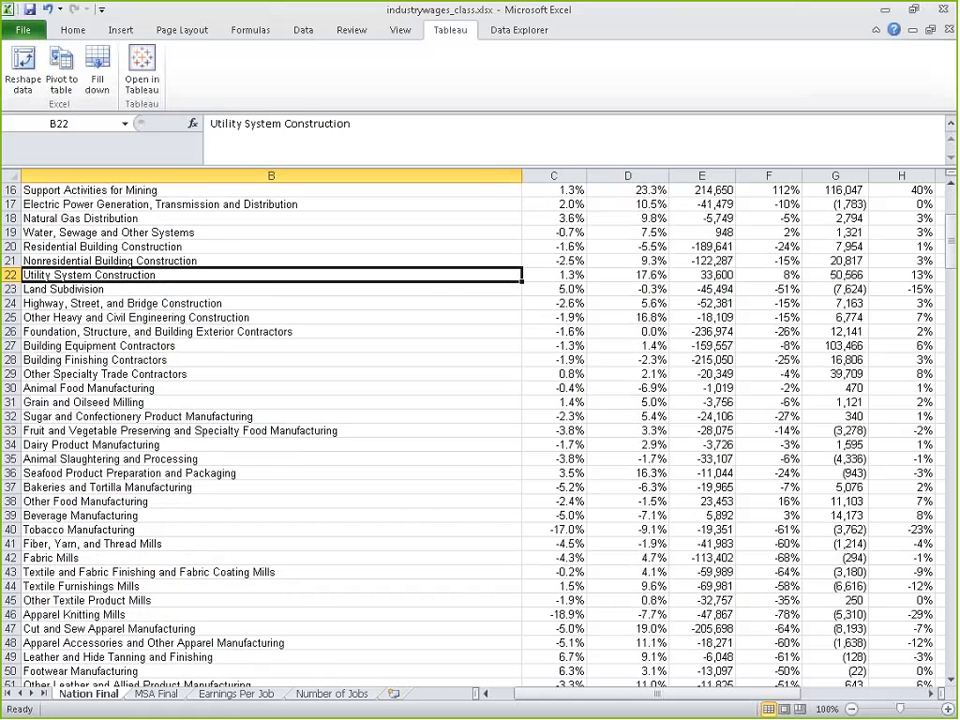
scroll(420, 603, "up", 5)
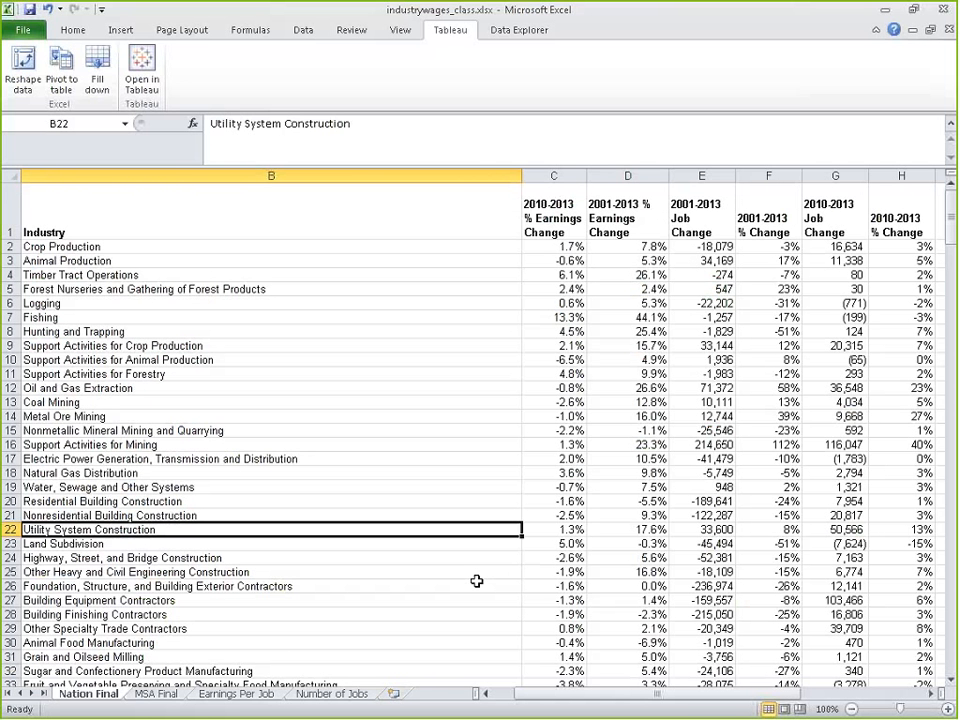
- Select the Crop Production 2001-2013 Job Change cell, switch back to Tableau and change the colour field's aggregation to average
left_click(709, 247)
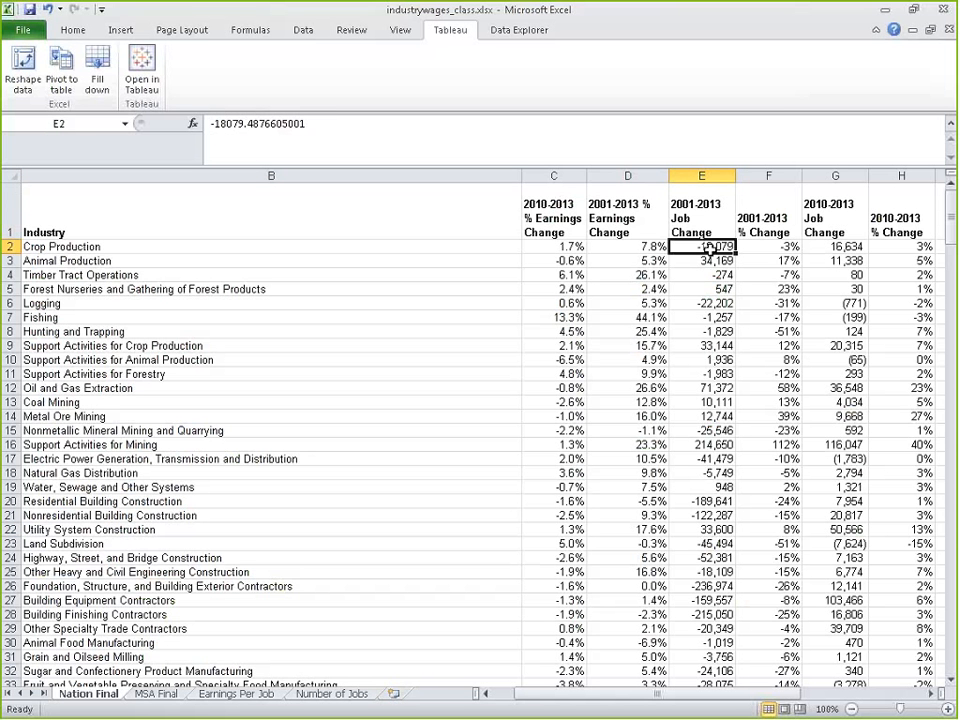
left_click(887, 11)
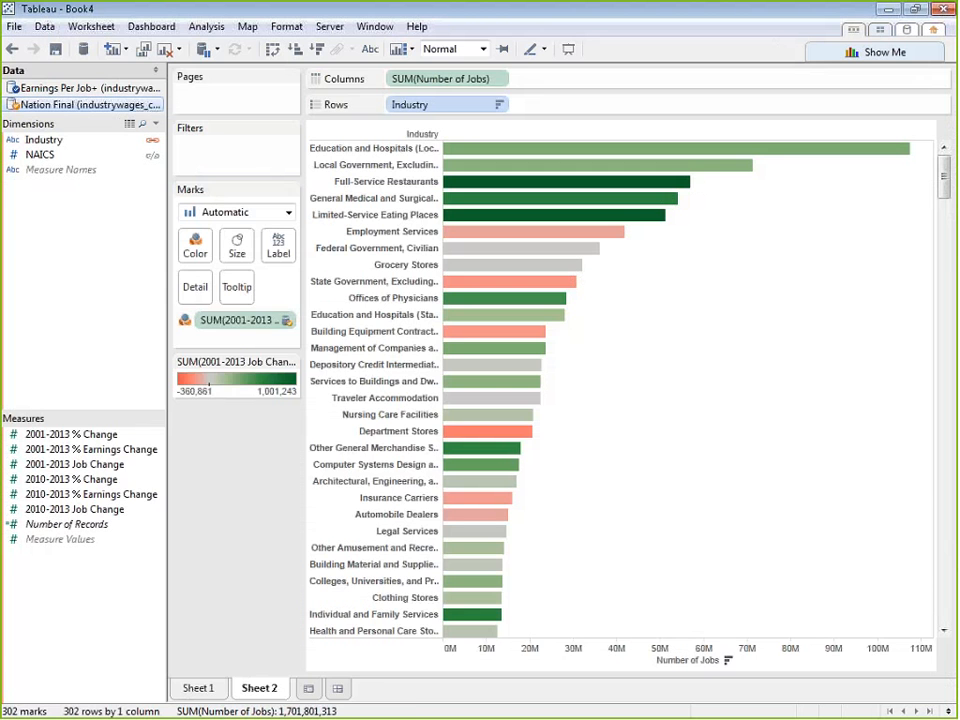
left_click(287, 320)
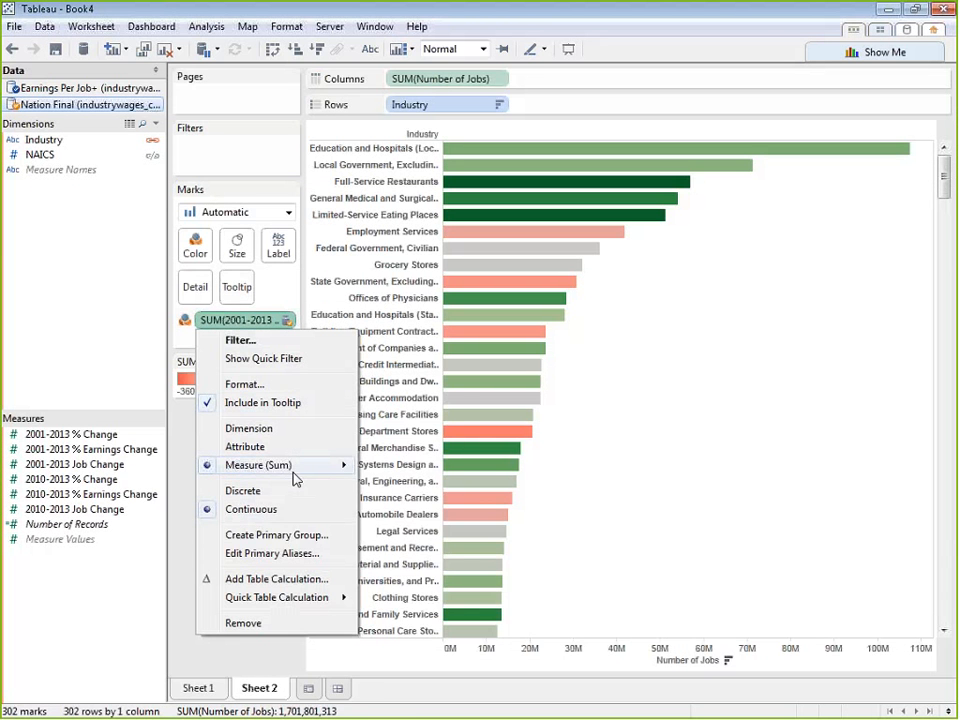
mouse_move(296, 468)
left_click(381, 485)
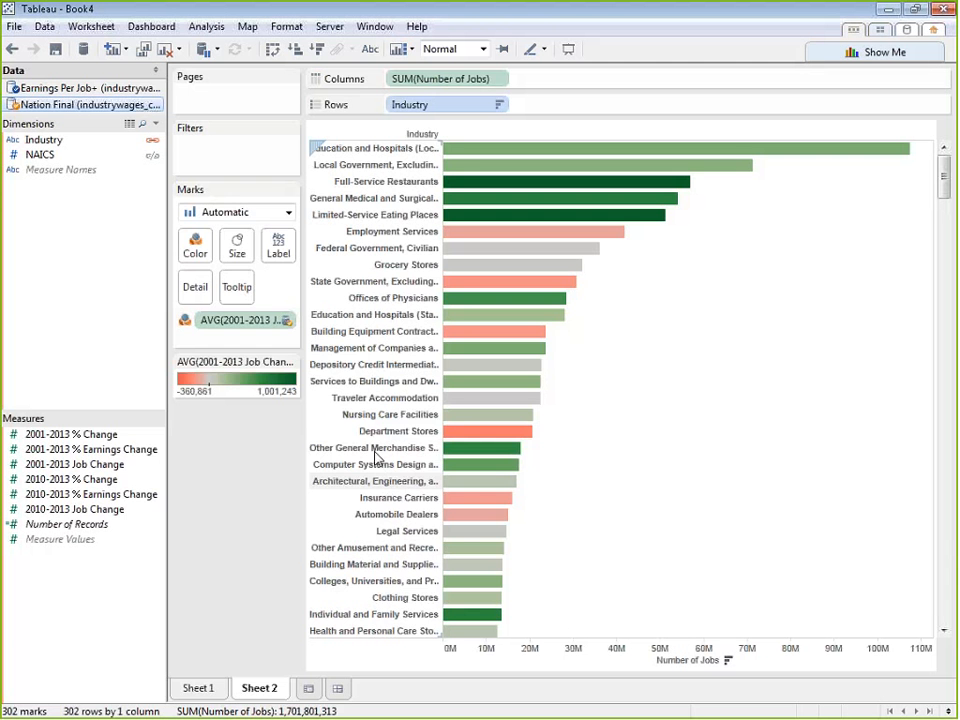
left_click(287, 321)
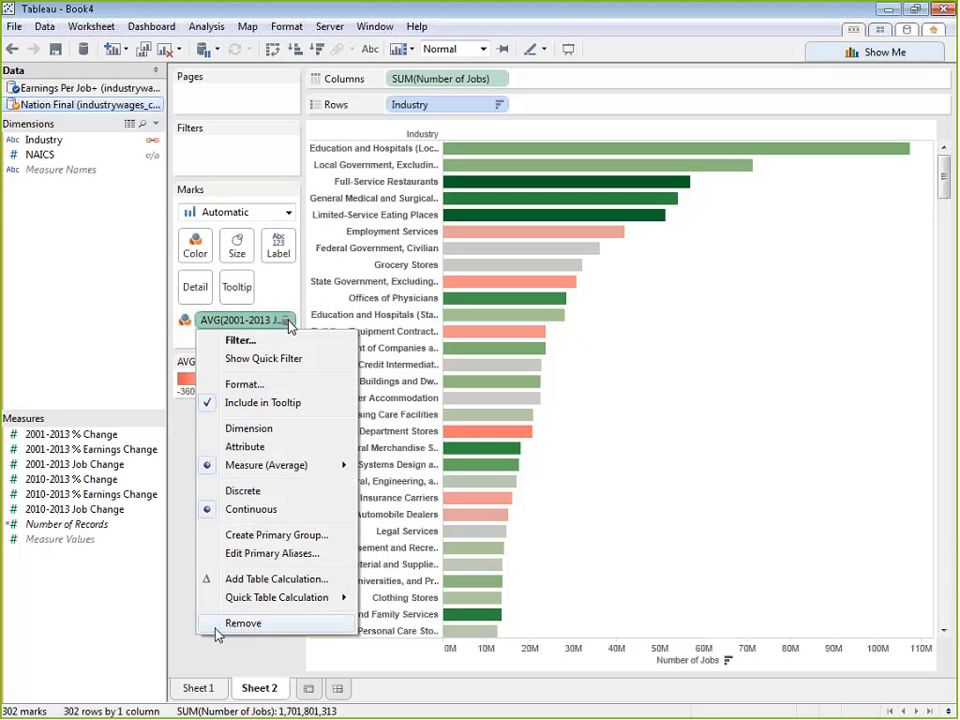
left_click(251, 655)
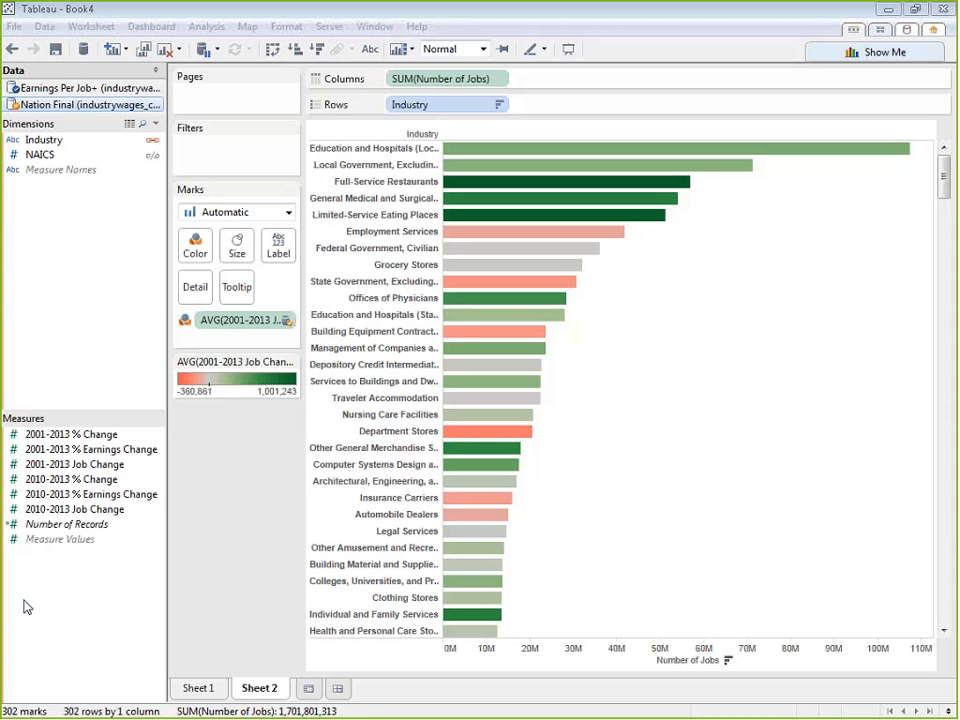
key("alt+Tab")
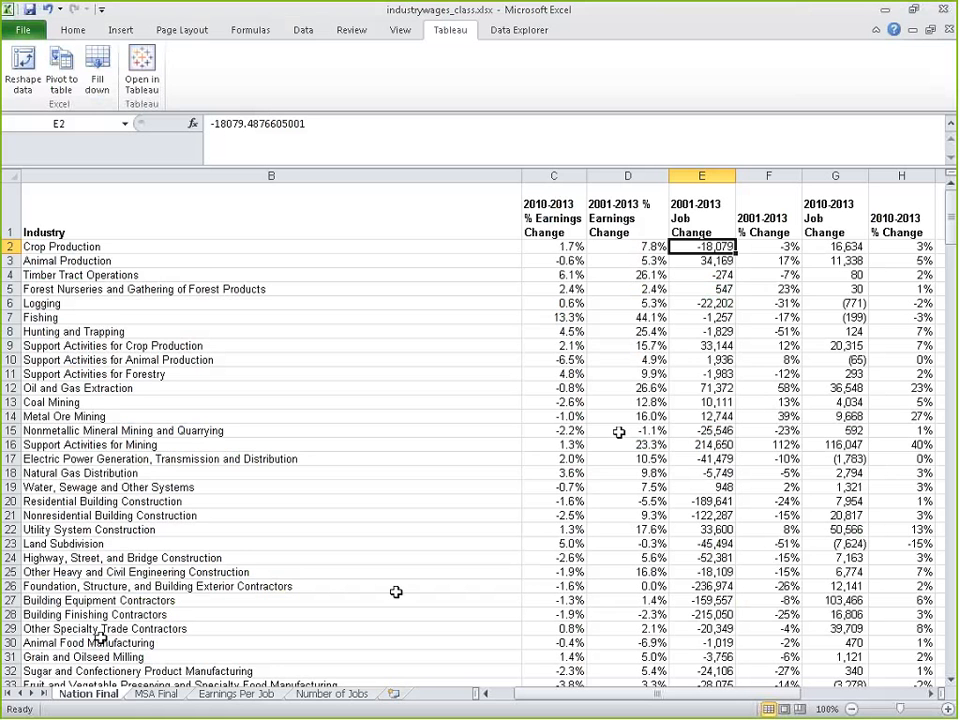
double_click(702, 332)
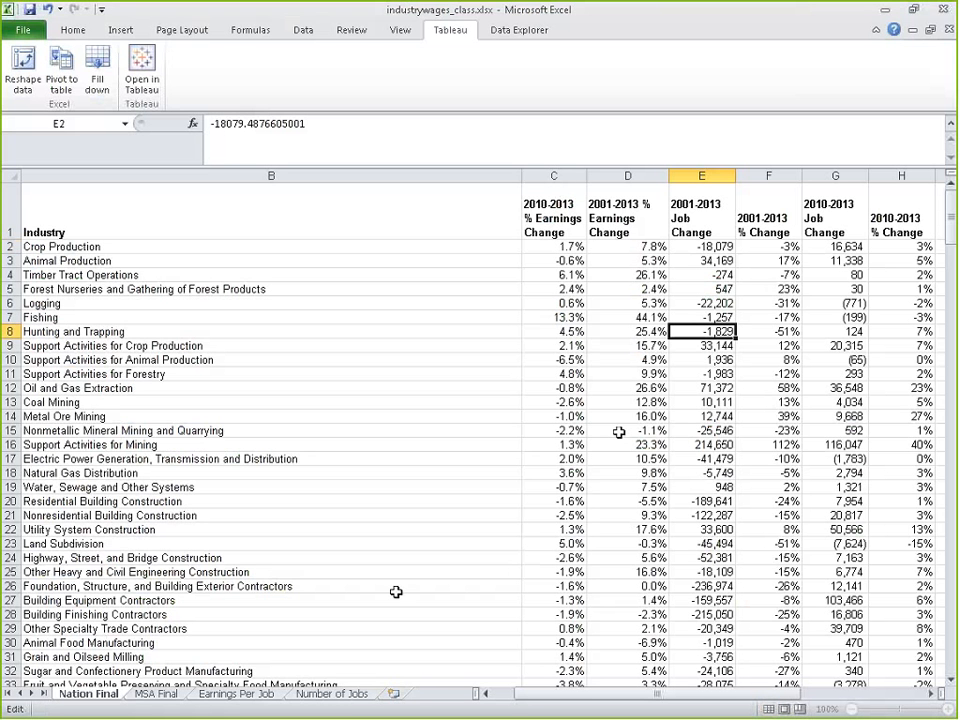
left_click_drag(306, 124, 170, 125)
type("999999999999999")
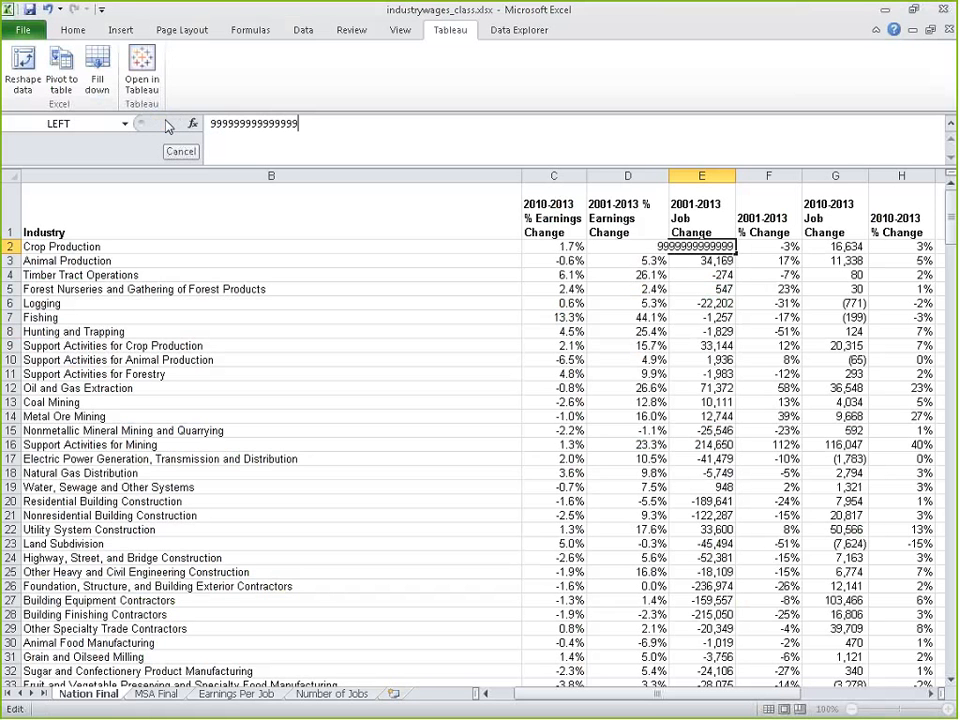
key("Return")
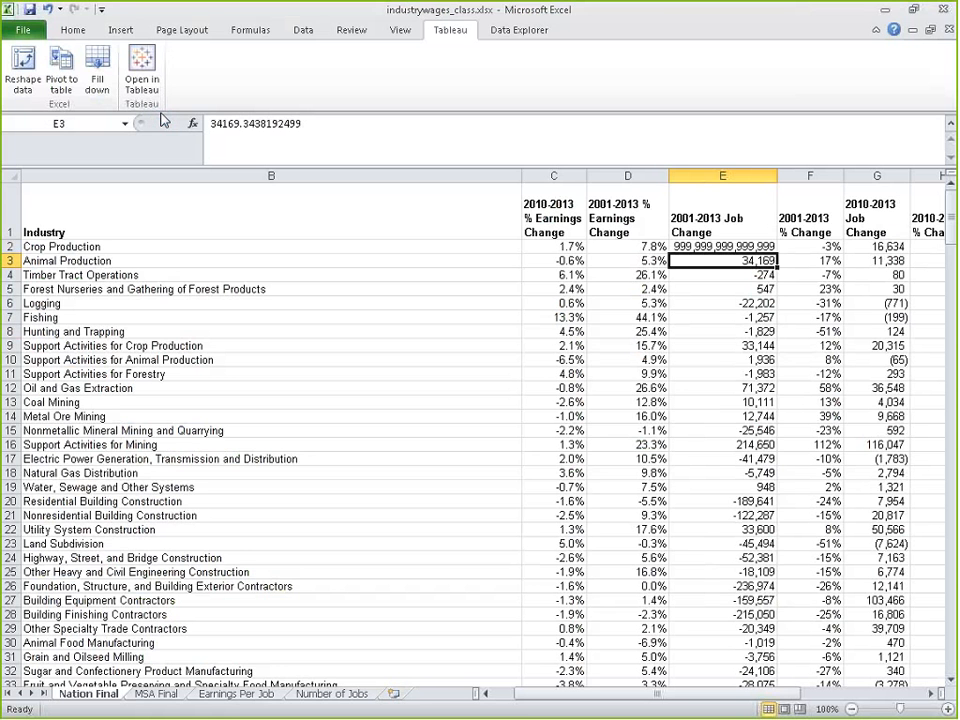
left_click(30, 10)
- Switch to Tableau, refresh the Nation Final data source and find the Crop Production bar in the chart
left_click(886, 9)
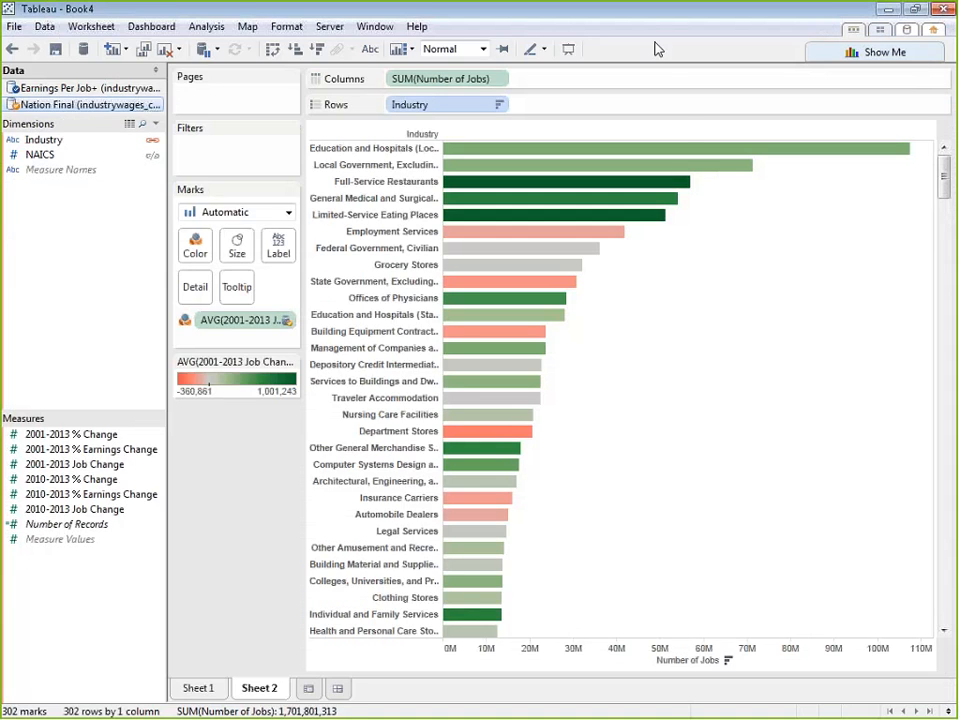
right_click(129, 109)
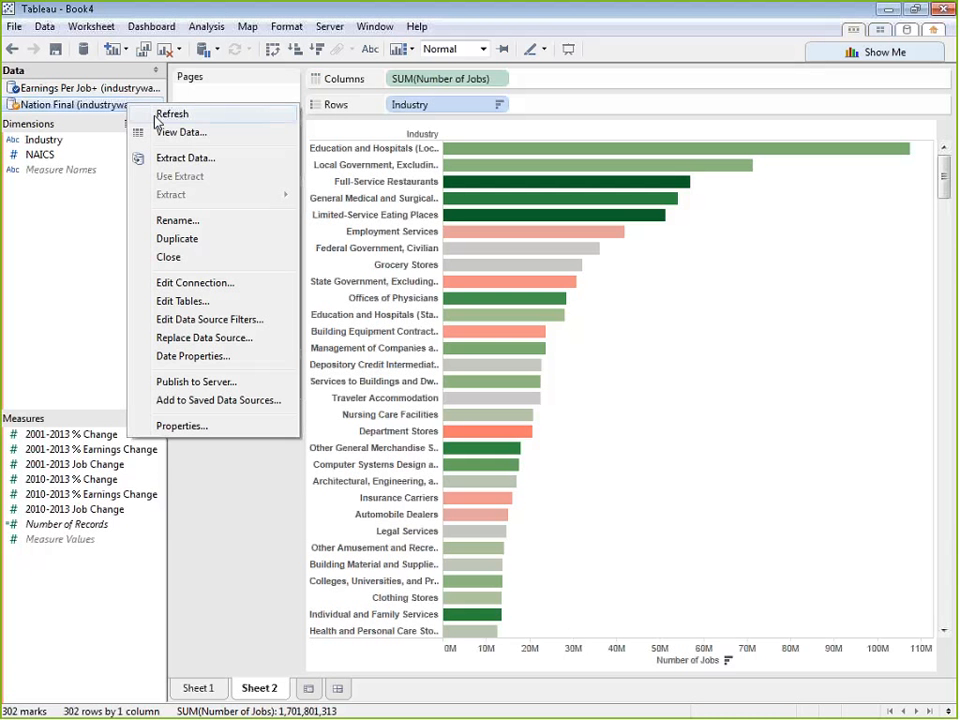
left_click(161, 118)
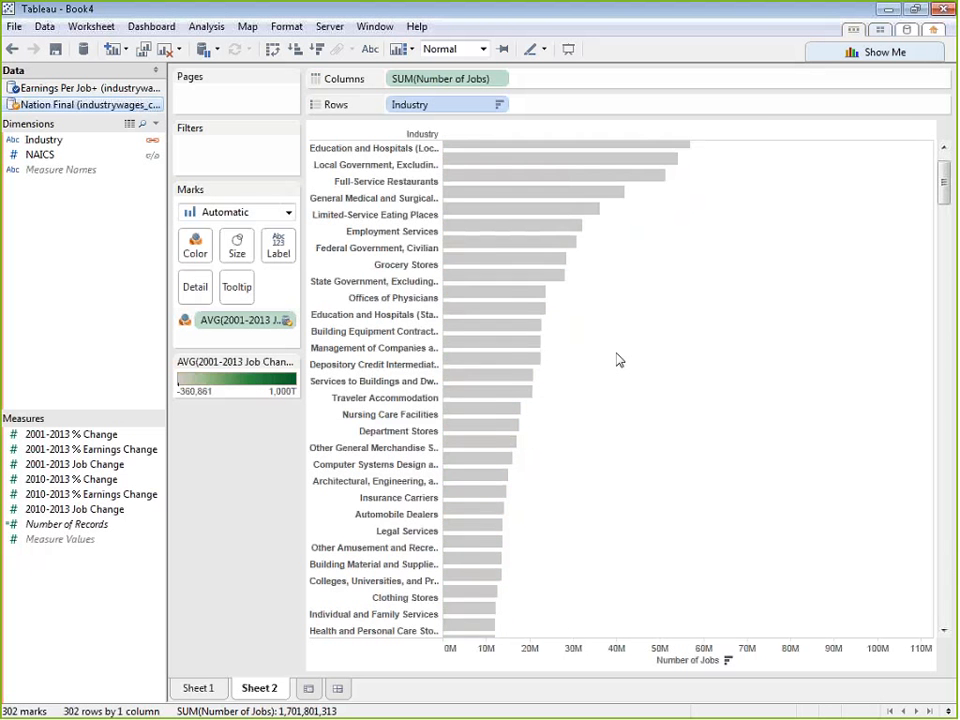
scroll(619, 358, "down", 15)
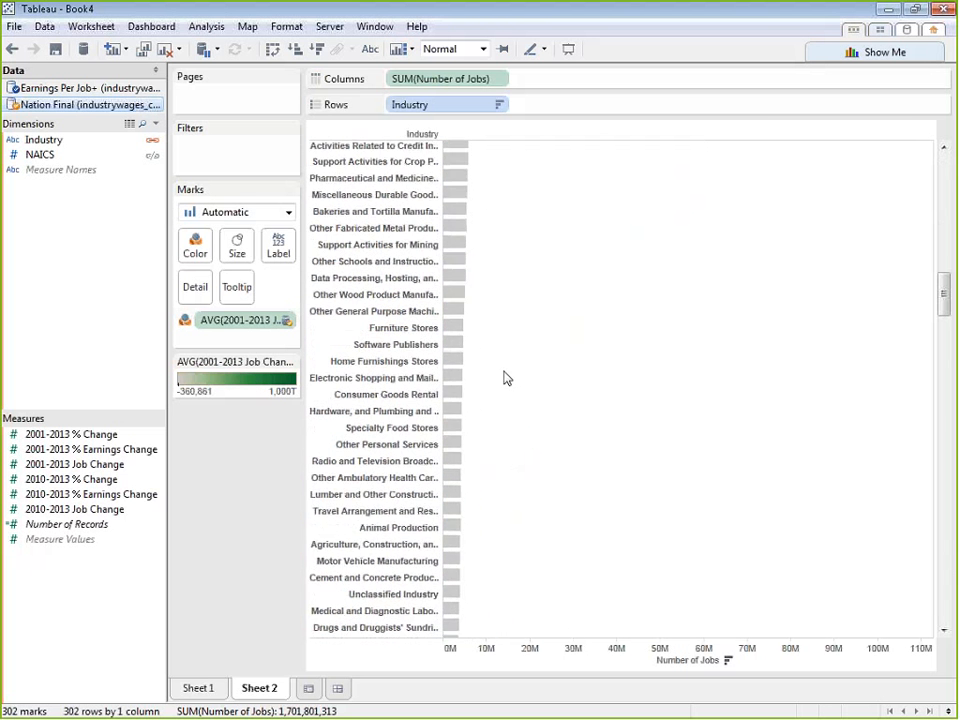
scroll(506, 377, "up", 10)
mouse_move(467, 241)
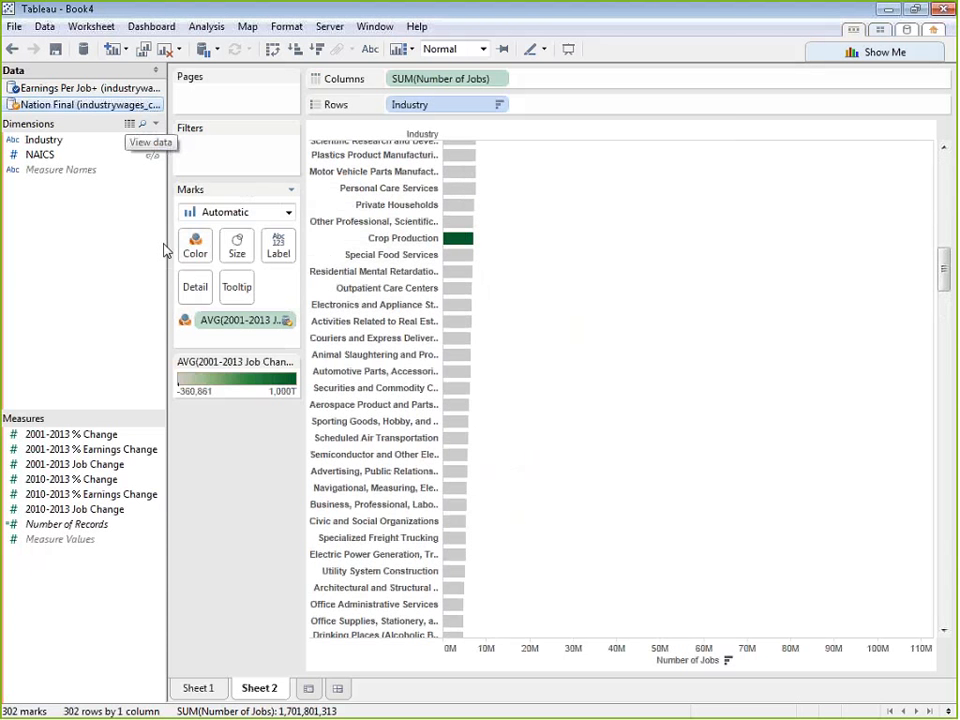
- Undo the average aggregation and the 2001-2013 Job Change colouring of the bars
right_click(102, 102)
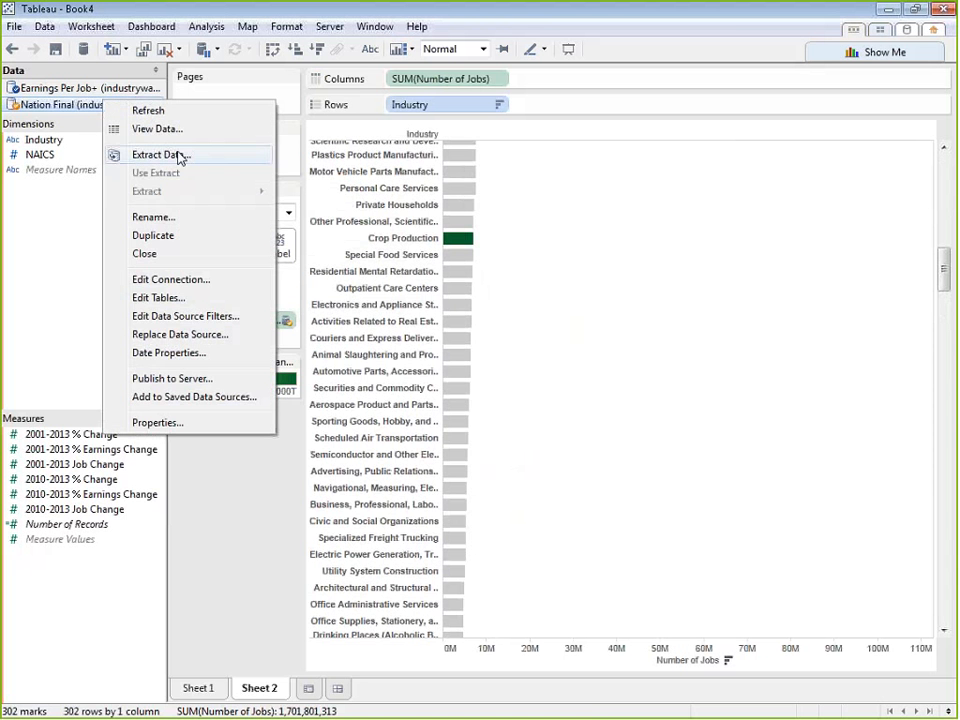
left_click(367, 16)
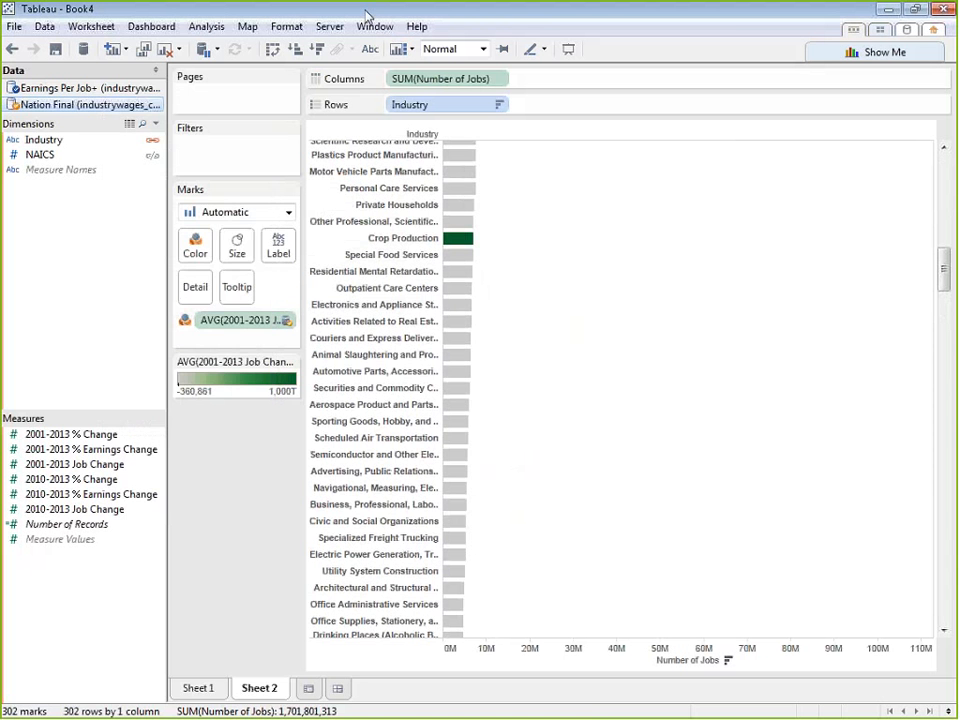
left_click(13, 50)
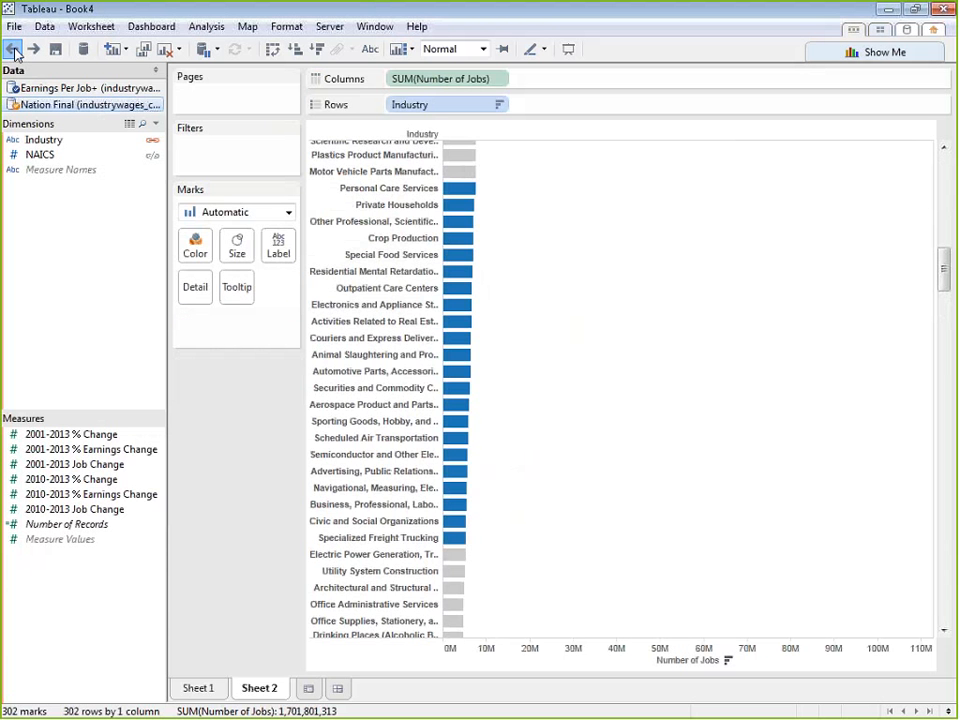
left_click(13, 50)
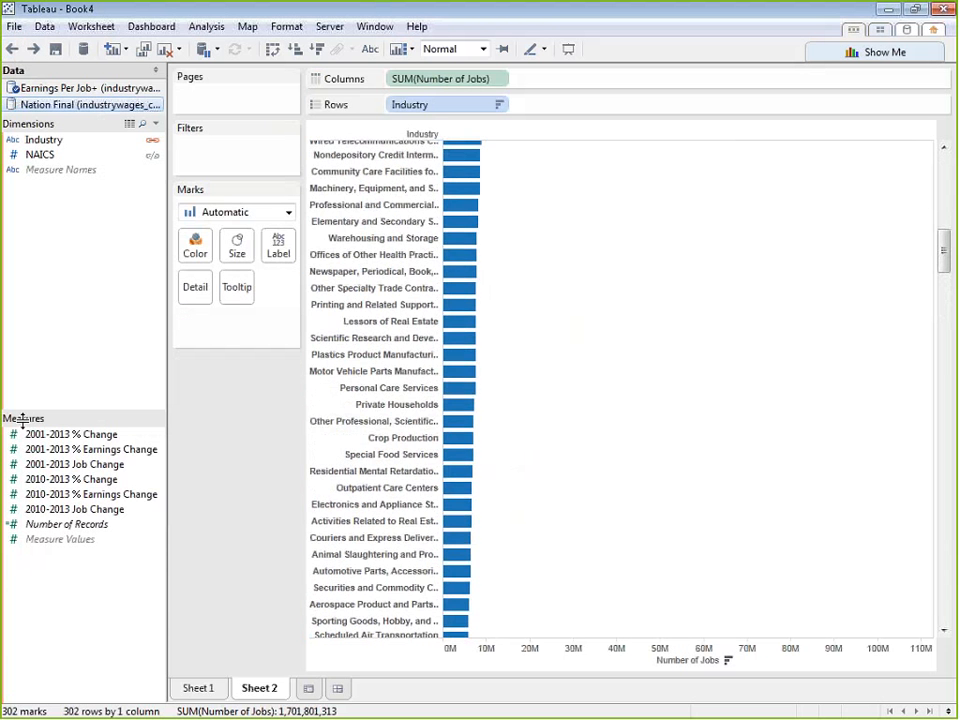
- Switch to Excel, undo the change to Crop Production's job change value and save the workbook
key("alt+Tab")
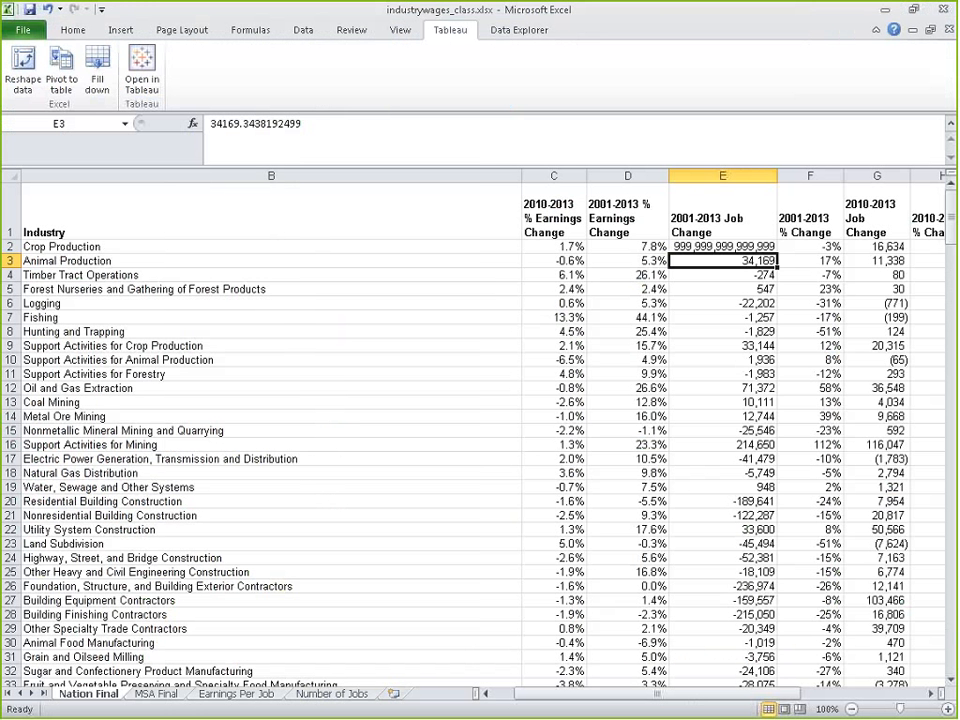
left_click(50, 9)
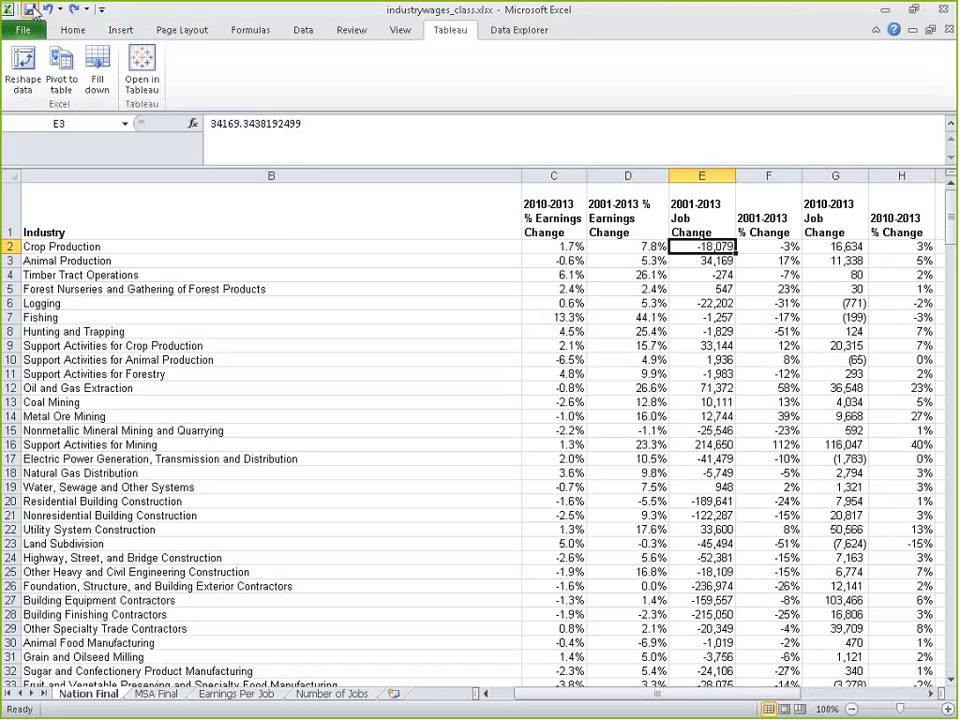
left_click(31, 9)
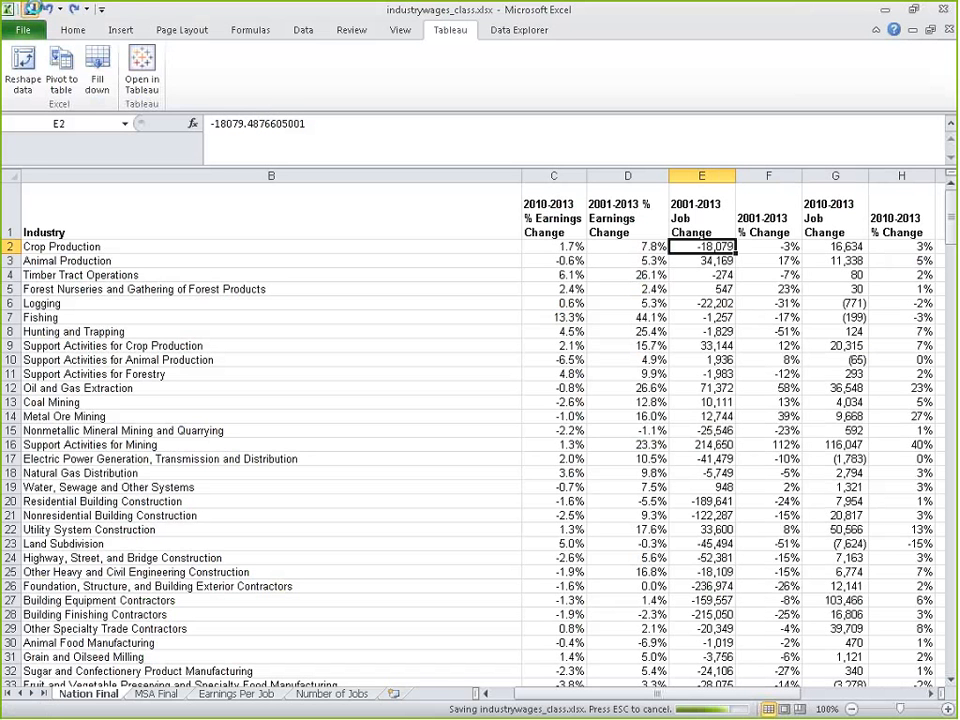
- Switch to Tableau, redo the colouring by the sum of 2001-2013 Job Change and refresh the Nation Final data source
left_click(886, 10)
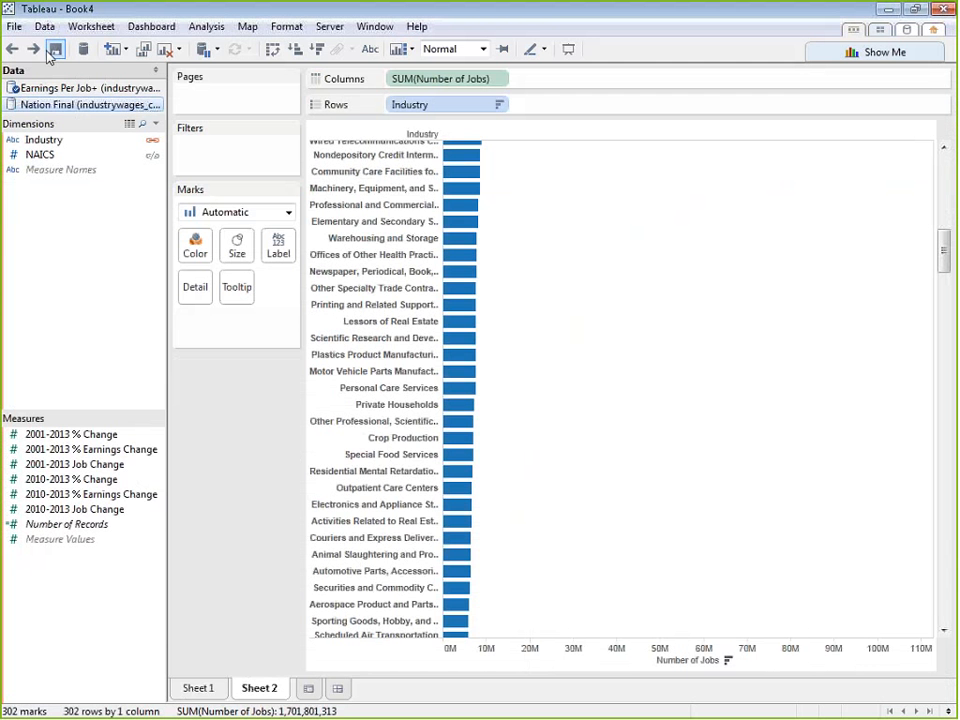
left_click(33, 49)
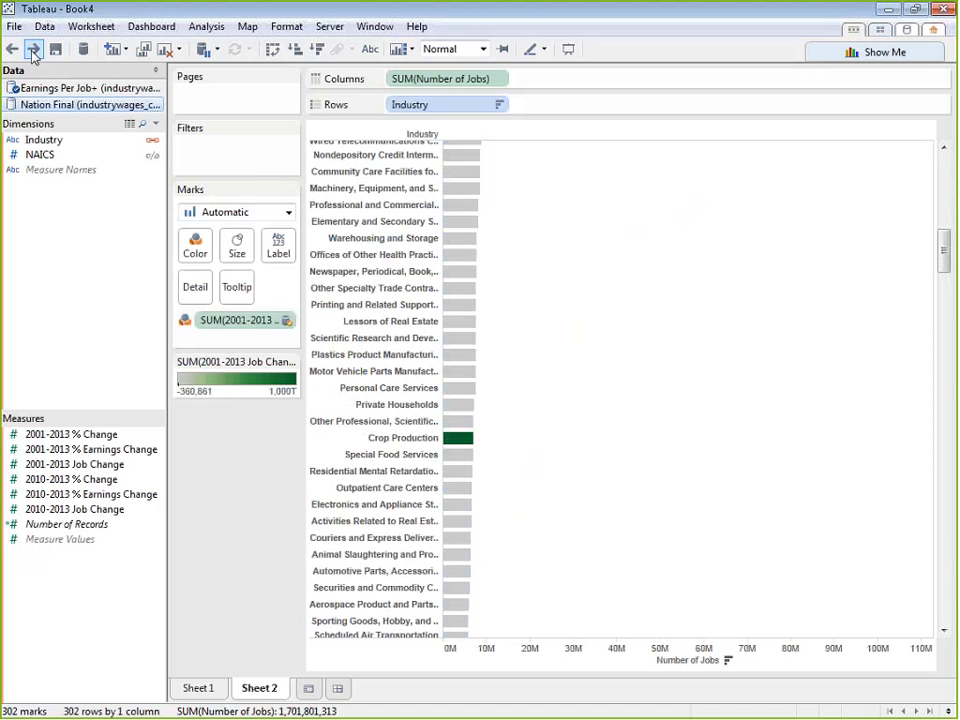
right_click(70, 112)
left_click(147, 122)
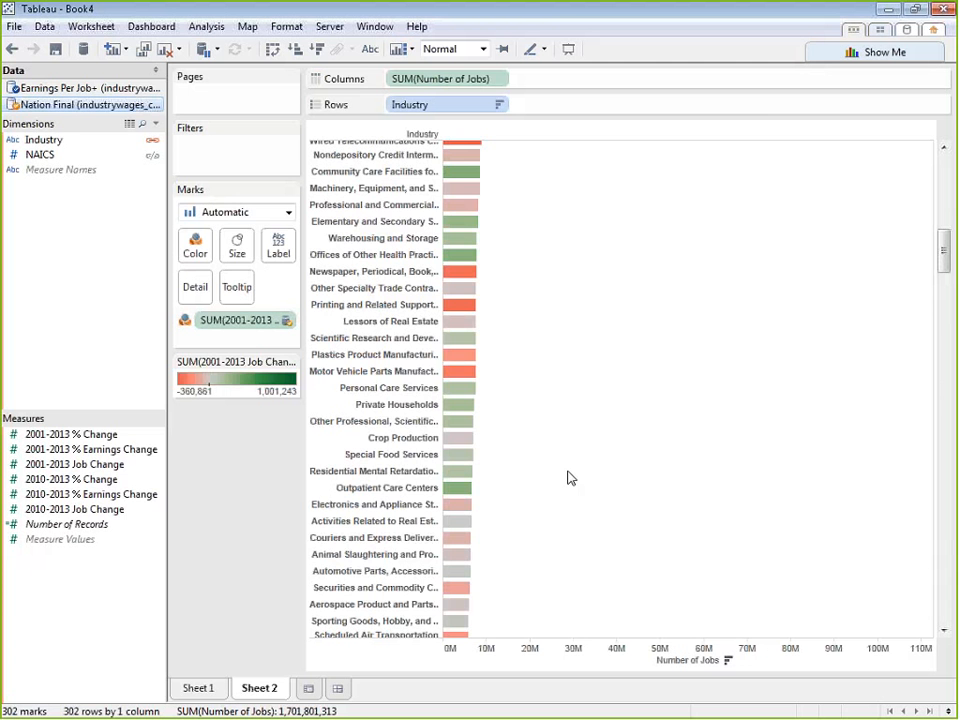
scroll(565, 480, "up", 15)
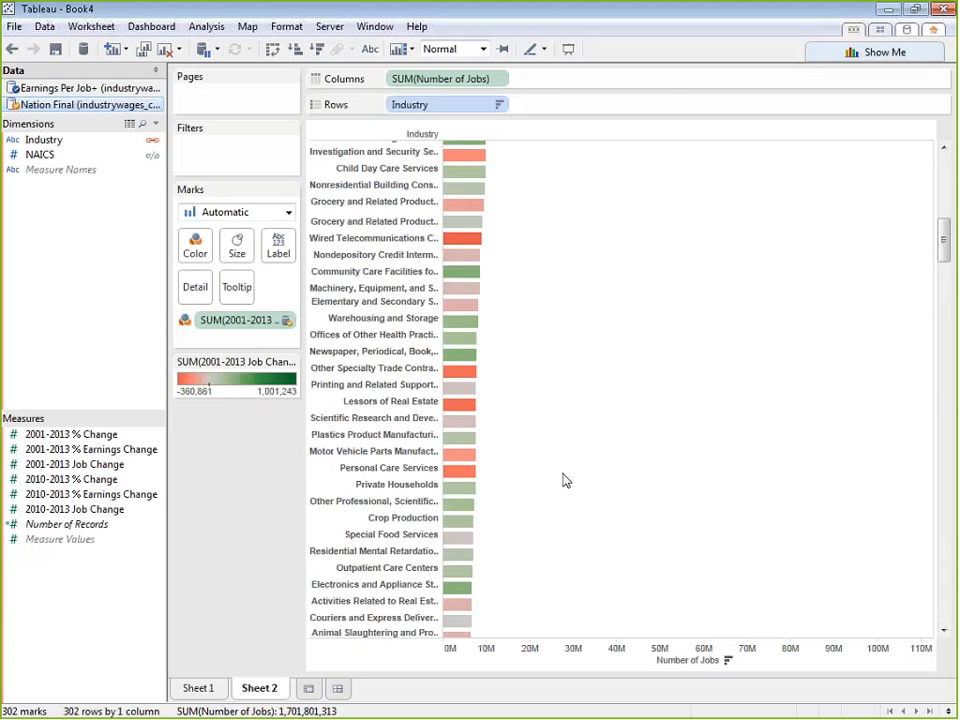
scroll(565, 481, "up", 1)
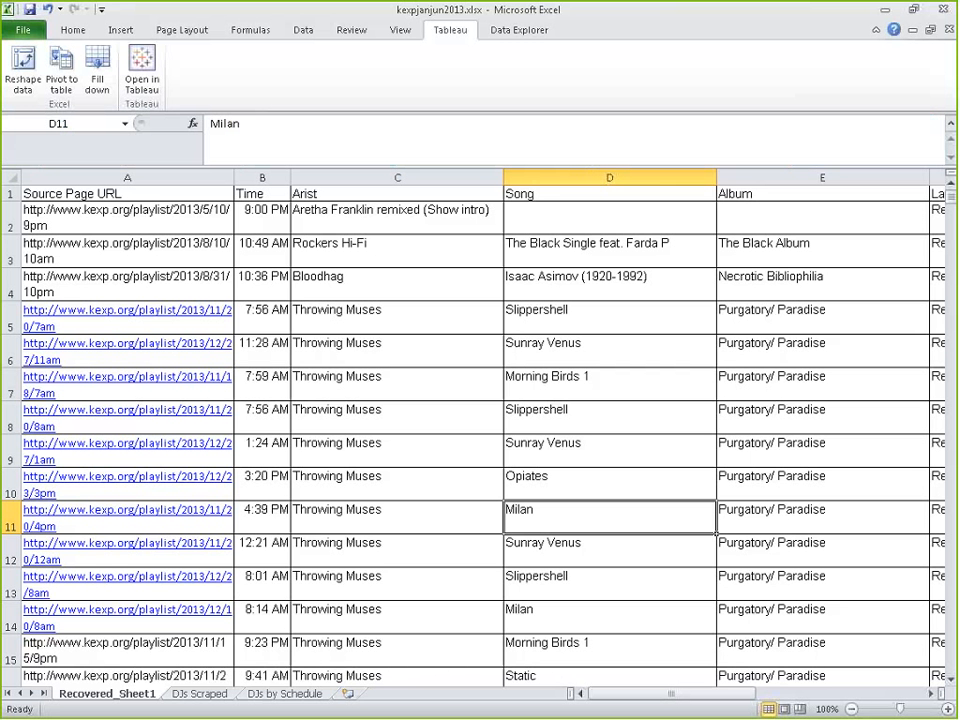
- Examine the playlist columns and the first and last rows of Recovered_Sheet1 in kexpjanjun2013.xlsx, including the source page URLs
left_click_drag(774, 693, 671, 693)
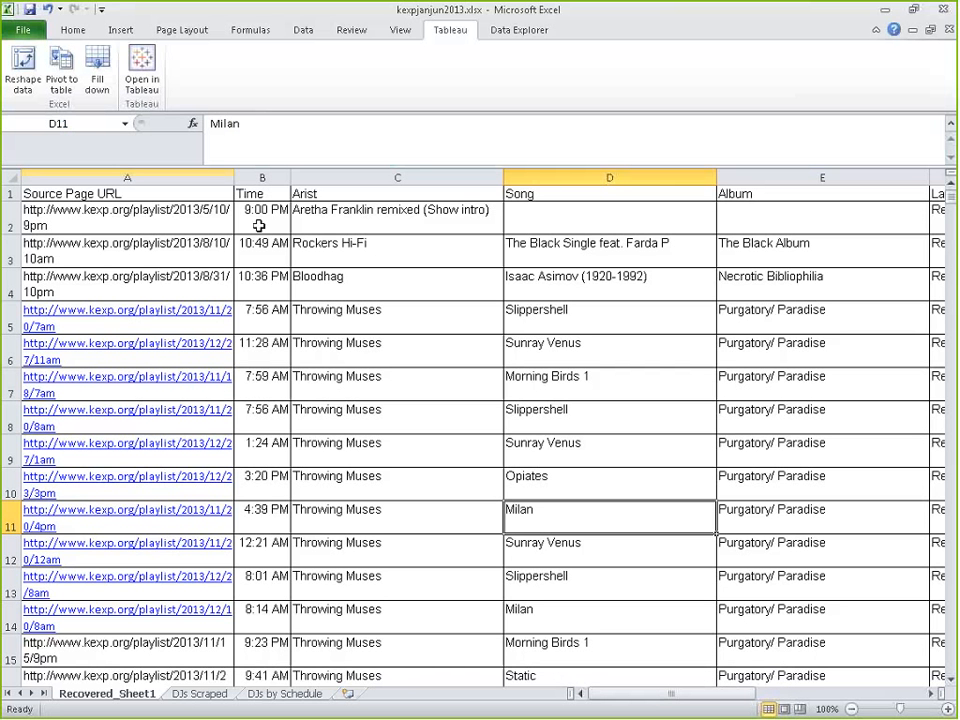
scroll(259, 360, "down", 8)
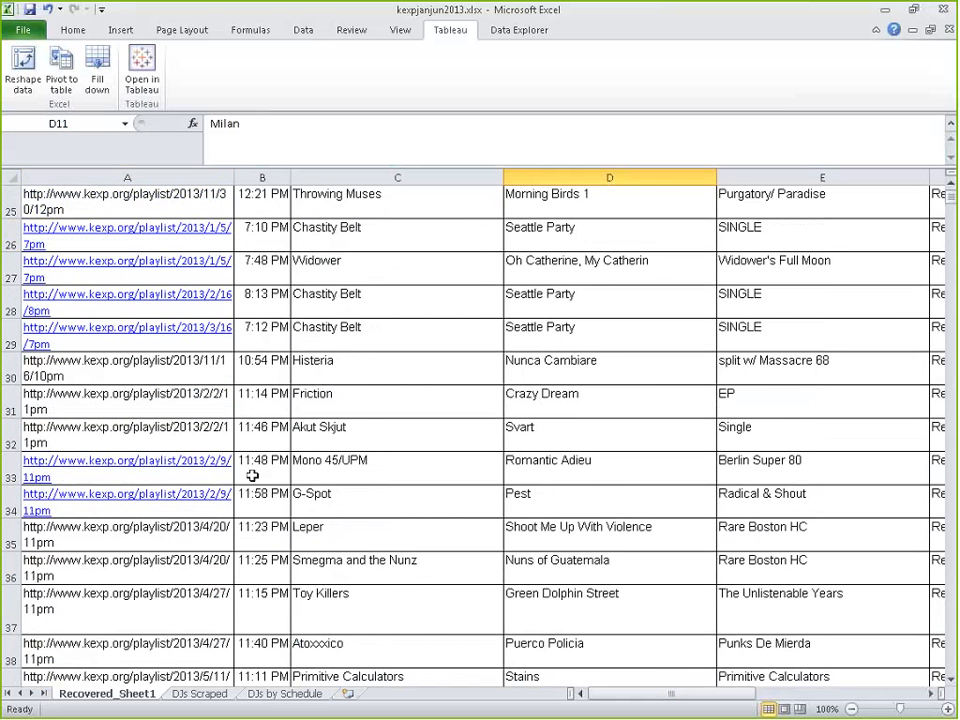
left_click(625, 695)
scroll(541, 546, "up", 8)
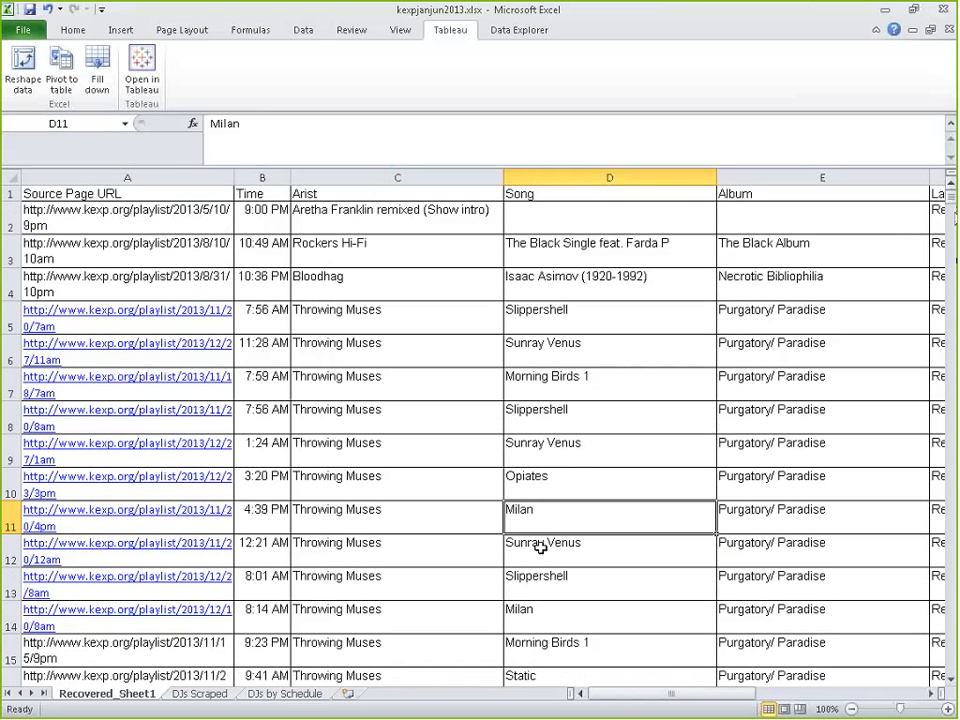
left_click_drag(952, 200, 937, 693)
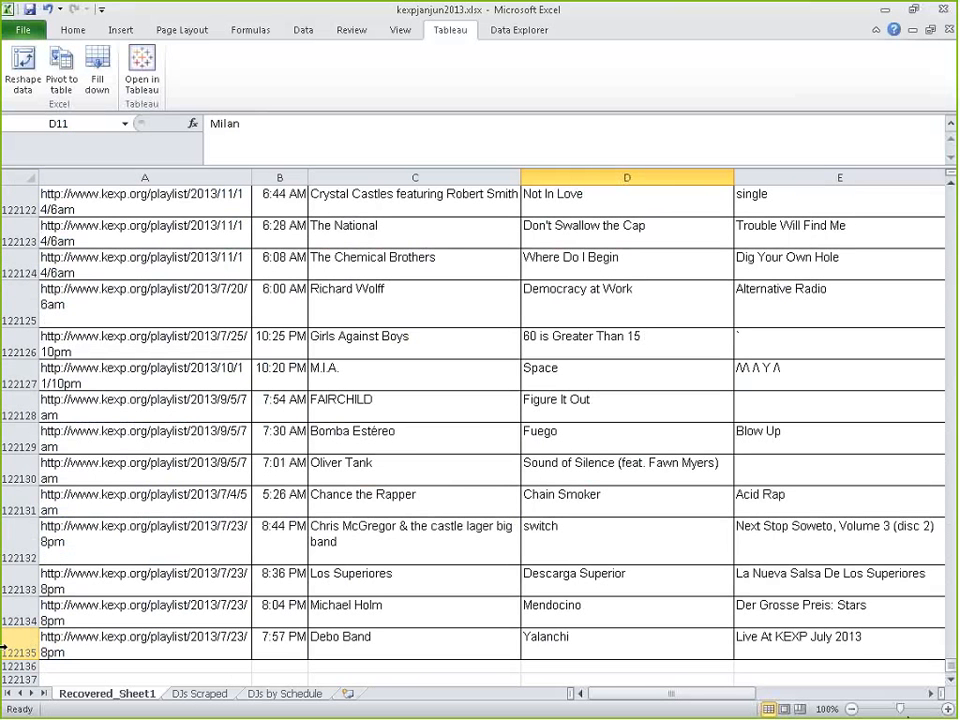
left_click_drag(675, 693, 285, 658)
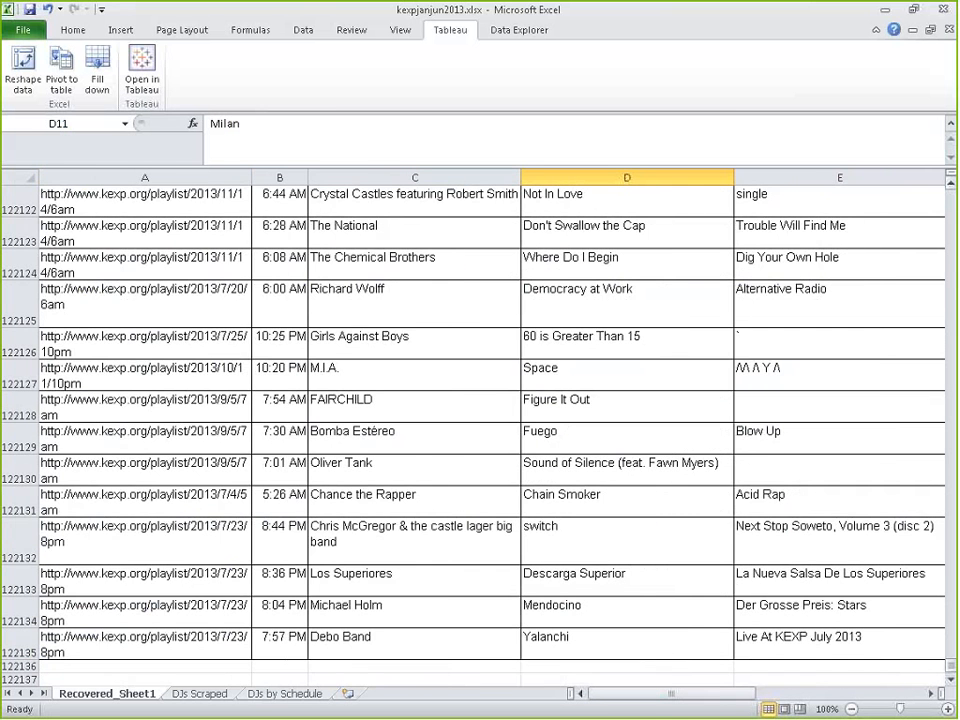
left_click_drag(951, 666, 951, 185)
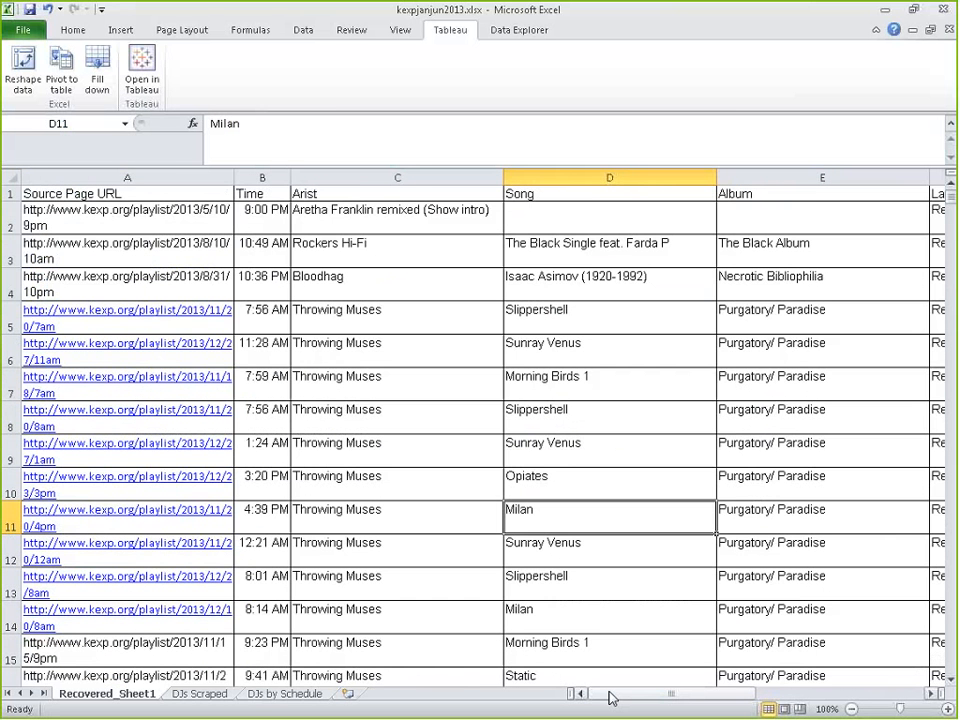
mouse_move(612, 697)
left_mouse_down()
mouse_move(767, 707)
mouse_move(800, 705)
mouse_move(746, 699)
mouse_move(810, 692)
mouse_move(595, 700)
left_mouse_up()
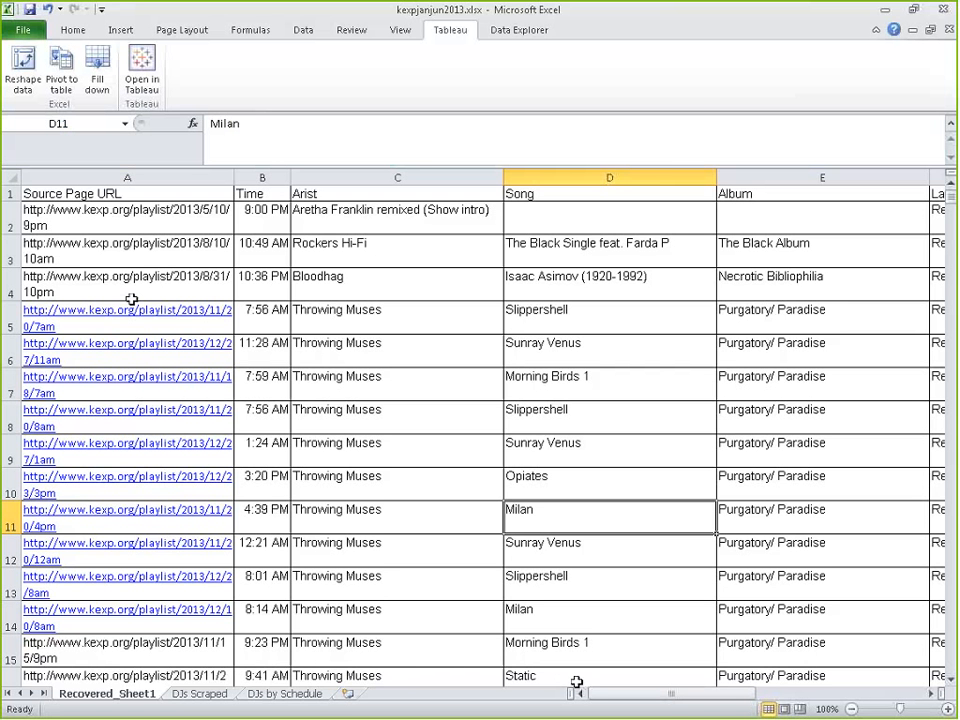
left_click(99, 224)
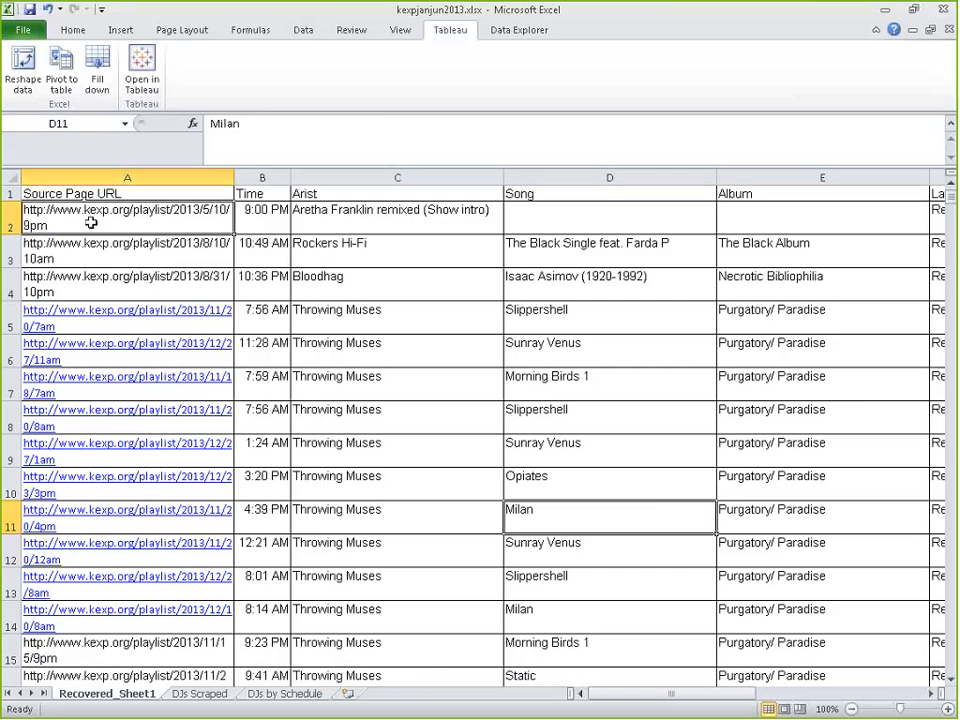
- Copy the Throwing Muses source page URL in cell A5 of Recovered_Sheet1
left_click(90, 244)
left_click(62, 291)
left_click(125, 313)
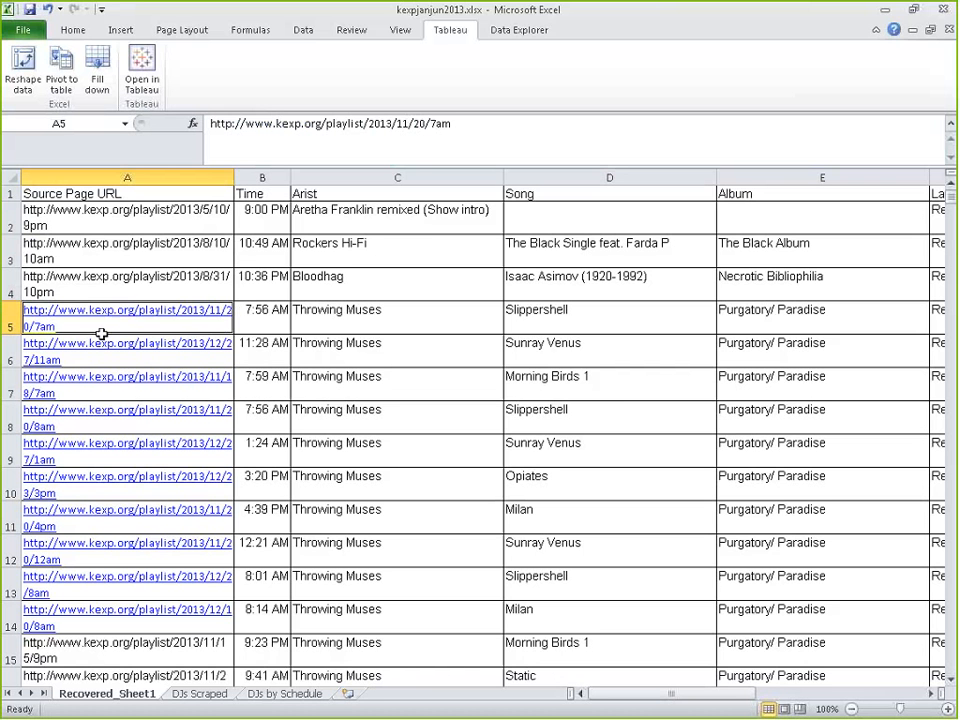
key("ctrl+c")
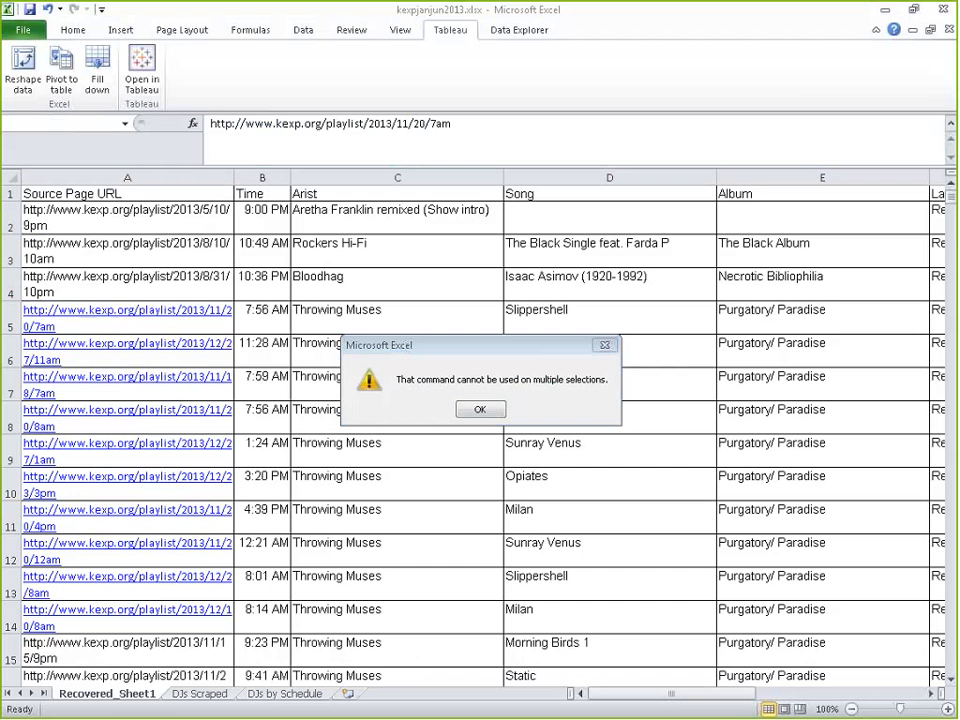
left_click(484, 410)
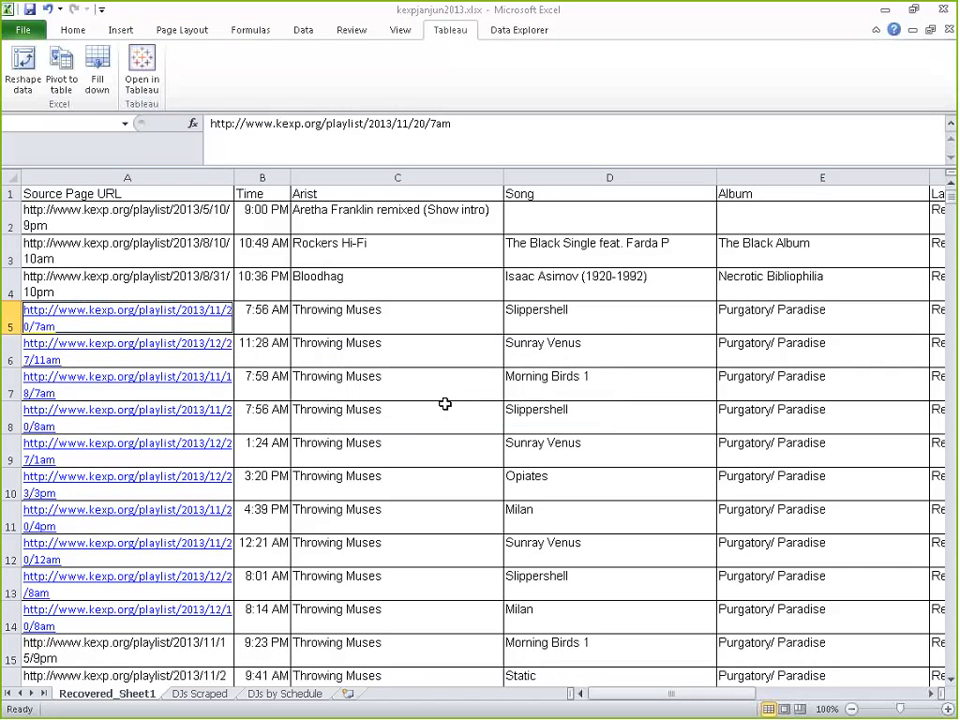
left_click(172, 322)
key("ctrl+c")
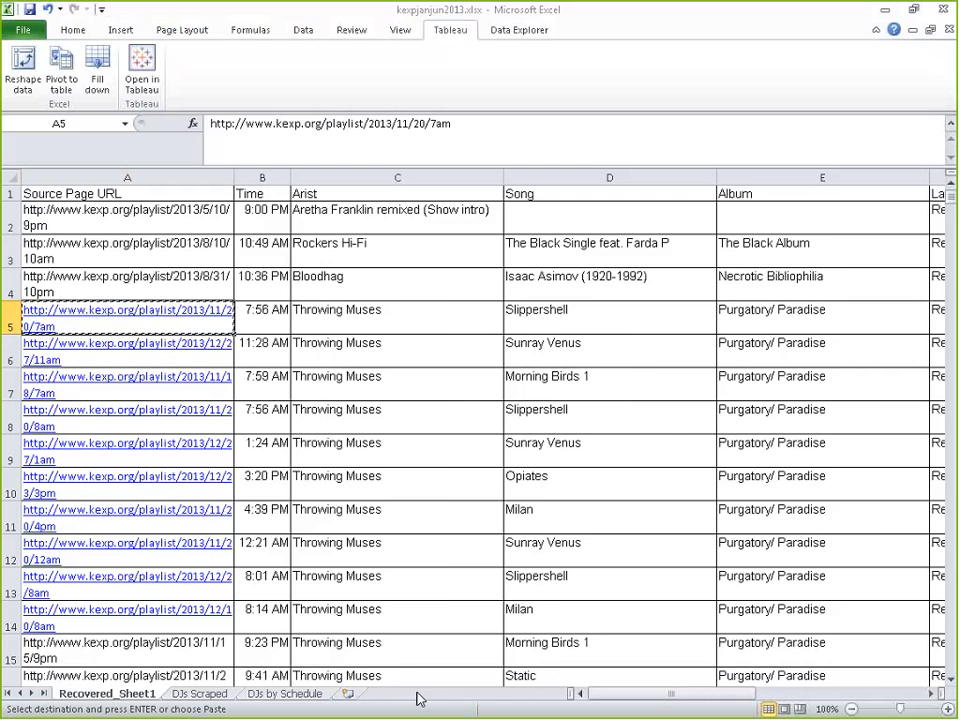
- Examine the columns of the DJs Scraped sheet, from Source Page URL through to Dj name
left_click_drag(700, 697, 291, 696)
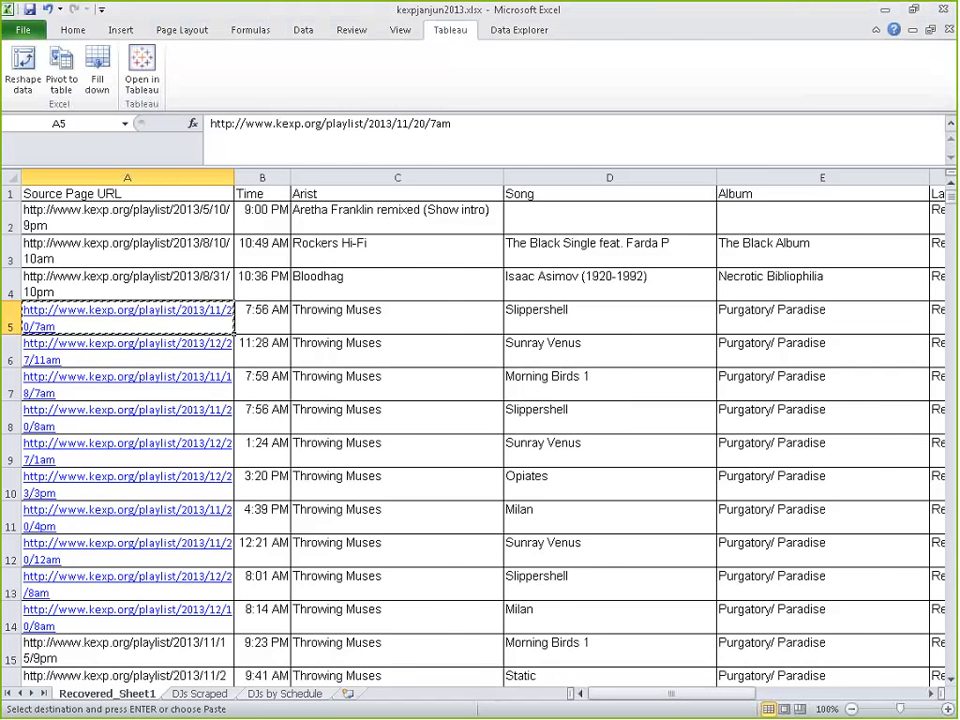
mouse_move(671, 693)
left_mouse_down()
mouse_move(799, 699)
mouse_move(671, 697)
left_mouse_up()
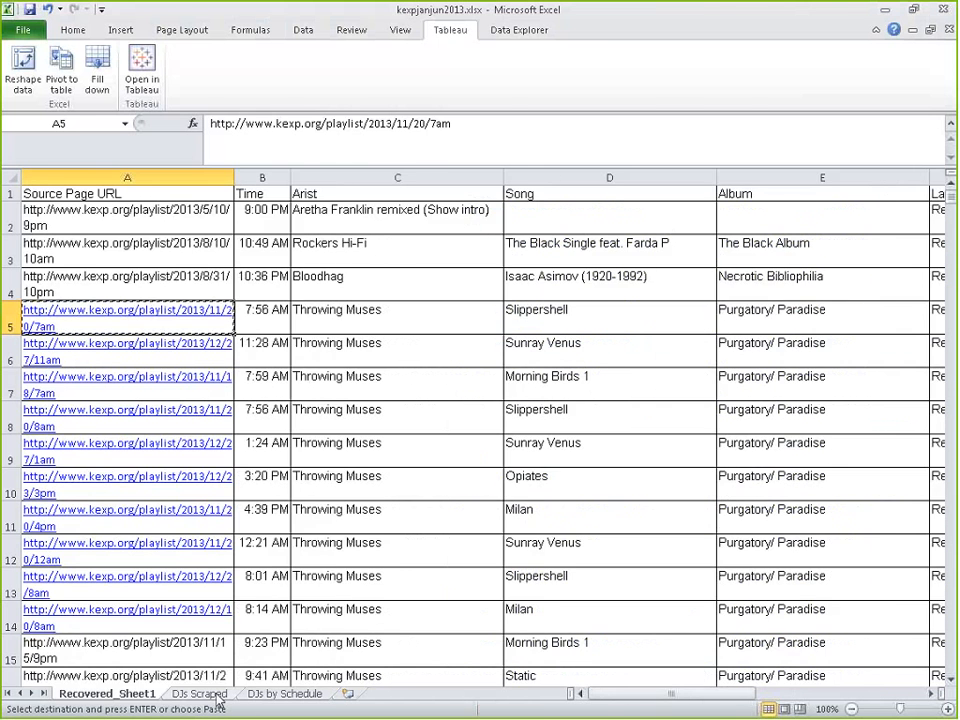
left_click(214, 695)
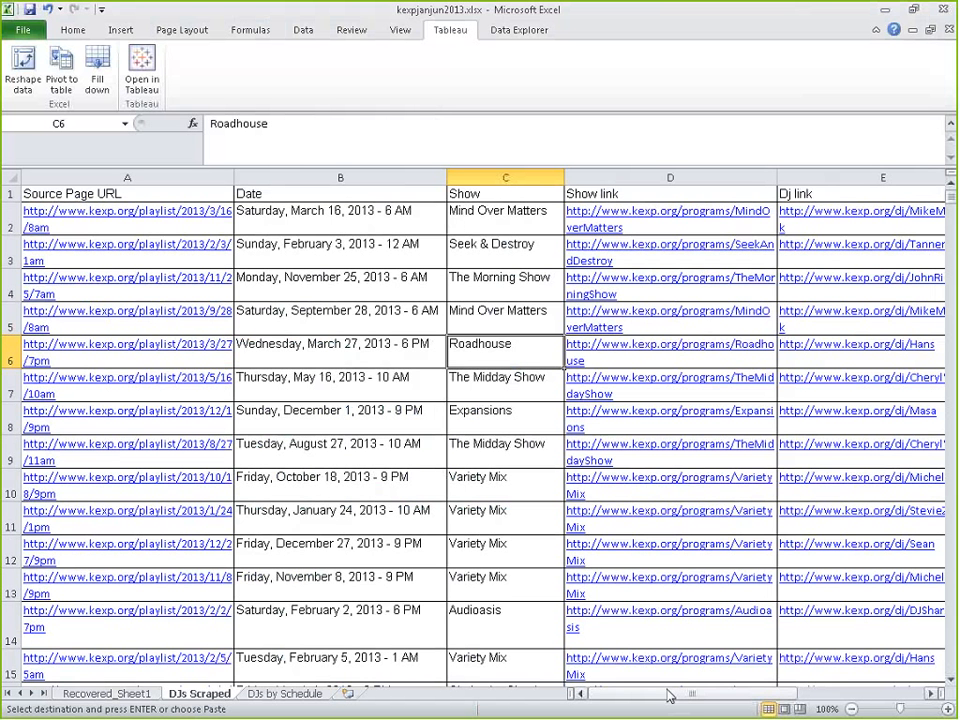
left_click_drag(671, 692, 729, 706)
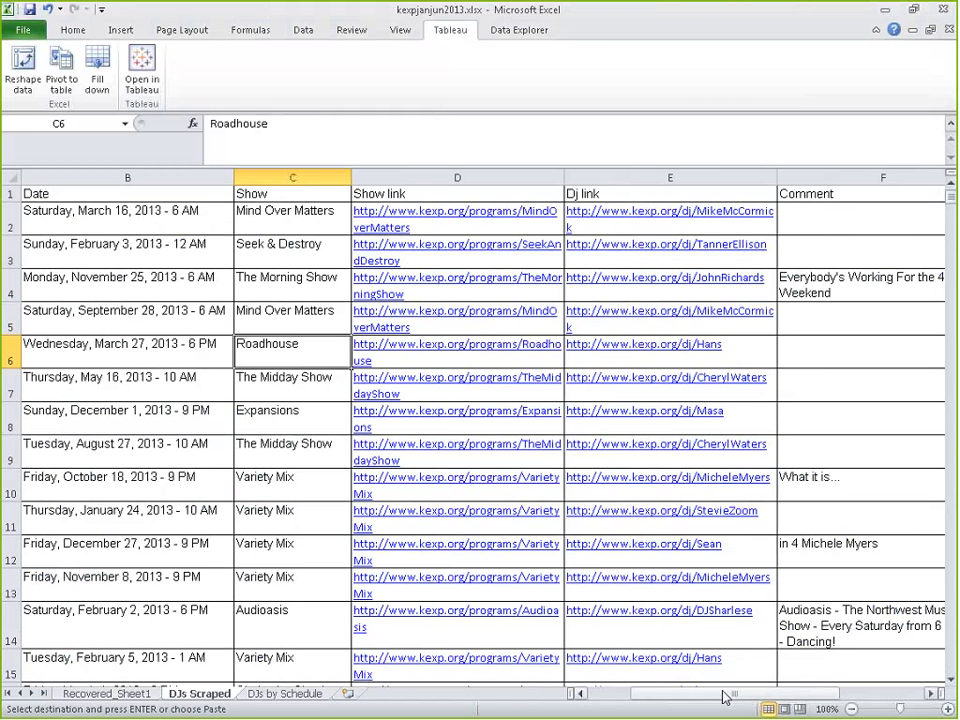
left_click_drag(724, 694, 800, 697)
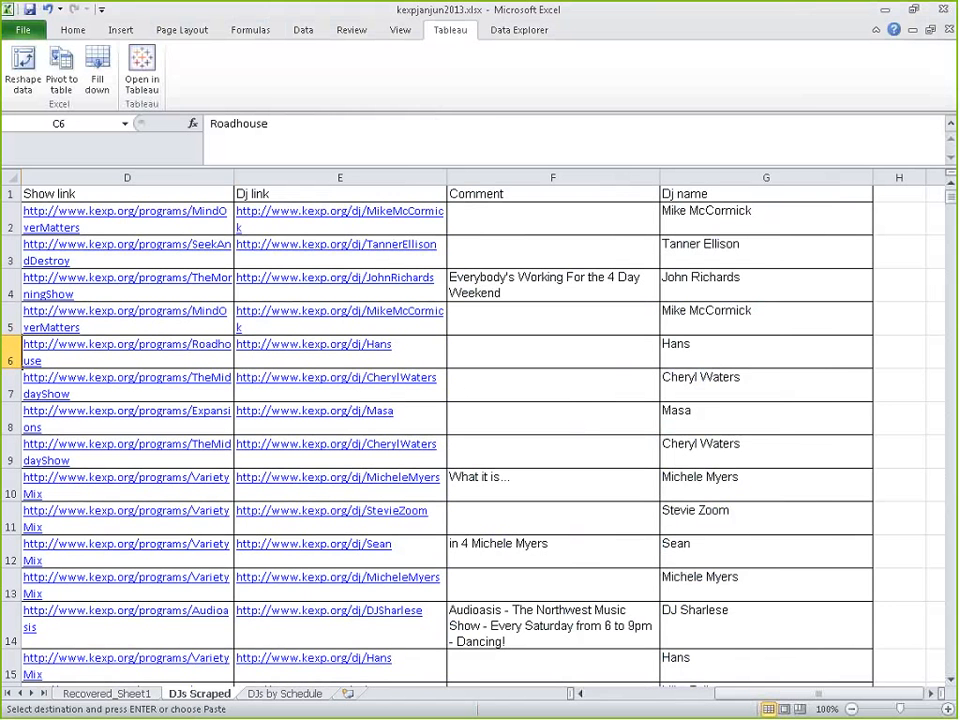
- Switch to the browser and examine the KEXP playlist page for 2013/11/20/7am, including its songs, play times and DJ comments
key("alt+Tab")
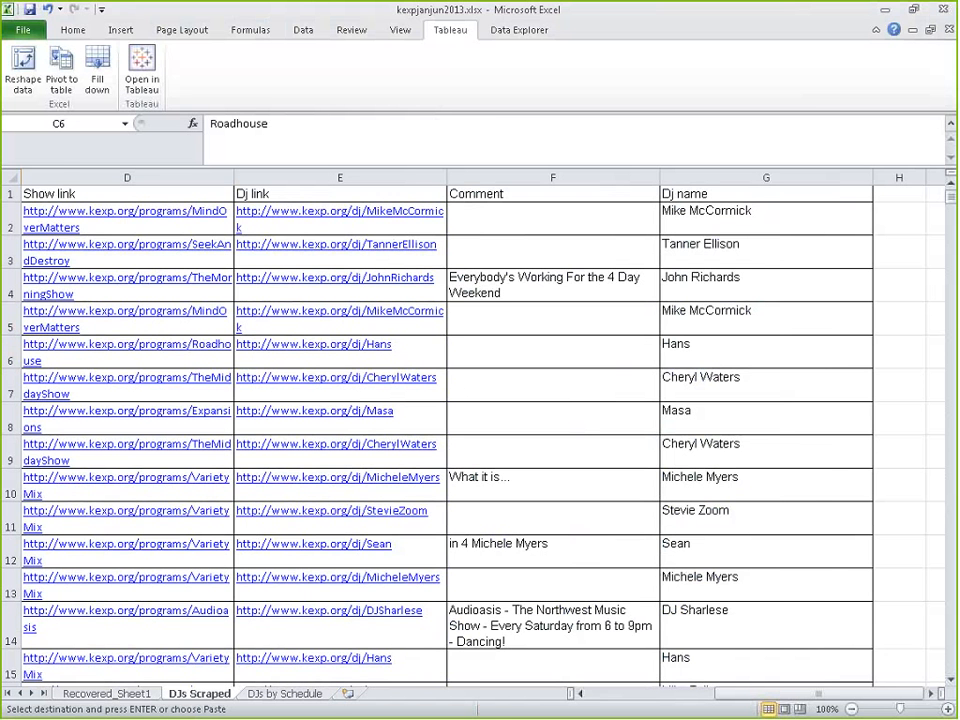
left_click_drag(0, 134, 408, 3)
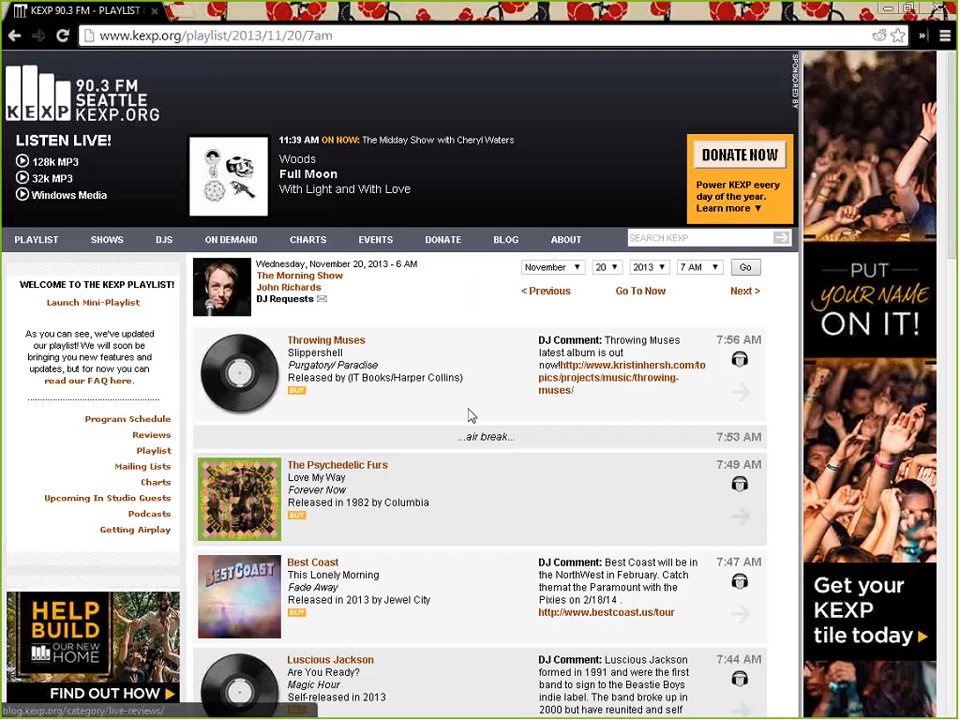
scroll(450, 521, "down", 5)
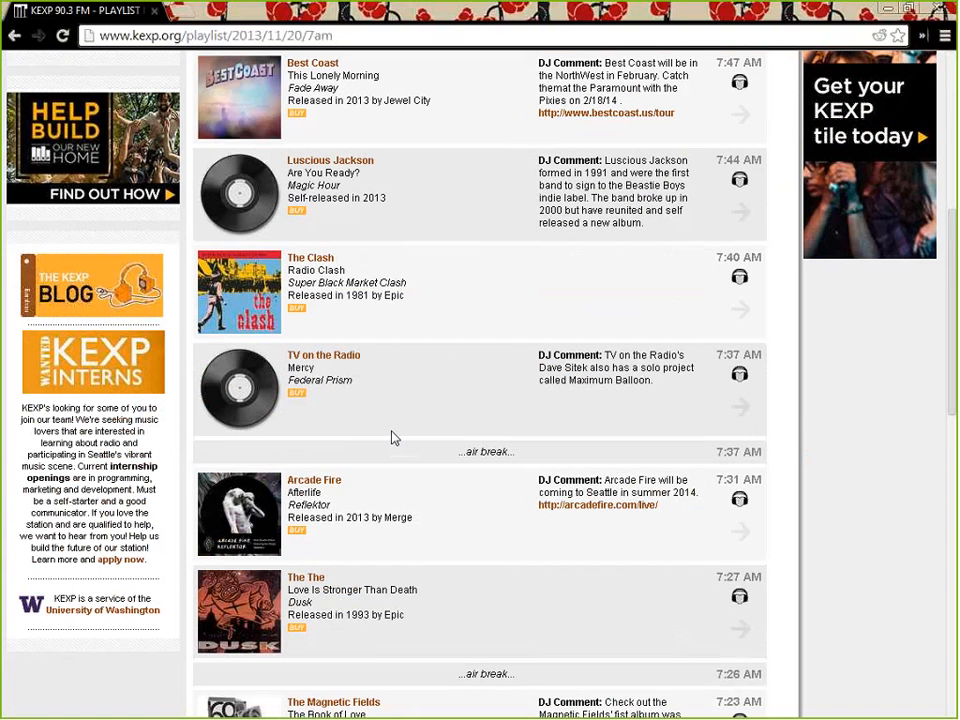
scroll(287, 706, "down", 8)
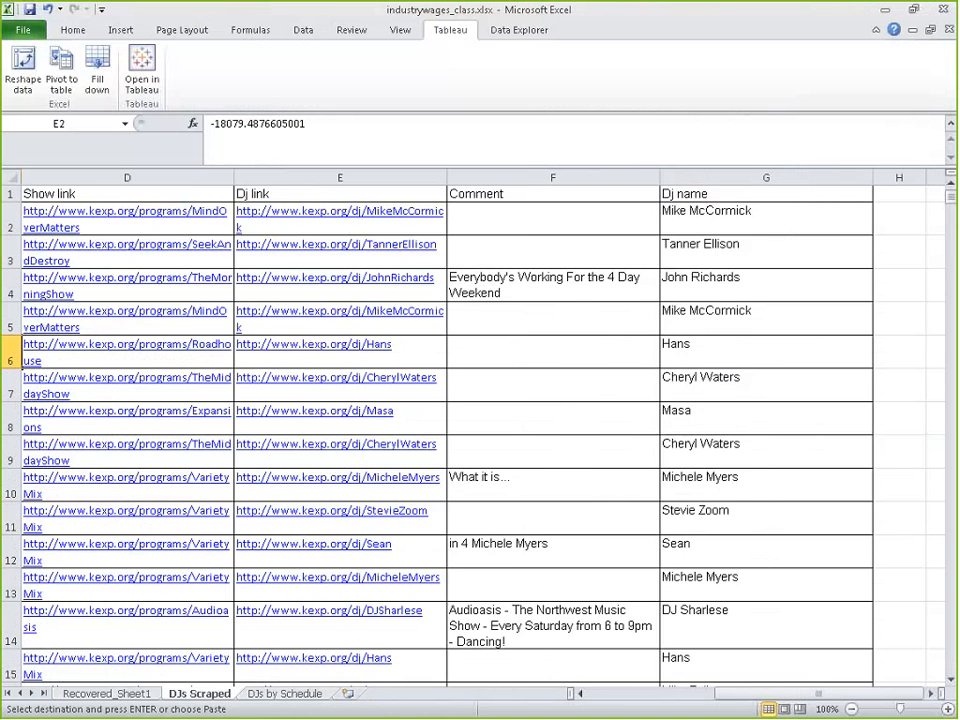
left_click(110, 694)
left_click(885, 10)
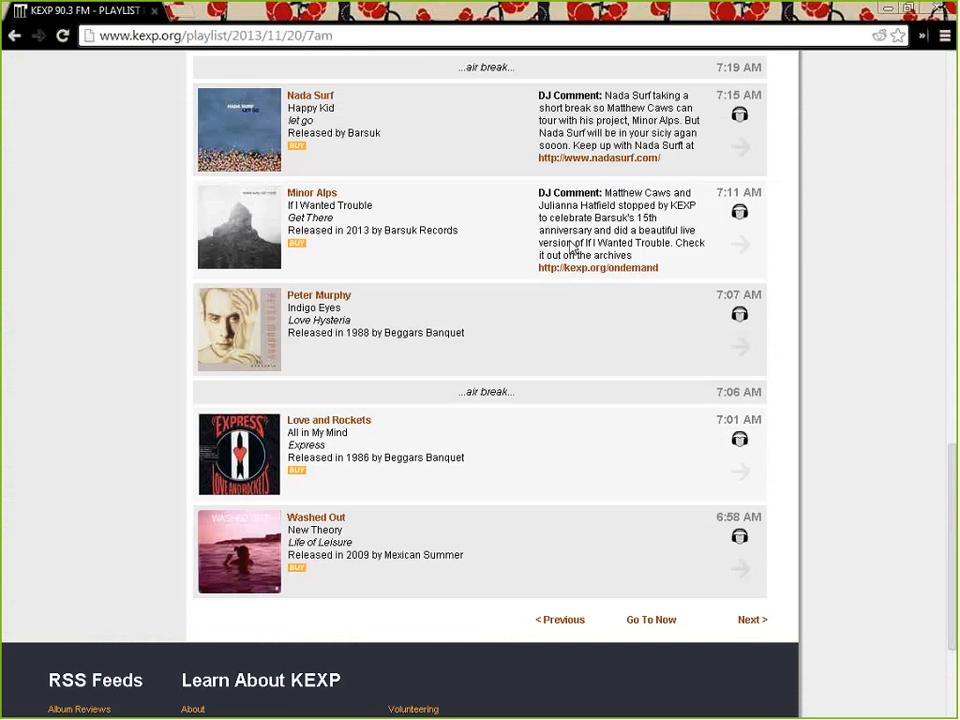
scroll(58, 501, "up", 4)
scroll(495, 448, "up", 10)
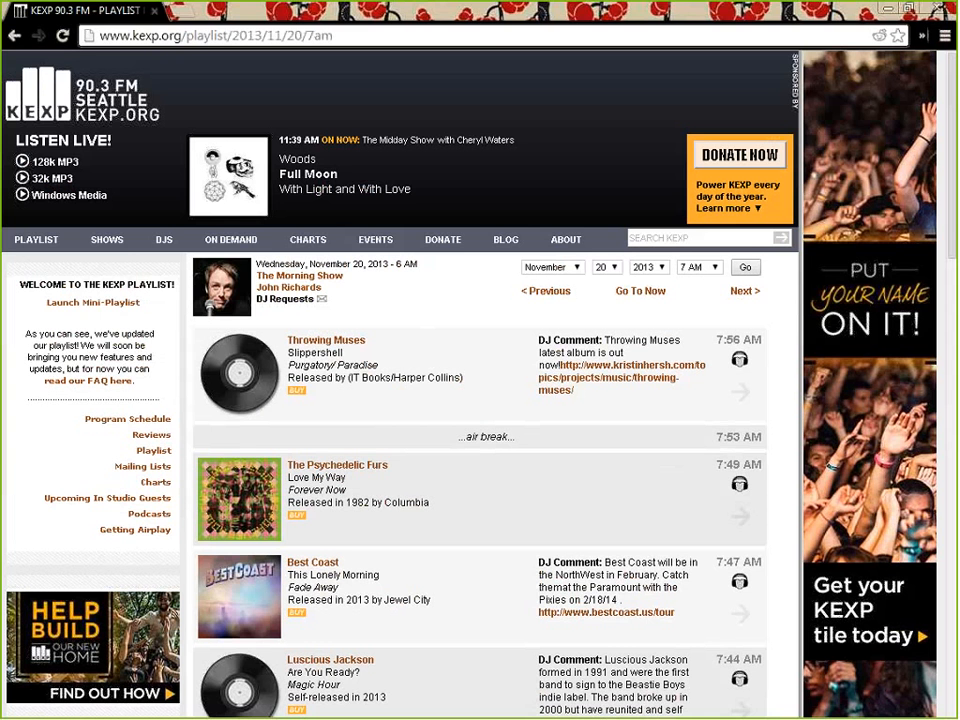
- Switch to Excel and examine the DJs Scraped columns and last rows, comparing the sheet with Recovered_Sheet1
key("alt+Tab")
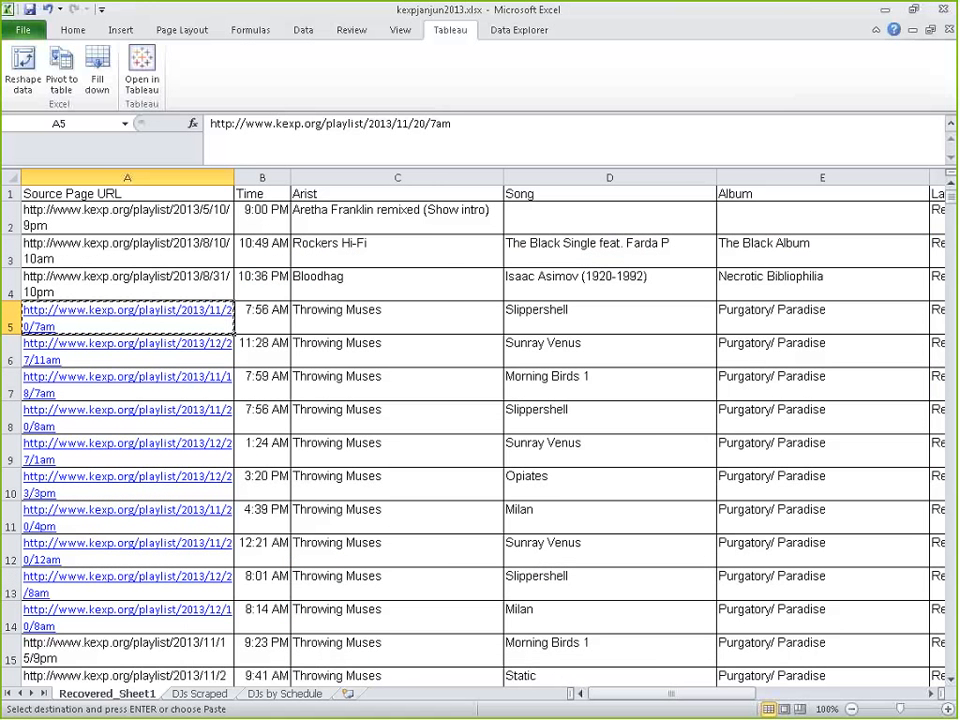
left_click(205, 694)
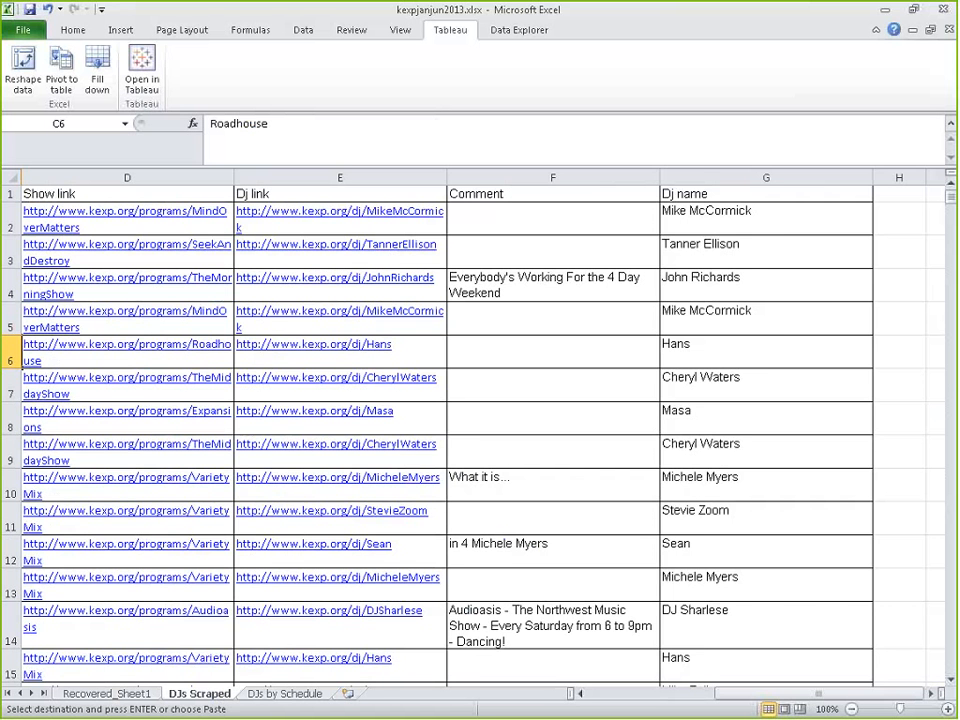
left_click_drag(818, 693, 323, 693)
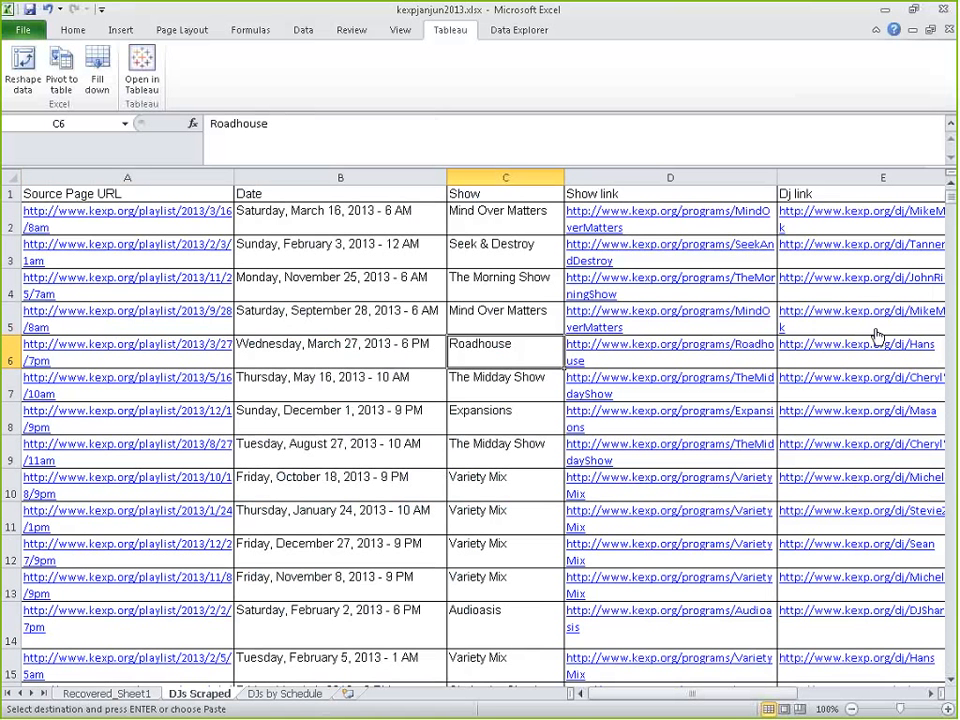
left_click_drag(952, 203, 950, 665)
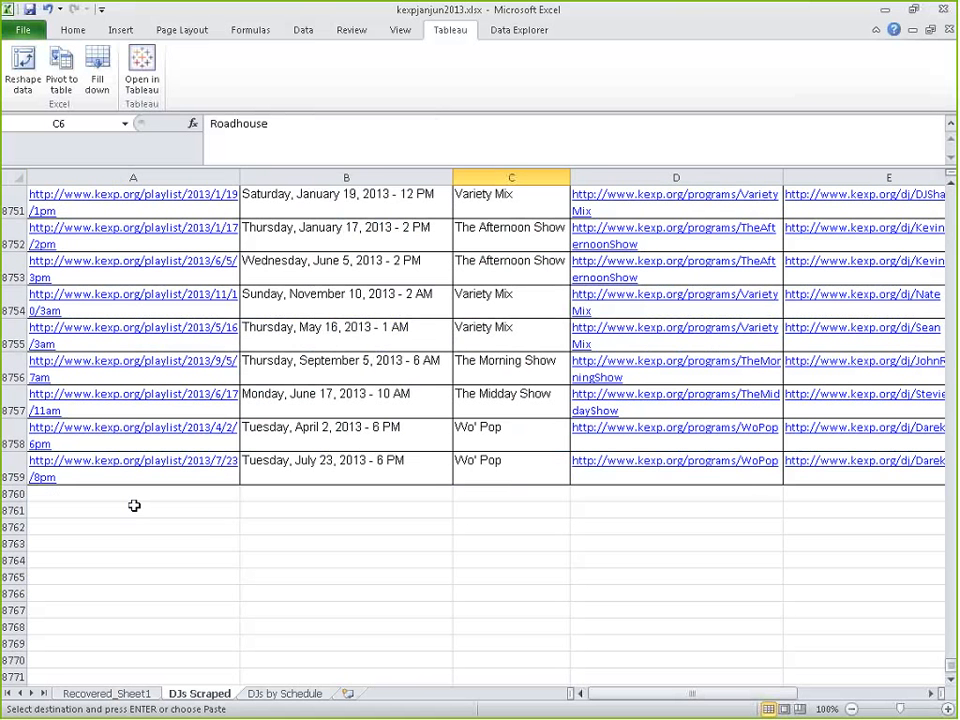
key("ctrl+Page_Up")
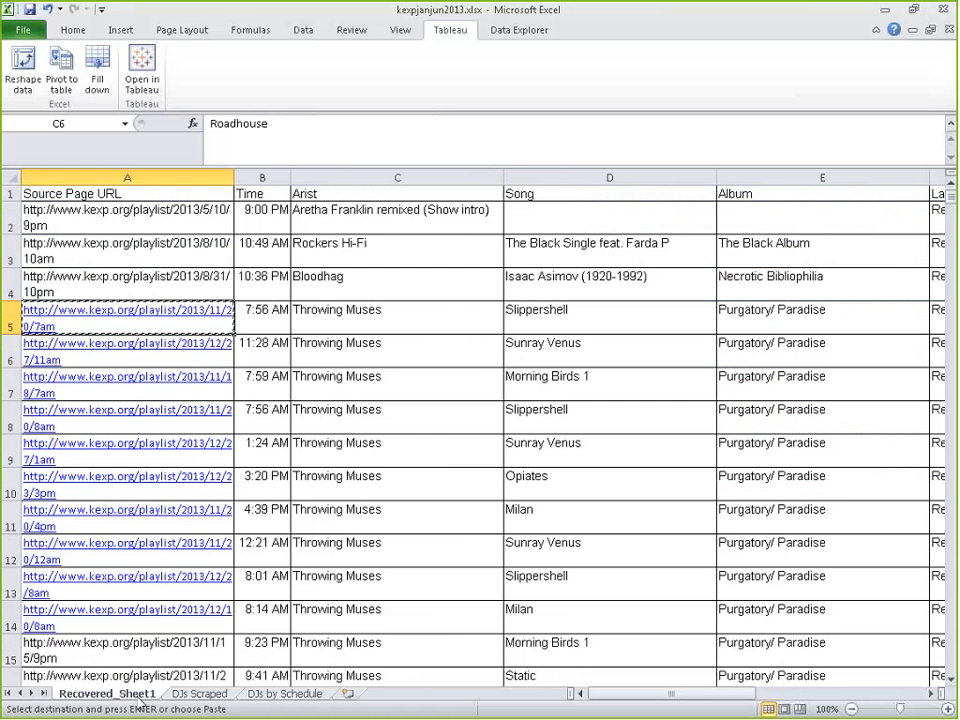
left_click(212, 695)
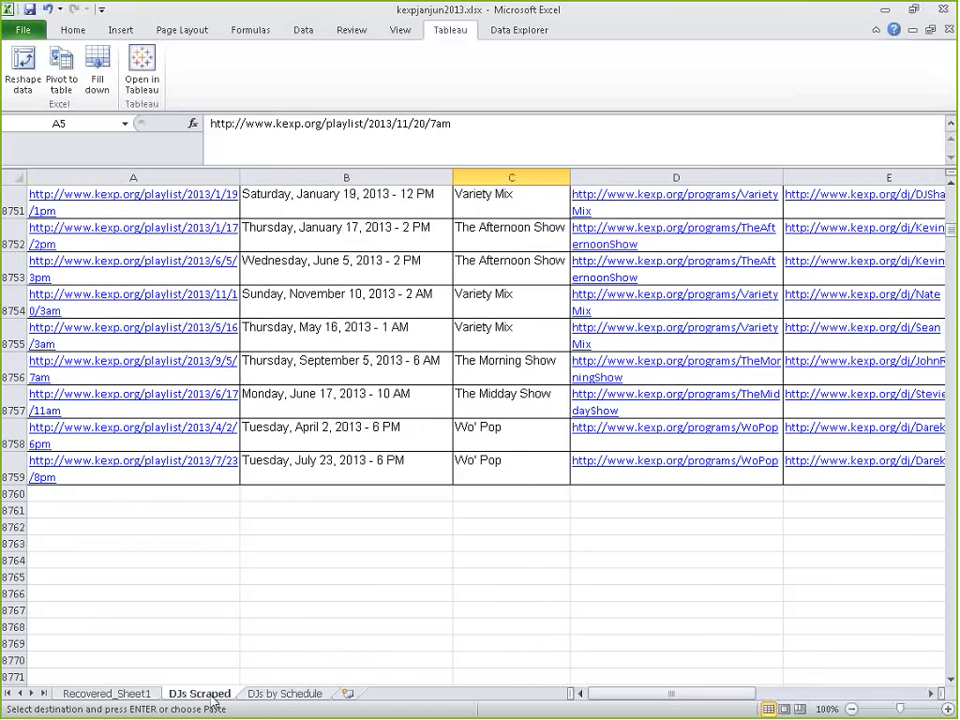
left_click(130, 697)
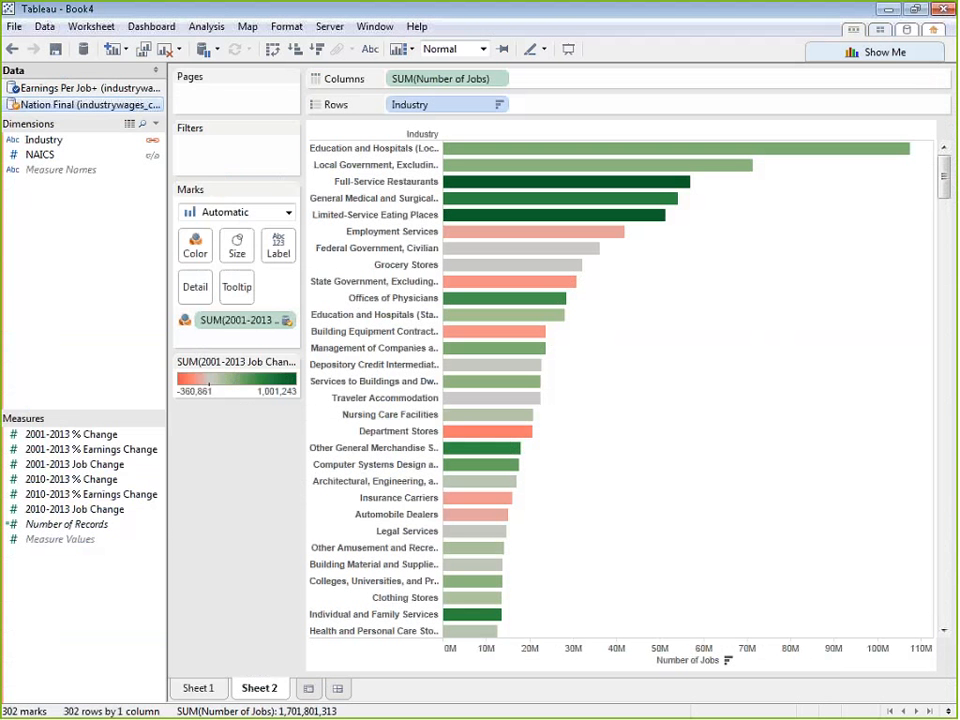
- Switch to Tableau, create a new workbook and start connecting it to data
left_click(16, 27)
left_click(21, 30)
left_click(21, 30)
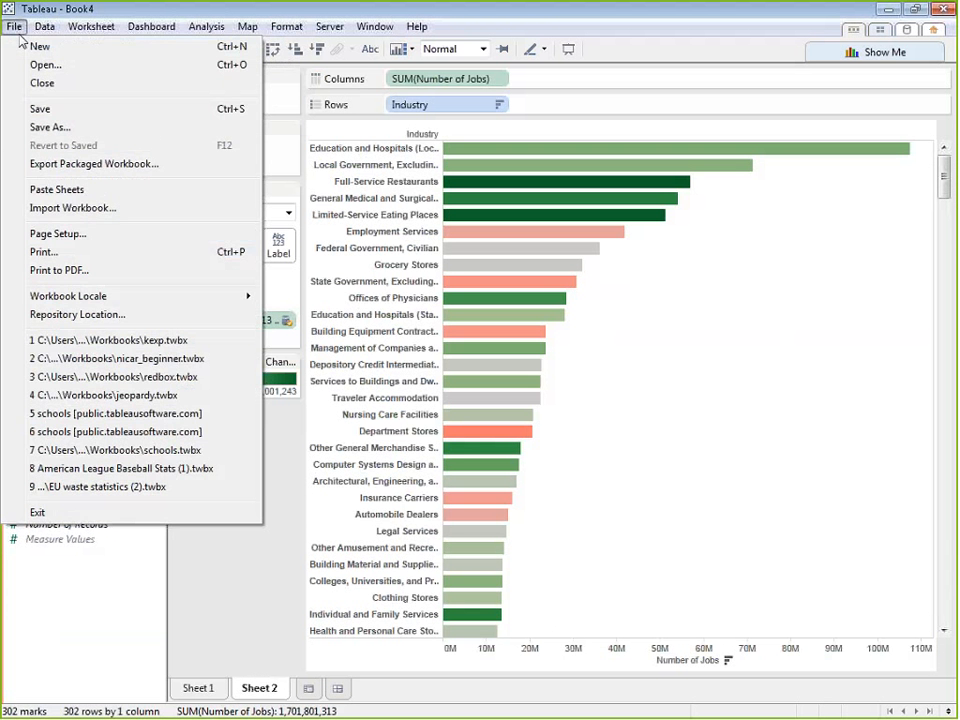
left_click(20, 47)
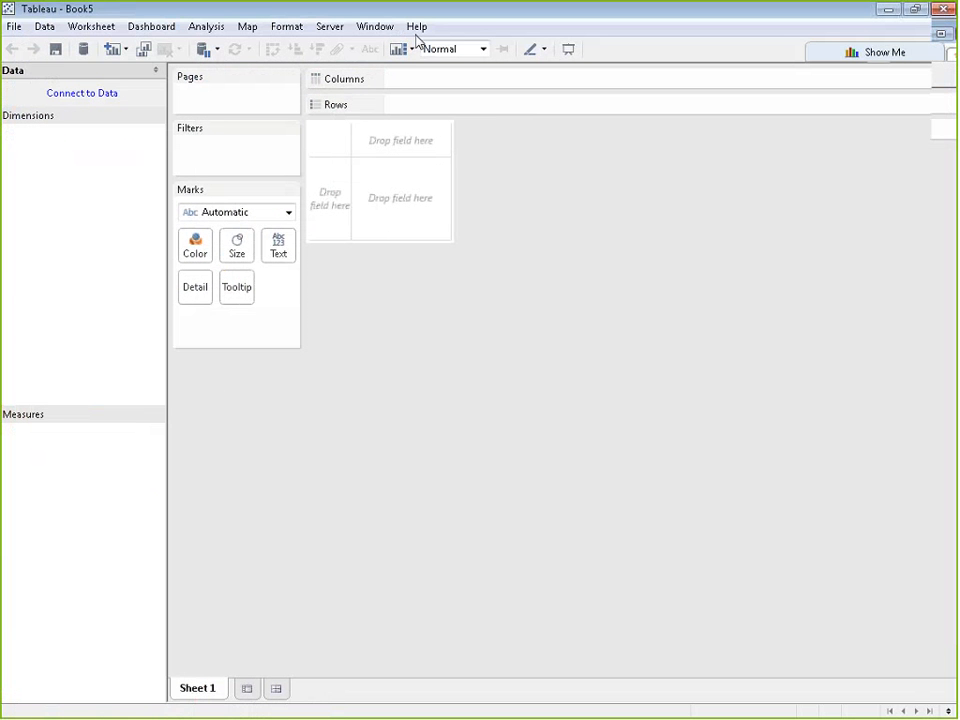
left_click(108, 94)
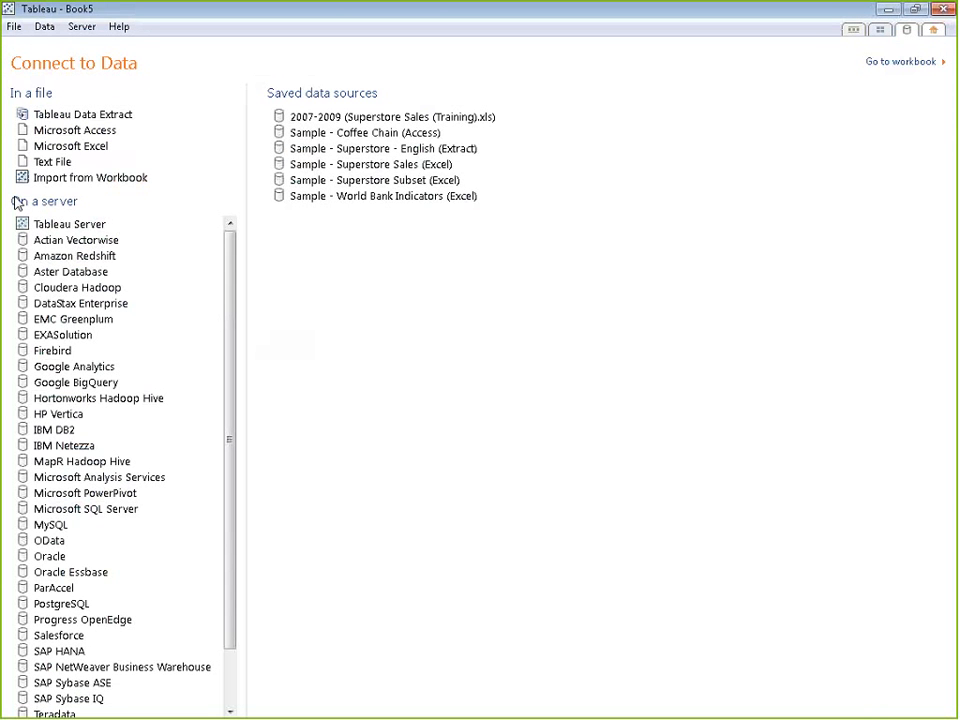
- Switch to Excel, save kexpjanjun2013.xlsx and return to Tableau
key("alt+Tab")
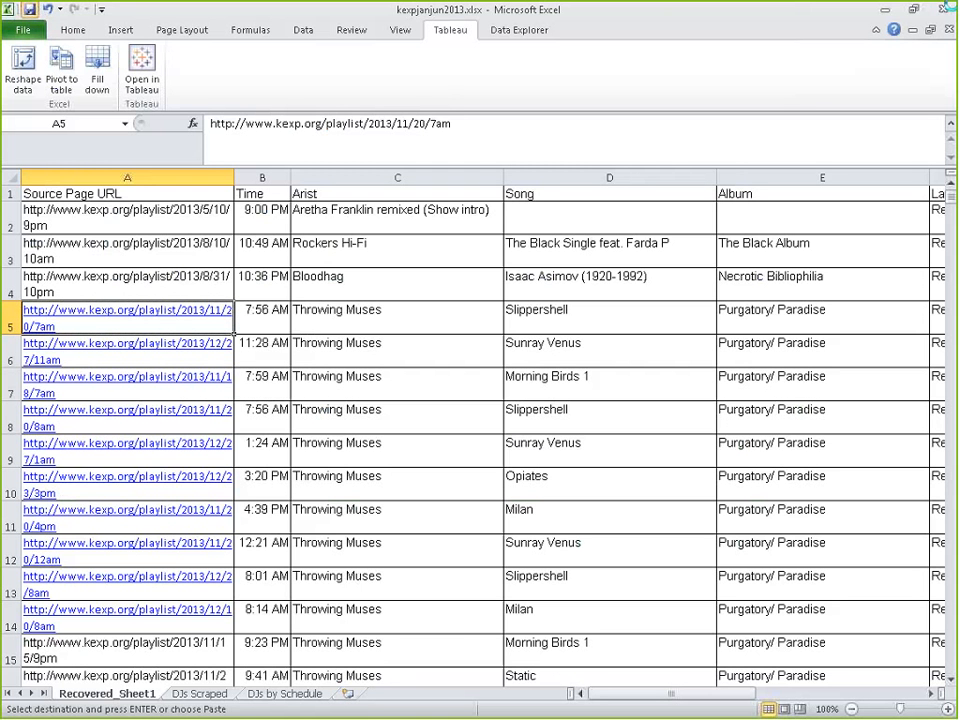
key("ctrl+s")
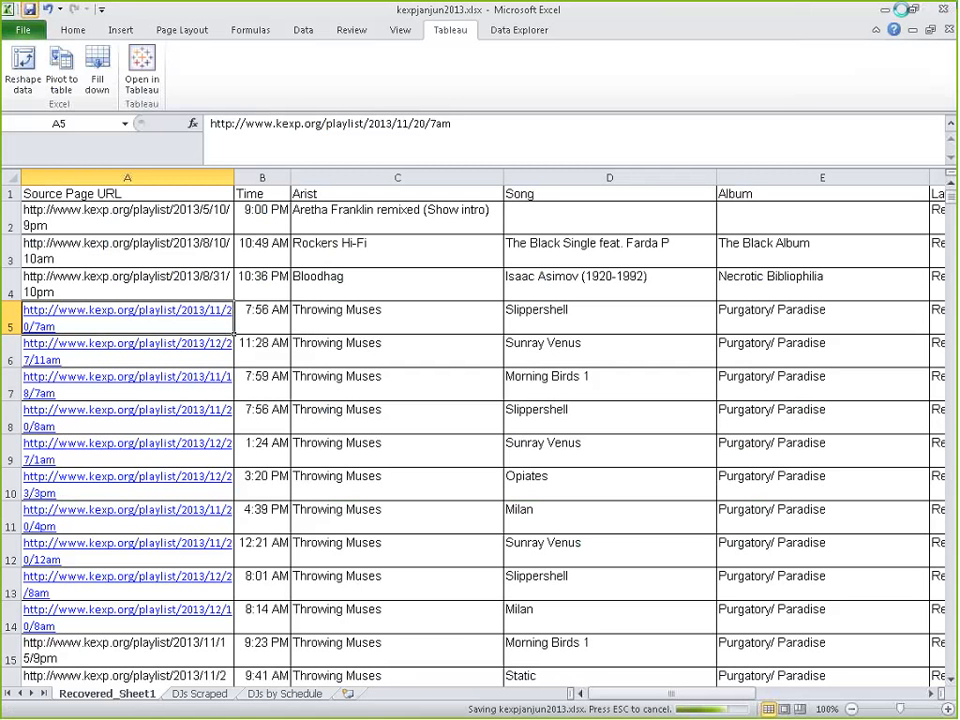
left_click(896, 13)
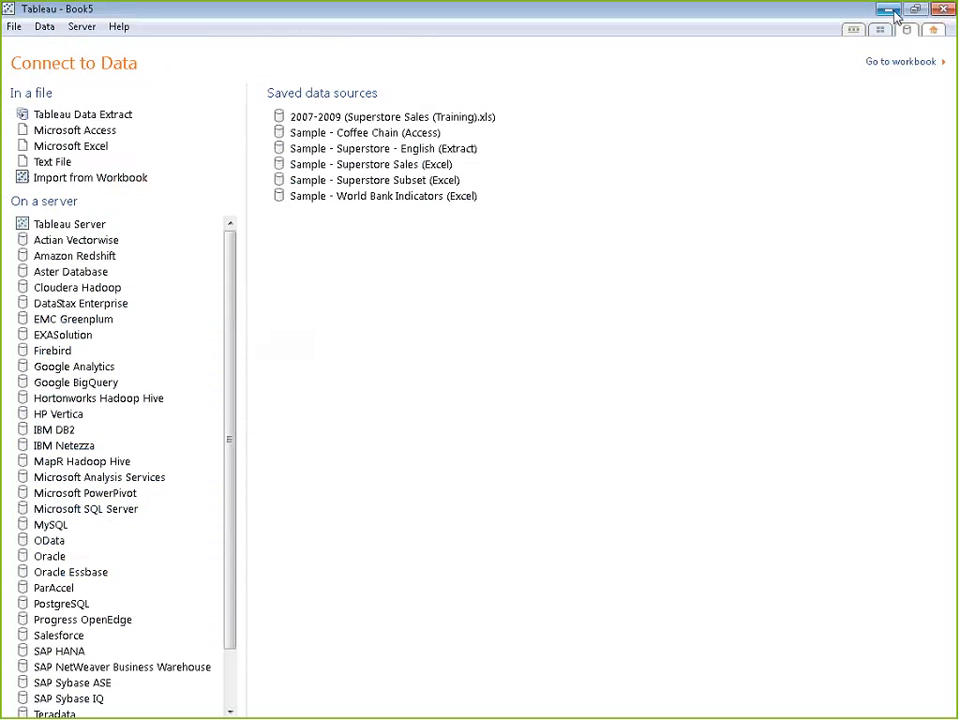
- Open kexpjanjun2013.xlsx from the KEXP folder in My Documents as a Microsoft Excel data source
left_click(45, 149)
left_click(335, 138)
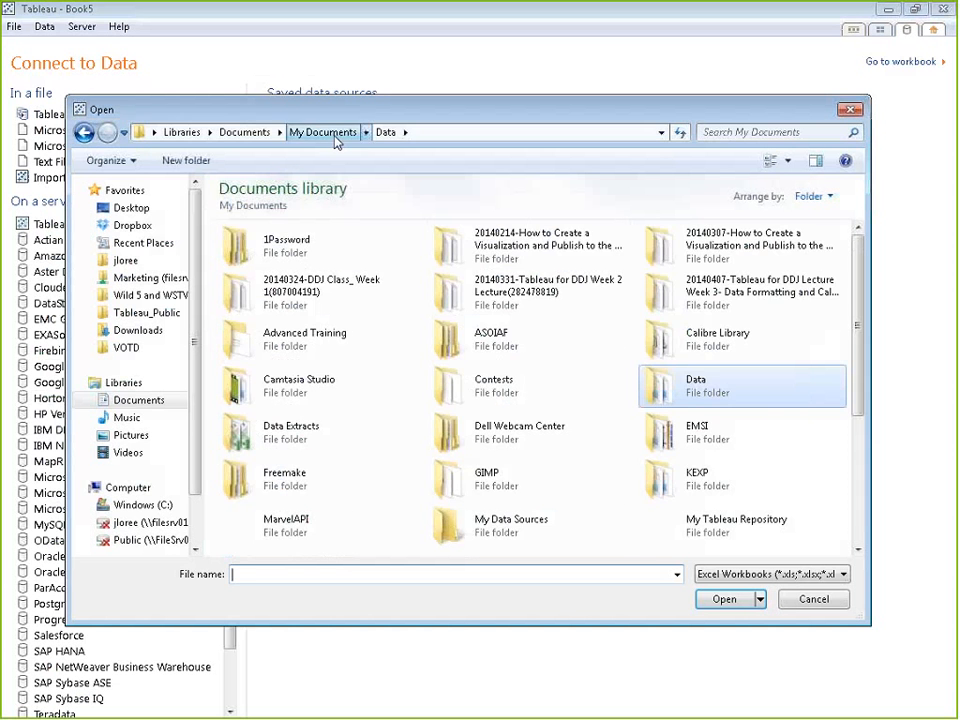
double_click(671, 478)
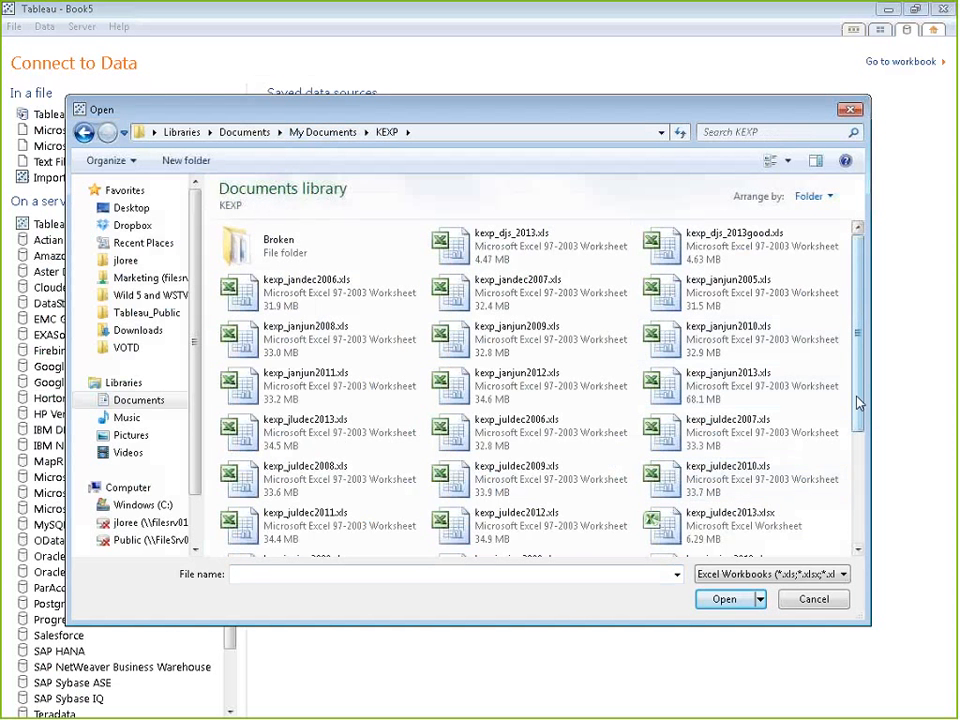
left_click_drag(858, 398, 866, 454)
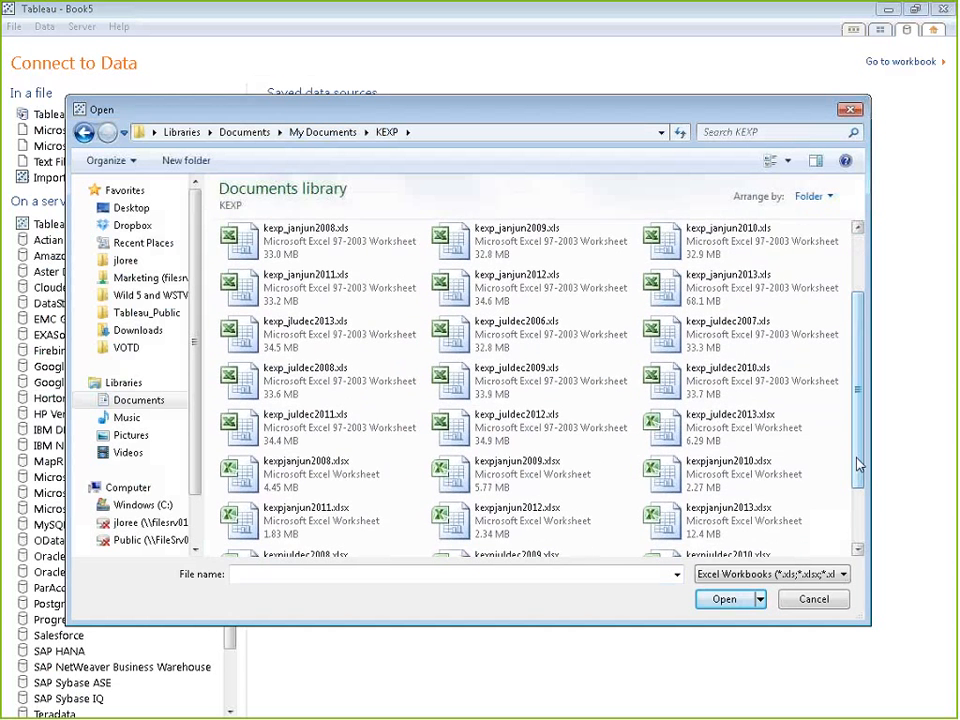
left_click(772, 522)
left_click(721, 600)
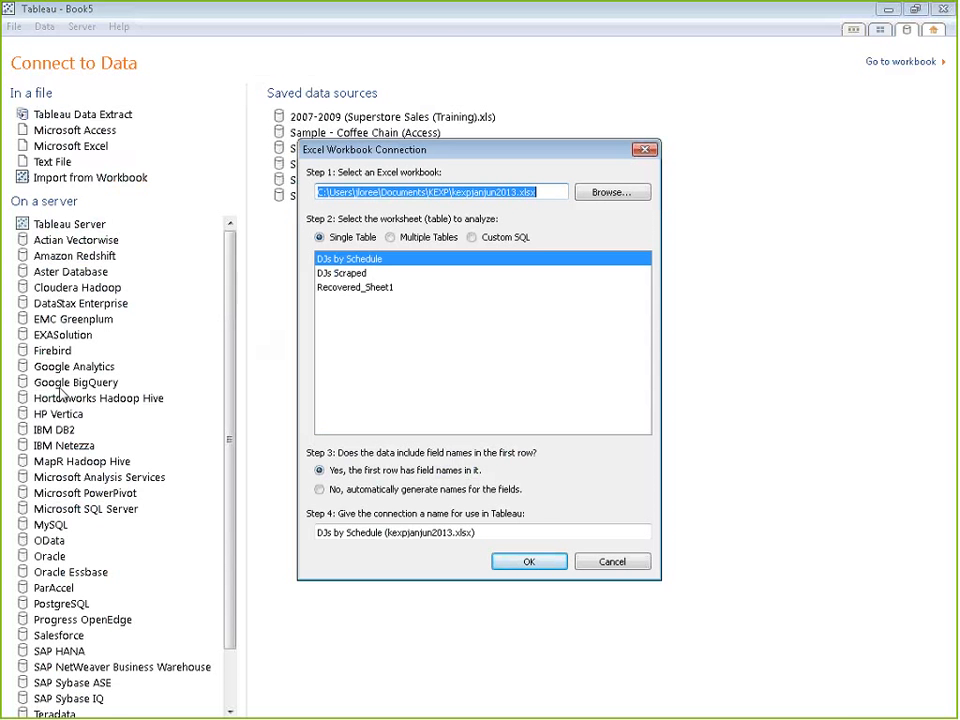
- Choose Recovered_Sheet1 as the worksheet and set the connection to Multiple Tables
left_click(355, 287)
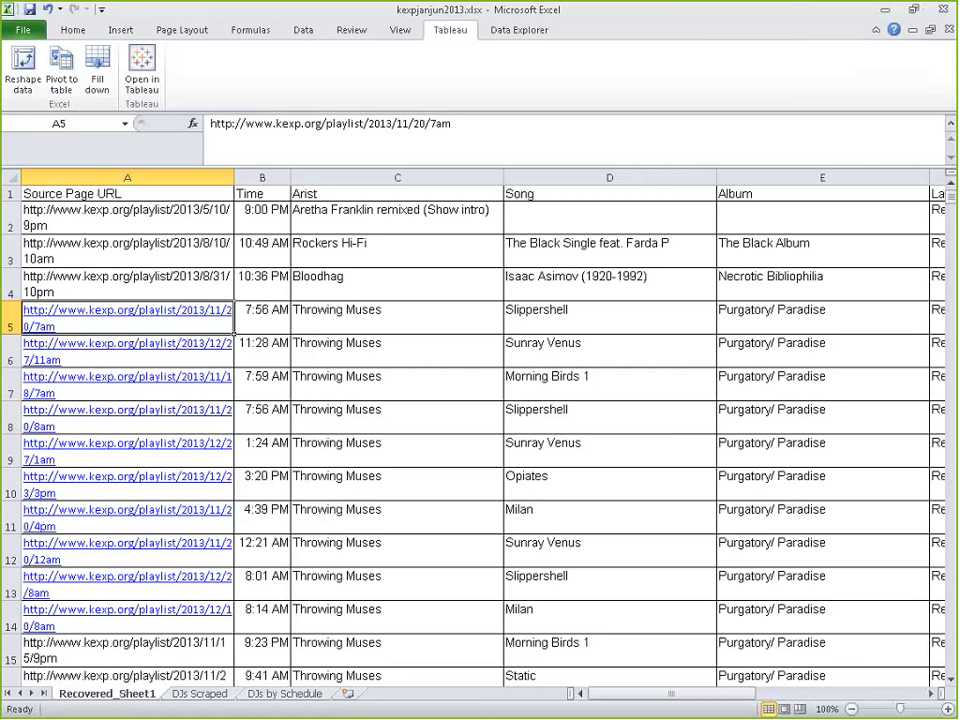
left_click(889, 6)
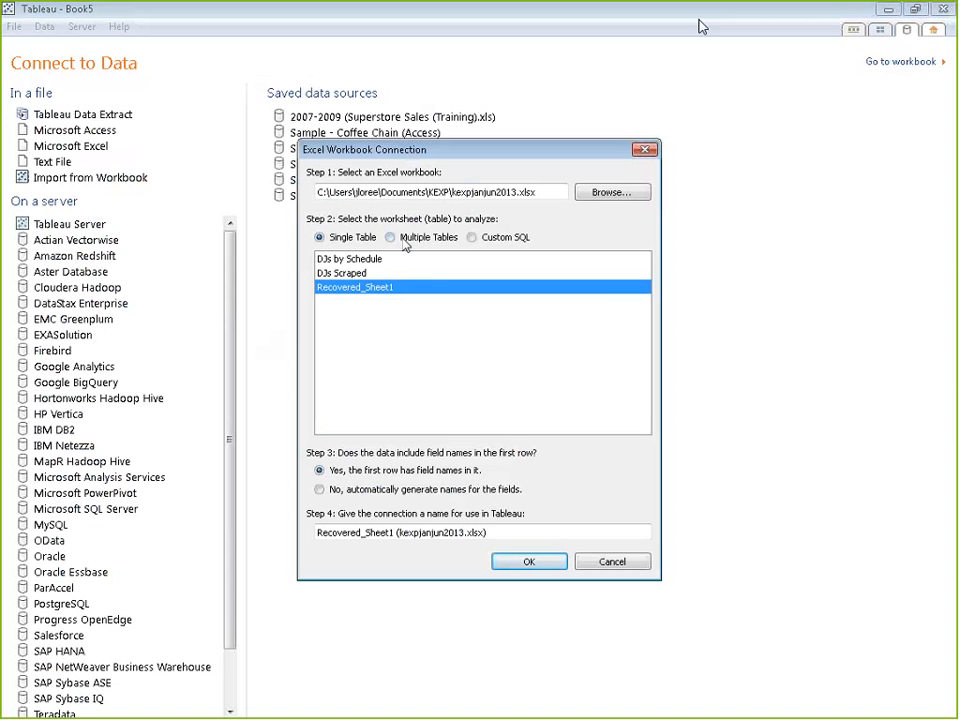
left_click(391, 237)
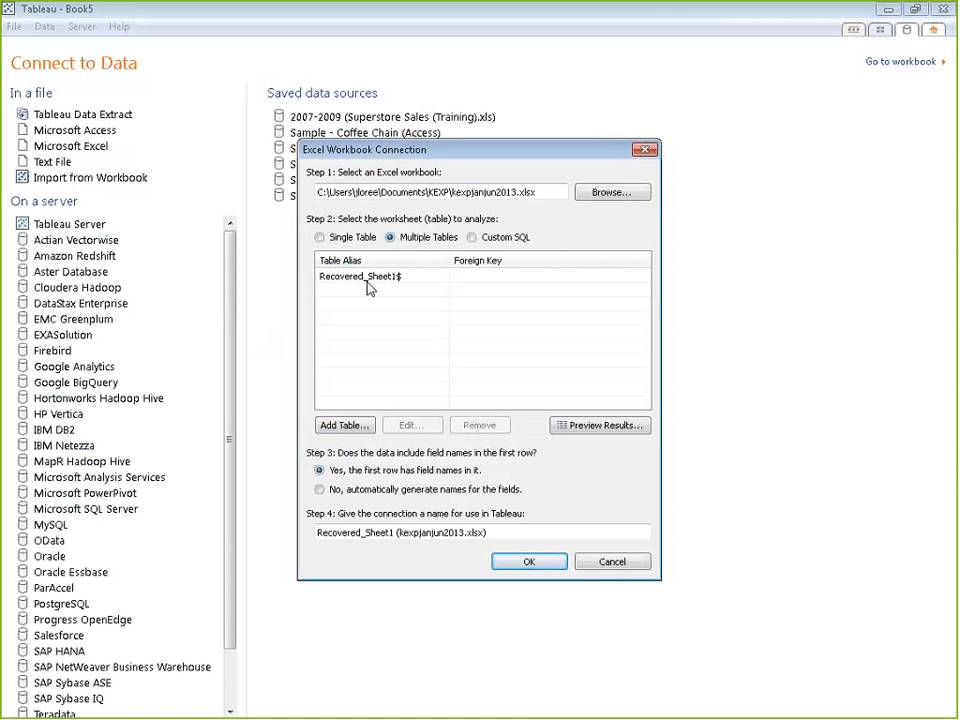
- Add the DJs Scraped table to the connection, excluding its duplicate Source Page URL field
left_click(344, 425)
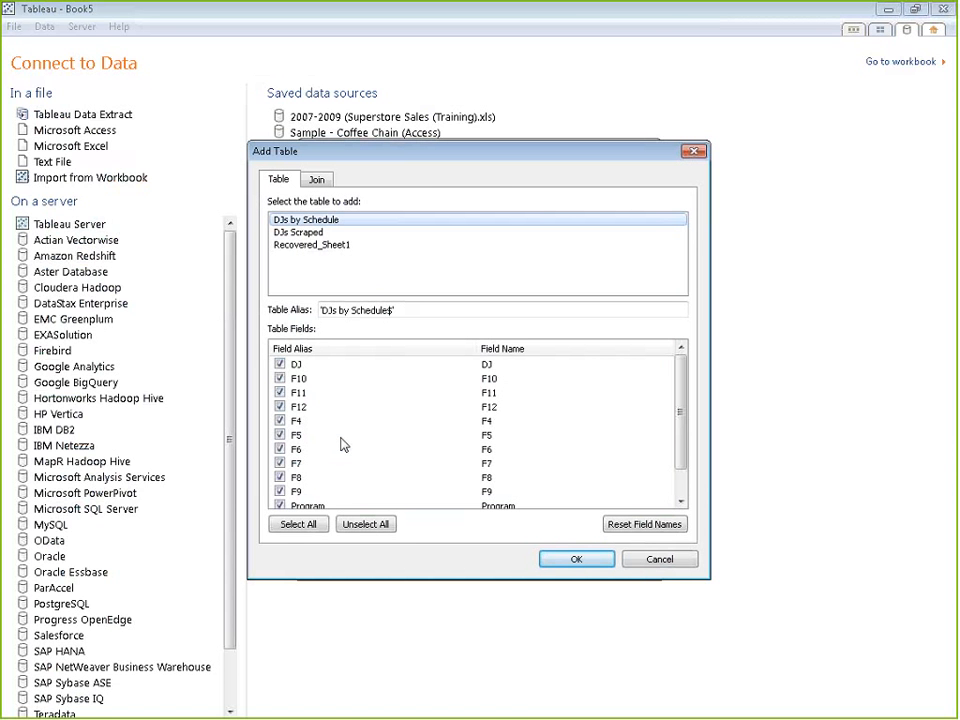
left_click(311, 233)
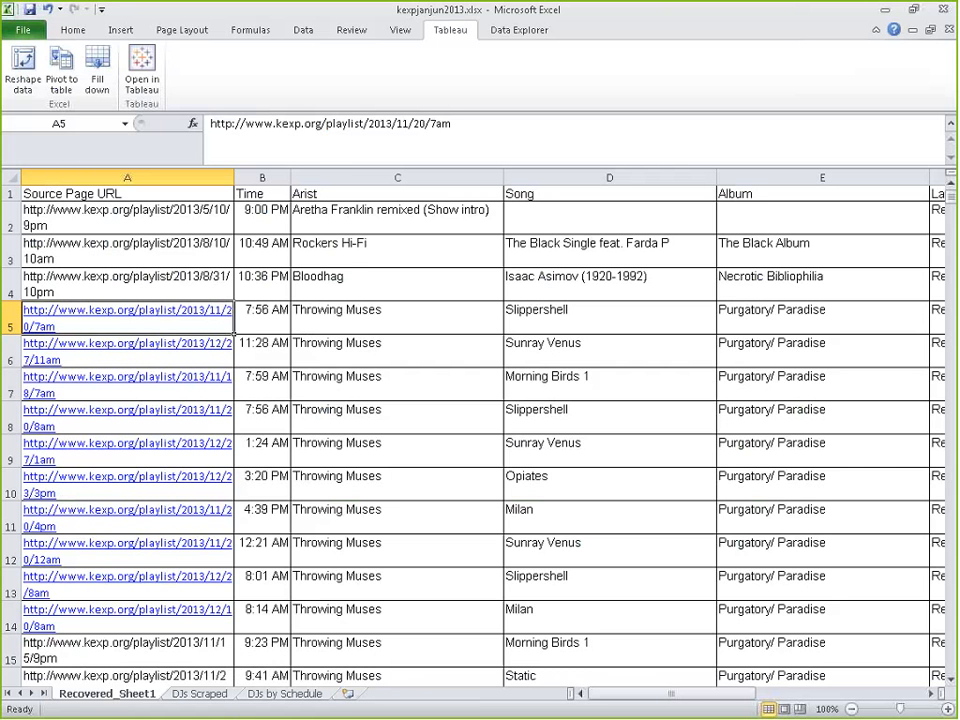
left_click(885, 10)
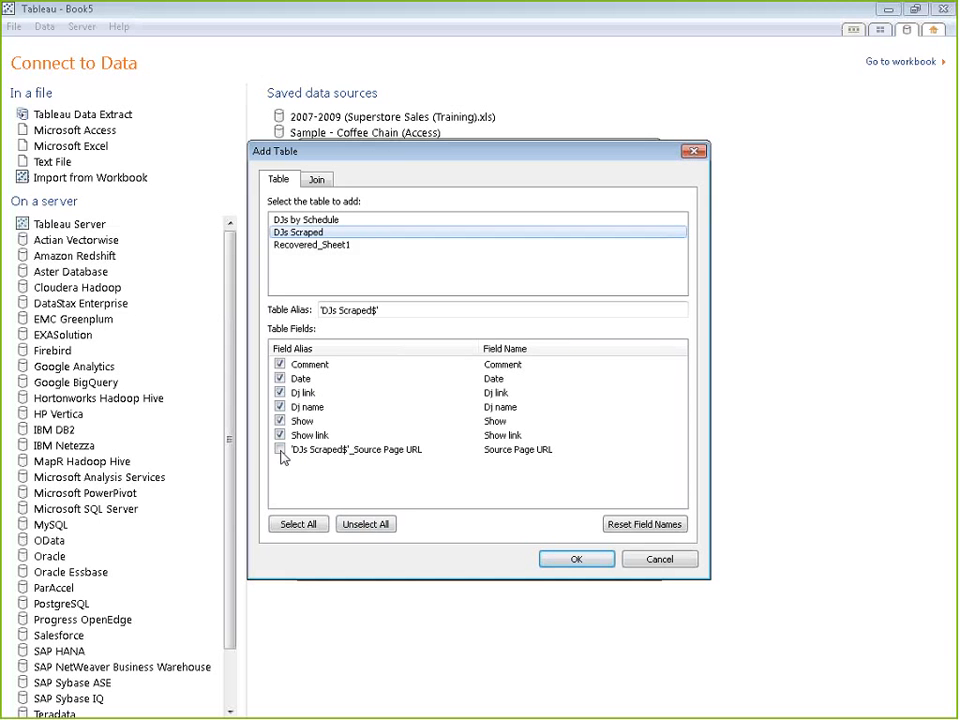
left_click(280, 450)
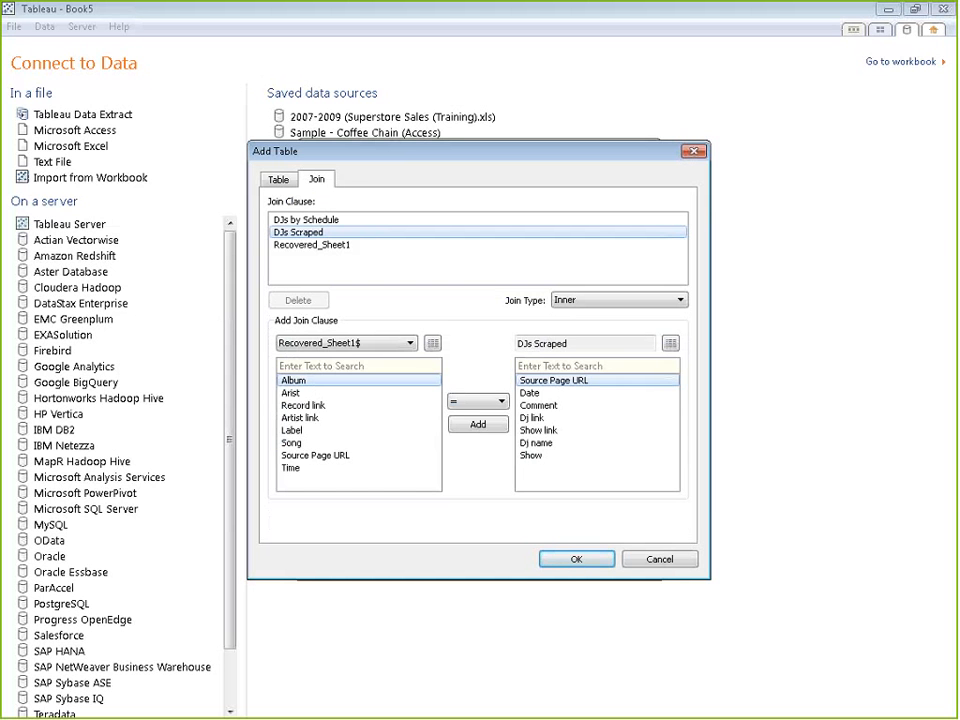
- Set the Source Page URL join between Recovered_Sheet1 and DJs Scraped to Left and connect live to the data
left_click(618, 300)
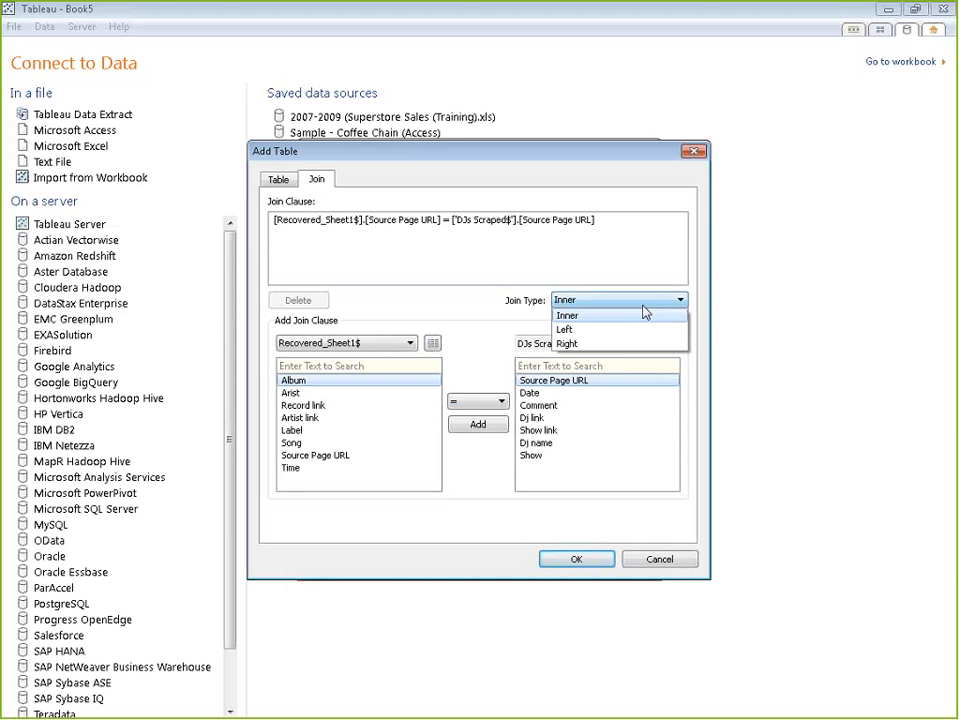
left_click(617, 329)
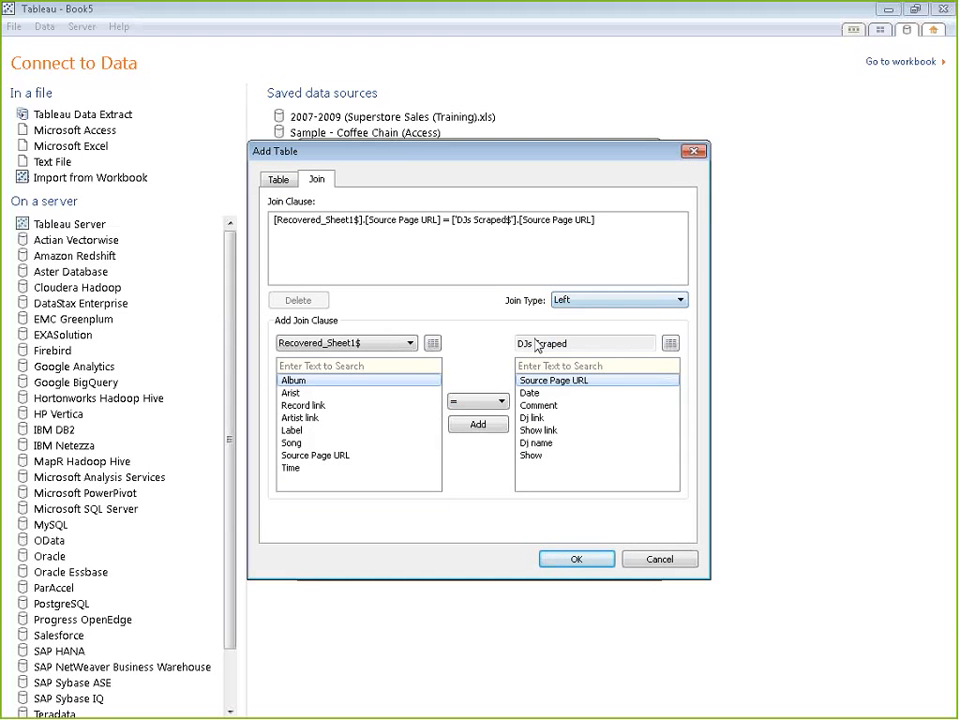
left_click(577, 560)
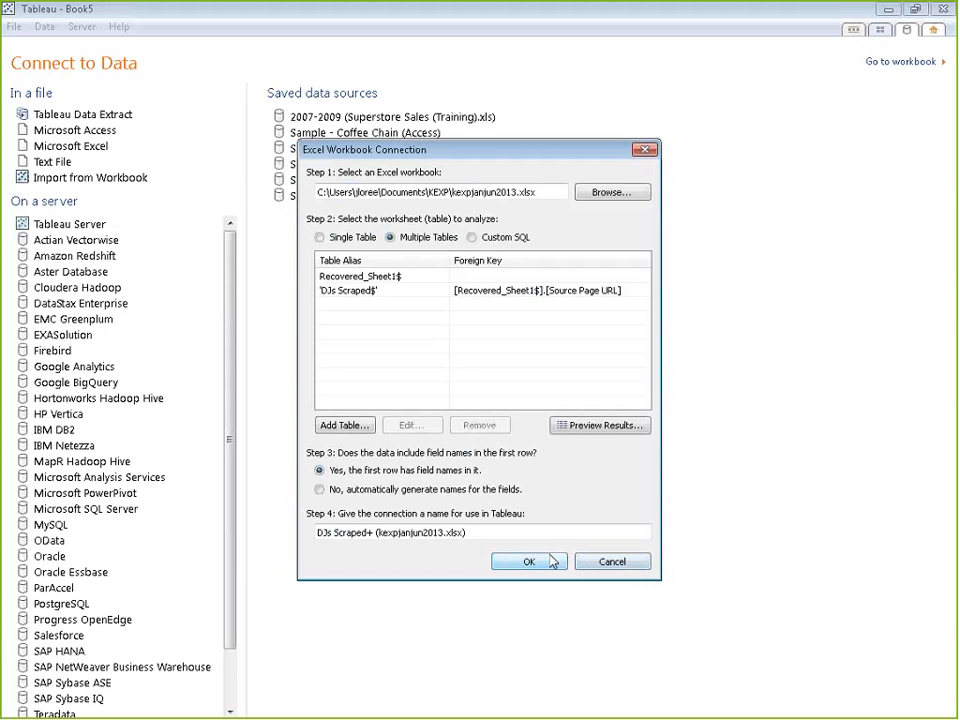
left_click(553, 563)
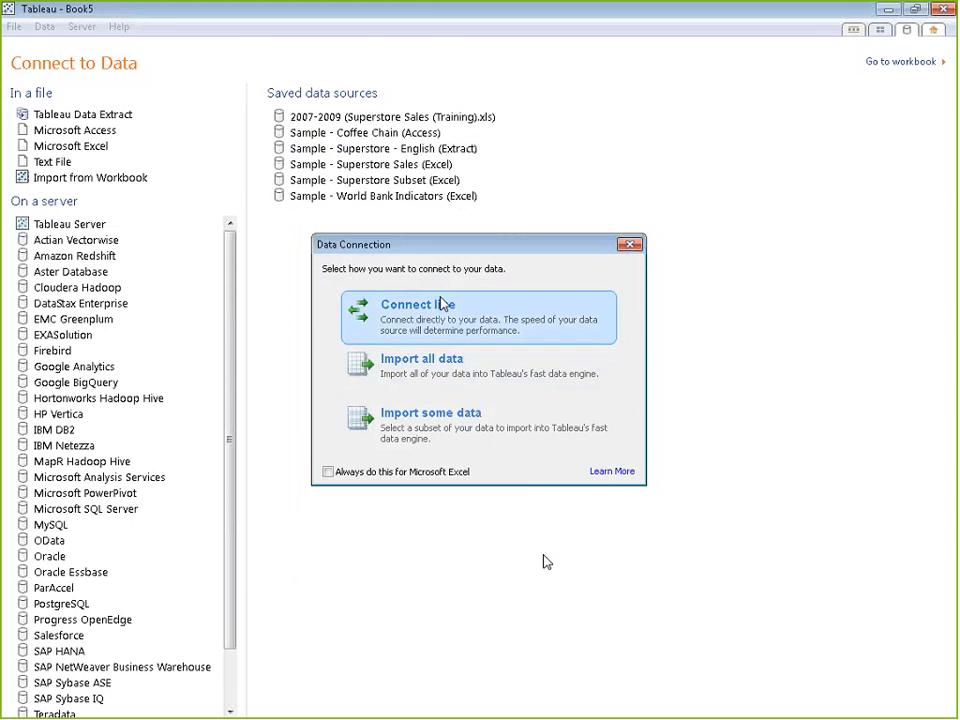
left_click(445, 307)
- Check the total Number of Records on the empty sheet and clear it from the view
left_click_drag(66, 425, 286, 253)
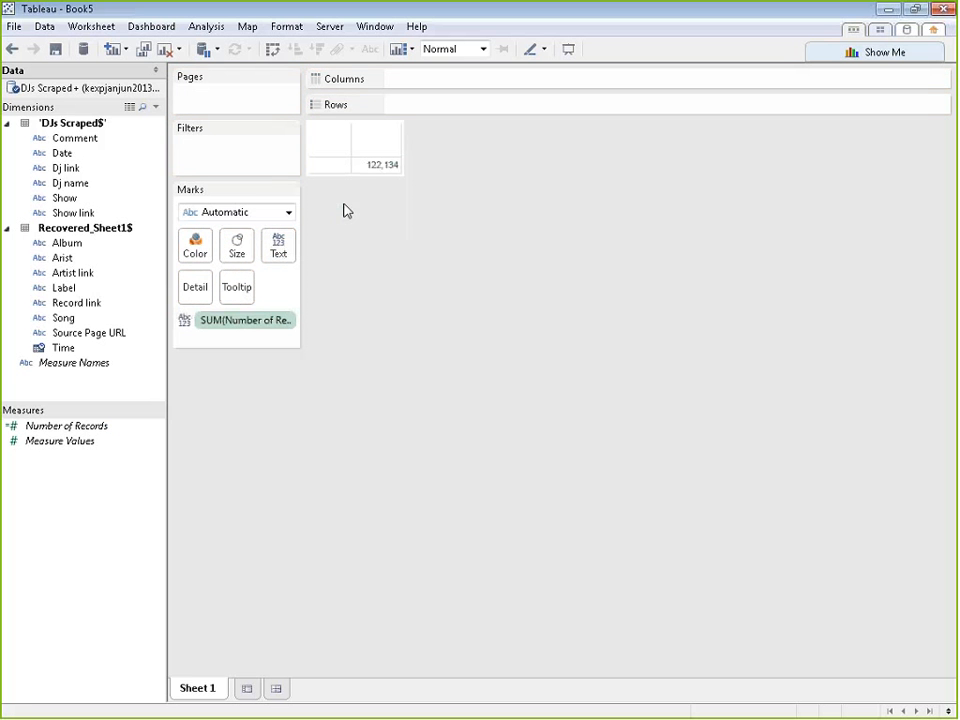
mouse_move(369, 172)
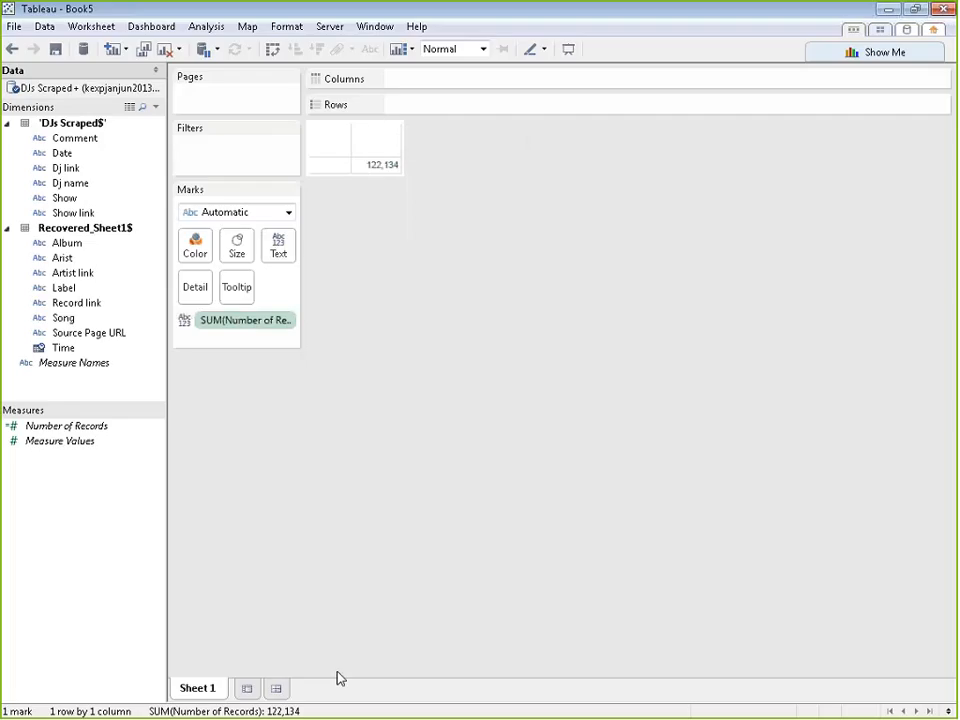
left_click_drag(222, 320, 35, 548)
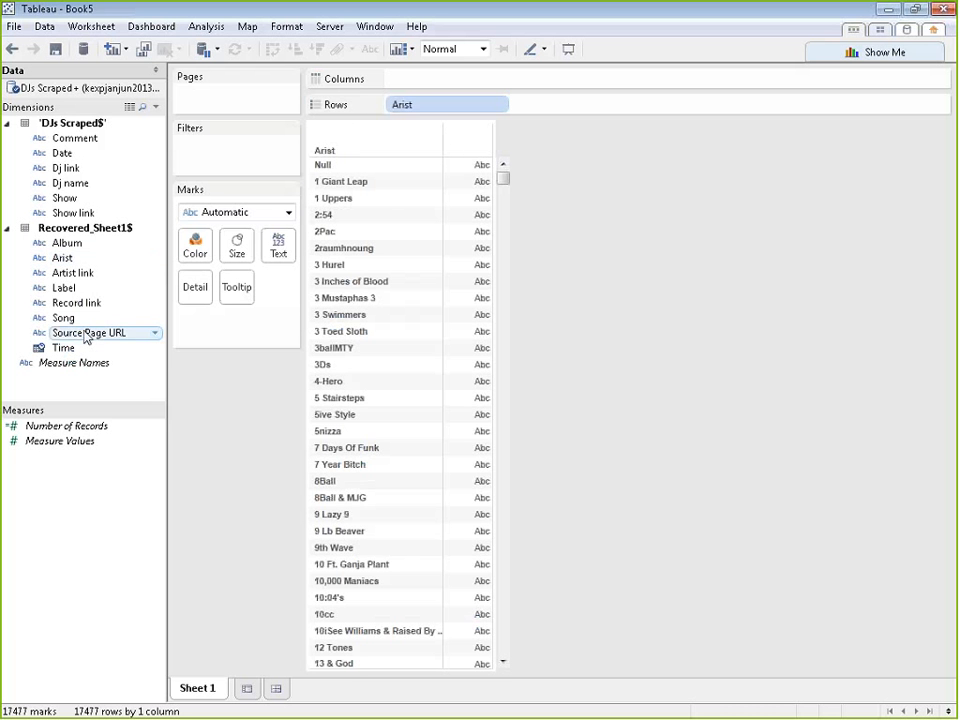
- Build a bar chart of Number of Records per Arist, coloured by Dj name and sorted in descending order
left_click(84, 426)
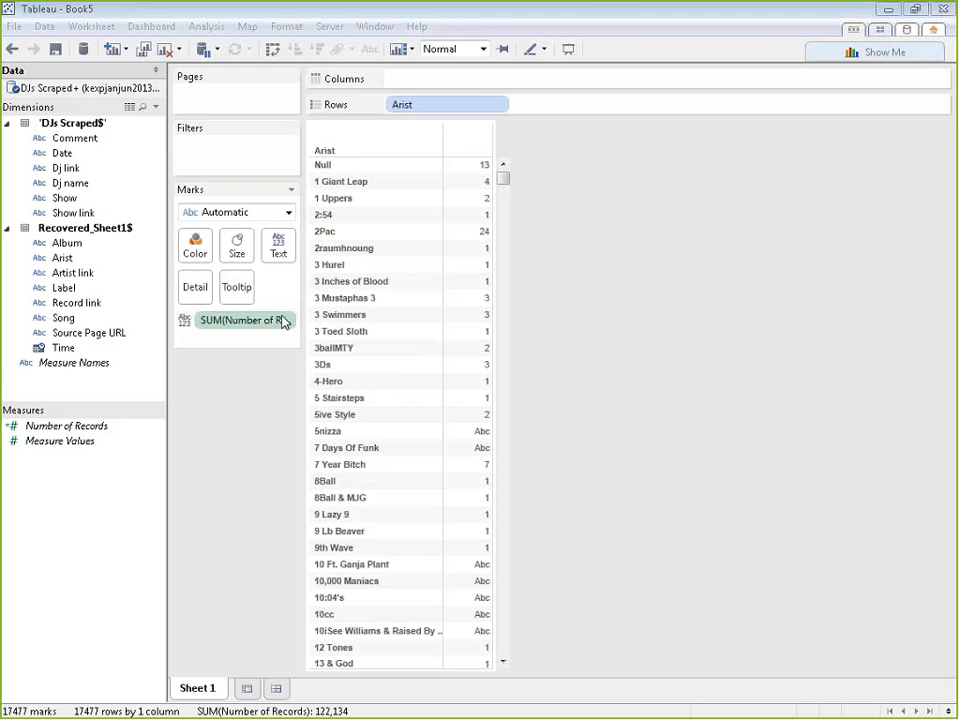
left_click_drag(281, 318, 472, 85)
left_click_drag(68, 153, 197, 252)
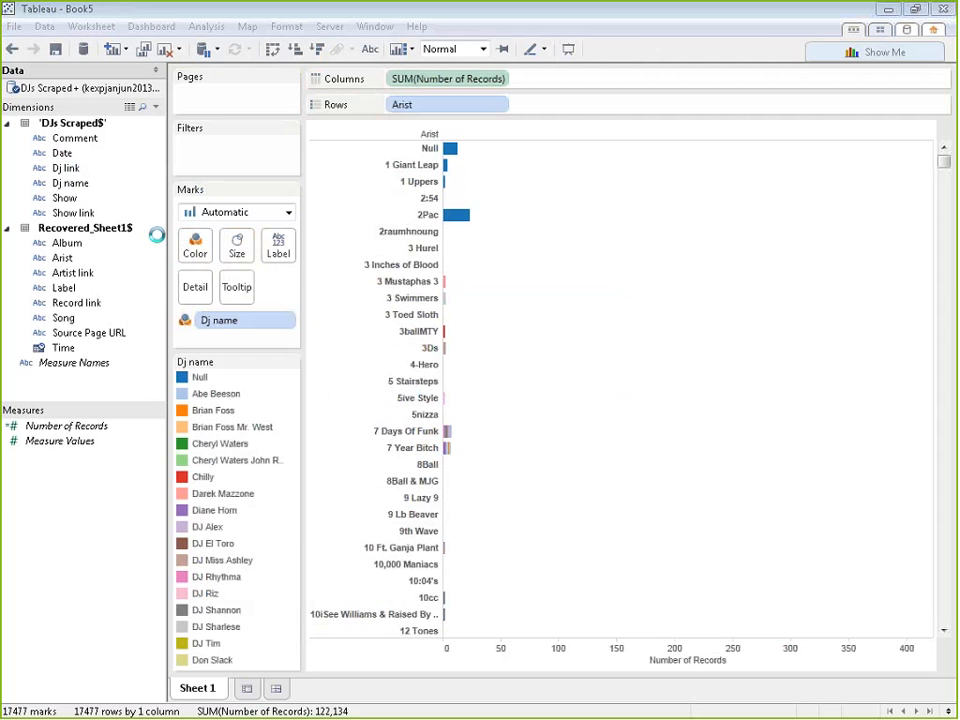
left_click(316, 49)
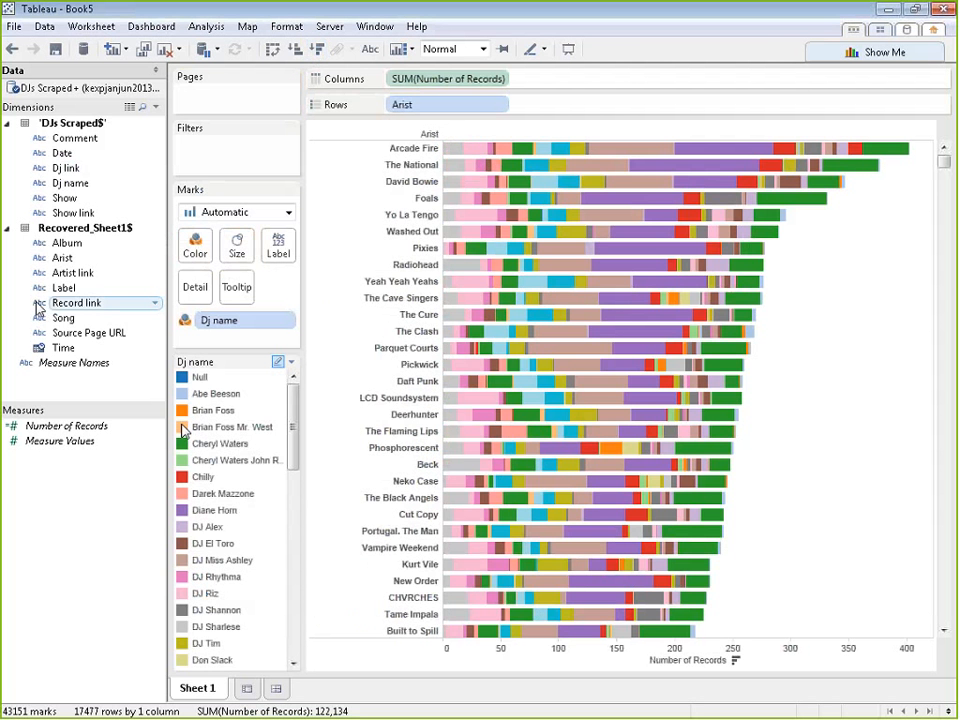
- Assign the Cyclic colour palette to Dj name and review the recoloured bars
left_click(291, 361)
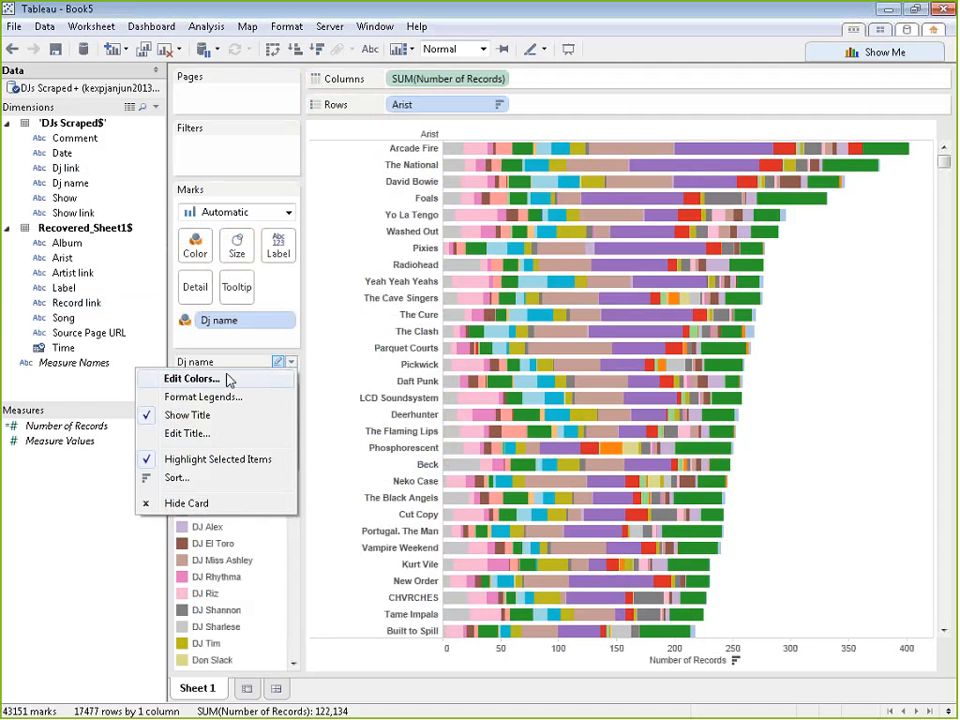
left_click(228, 378)
left_click(520, 248)
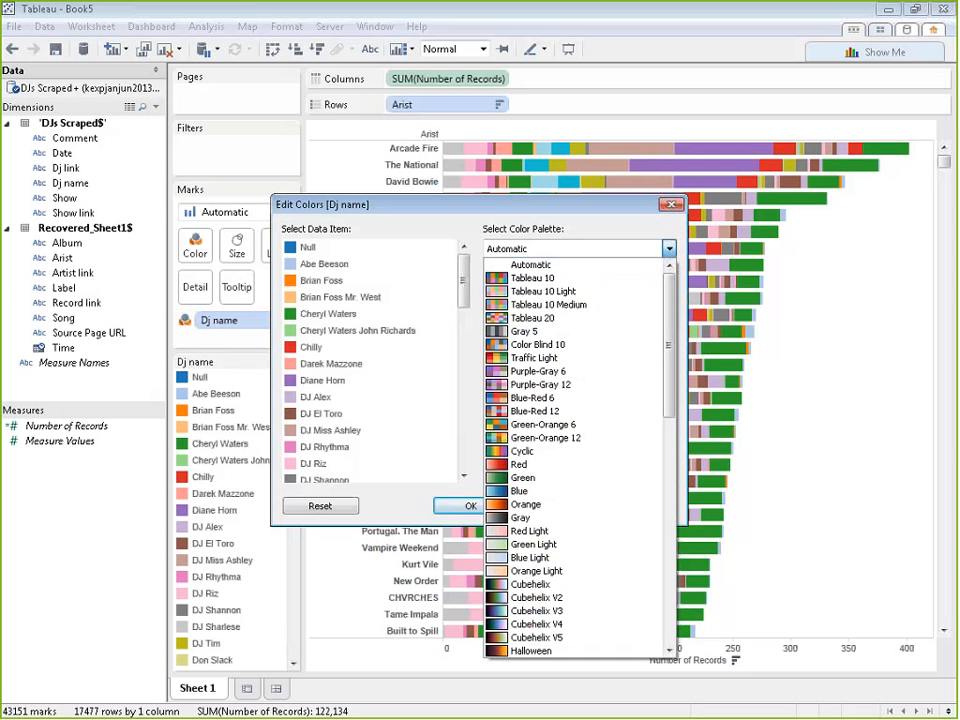
left_click(565, 447)
left_click(569, 469)
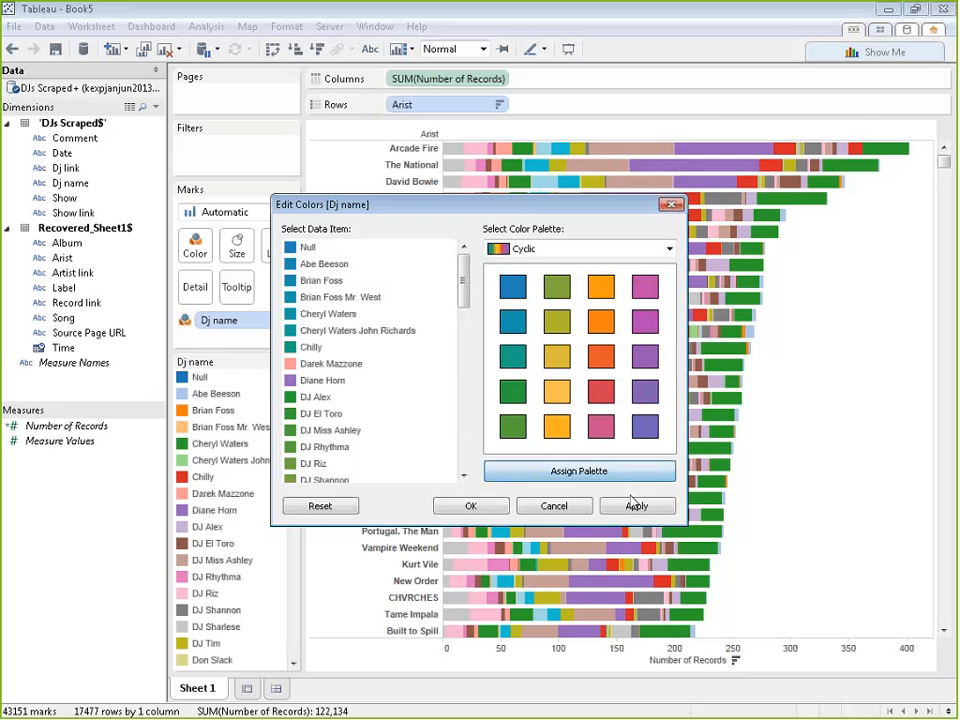
left_click(628, 506)
left_click(486, 508)
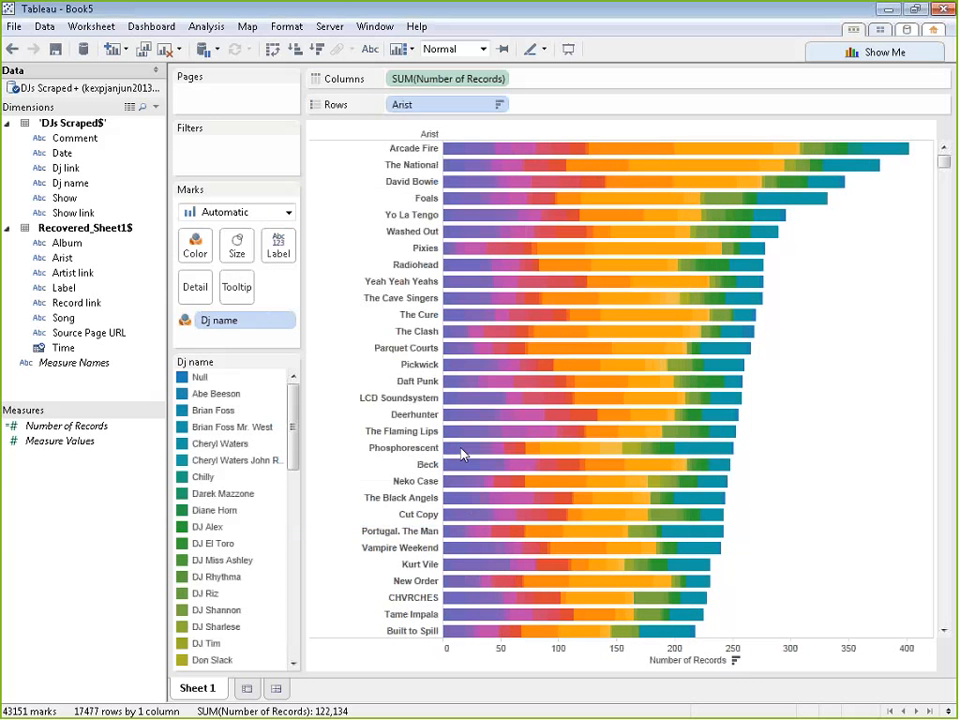
scroll(895, 362, "down", 2)
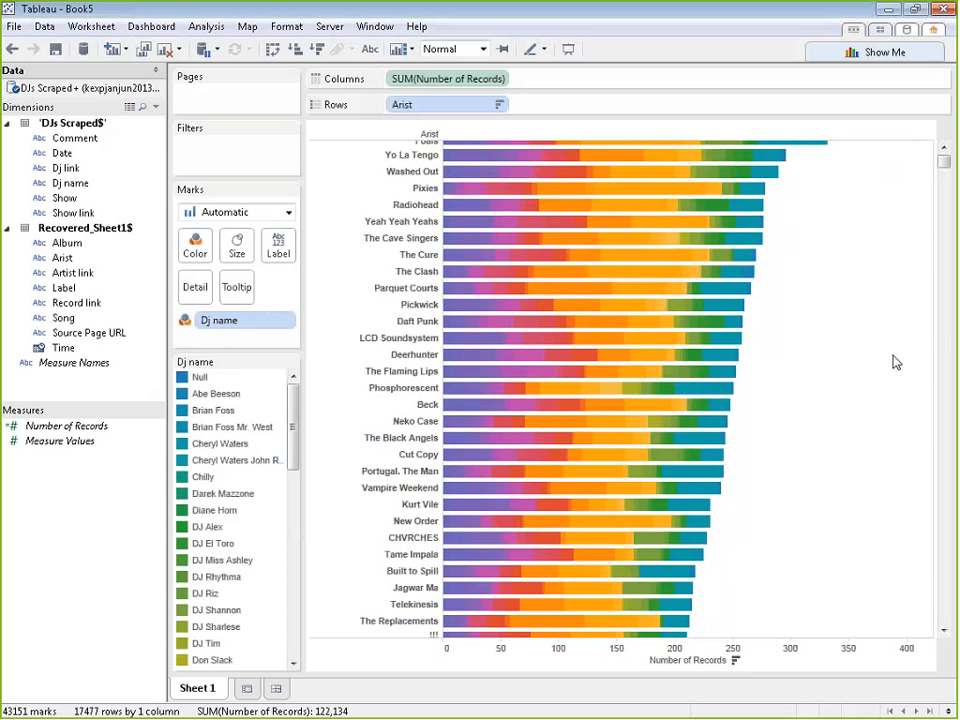
scroll(868, 407, "up", 2)
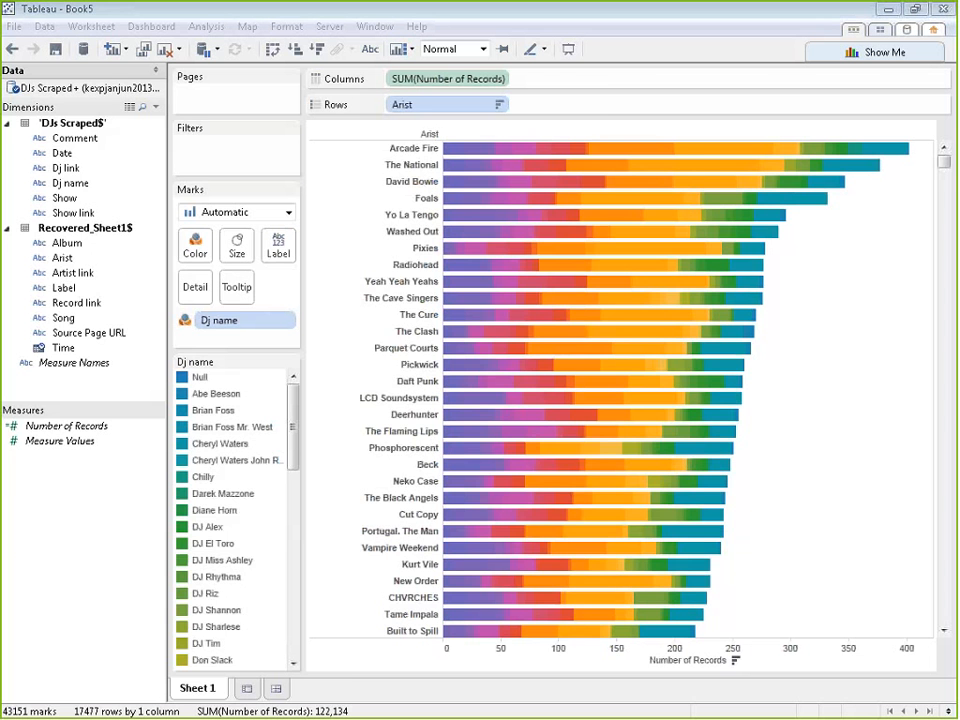
- Switch to the Book4 workbook and start a new calculated field in the Earnings Per Job+ data source
key("alt+Tab")
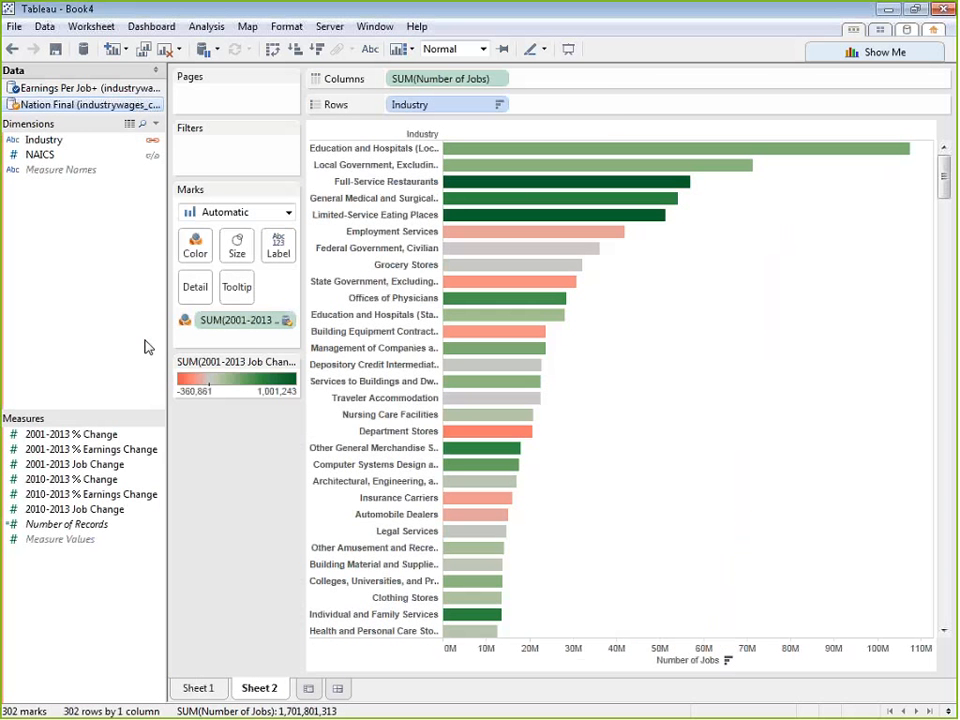
left_click(91, 88)
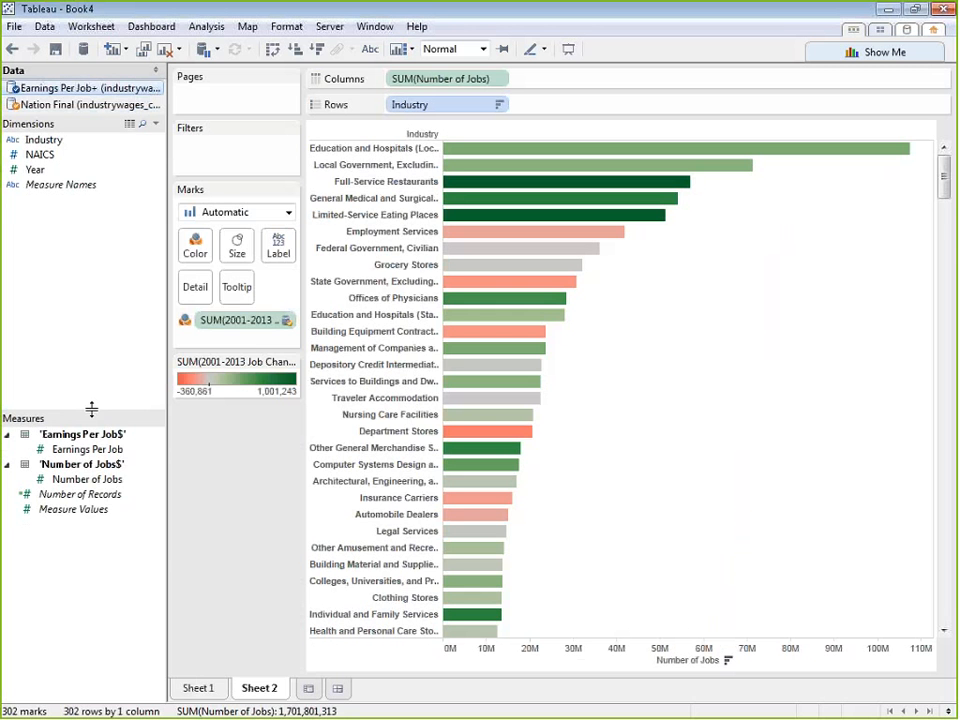
right_click(86, 568)
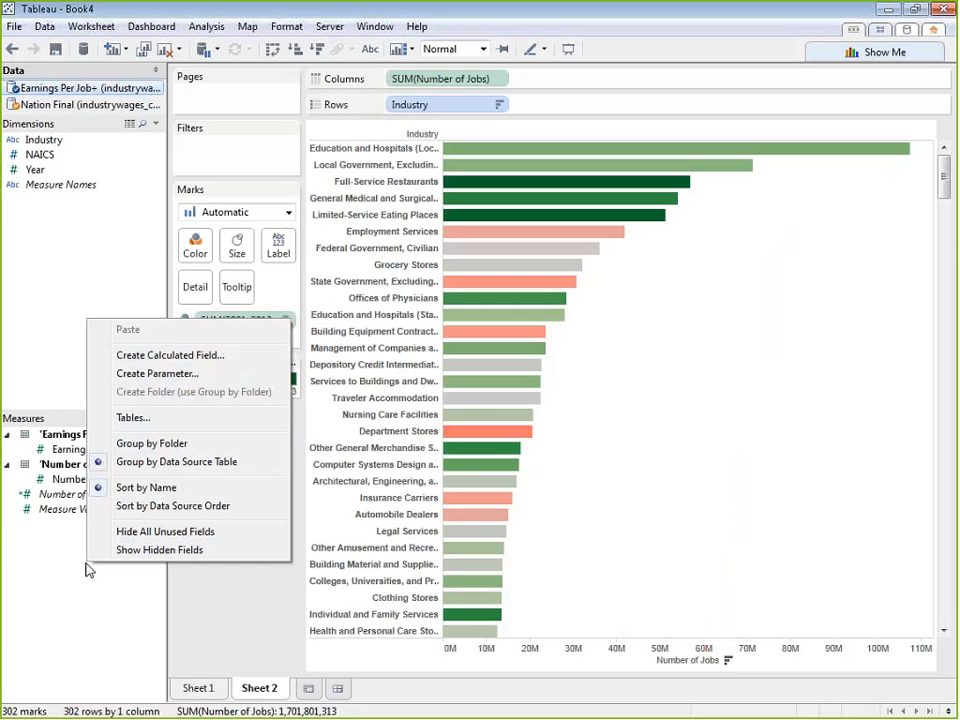
left_click(170, 355)
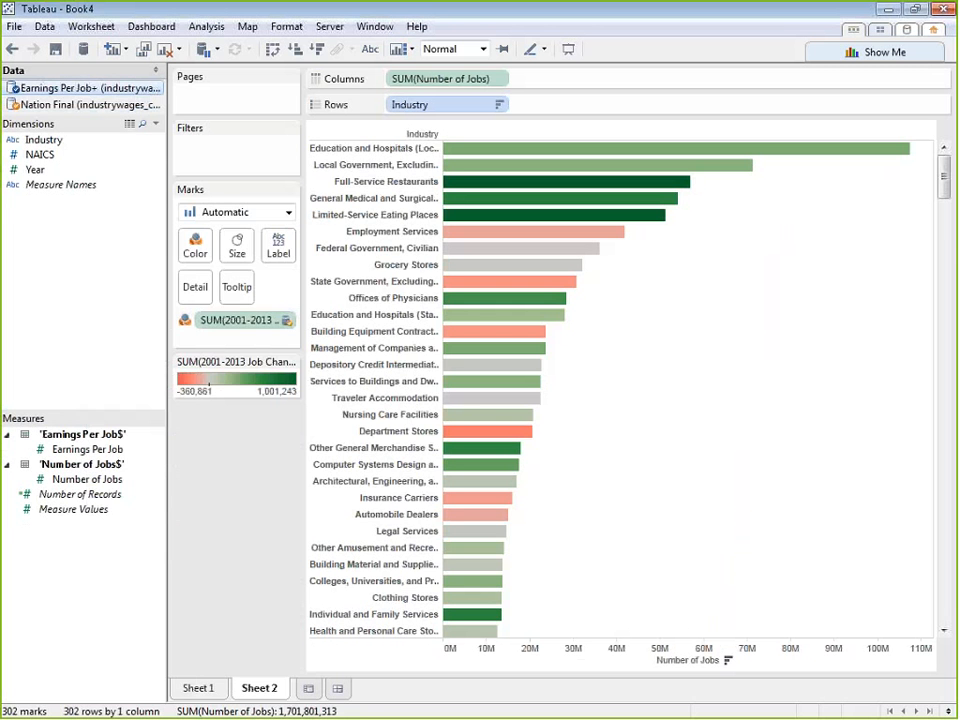
right_click(67, 246)
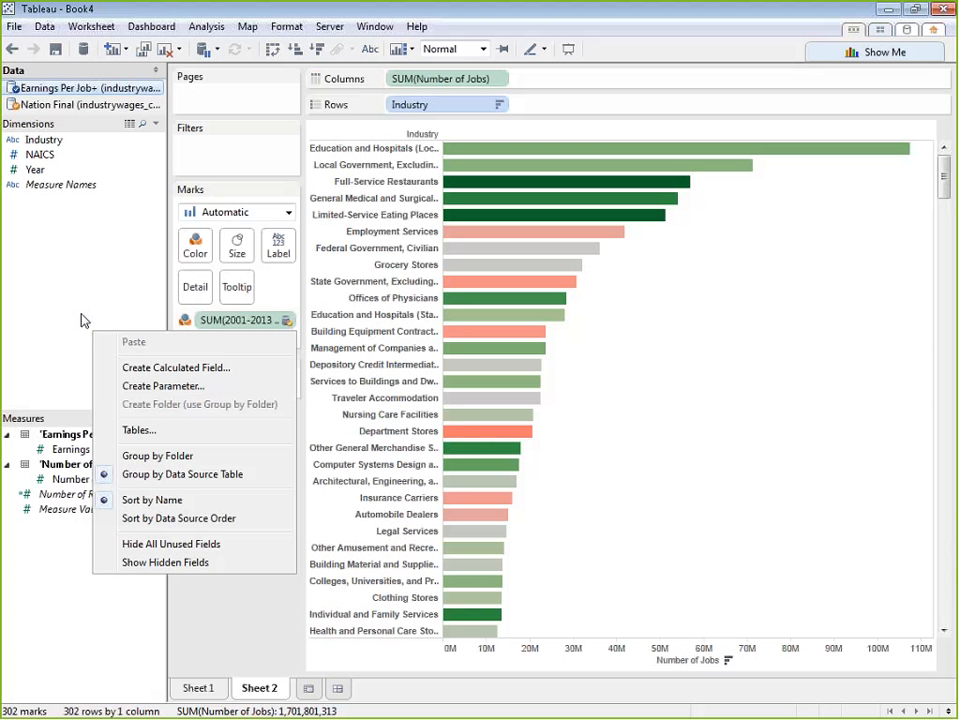
right_click(80, 315)
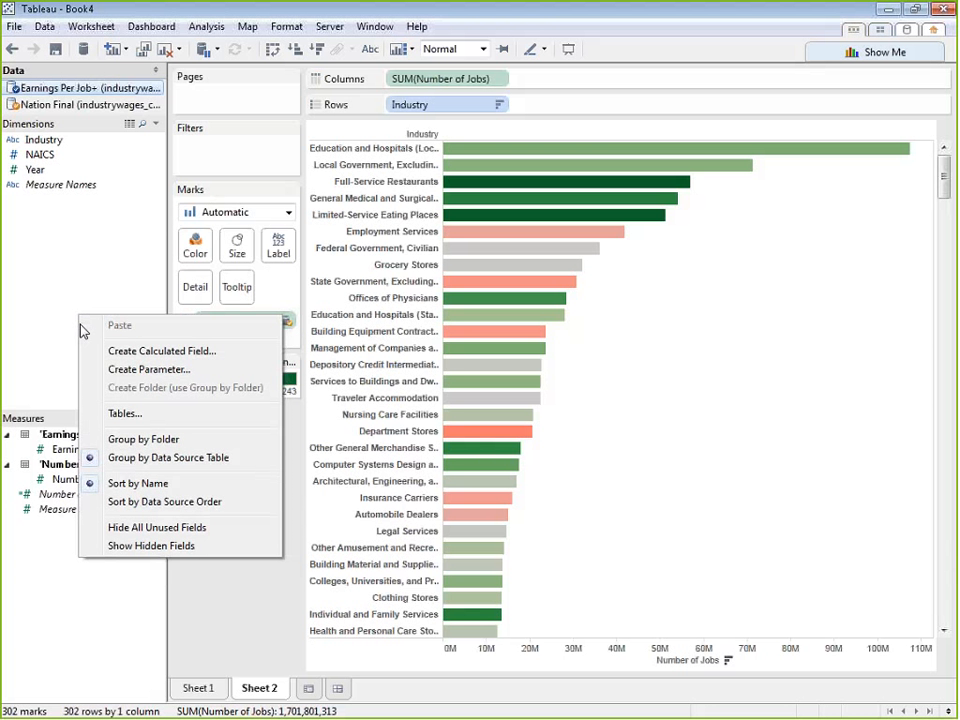
left_click(140, 352)
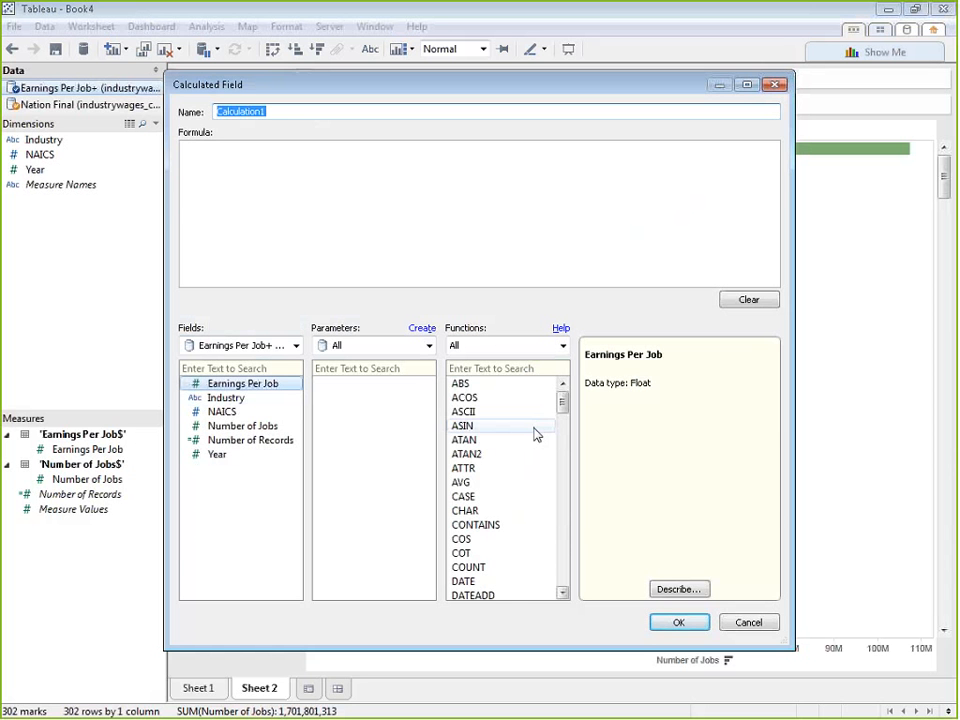
- Browse the Number functions and read the descriptions of ASIN, COT, DIV, MAX, POWER and SQUARE
mouse_move(563, 398)
left_mouse_down()
mouse_move(577, 617)
mouse_move(563, 400)
left_mouse_up()
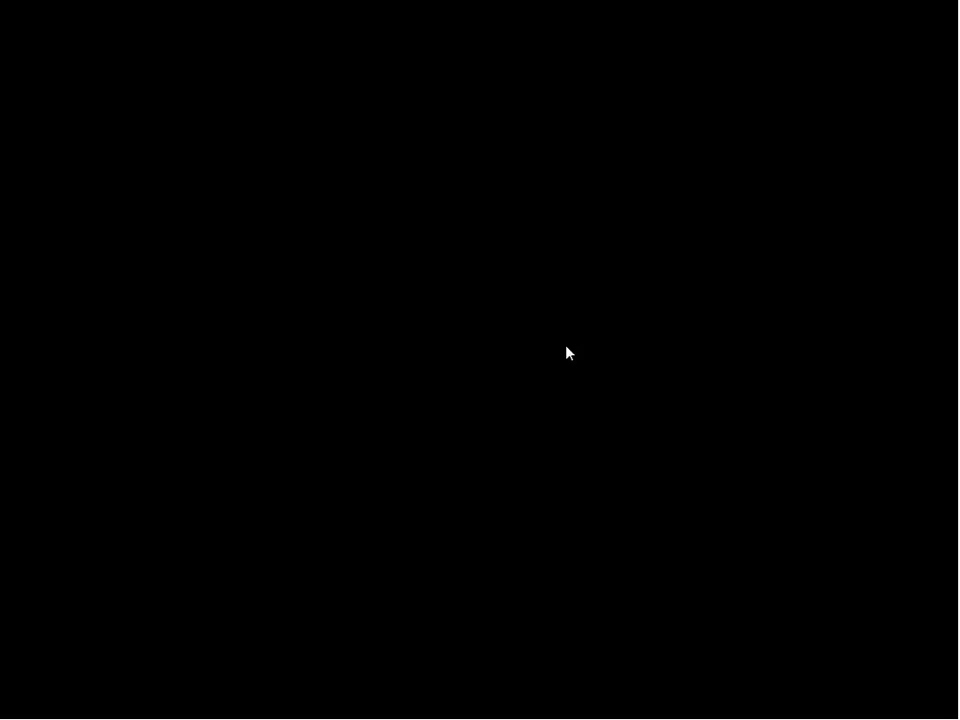
left_click(564, 346)
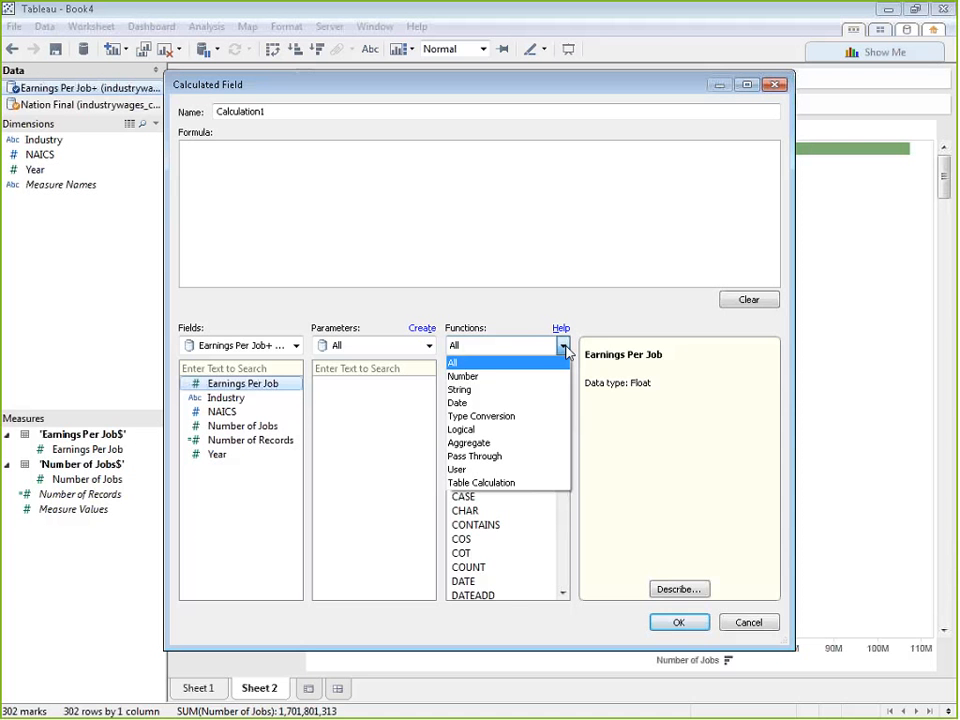
left_click(490, 377)
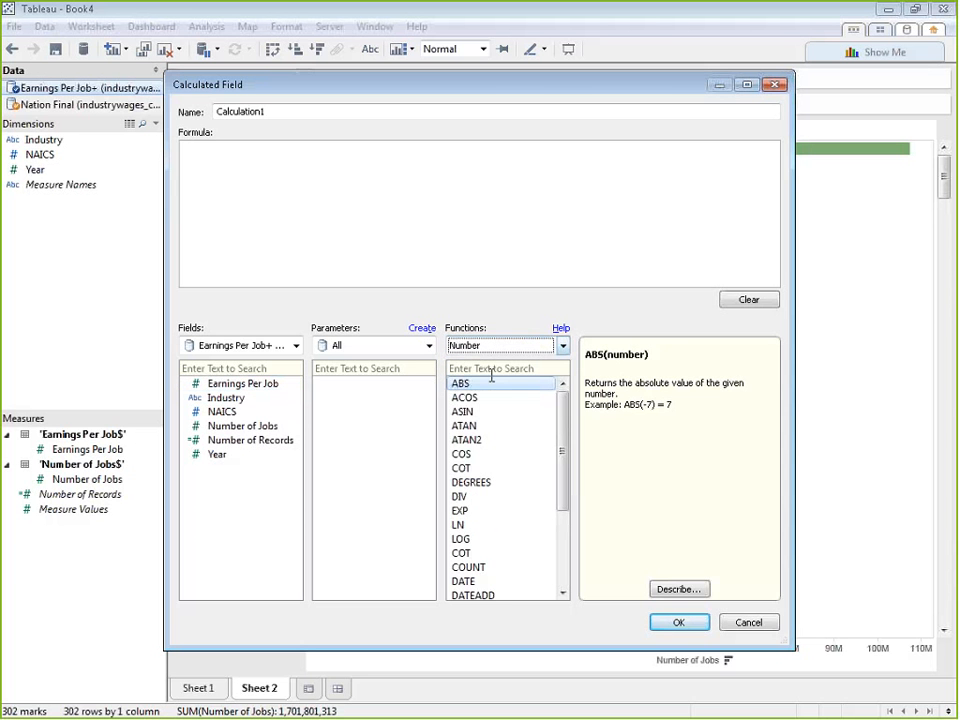
left_click(512, 412)
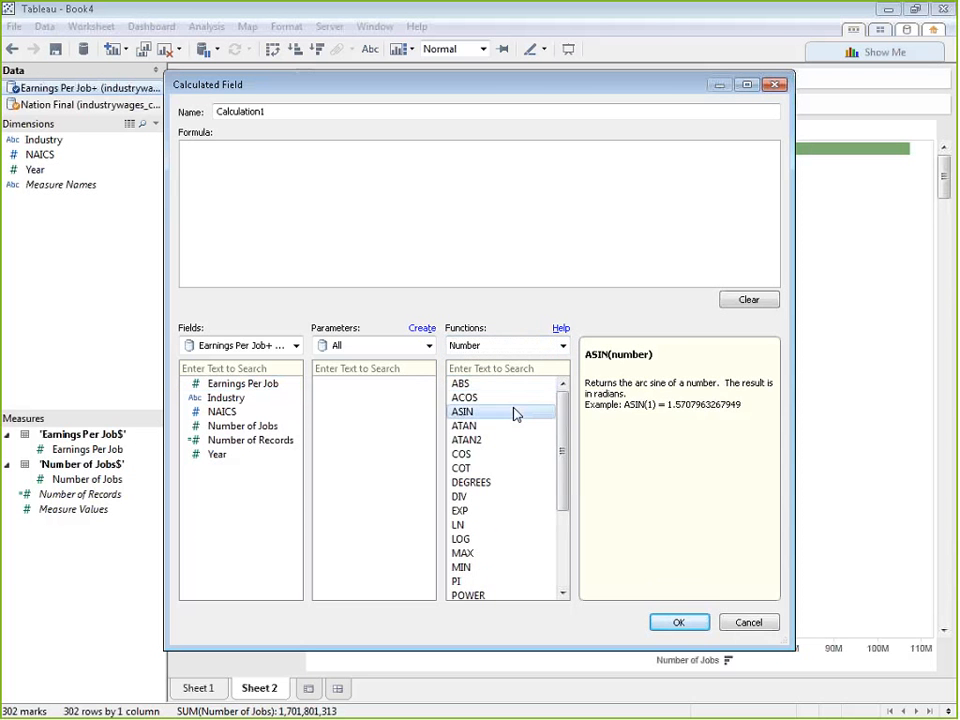
left_click(467, 454)
left_click(473, 470)
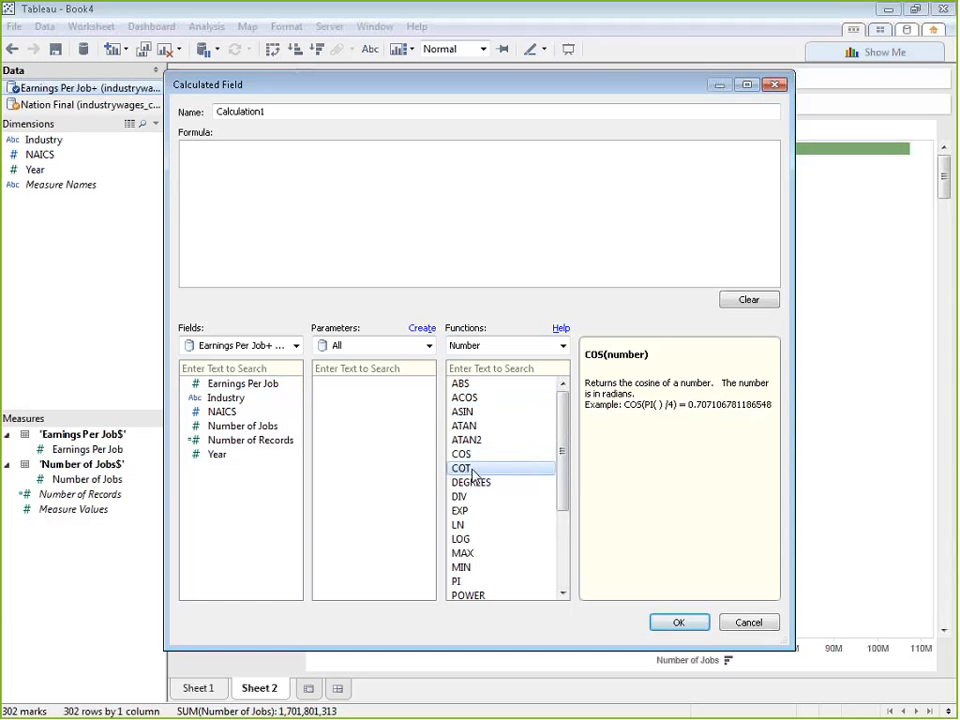
left_click(475, 497)
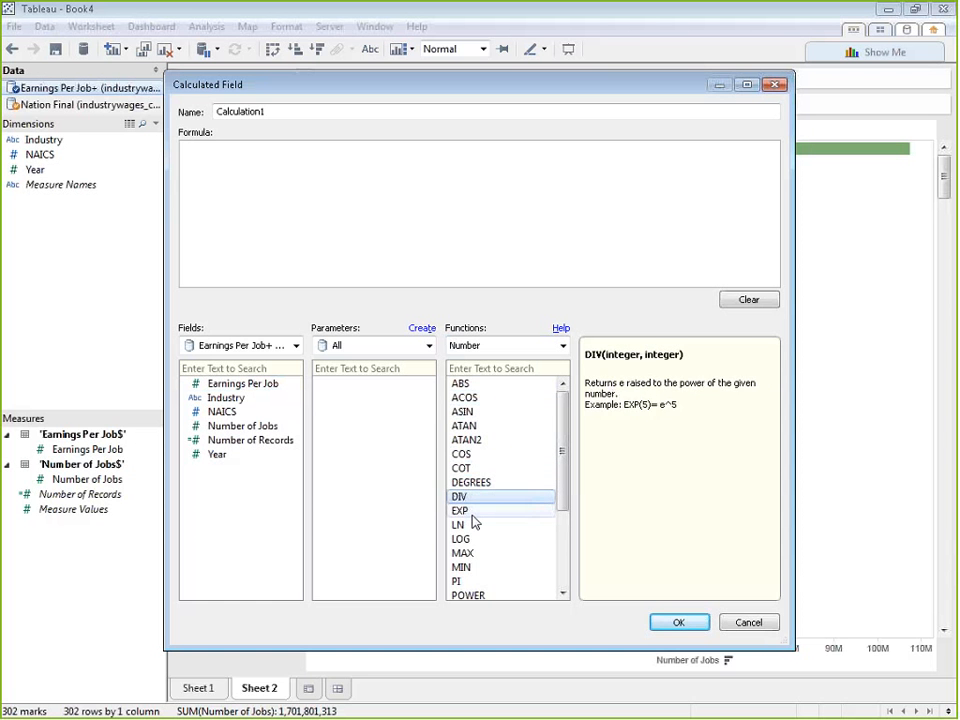
left_click(465, 556)
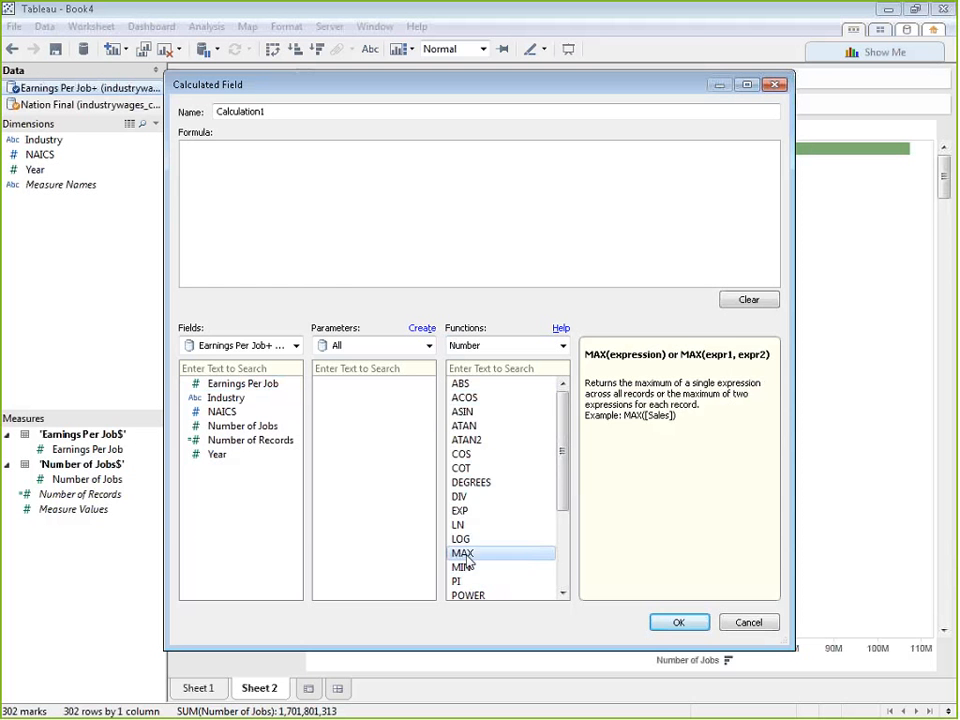
scroll(475, 540, "down", 2)
left_click(489, 511)
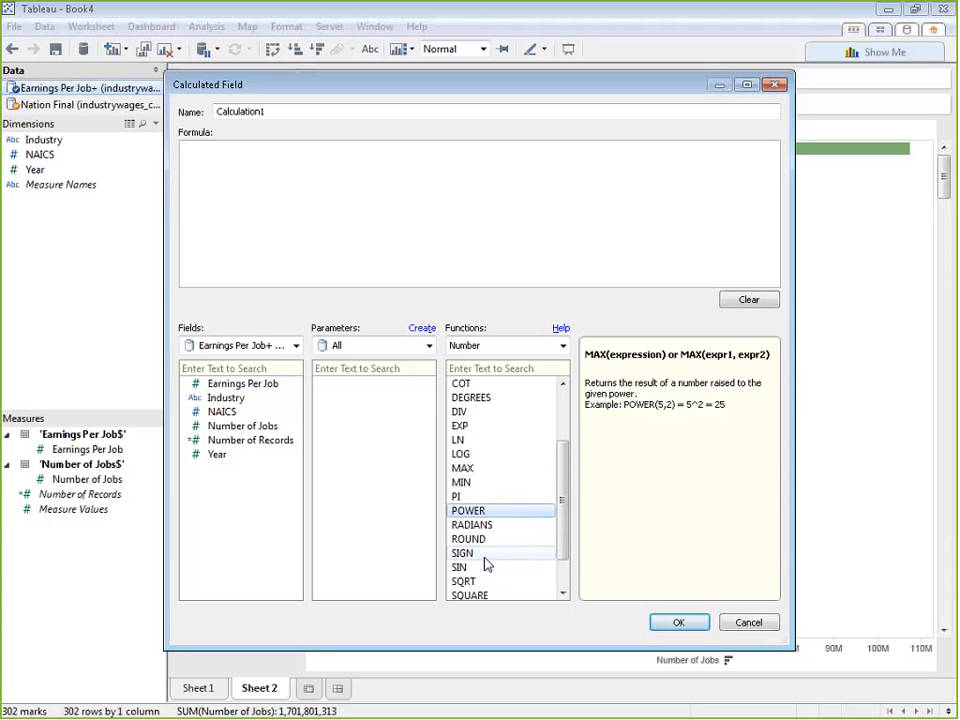
left_click(485, 557)
left_click(484, 580)
left_click(483, 595)
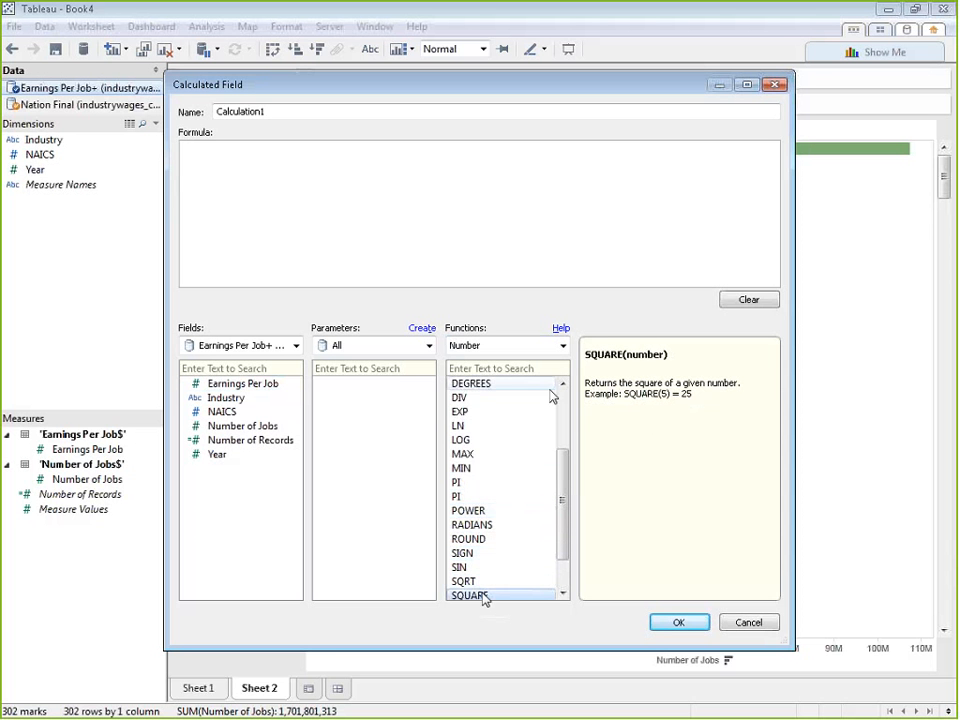
- Browse the String functions and read the descriptions of ENDSWITH, MID and RTRIM
left_click(552, 346)
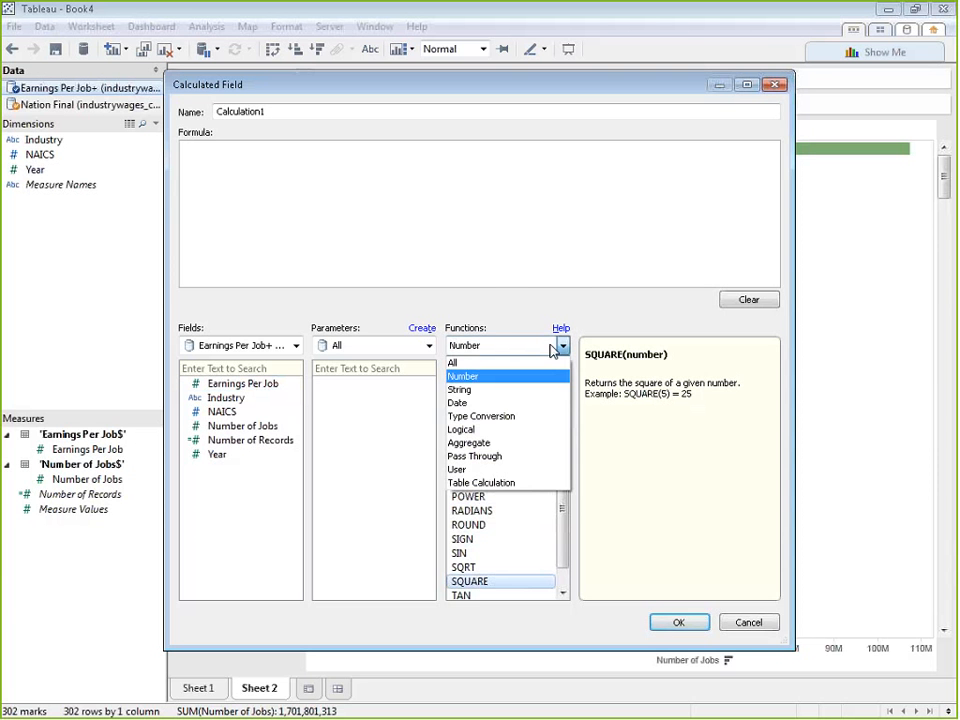
left_click(492, 390)
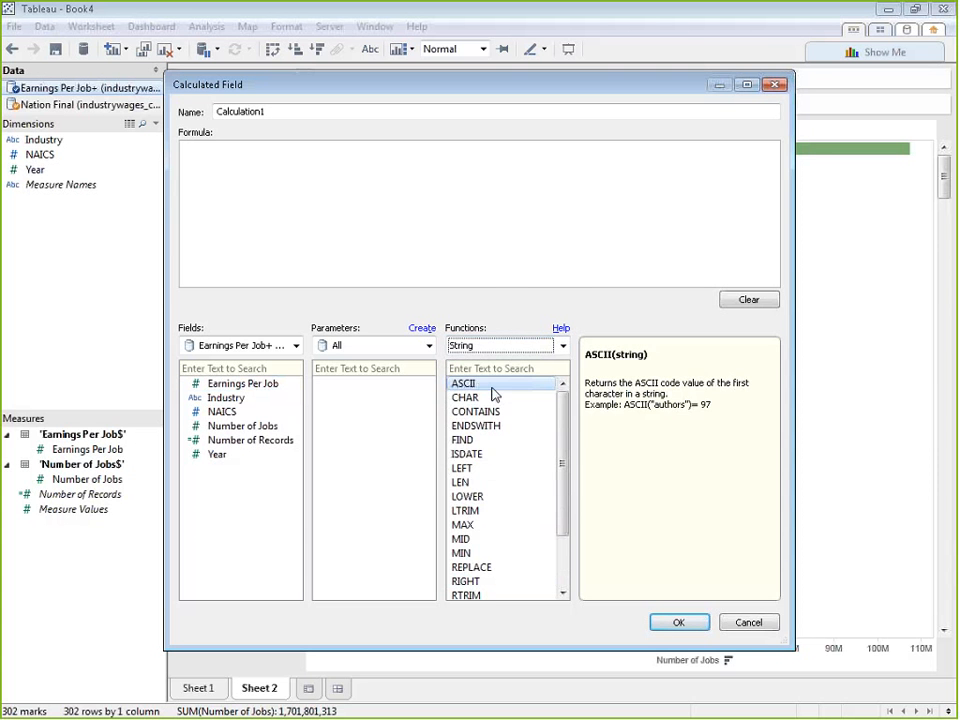
left_click(489, 398)
left_click(490, 427)
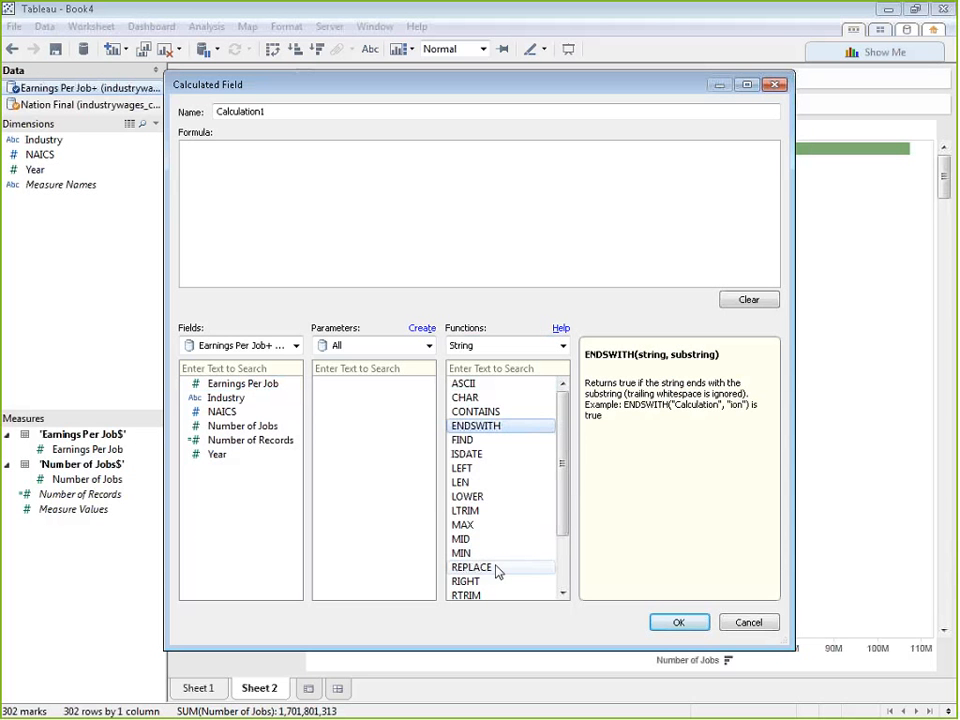
left_click_drag(561, 505, 561, 514)
left_click(477, 528)
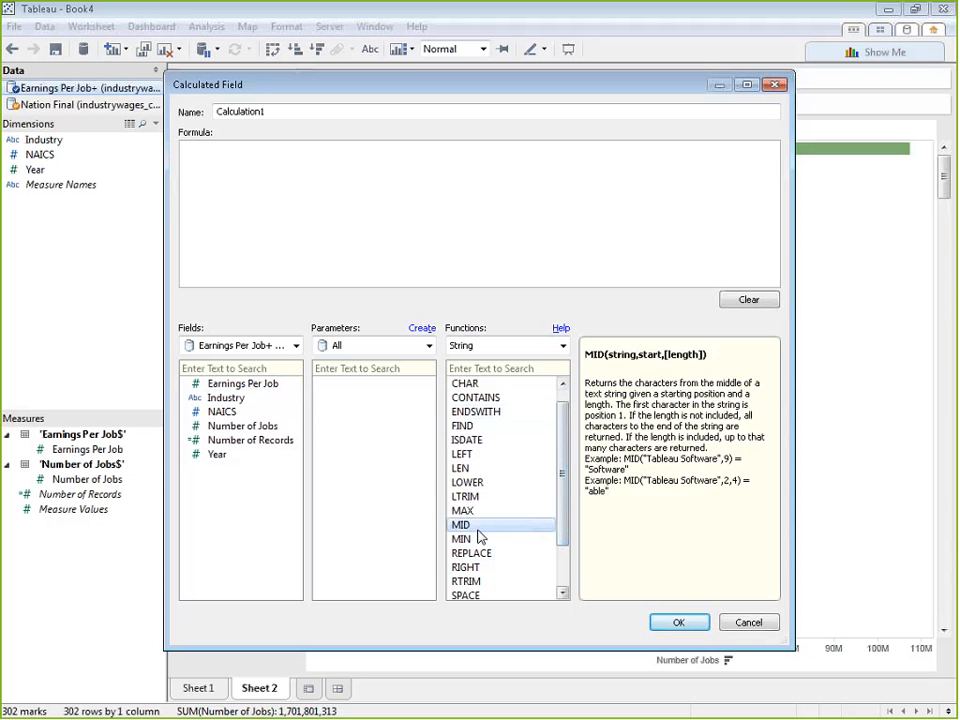
left_click(466, 581)
scroll(560, 484, "down", 2)
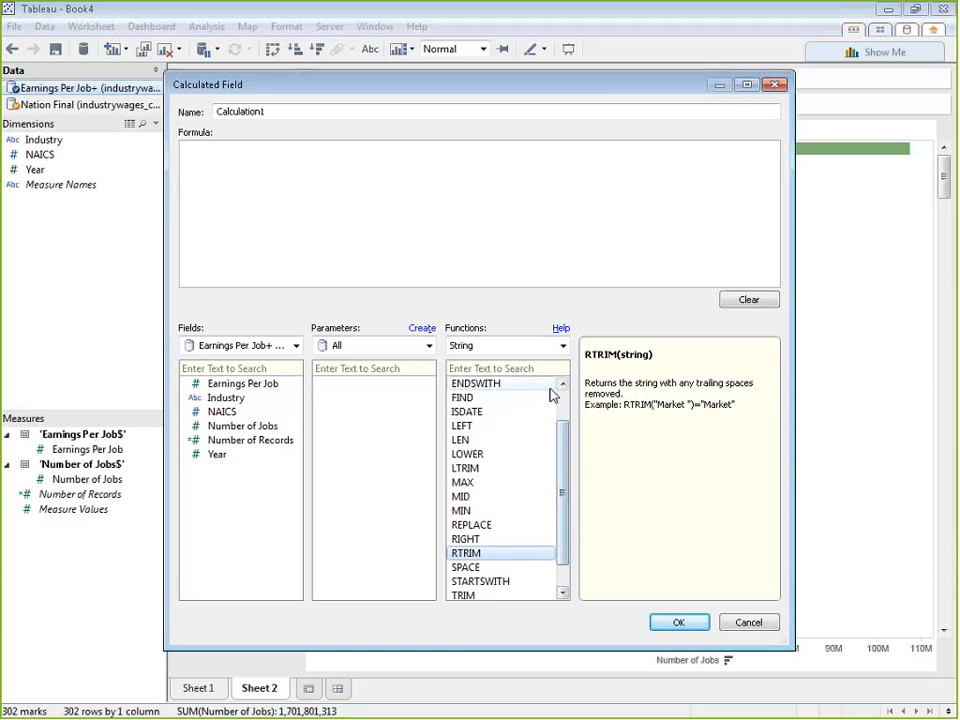
- Browse the Date functions and read the descriptions of DATEDIFF, DAY and MONTH
left_click(562, 345)
left_click(520, 401)
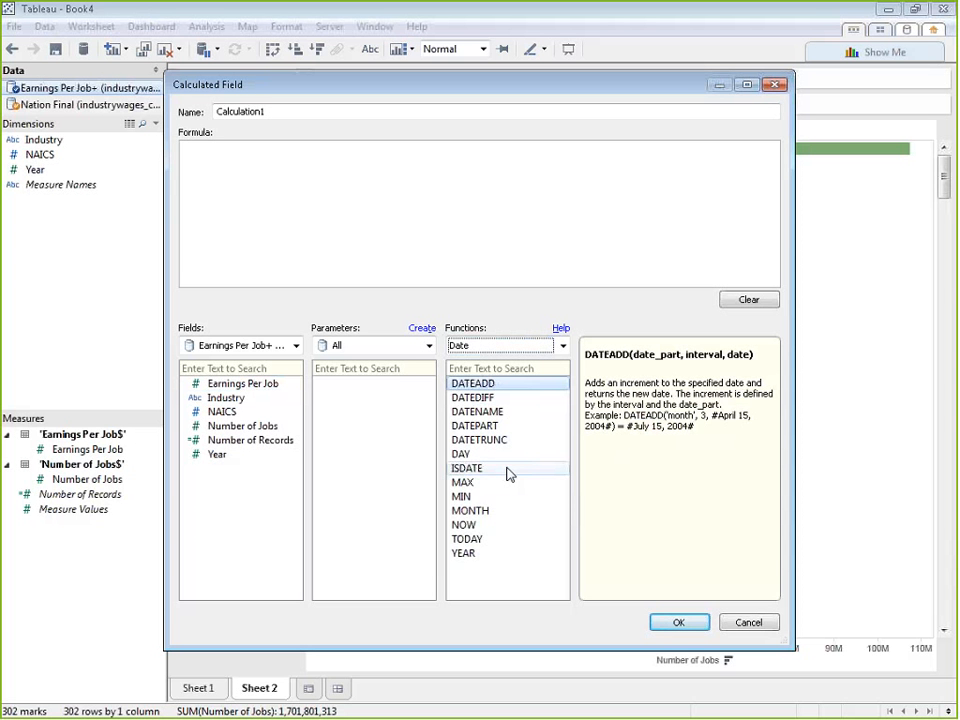
left_click(476, 398)
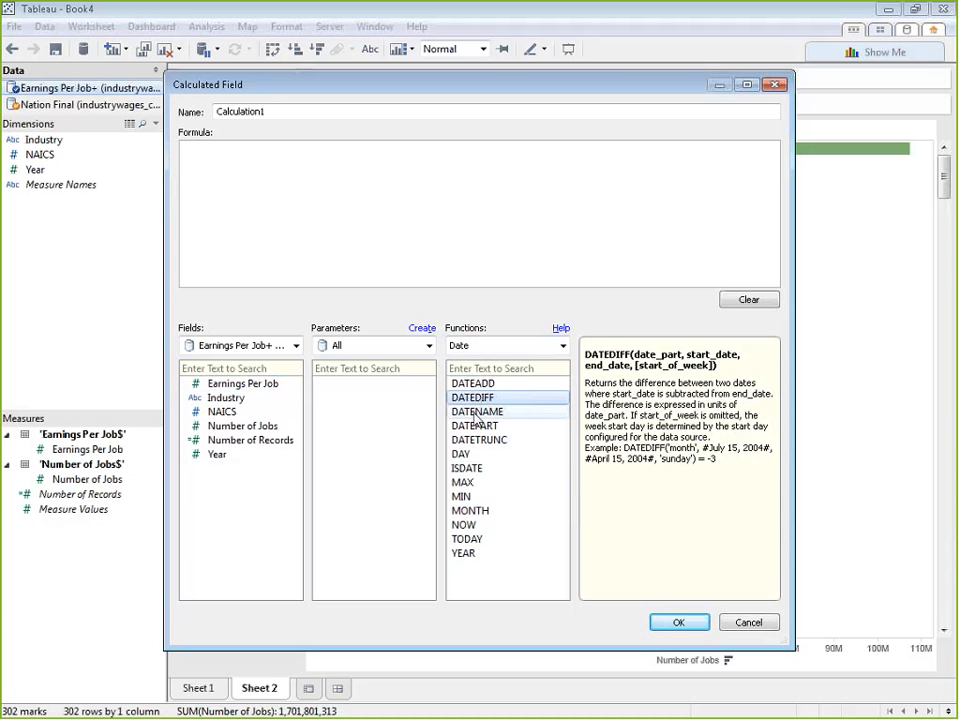
left_click(543, 463)
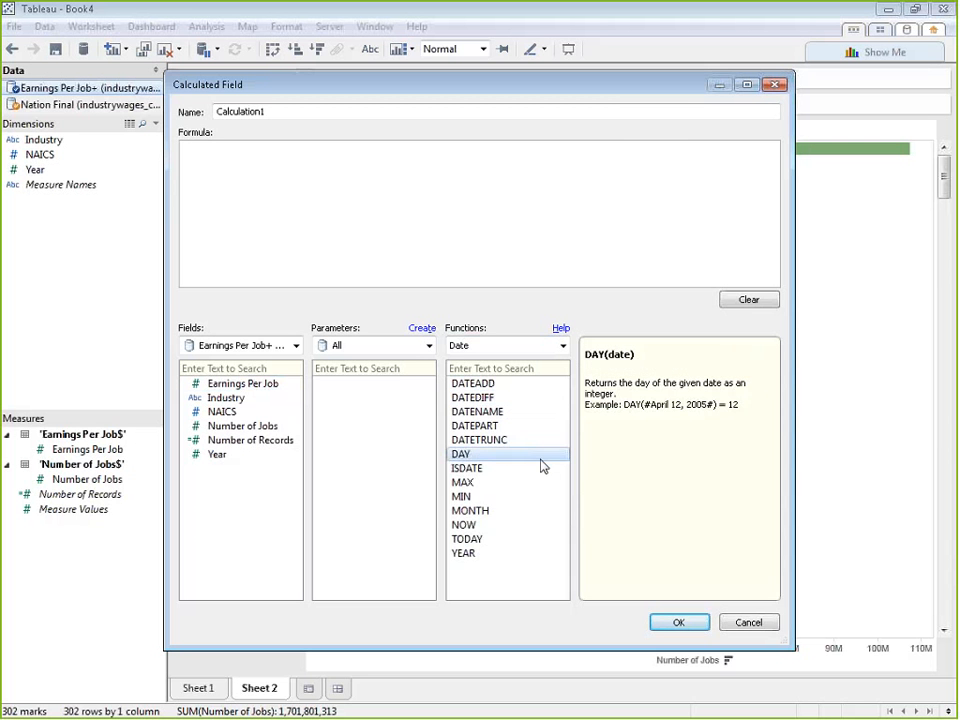
left_click(505, 510)
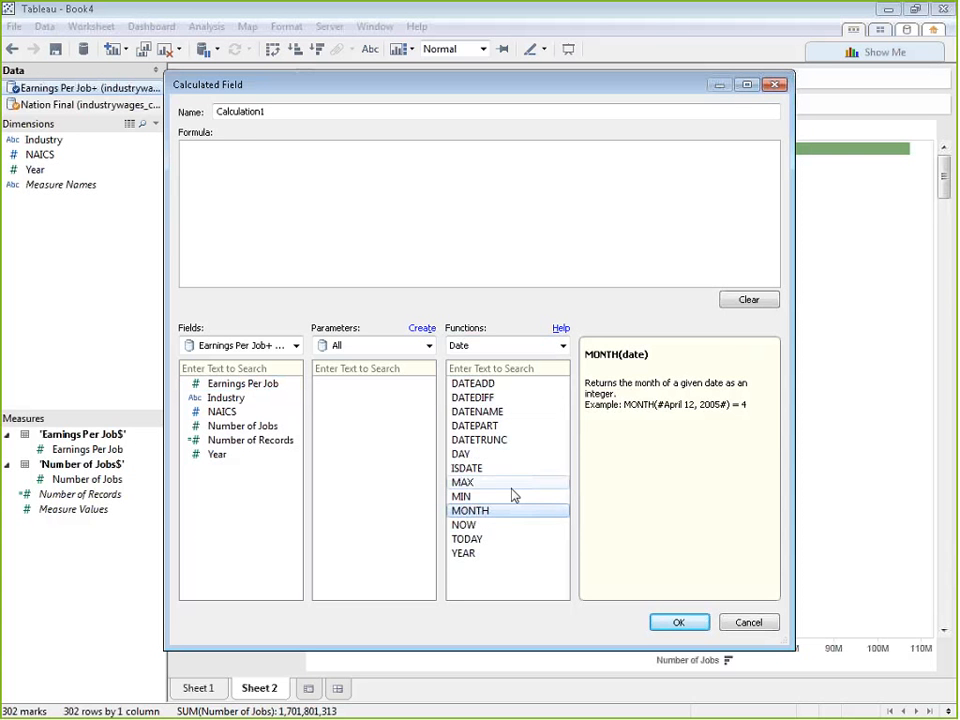
- Browse the Type Conversion functions and read the description of INT
mouse_move(527, 397)
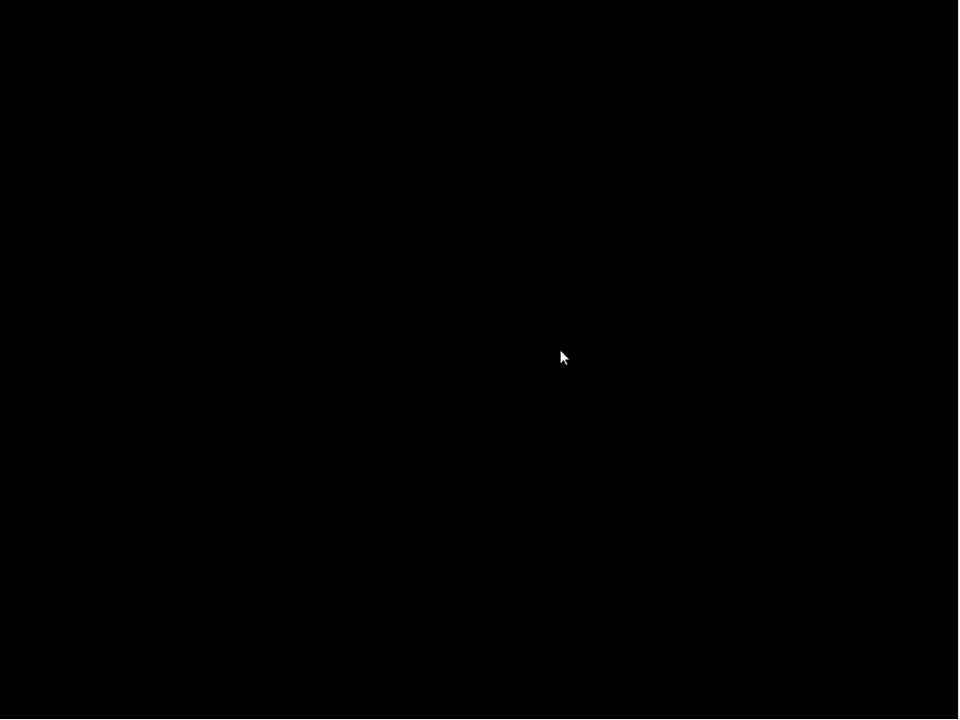
left_click(563, 345)
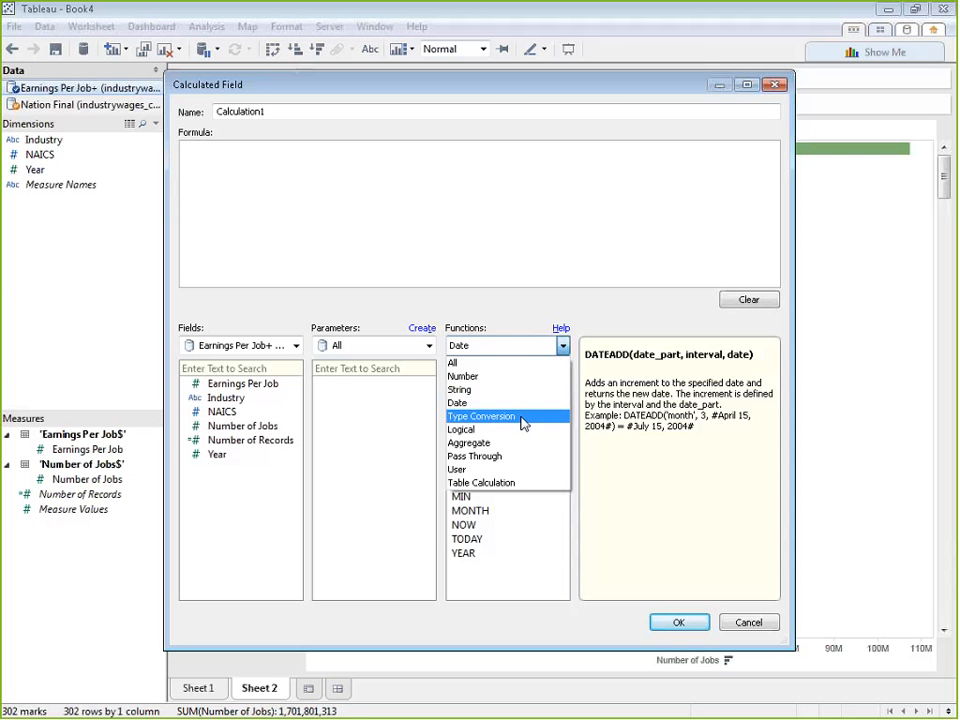
left_click(521, 416)
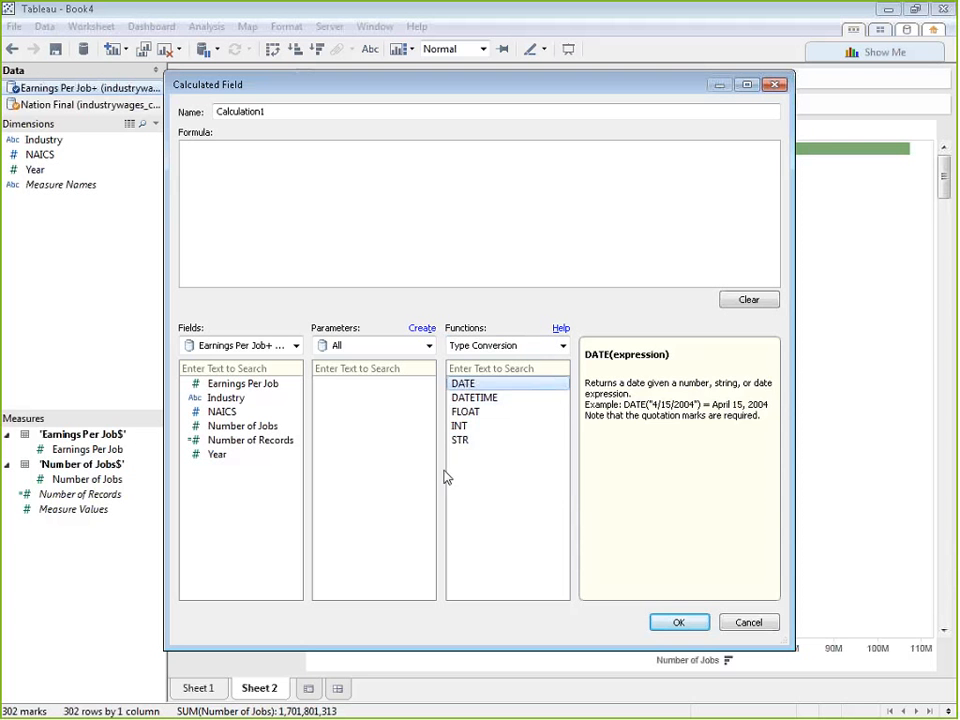
left_click(472, 427)
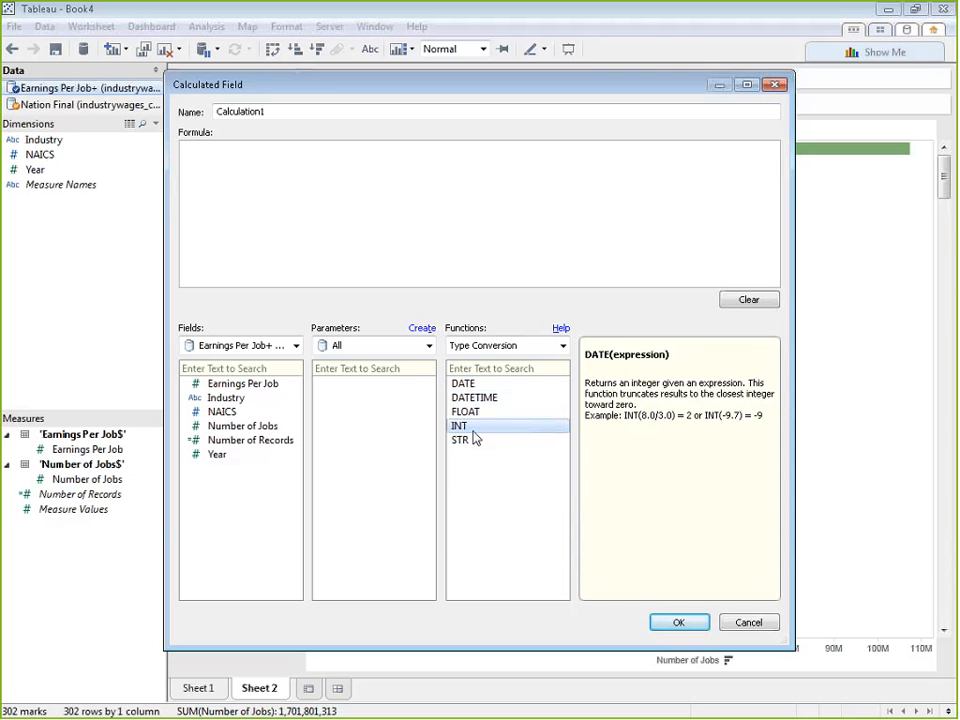
- Browse the Logical functions and read the syntax and example for IF
left_click(507, 350)
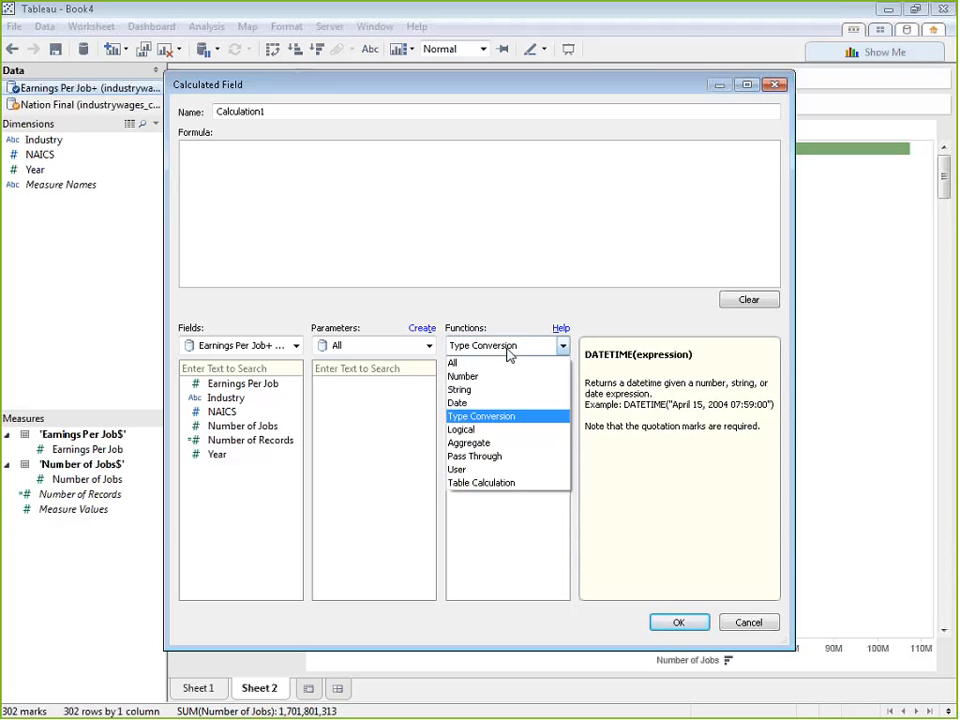
left_click(460, 429)
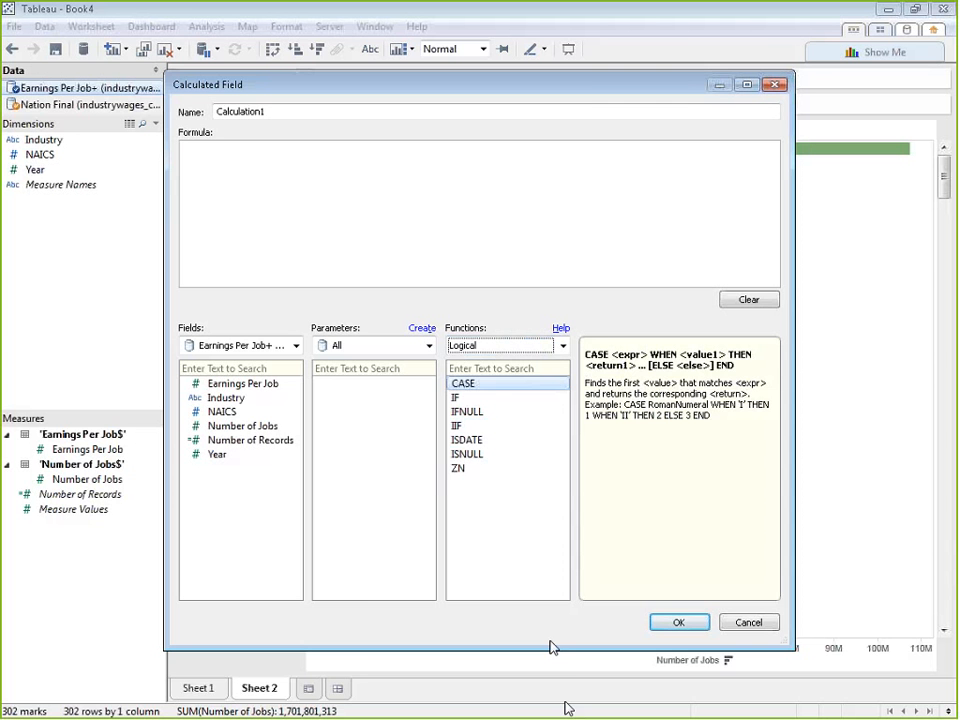
left_click(508, 398)
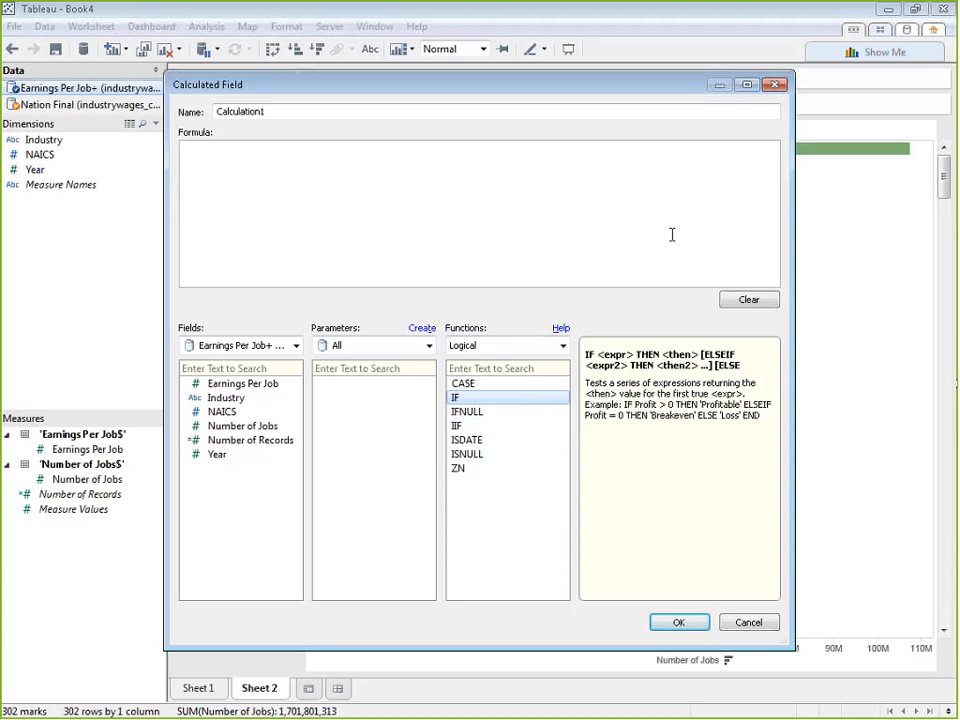
- Write the formula line IF [Number of Jobs]>200000 THEN "Not very many jobs" and start an ELSE line below it
left_click(636, 195)
type("IFm")
left_click(272, 426)
double_click(272, 426)
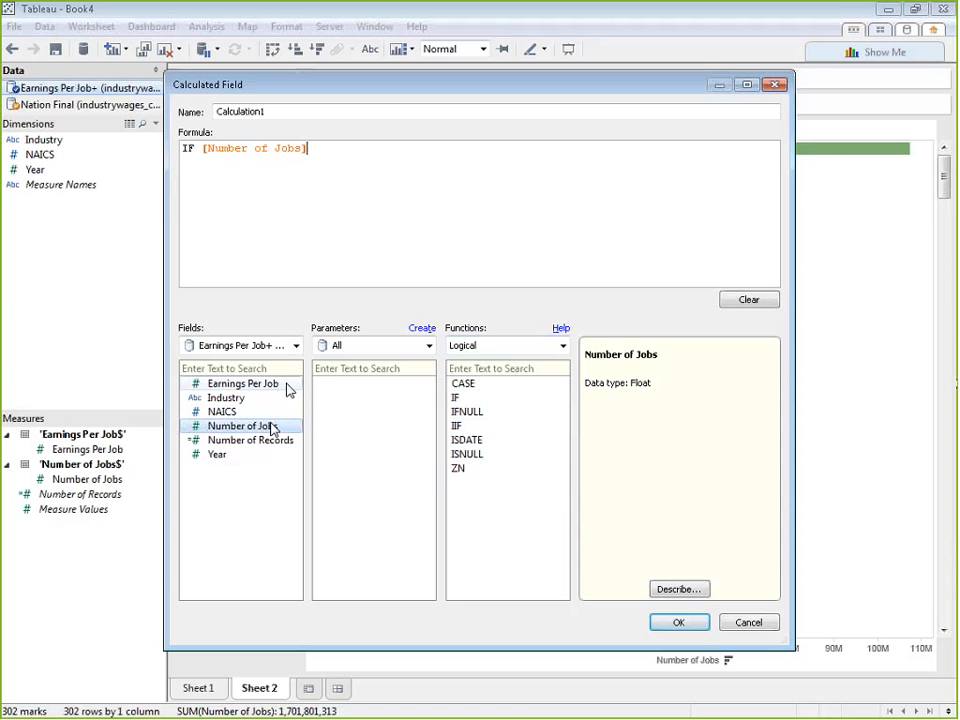
type(">")
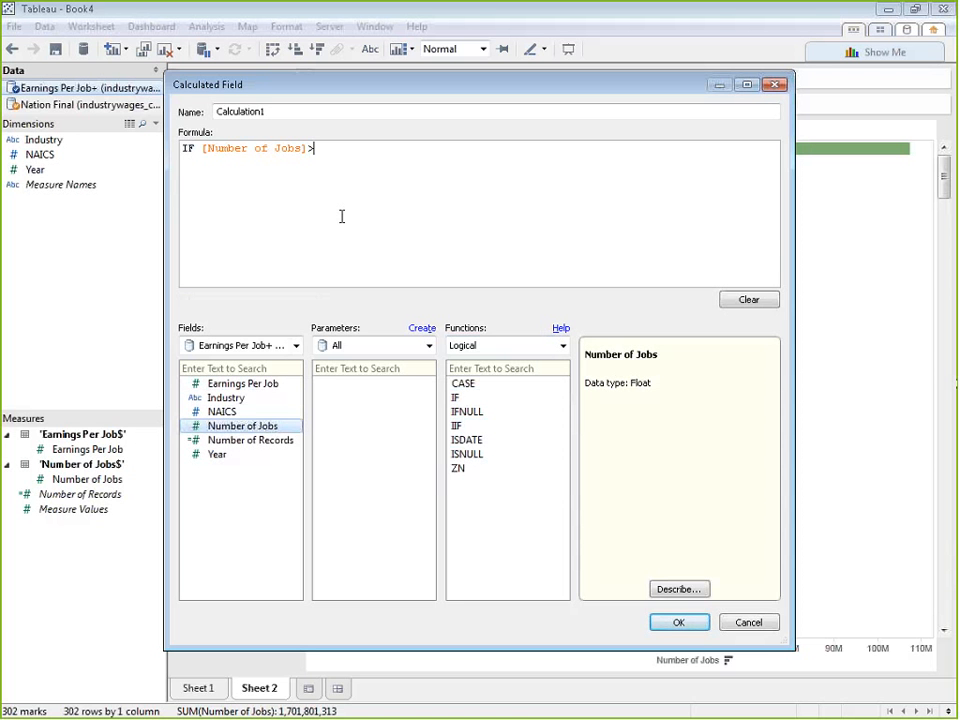
type("200000 THEN \"No")
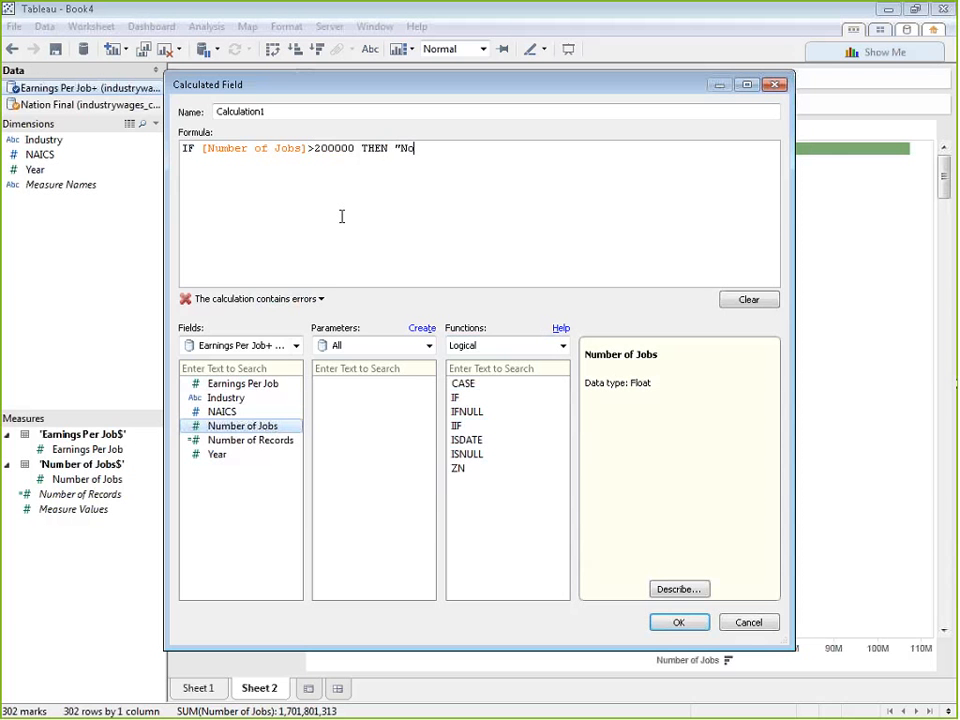
type("t ver")
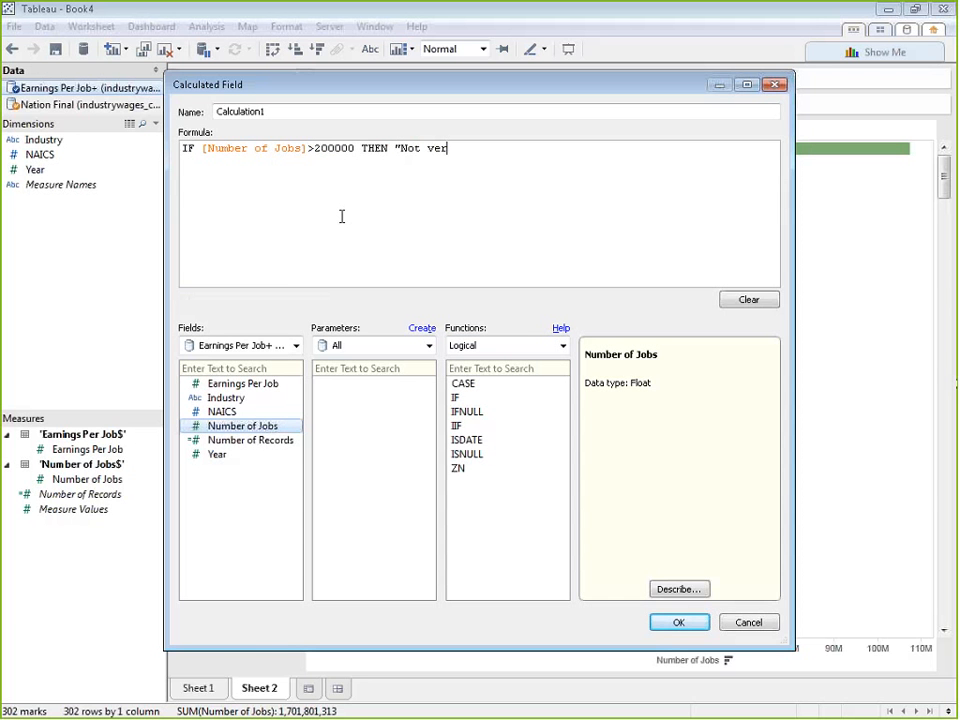
type("y many jobs")
type("\"")
key("Return")
type("ELSE")
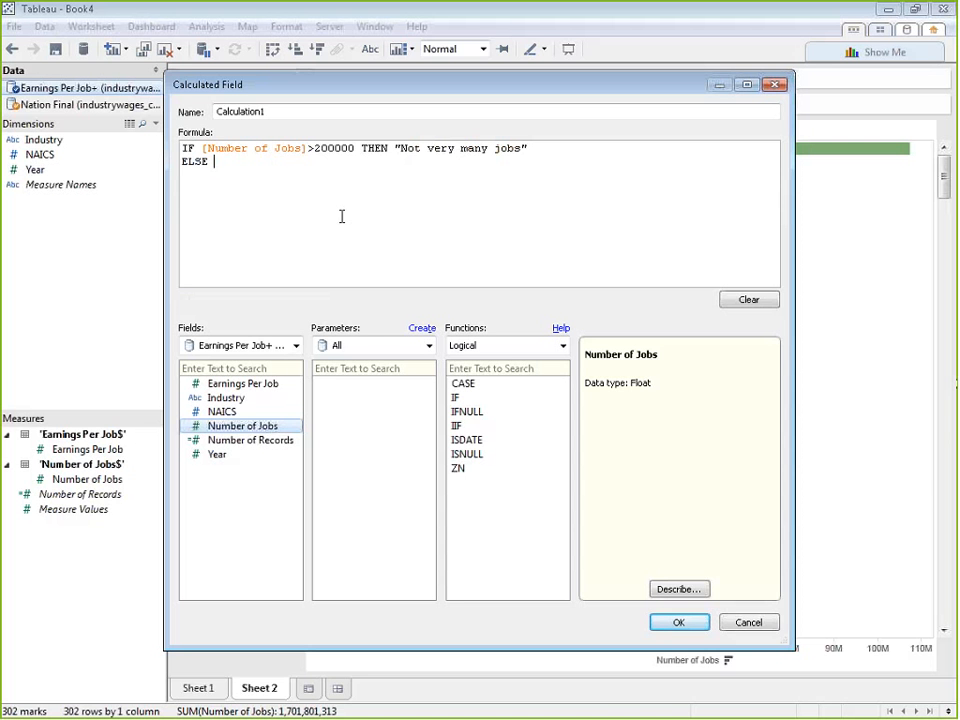
- Change the comparison to less than 200000 and complete the formula with ELSE "A lot of Jobs" and a closing END
left_click(313, 148)
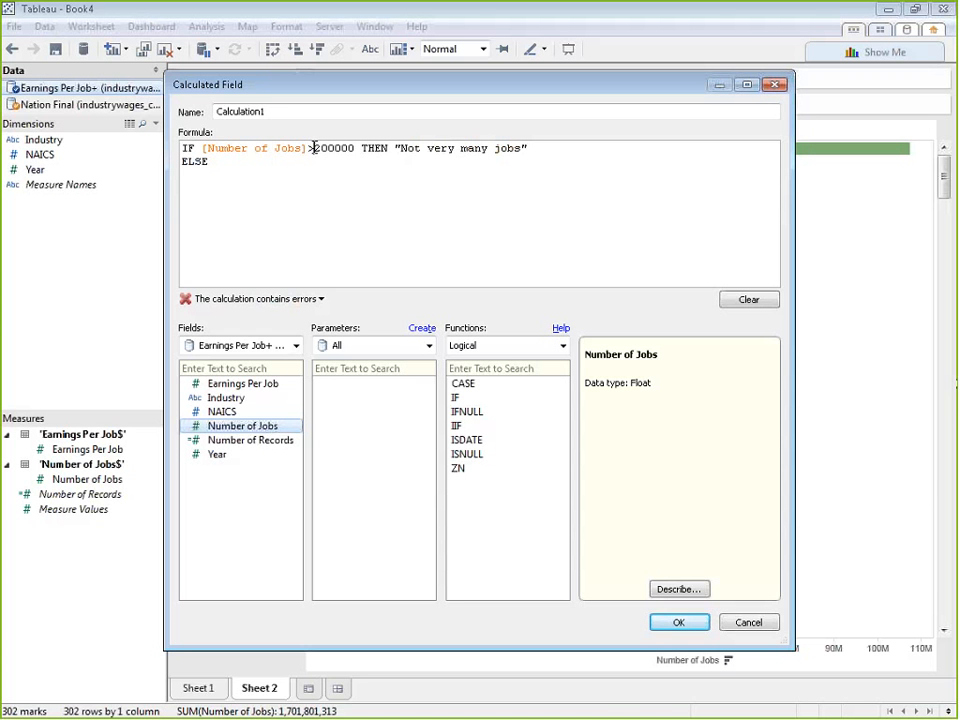
key("BackSpace")
type("<")
key("ctrl+End")
type("\"A l")
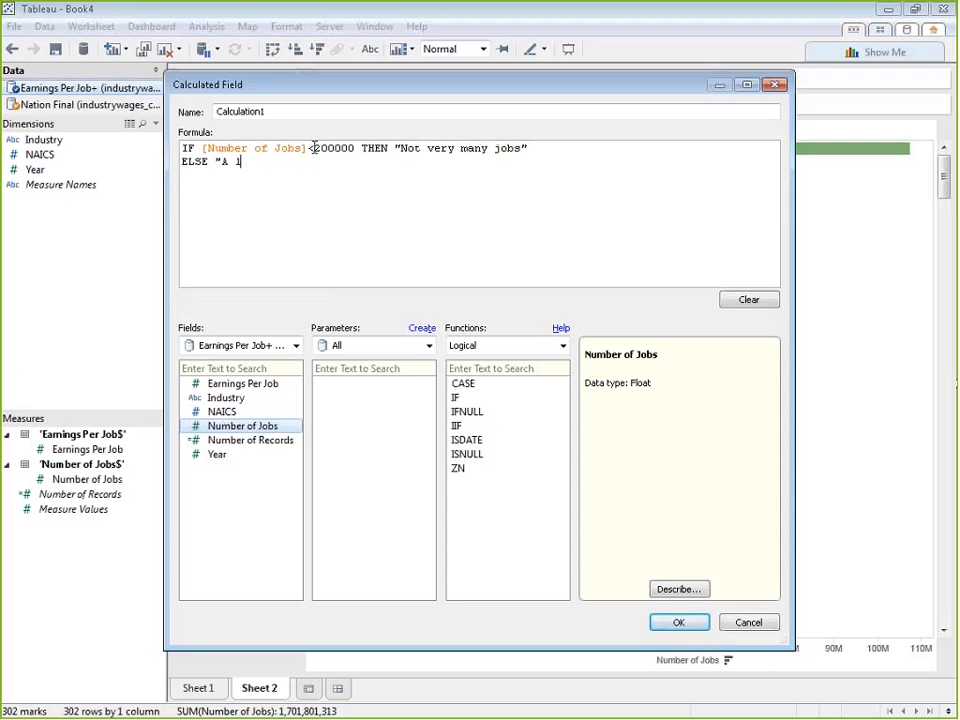
type("ot of Jobs\"")
key("Return")
type("END")
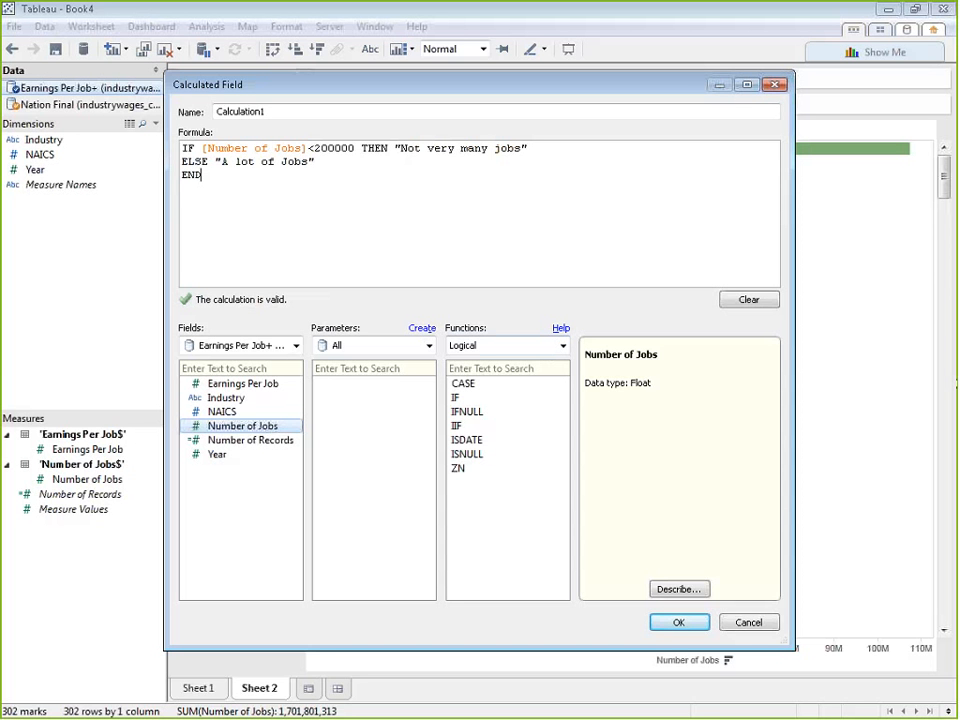
- Review the available function categories and discard the calculated field without saving it
left_click(521, 345)
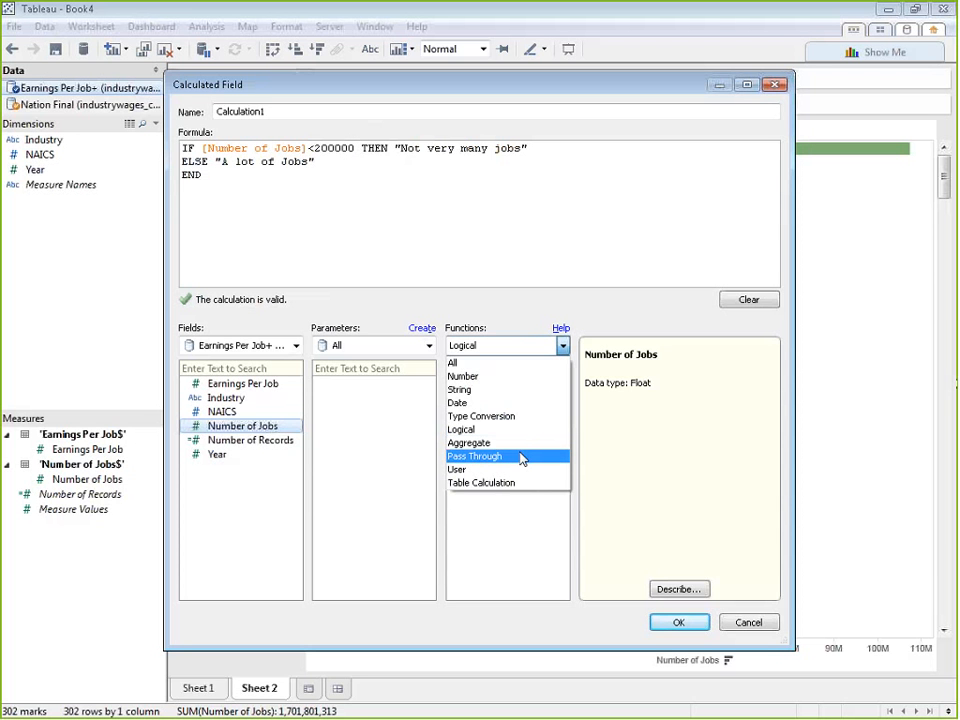
left_click(557, 312)
left_click(540, 343)
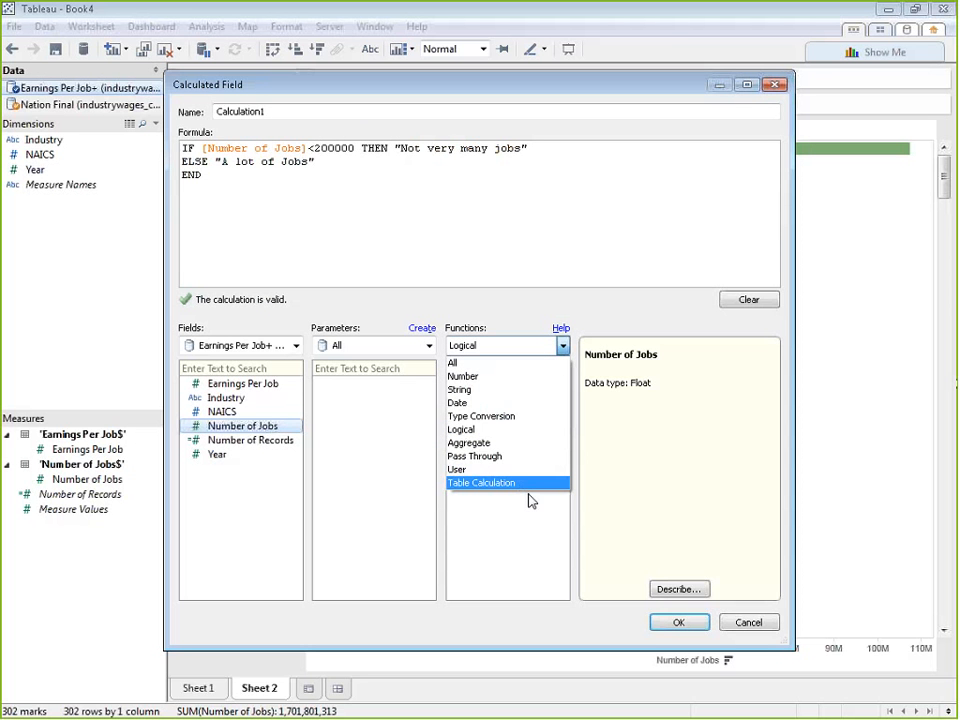
left_click(540, 312)
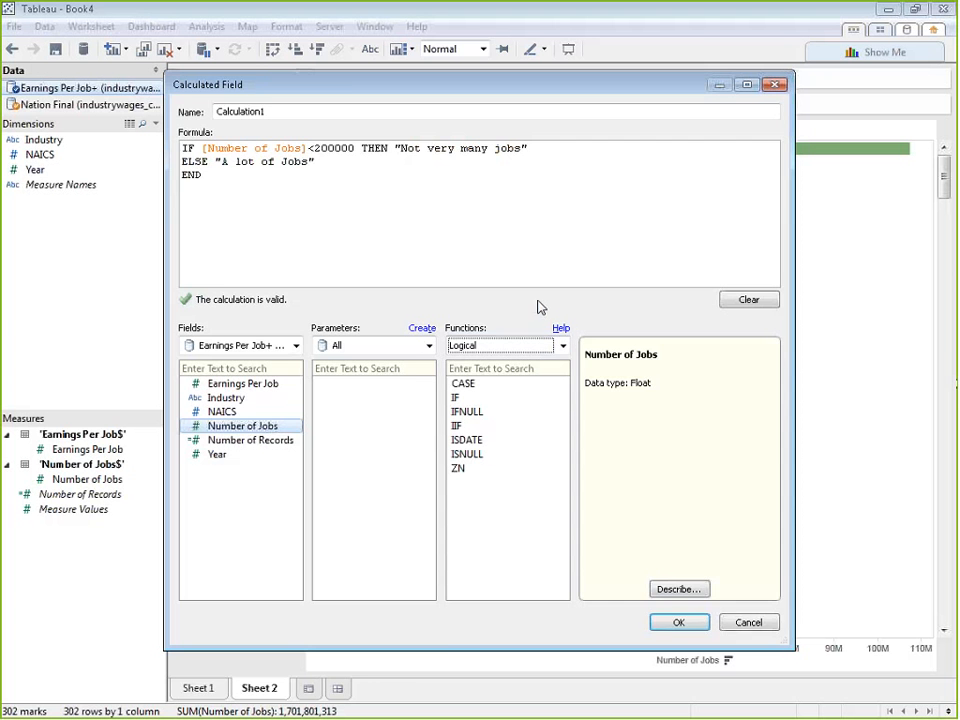
left_click(748, 623)
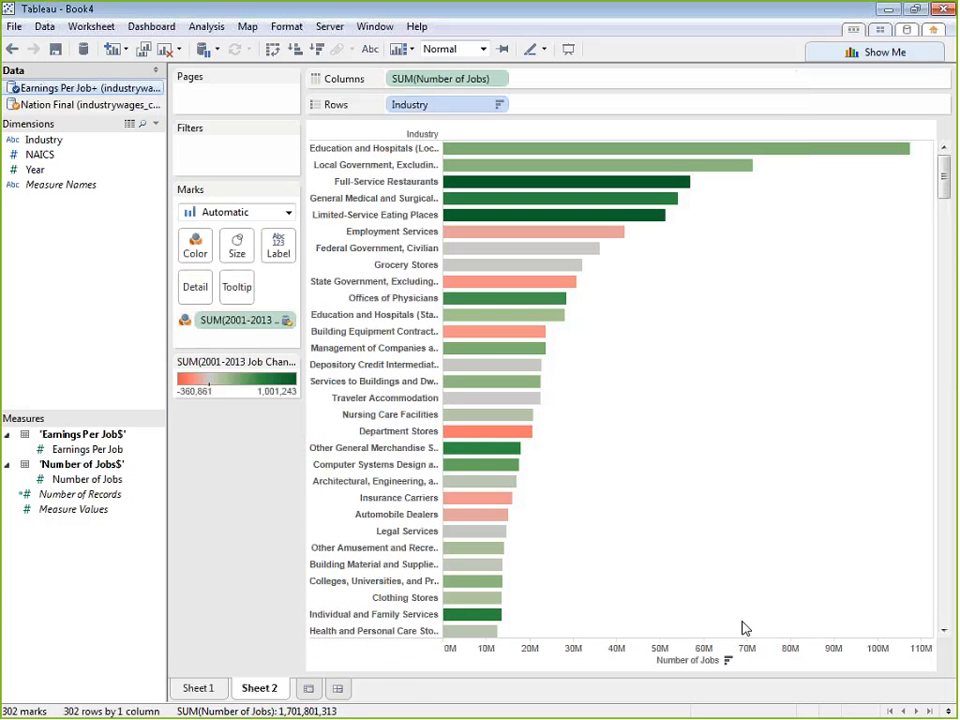
- Create a new worksheet charting Number of Jobs by Year as a line graph, broken out by Industry as a detail
left_click(309, 688)
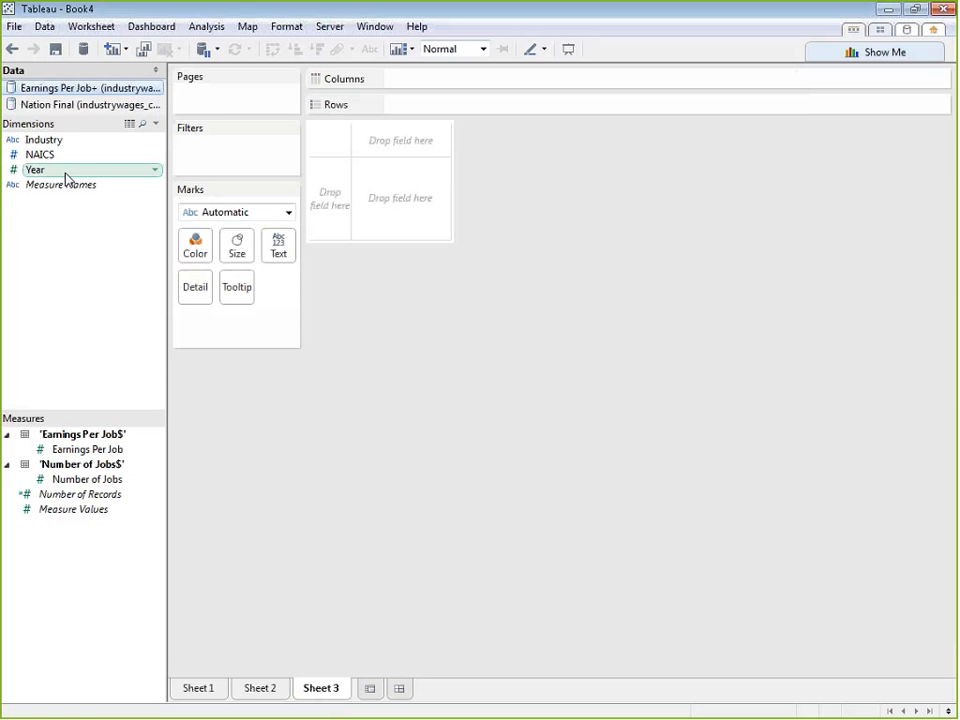
left_click_drag(64, 178, 468, 87)
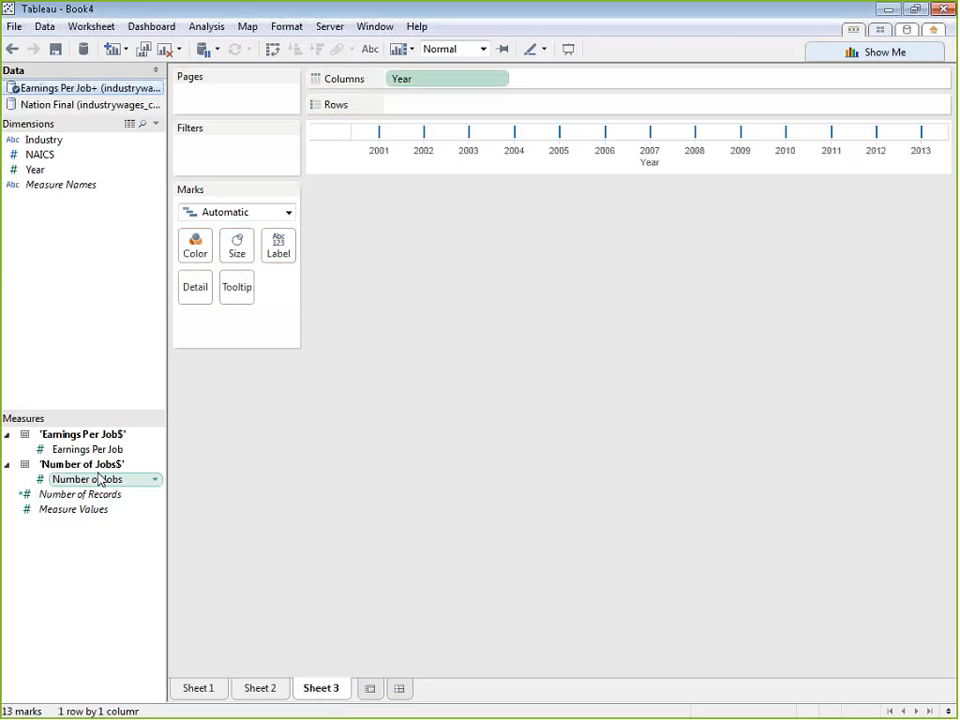
left_click_drag(97, 481, 461, 112)
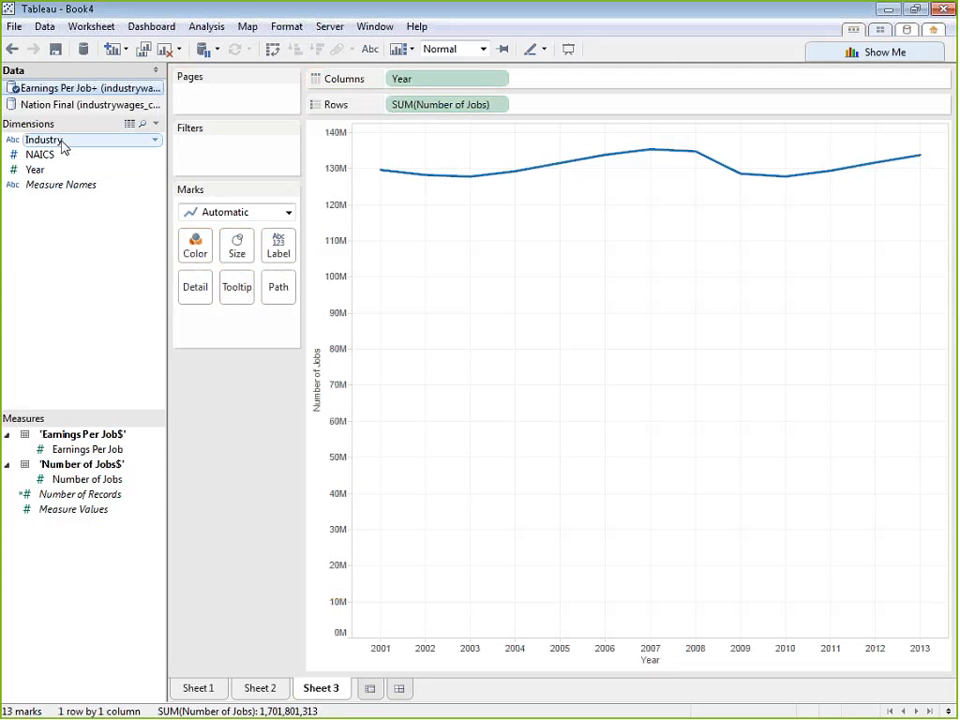
left_click_drag(62, 144, 201, 298)
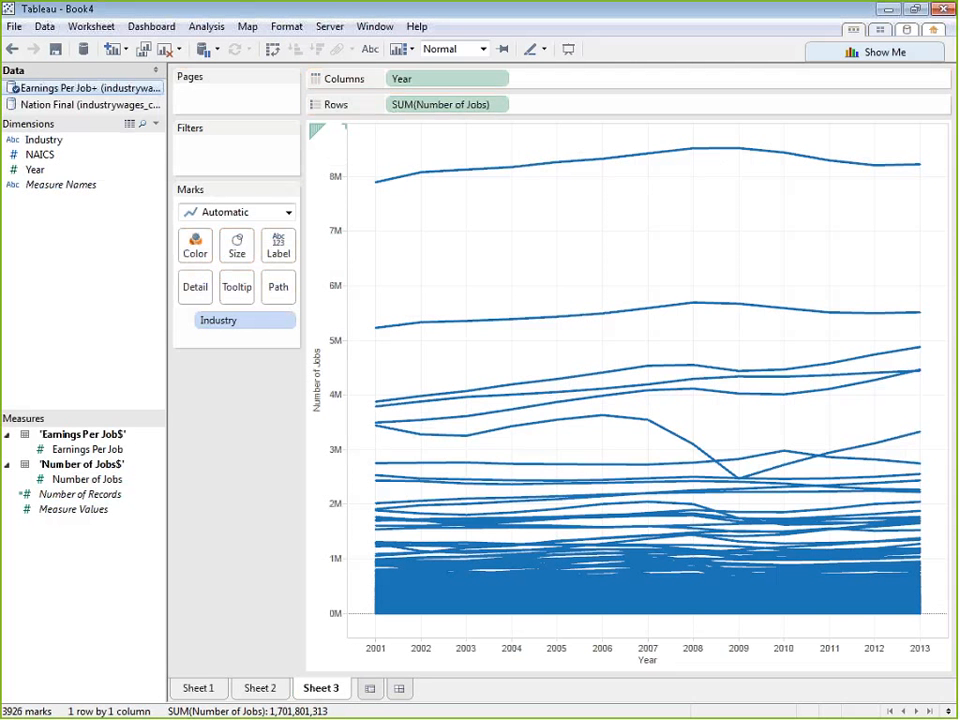
- Apply a Running Total quick table calculation to Number of Jobs in the rows
mouse_move(380, 187)
left_click(500, 106)
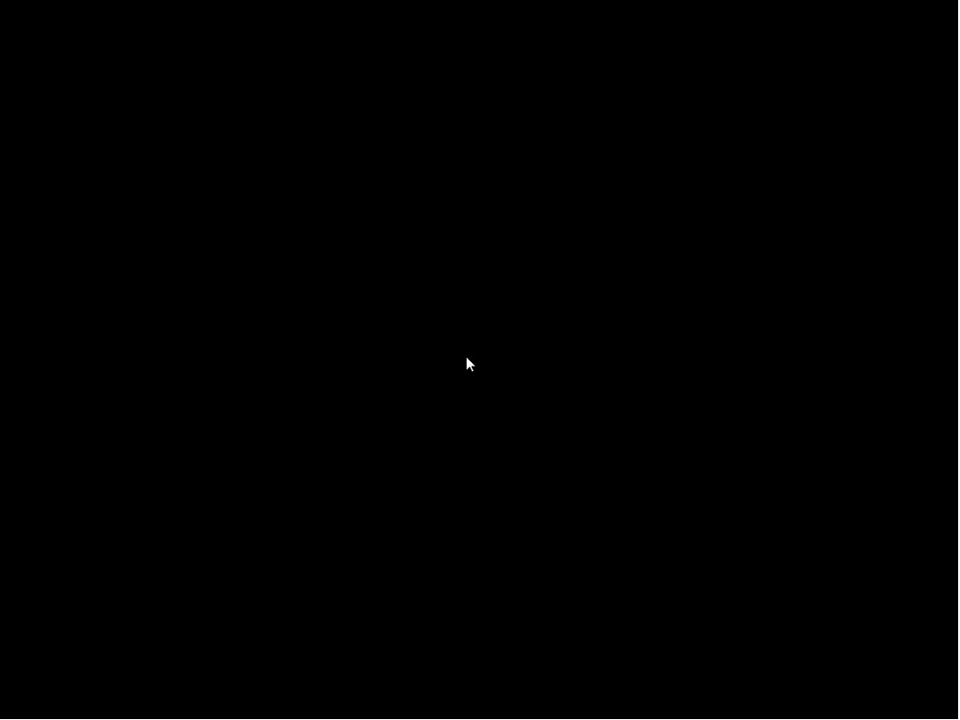
mouse_move(468, 362)
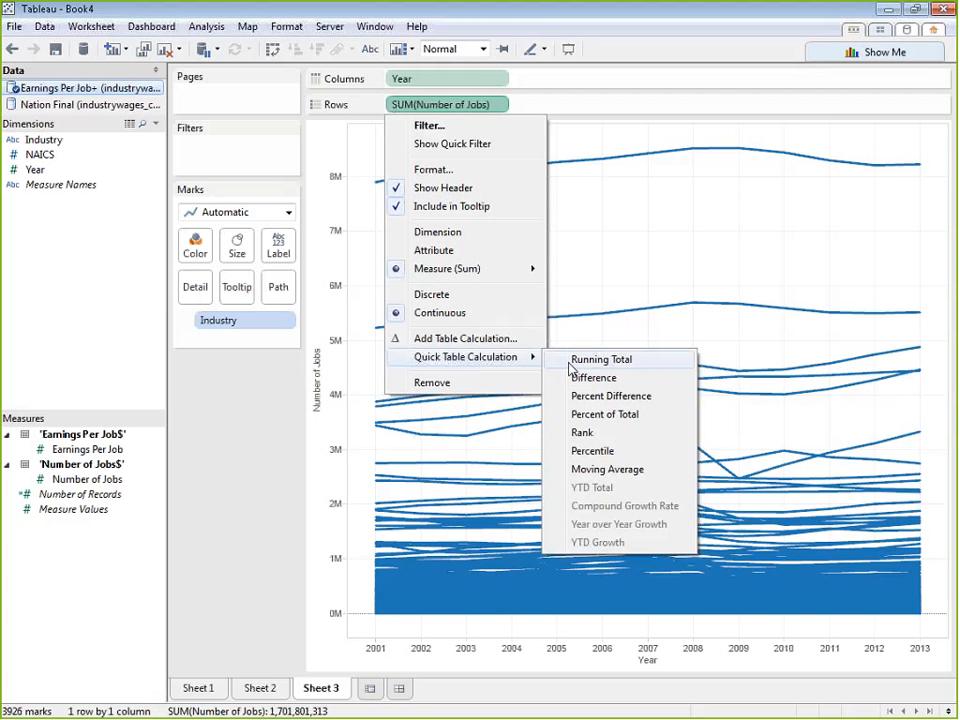
left_click(600, 359)
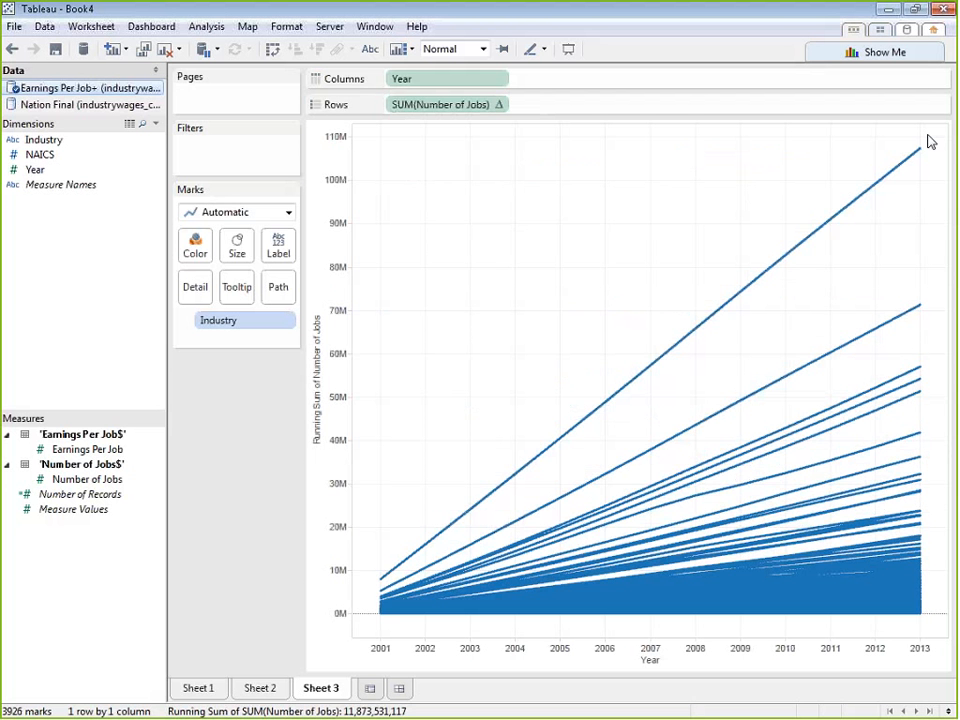
- Switch the Number of Jobs quick table calculation to Difference and inspect the Employment Services line around 2008 and 2009
left_click(503, 104)
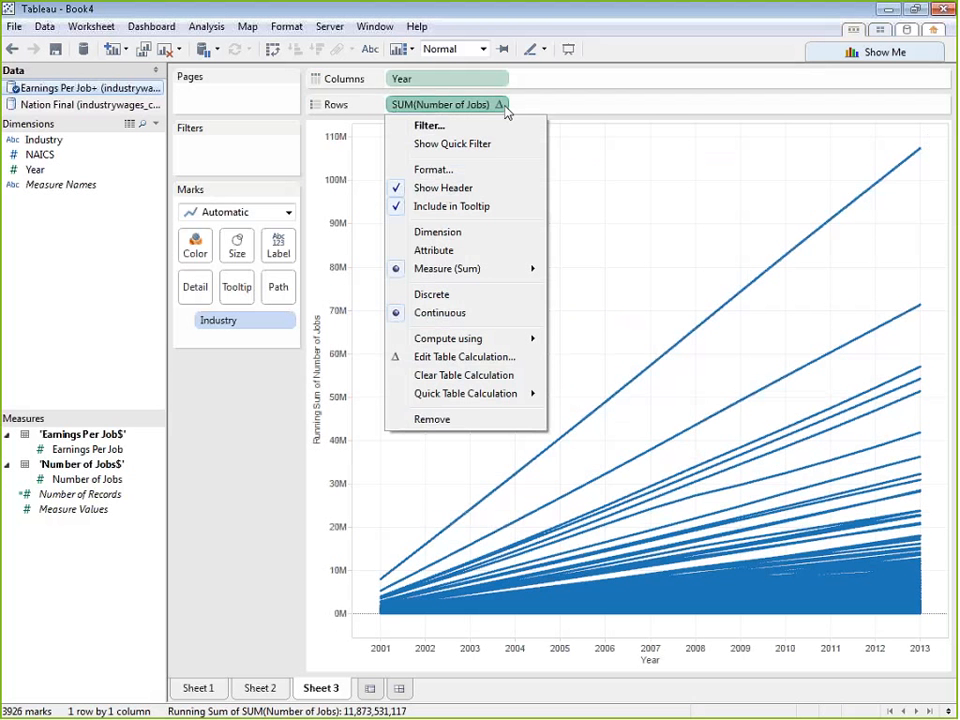
mouse_move(477, 396)
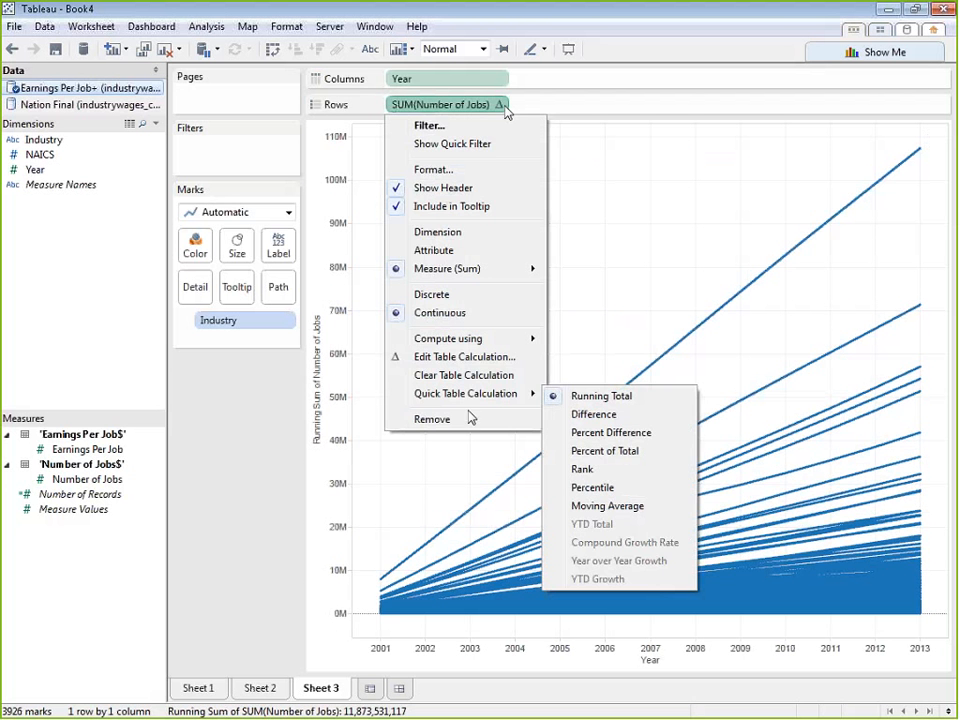
left_click(619, 418)
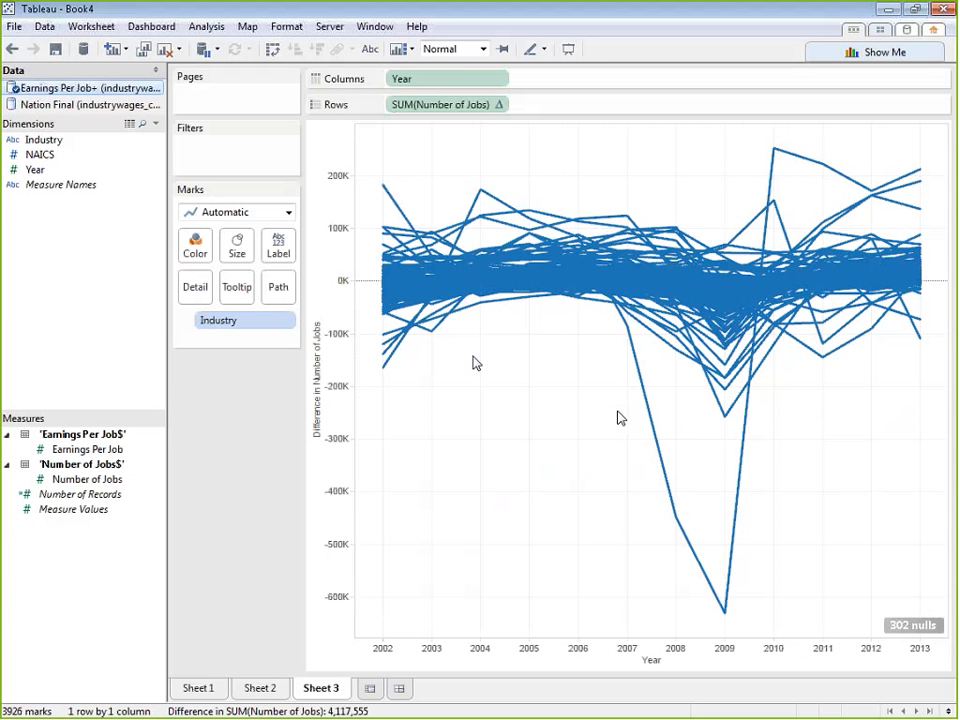
mouse_move(726, 617)
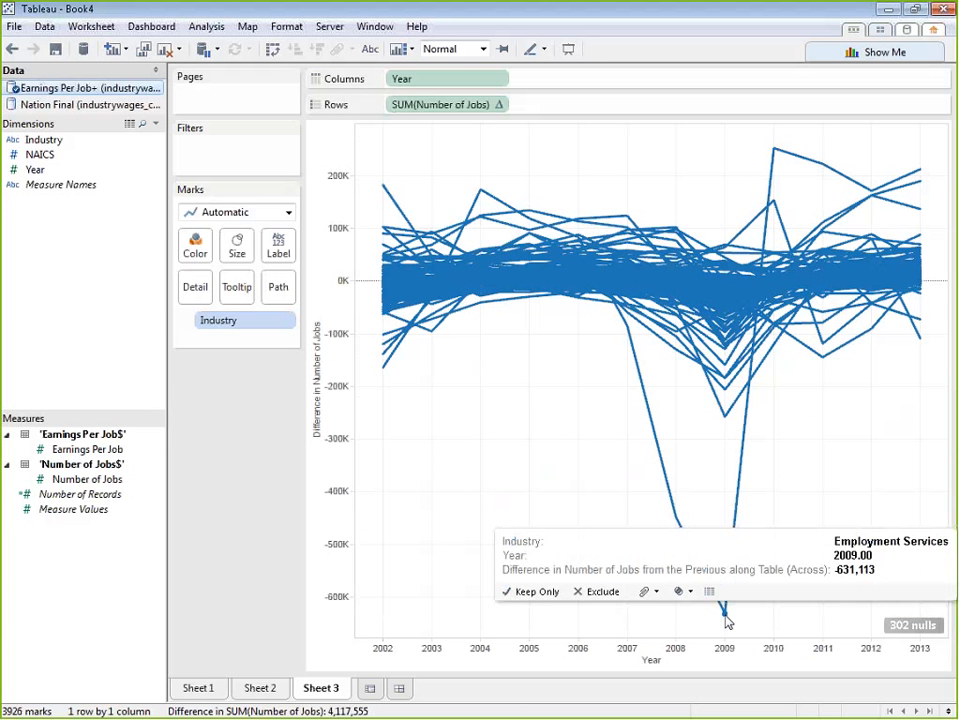
left_click(726, 617)
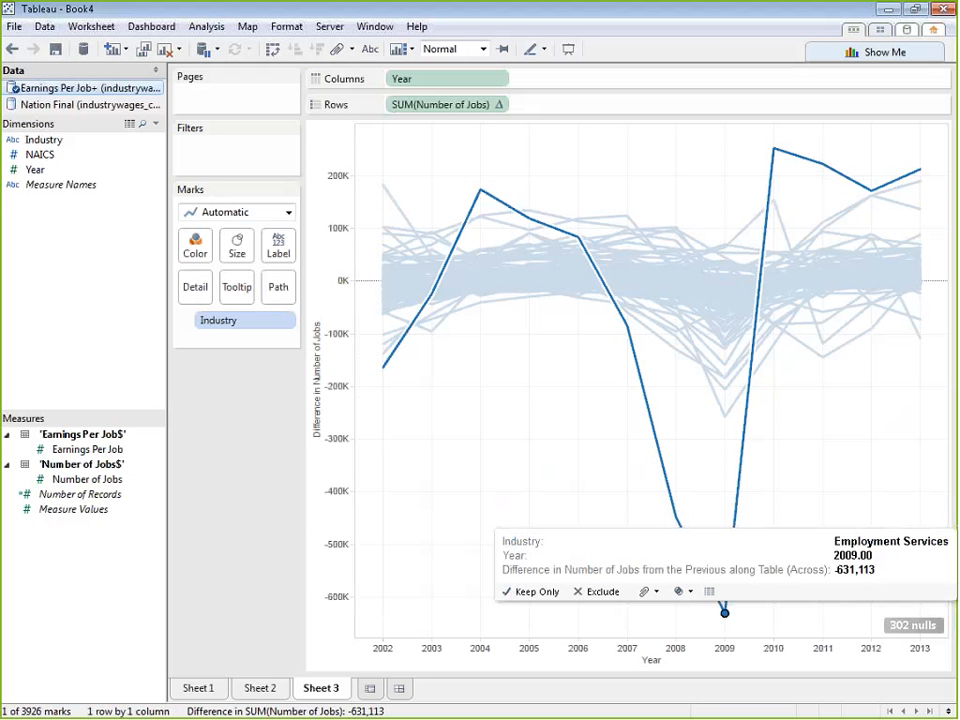
mouse_move(683, 532)
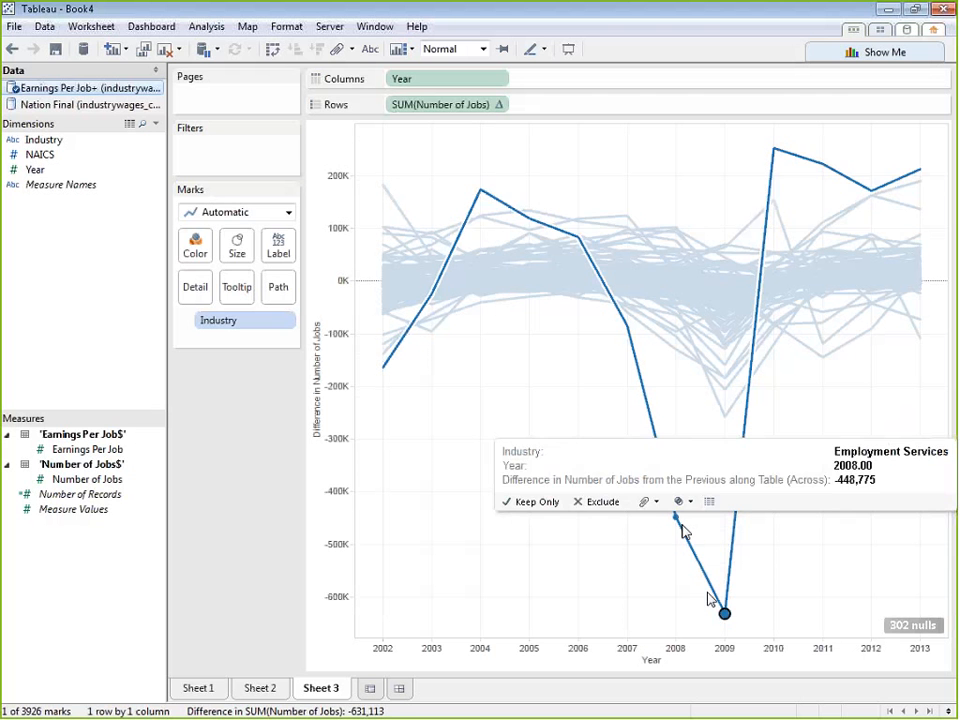
mouse_move(596, 247)
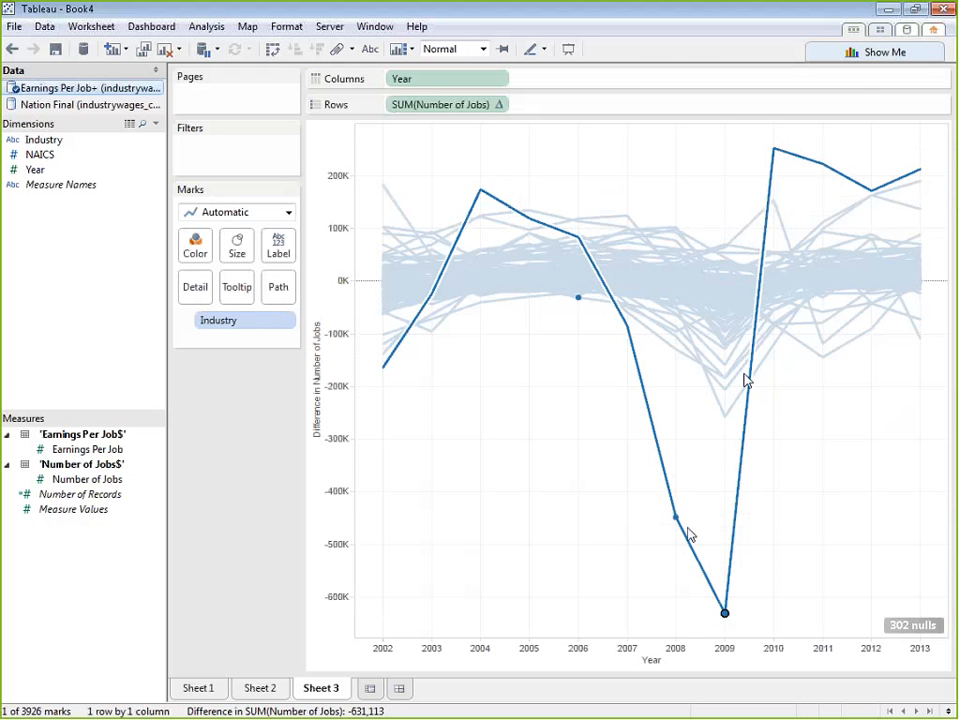
left_click(468, 156)
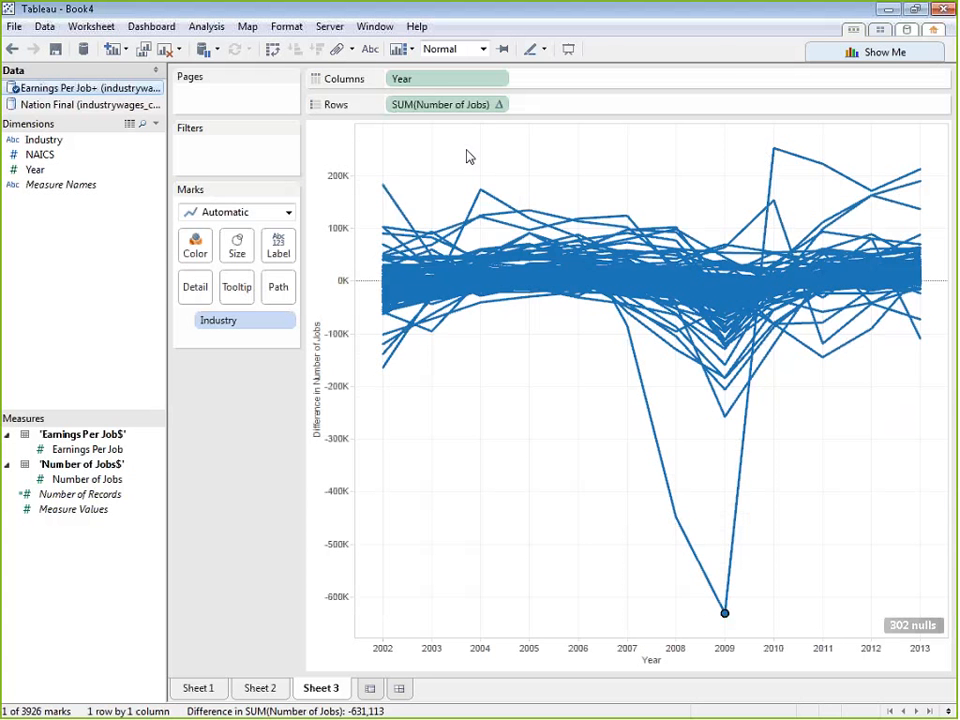
- Switch the quick table calculation to Percent Difference and inspect the Postal Service (Private Sector) line
left_click(503, 106)
mouse_move(503, 415)
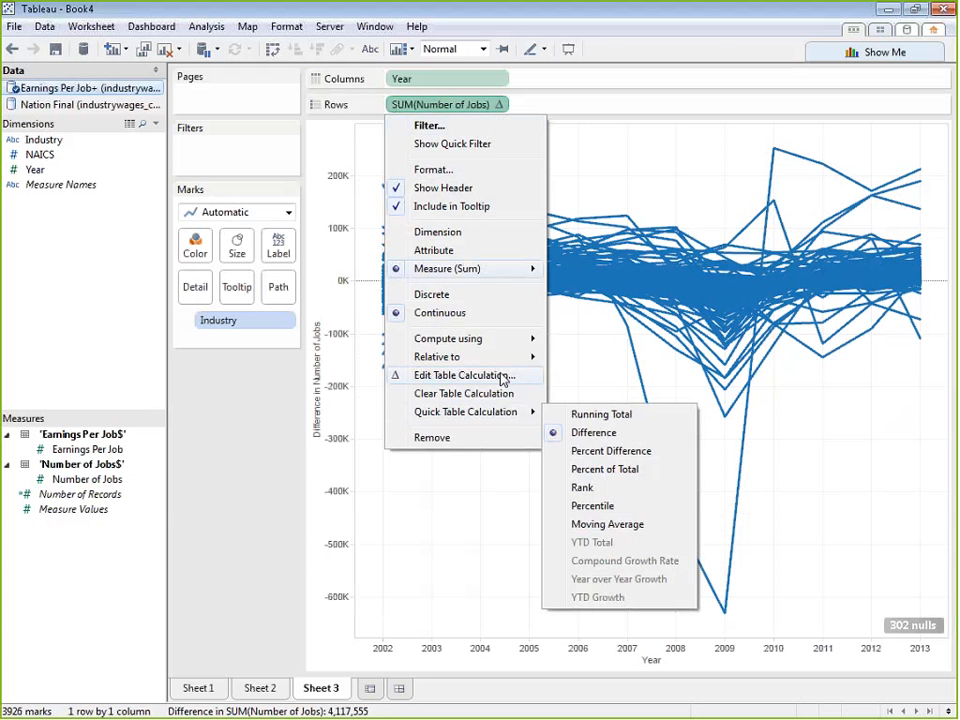
left_click(555, 456)
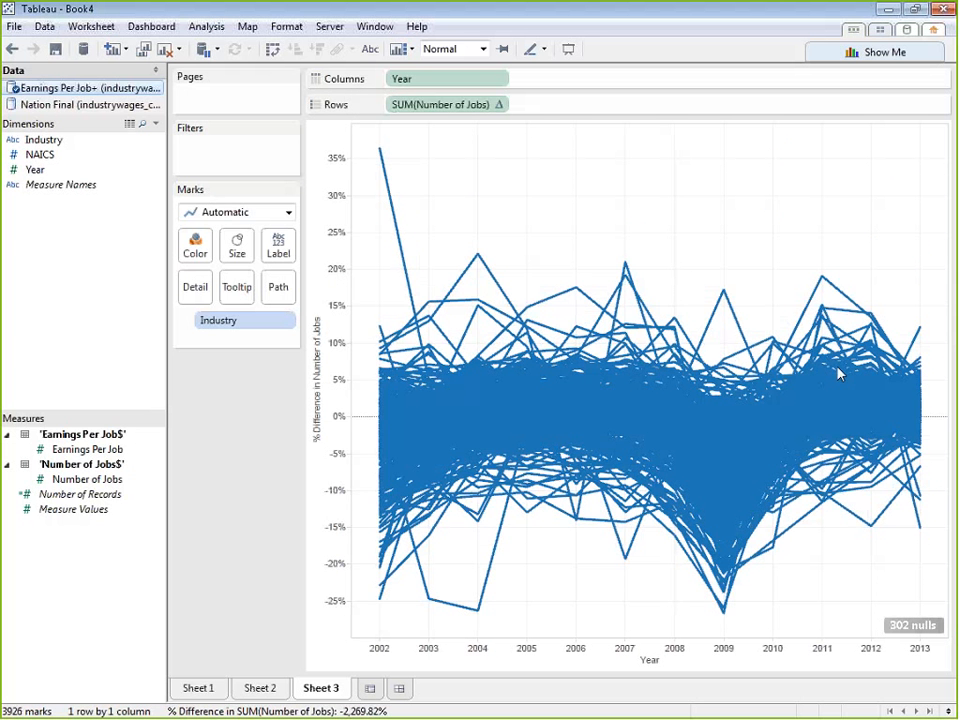
left_click(410, 298)
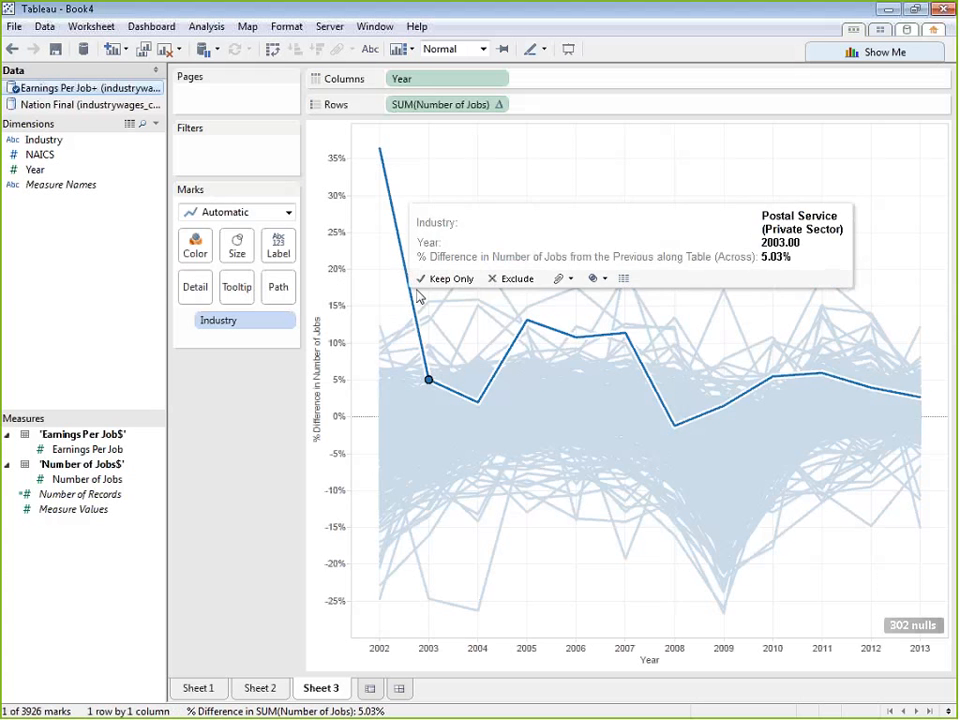
left_click(419, 298)
- Change the Number of Jobs quick table calculation to Percent of Total
left_click(505, 106)
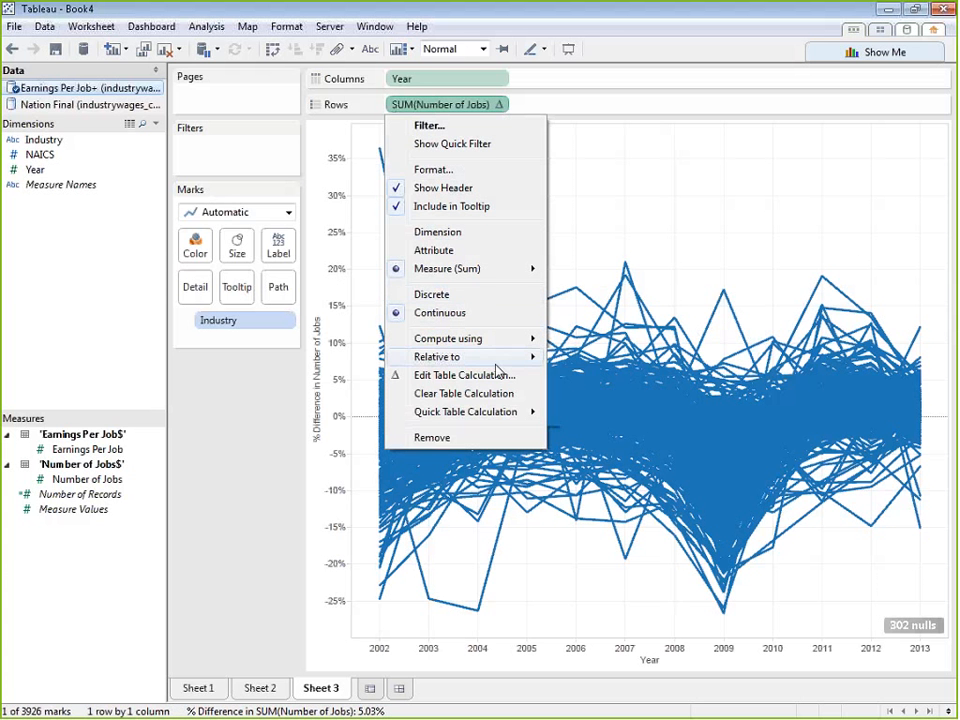
mouse_move(508, 360)
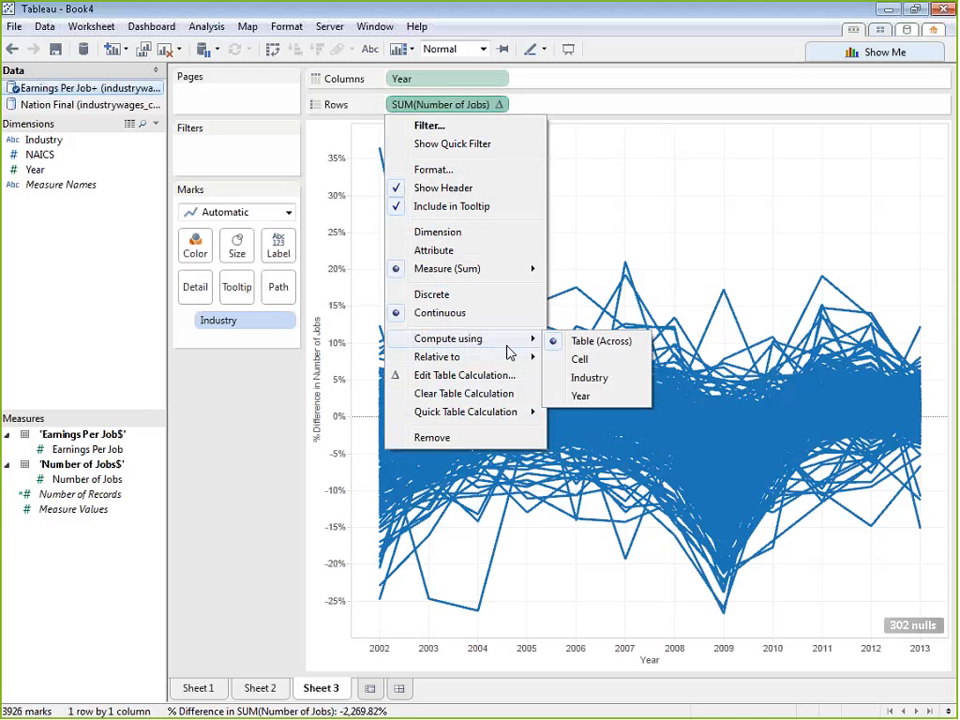
mouse_move(486, 413)
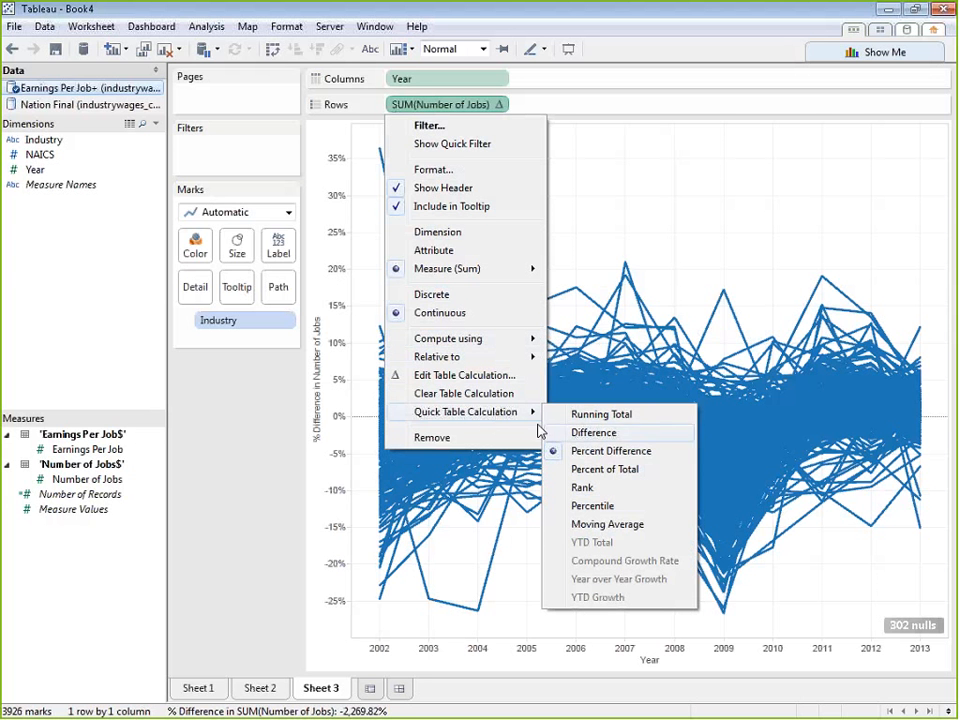
left_click(604, 470)
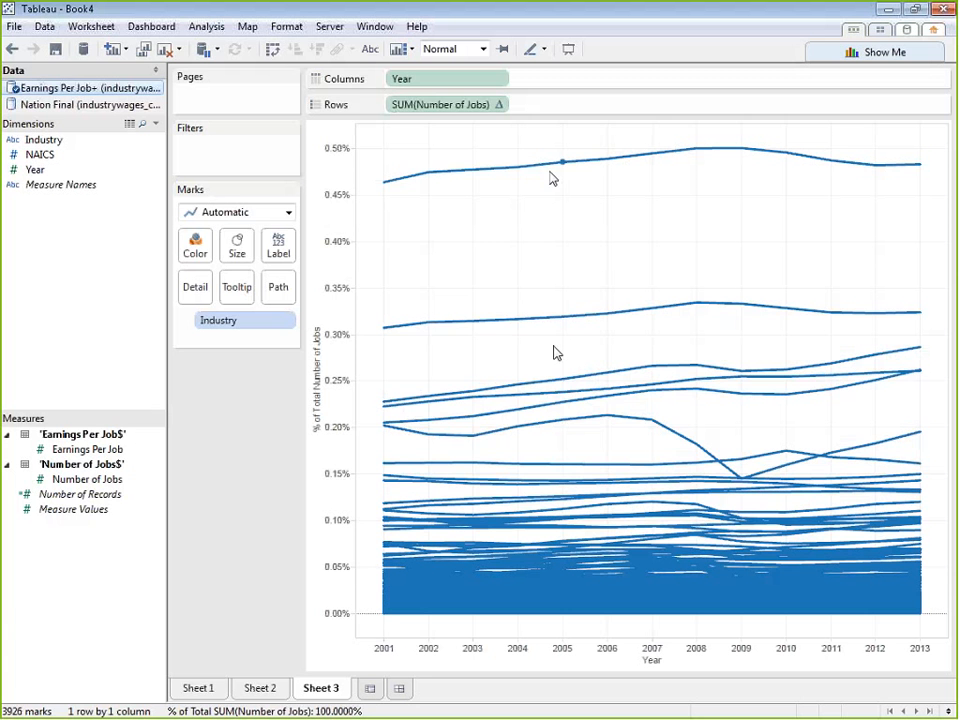
- On Sheet 2, apply a Percent of Total quick table calculation to Number of Jobs in the columns
left_click(498, 106)
mouse_move(515, 341)
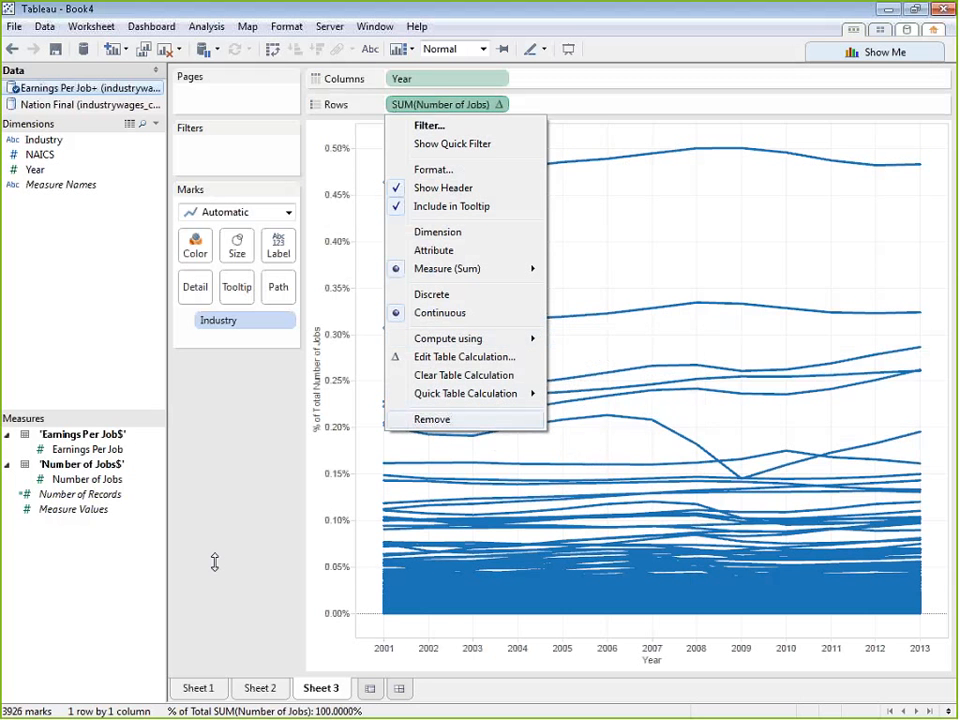
left_click(293, 697)
left_click(262, 689)
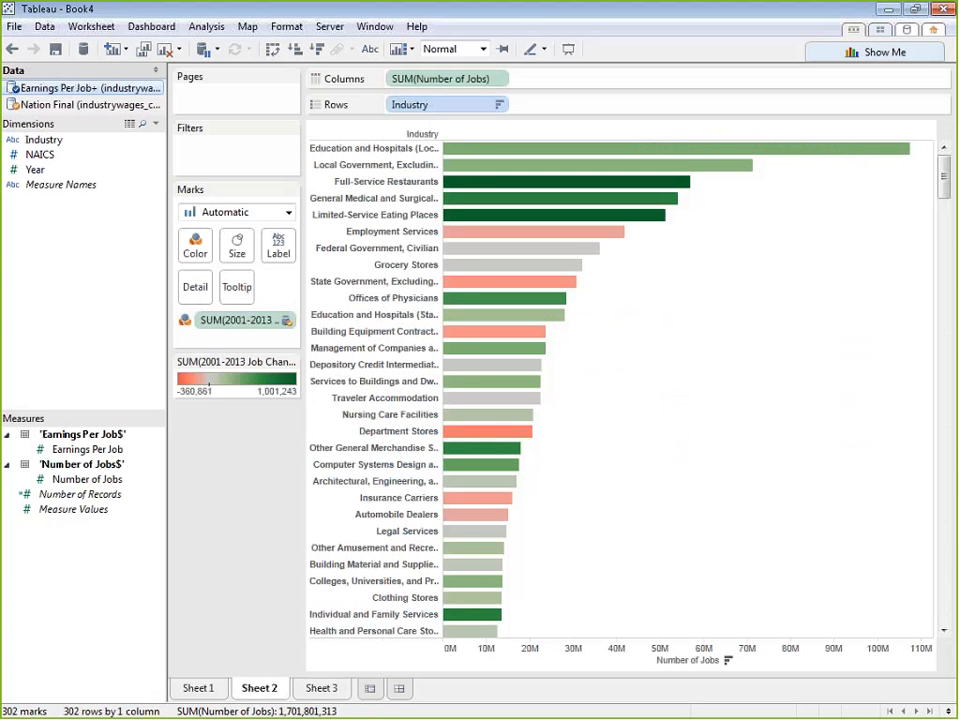
left_click(500, 105)
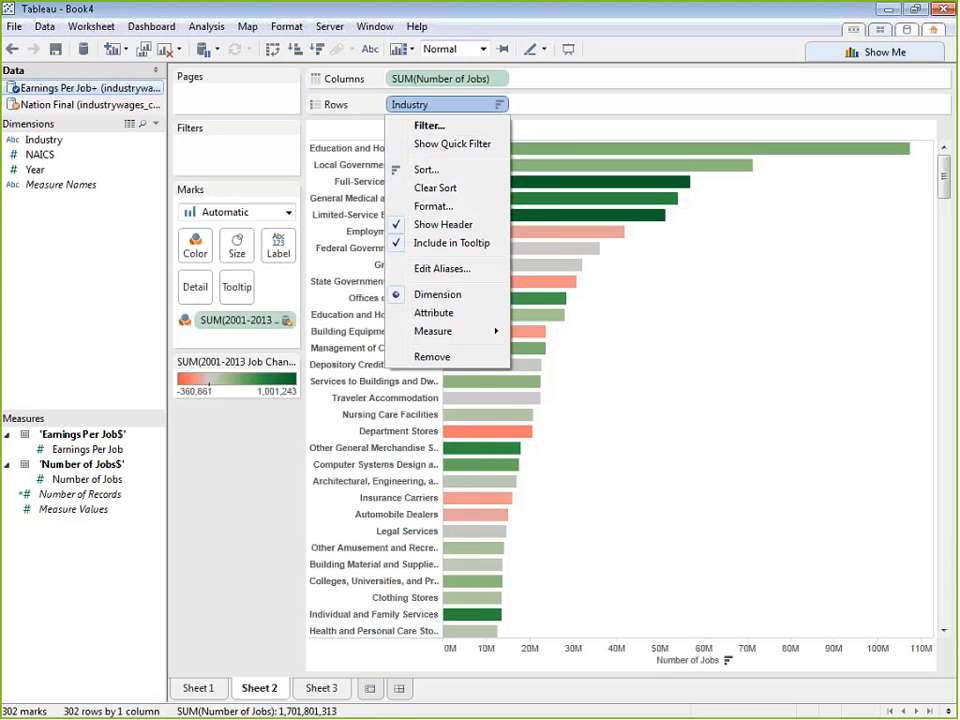
mouse_move(493, 338)
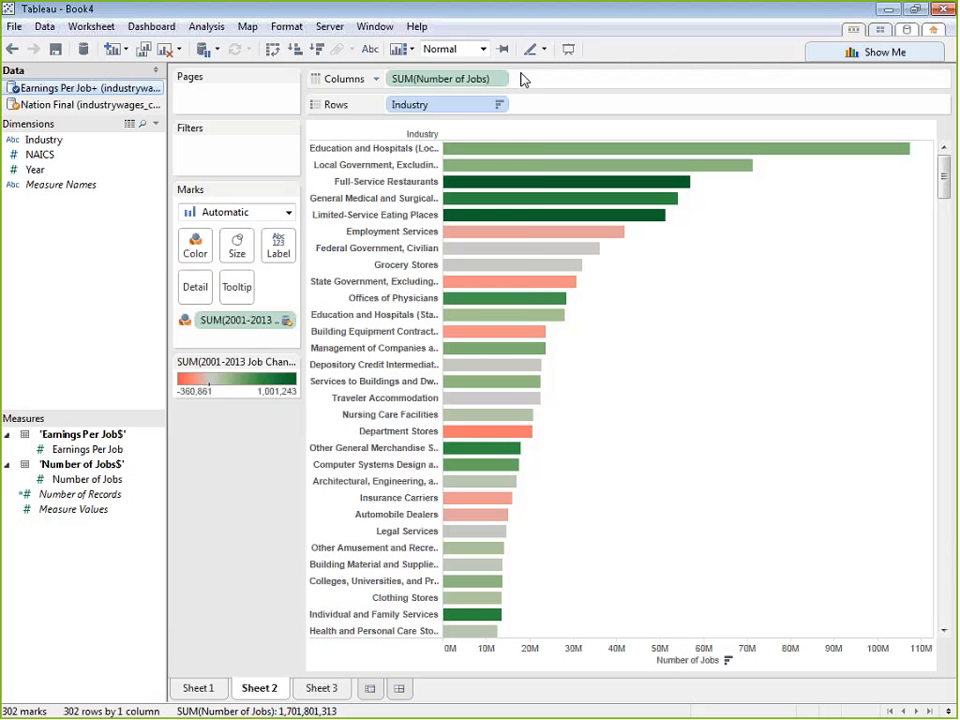
left_click(503, 79)
mouse_move(500, 331)
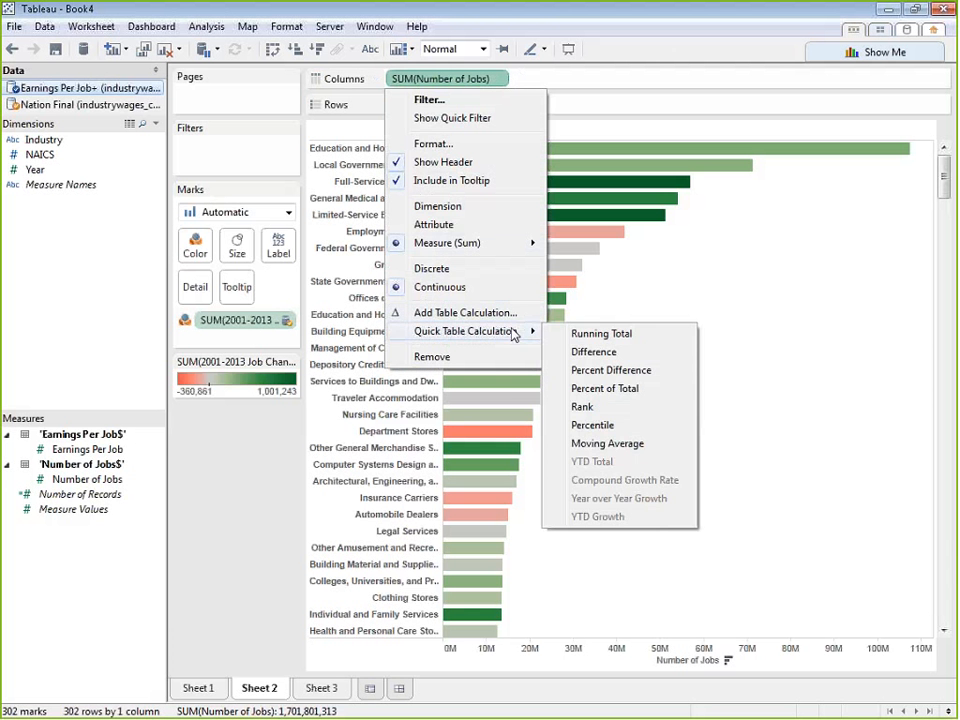
left_click(612, 390)
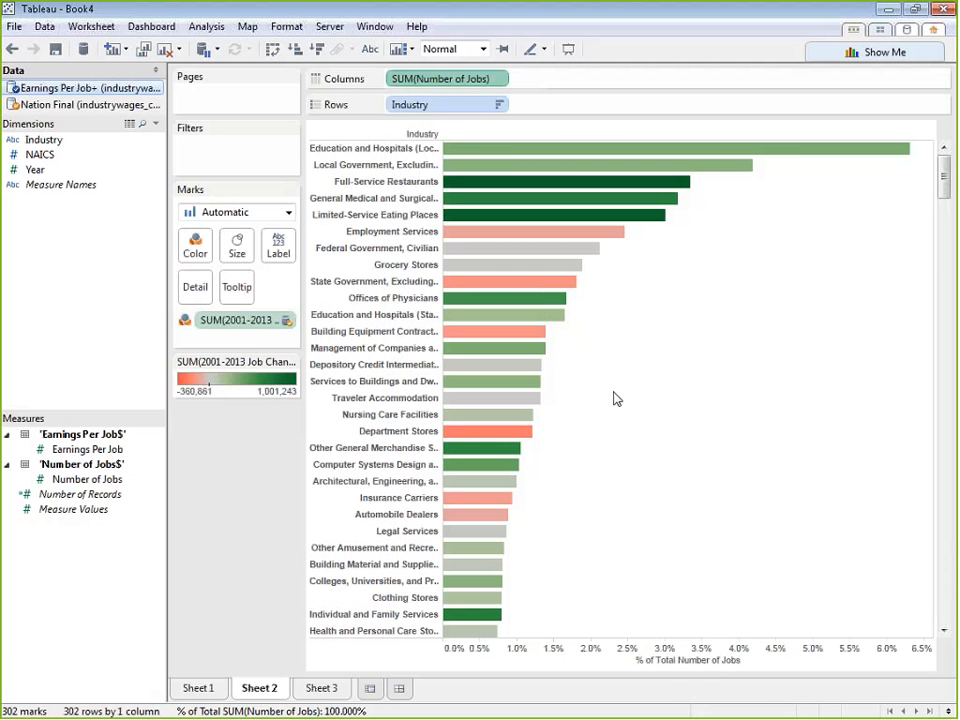
- Check the share of total jobs for Education and Hospitals (Local Government) and return to Sheet 3
mouse_move(793, 152)
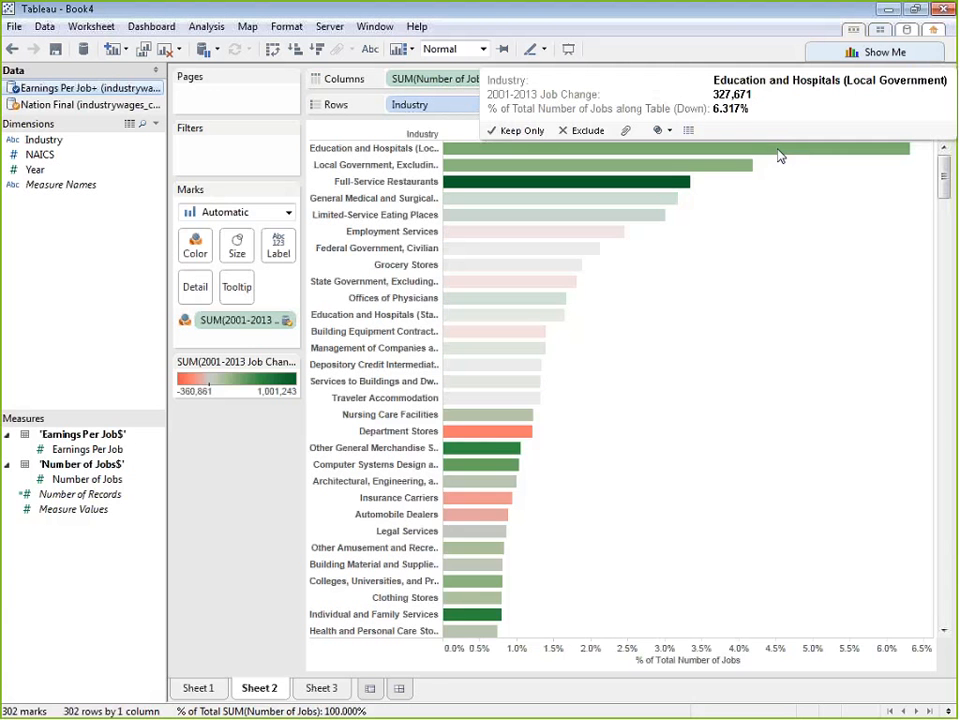
left_click(780, 155)
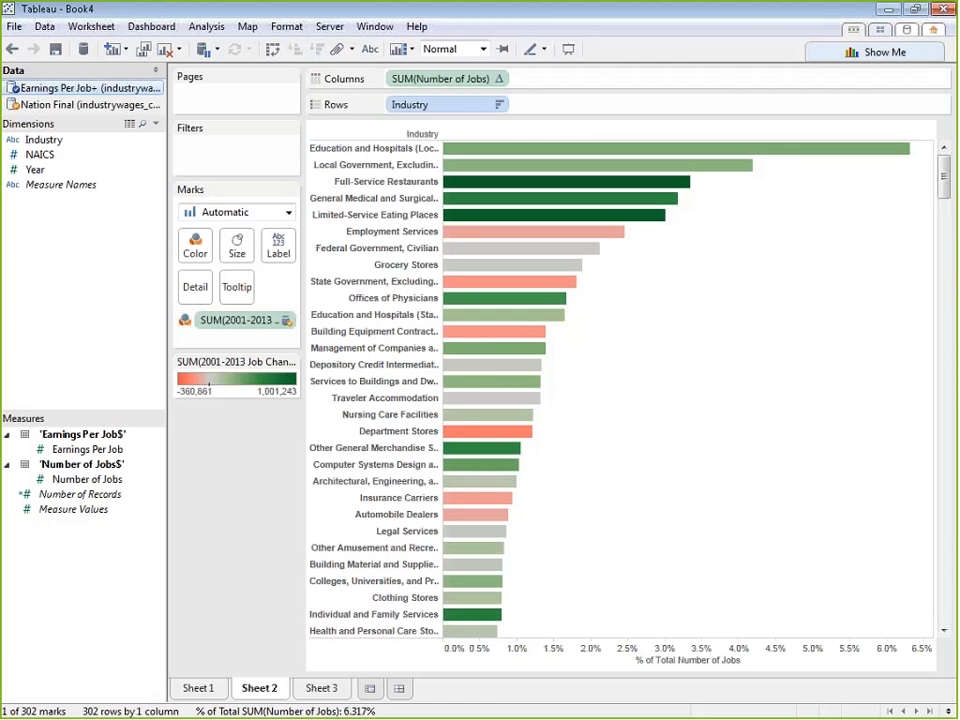
left_click(330, 692)
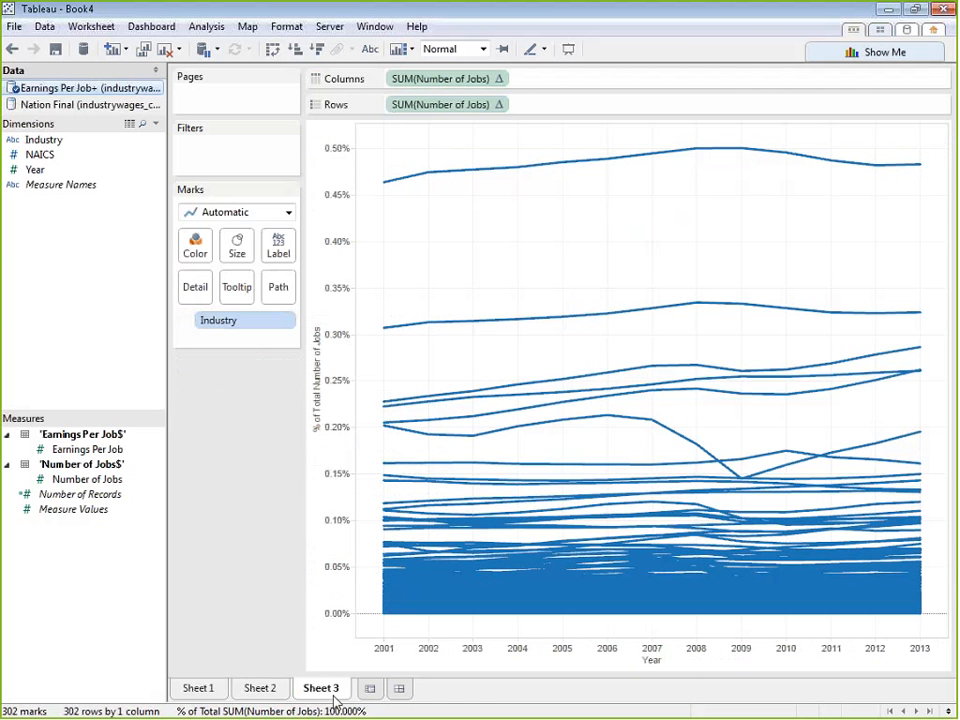
- Change the quick table calculation of Number of Jobs in the rows to Difference
left_click(502, 106)
mouse_move(496, 398)
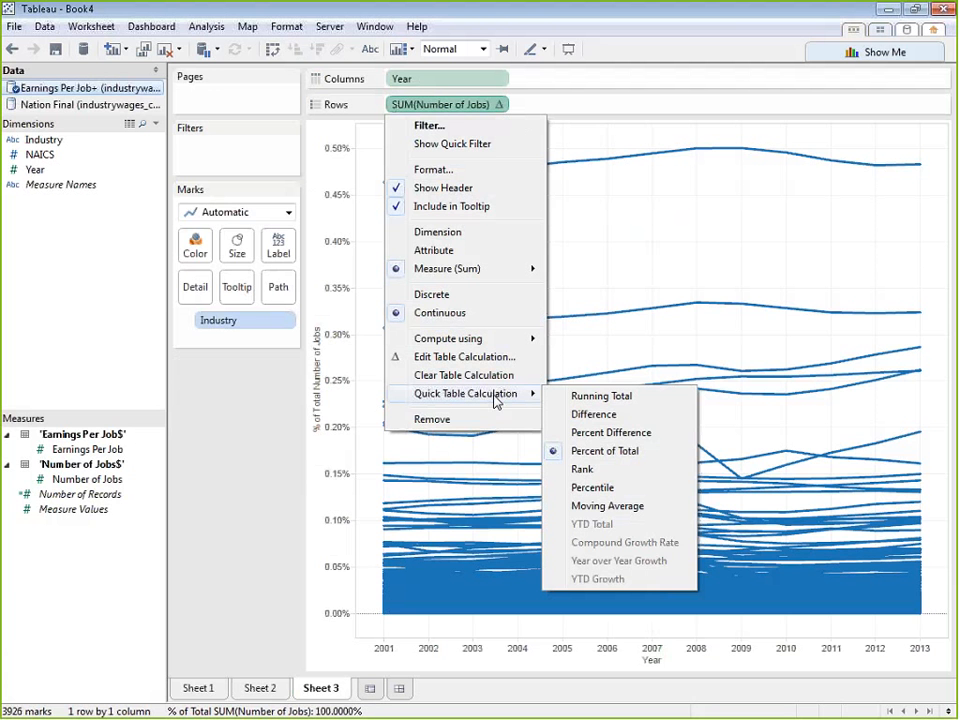
left_click(610, 419)
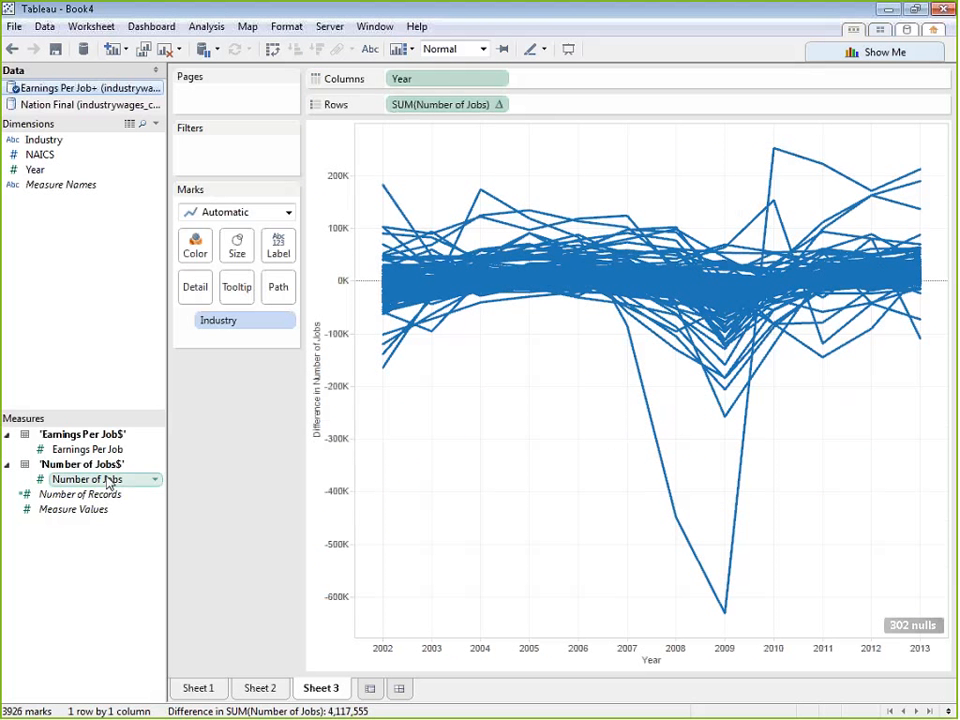
- Color the industry lines by Number of Jobs with a Percent Difference quick table calculation
mouse_move(108, 482)
left_mouse_down()
mouse_move(148, 186)
mouse_move(195, 246)
left_mouse_up()
right_click(240, 320)
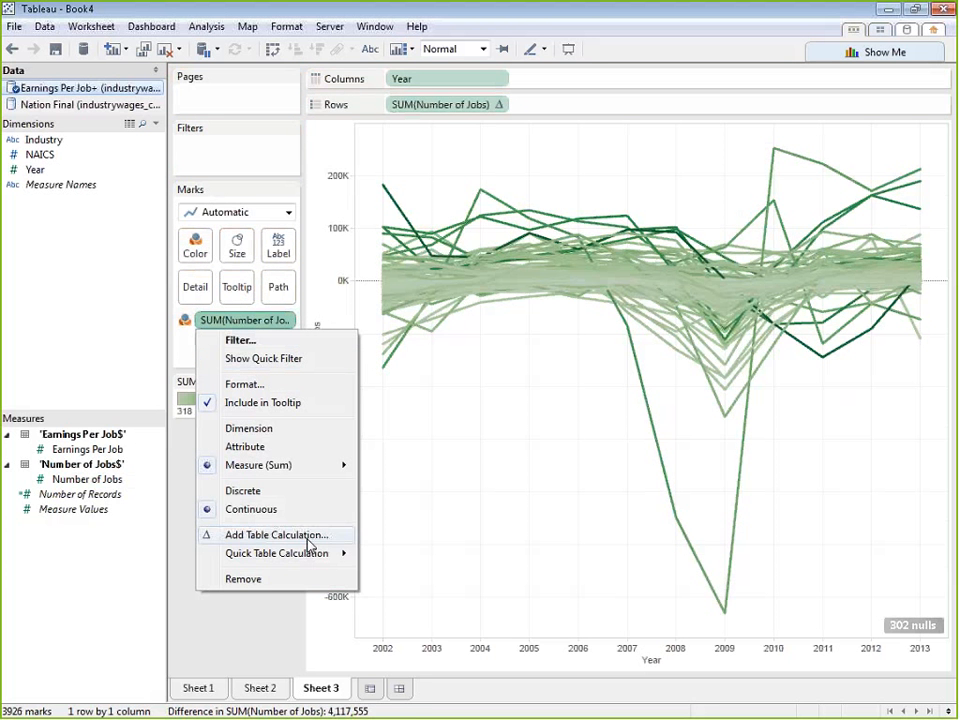
mouse_move(362, 558)
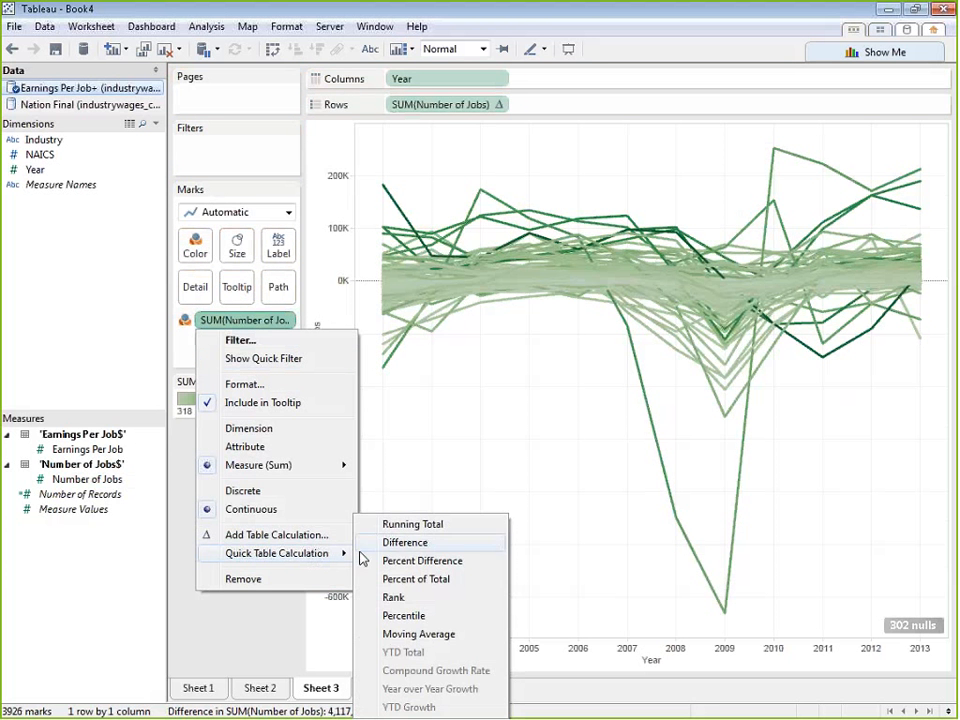
left_click(443, 568)
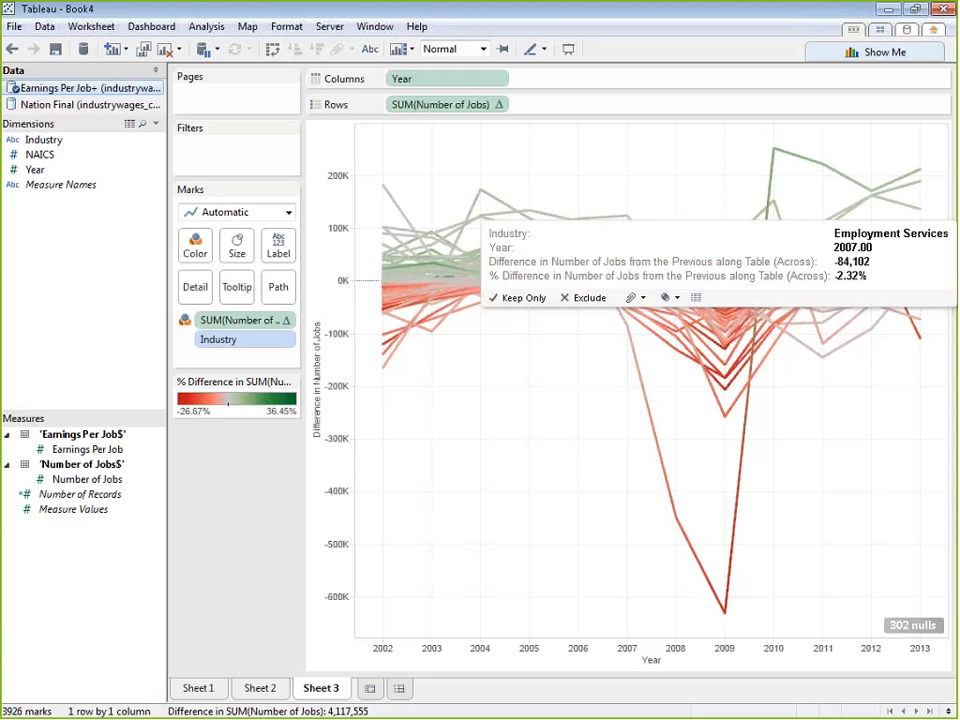
- Set the Number of Jobs difference in the rows to compute using Table (Across)
left_click(498, 106)
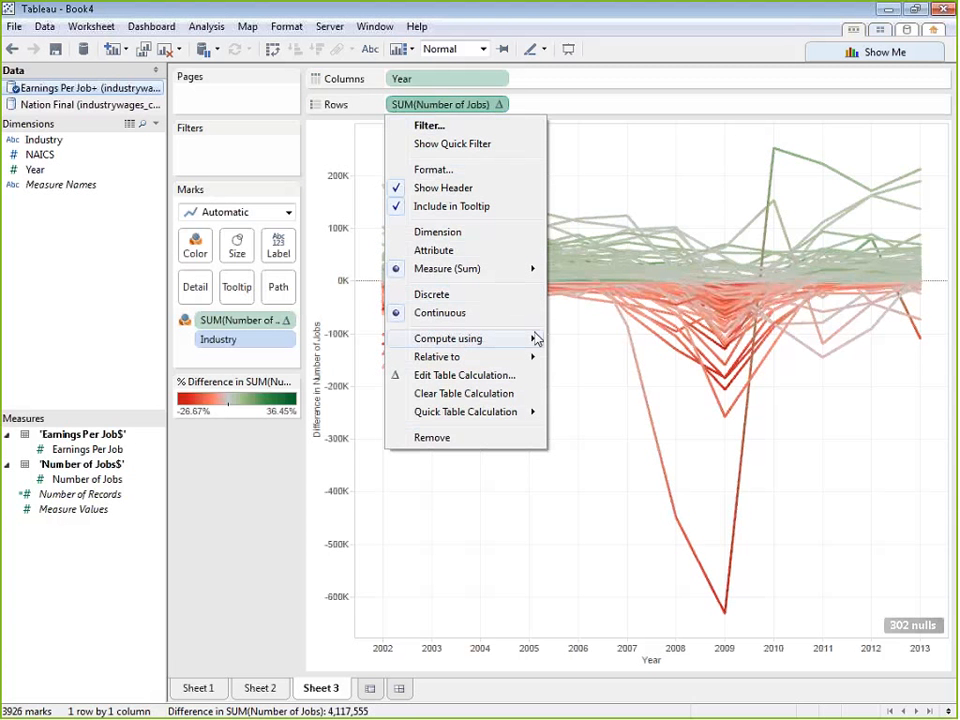
mouse_move(536, 340)
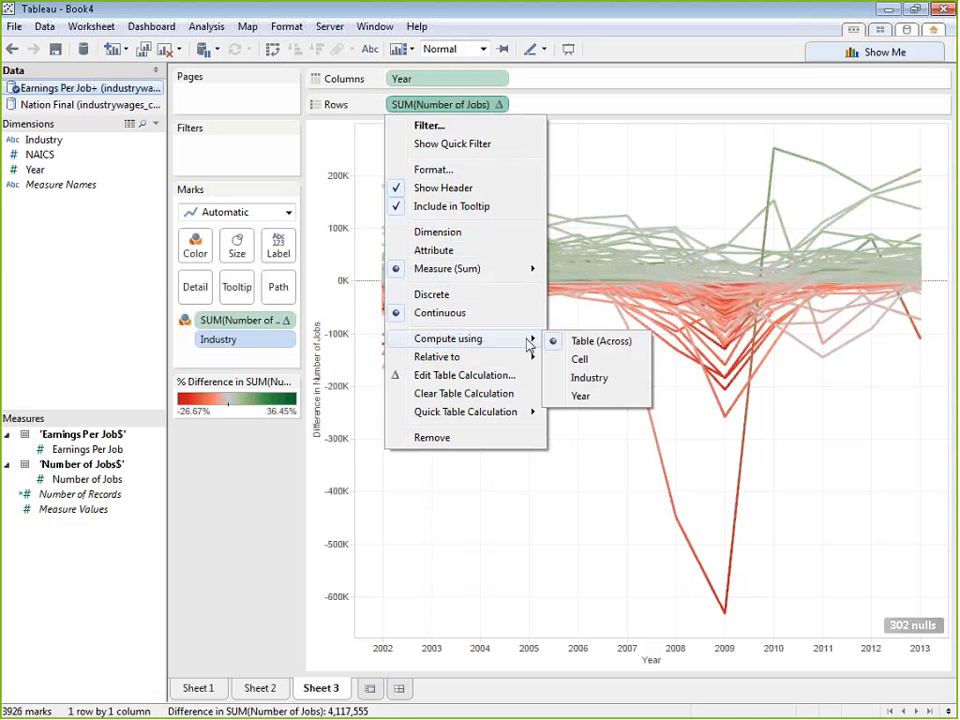
left_click(560, 345)
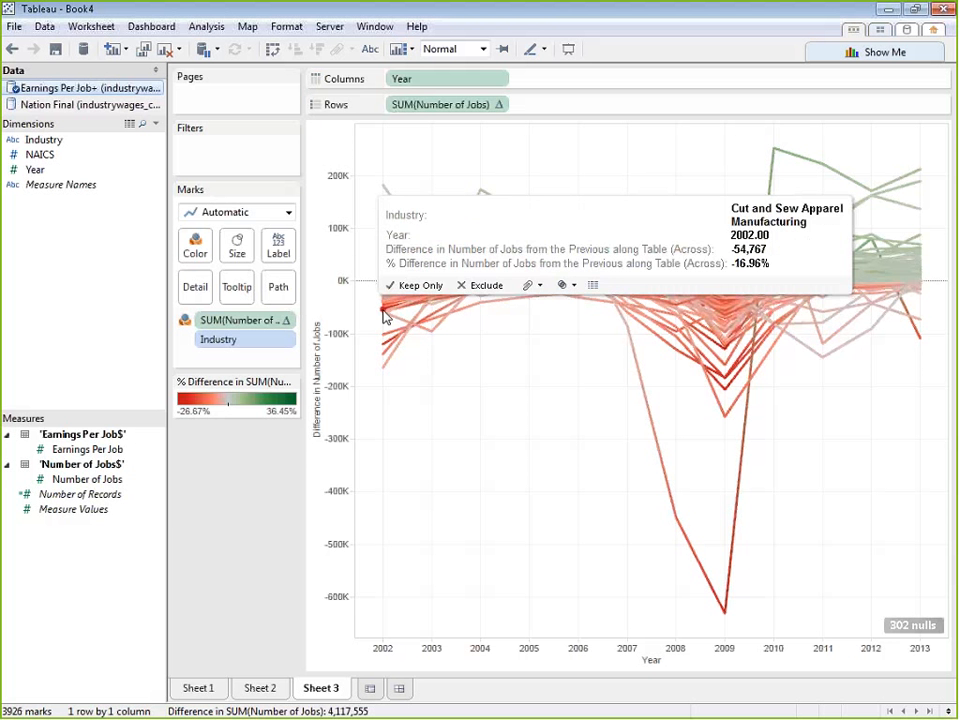
- Inspect the Employment Services point for 2007 on the difference chart
left_click(502, 105)
mouse_move(545, 358)
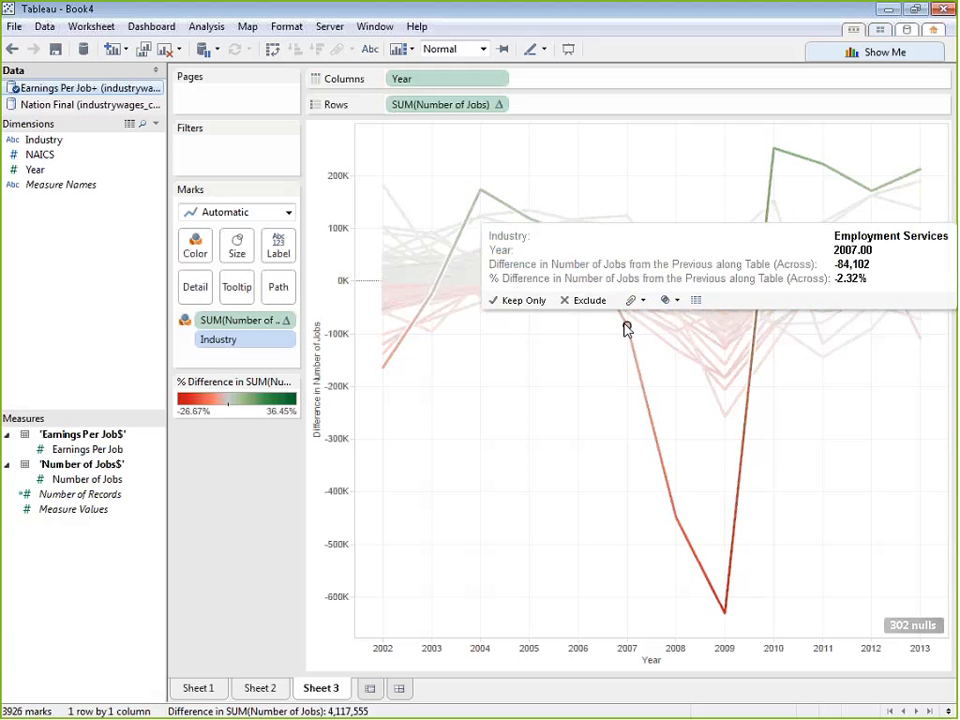
left_click(627, 328)
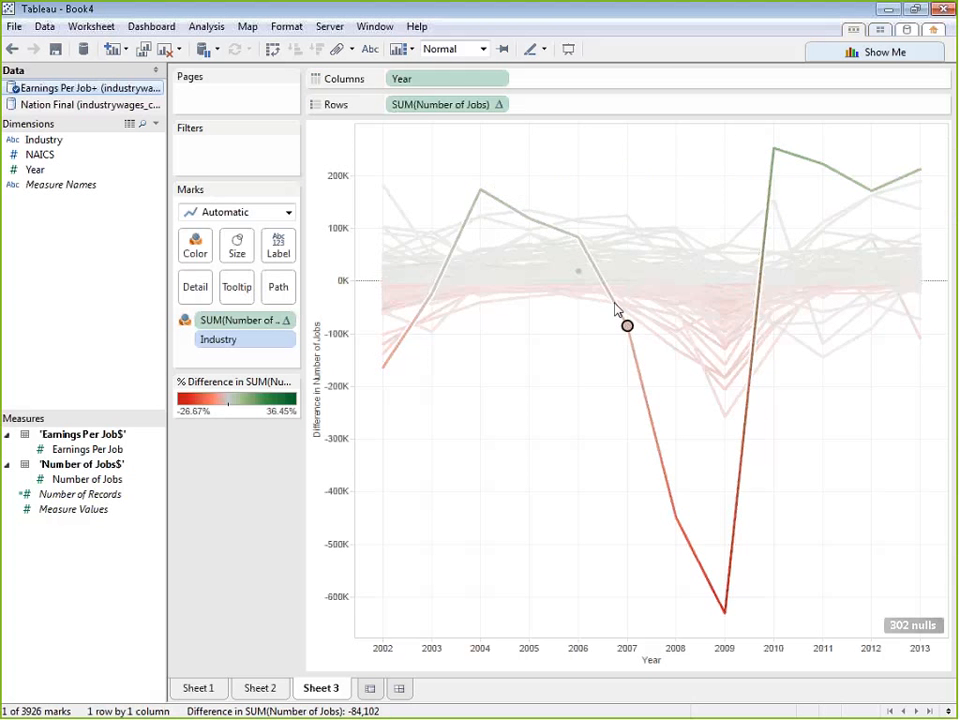
- Make the Number of Jobs difference in the rows relative to First
left_click(499, 104)
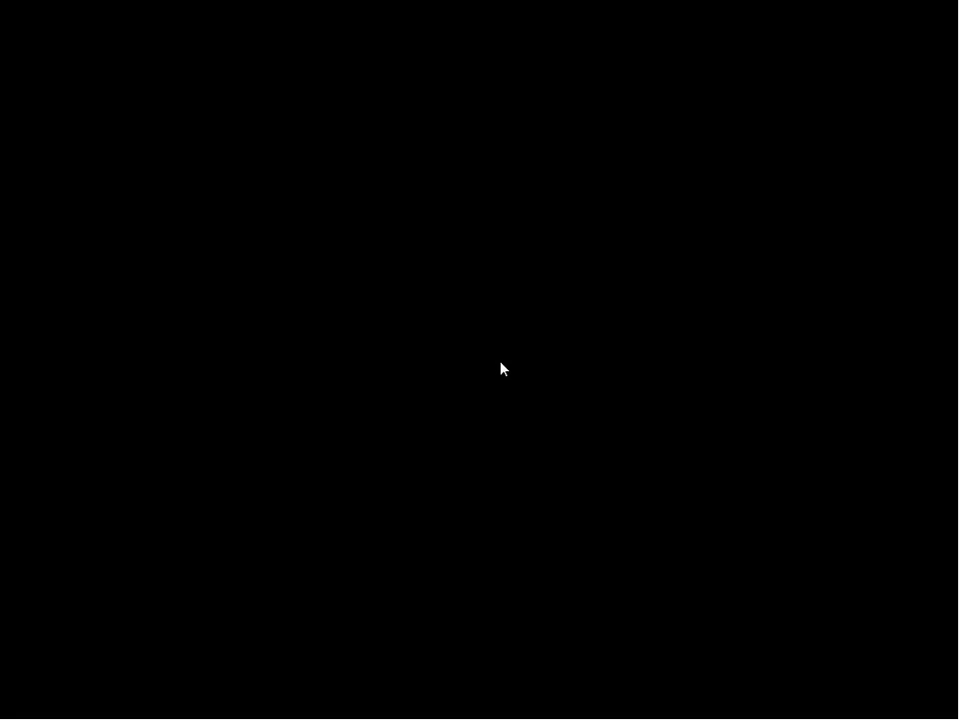
mouse_move(497, 359)
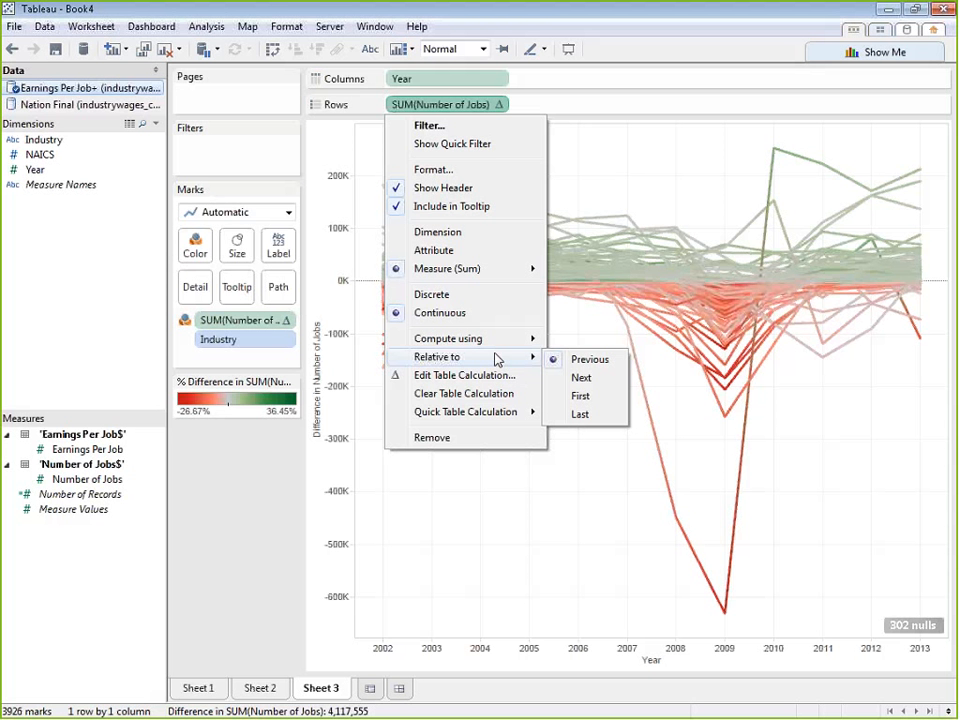
left_click(579, 396)
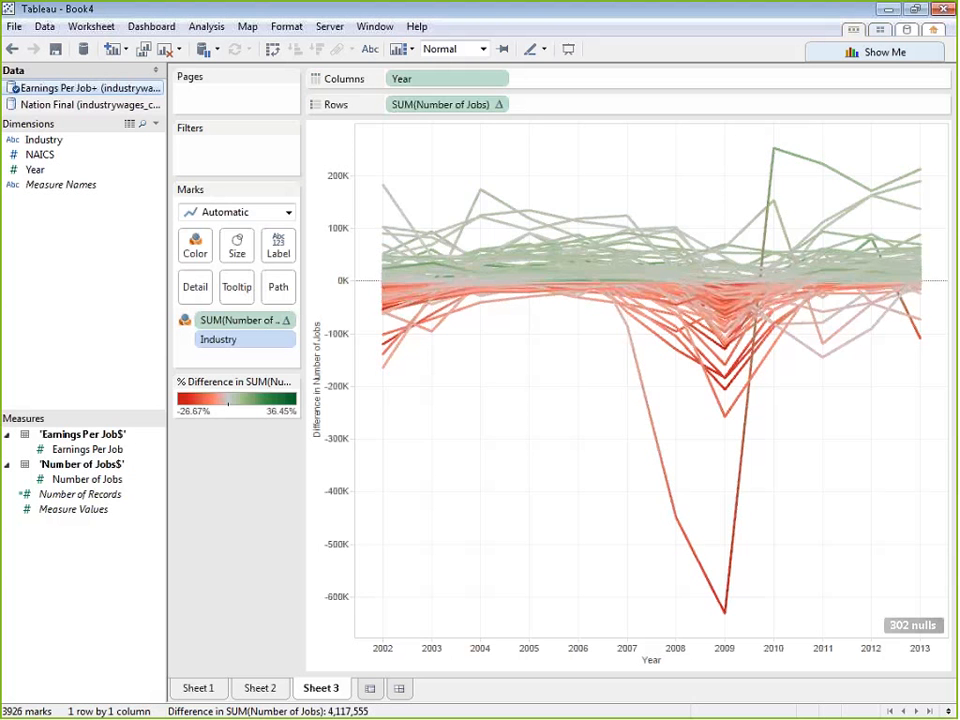
left_click(498, 104)
mouse_move(492, 358)
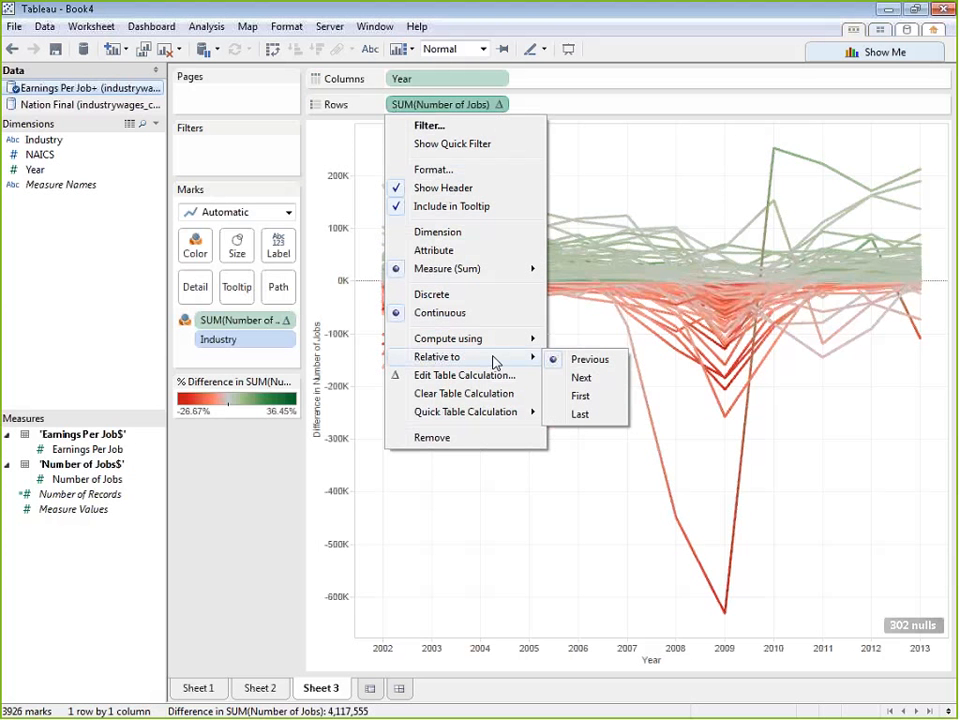
left_click(590, 397)
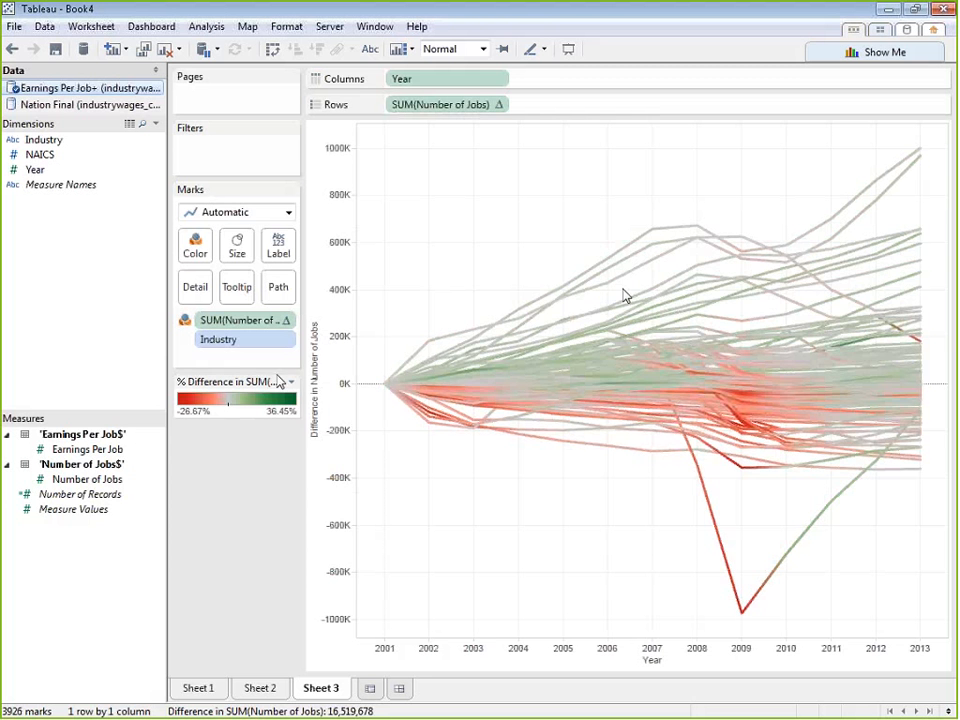
- Inspect the deepest-falling industry line and the highest-rising one, then clear the selection
mouse_move(530, 402)
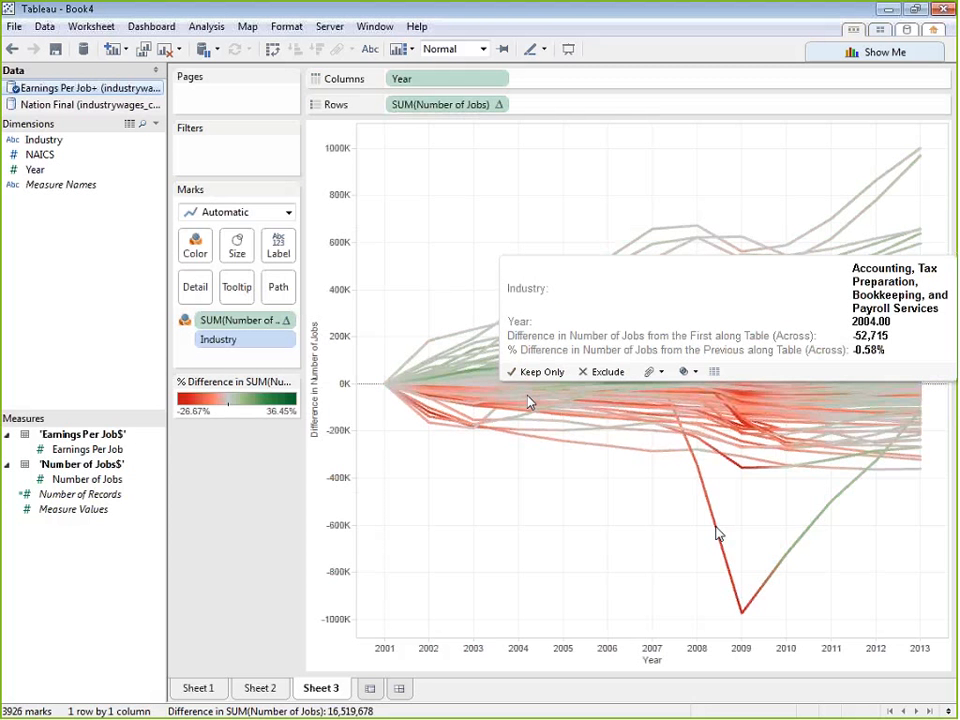
left_click(718, 536)
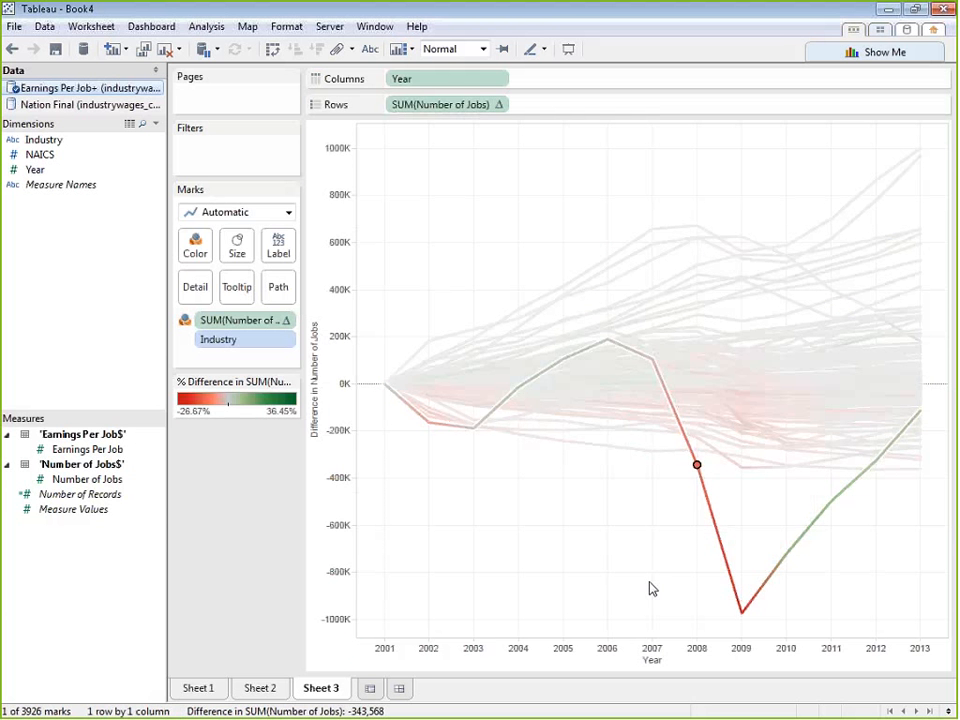
left_click(651, 234)
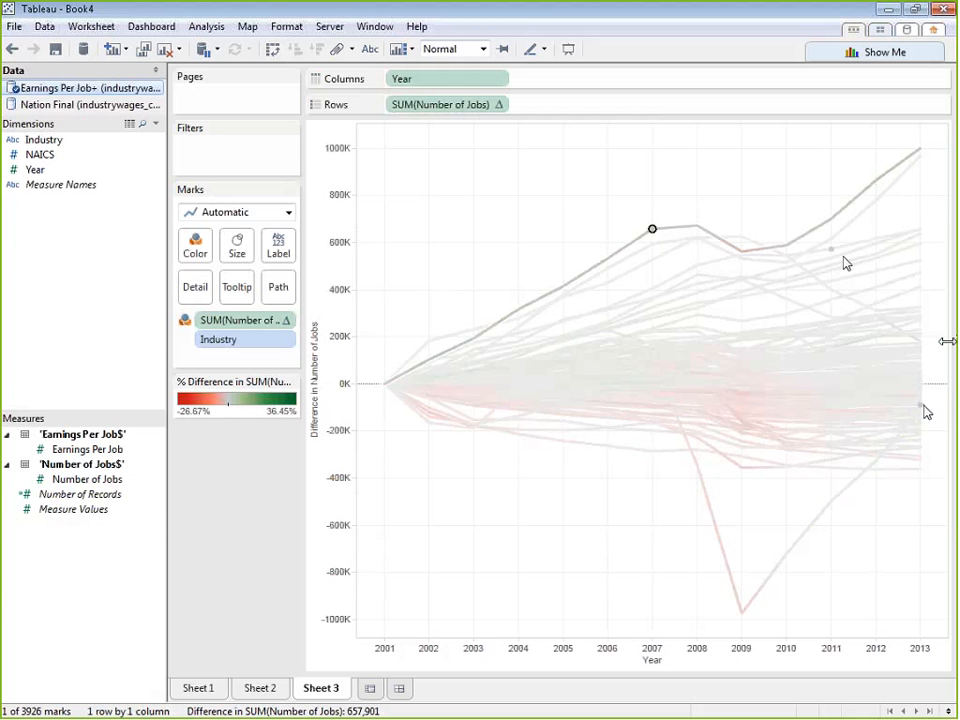
mouse_move(926, 412)
left_click(553, 508)
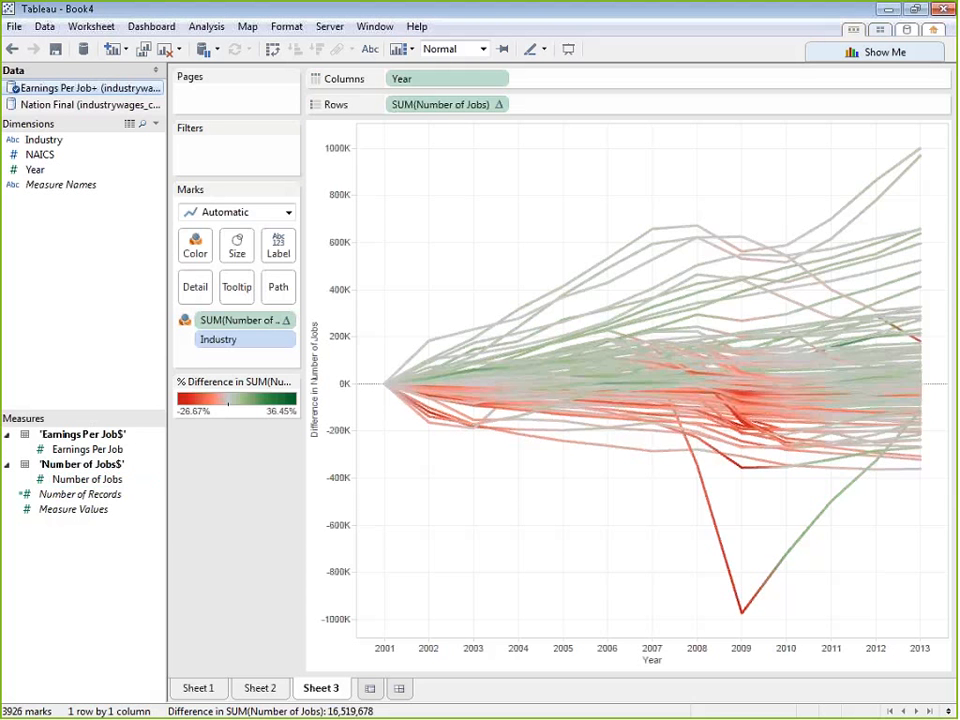
- Create a calculated field named "How many jobs"
right_click(101, 310)
left_click(130, 336)
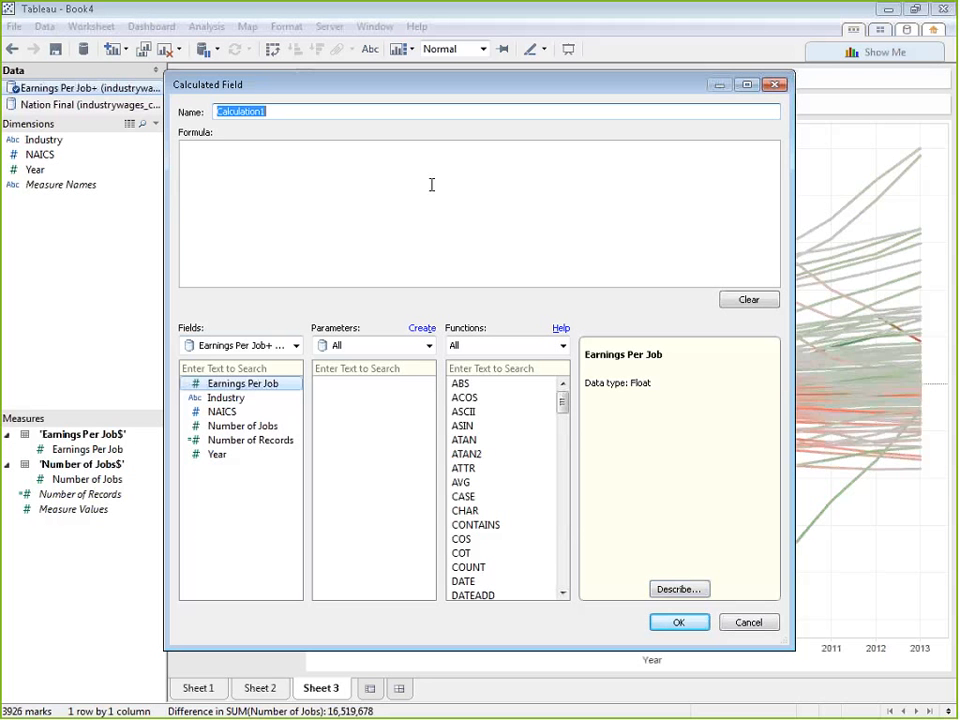
type("How many jobs")
- Enter the formula's condition: IF [Number of Jobs]<500000 THEN "Not as much jobs"
left_click(432, 184)
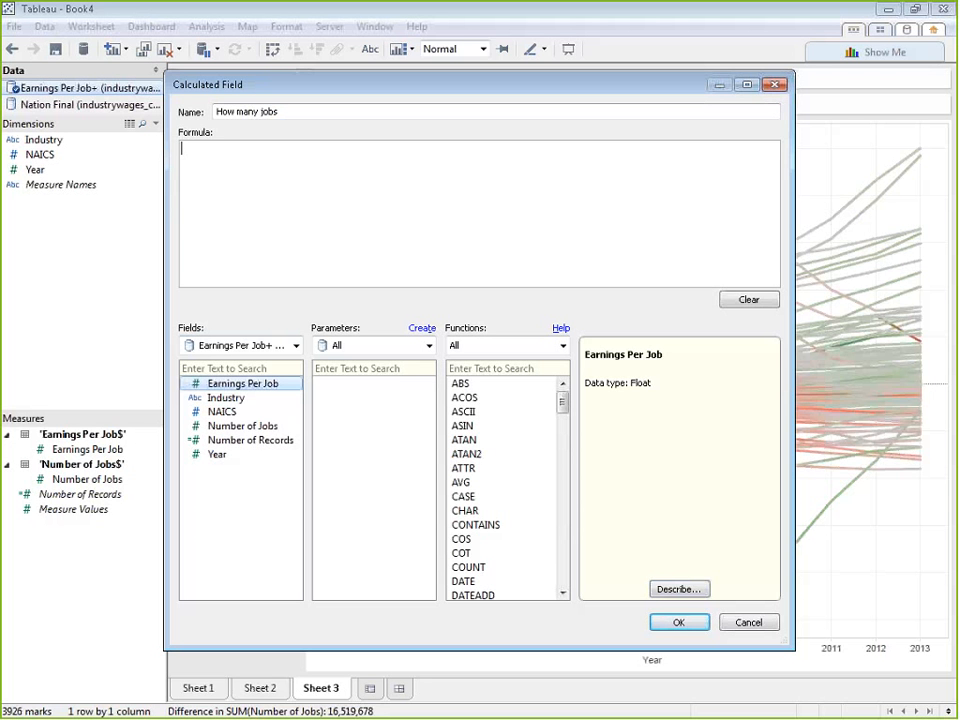
type("IF")
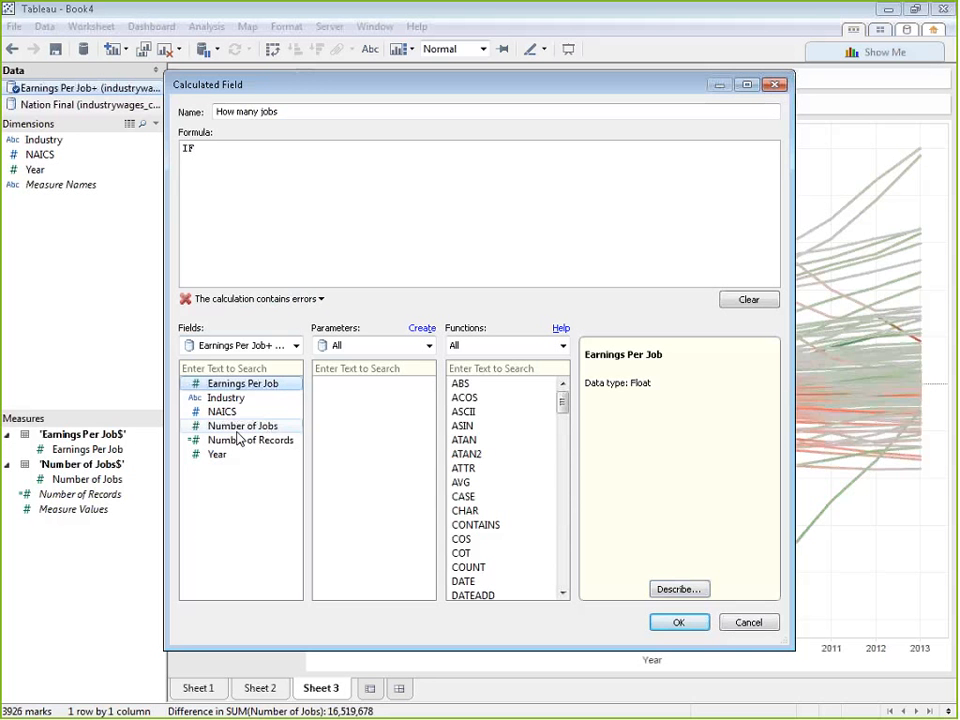
left_click(237, 432)
double_click(237, 437)
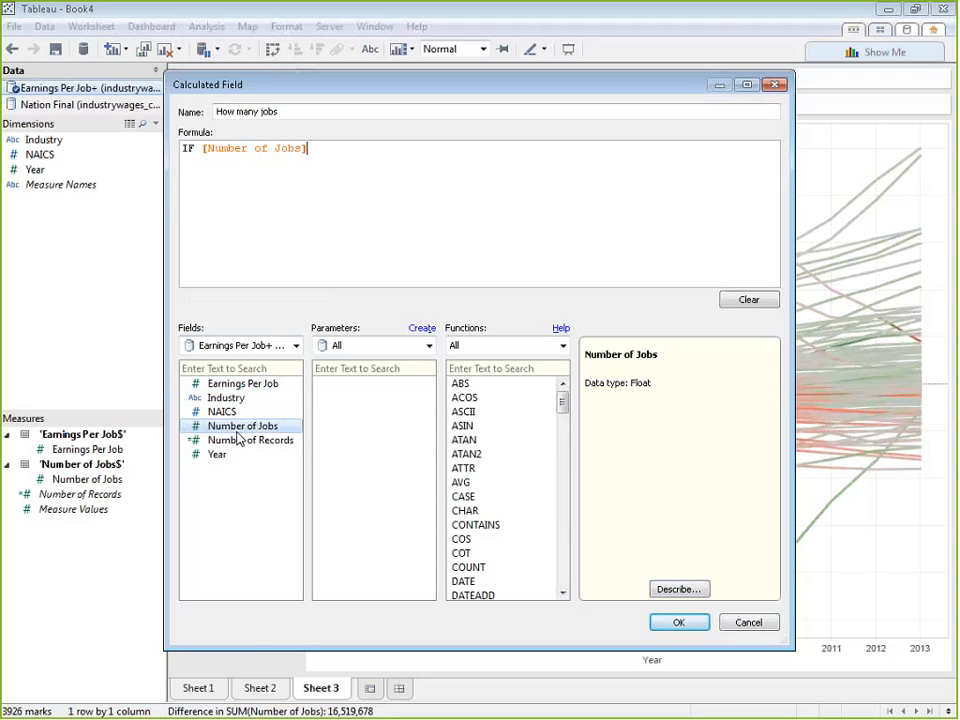
type("<2")
key("BackSpace")
type("500000 THEN \"Not a")
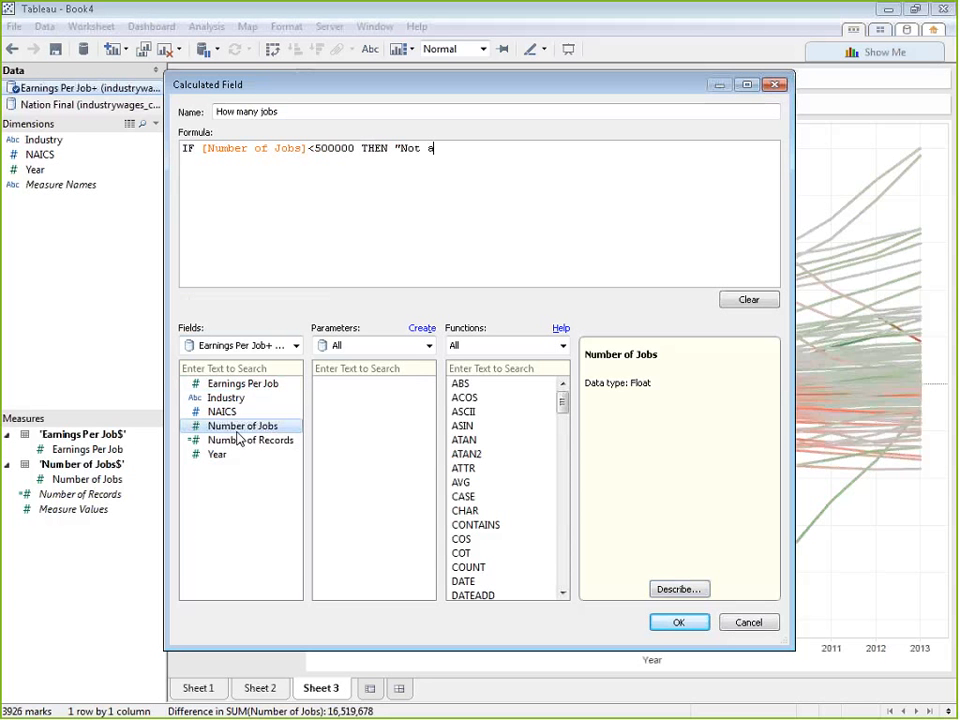
type("s much jobs\"")
- Complete the formula with ELSE "A whole lot of jobs" and END, and save the calculated field
key("Return")
type("ELSE \"A whole lot of jon")
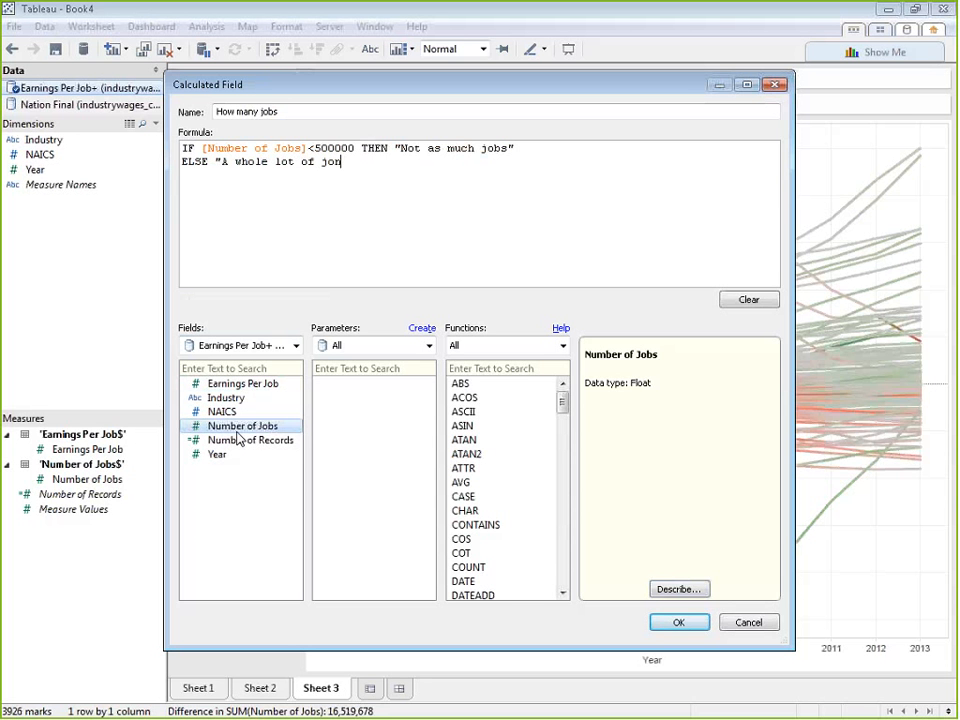
key("BackSpace")
type("bs\"")
key("Return")
type("END")
left_click(688, 624)
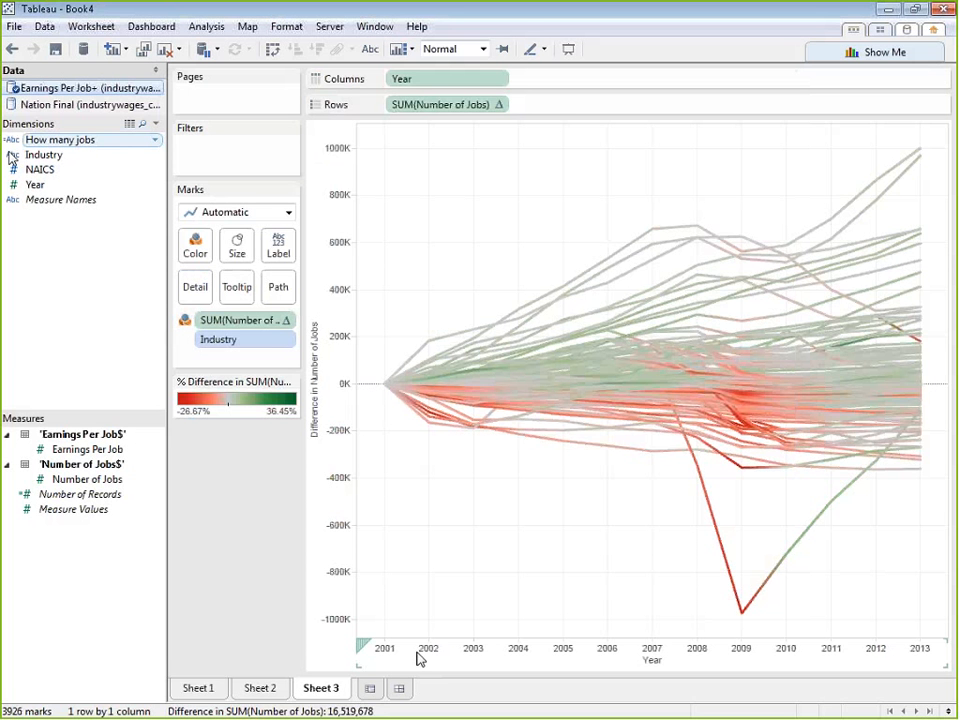
- On Sheet 2, color the industry bars by How many jobs
left_click(259, 688)
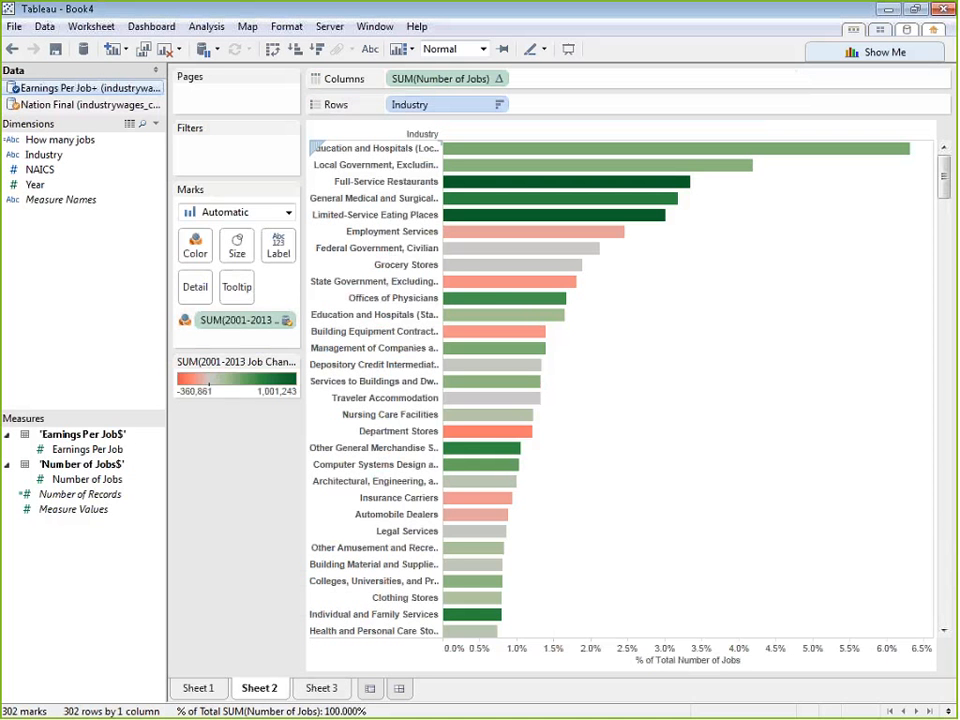
left_click_drag(108, 143, 191, 243)
left_click_drag(943, 175, 941, 341)
- Remove Number of Jobs from the columns and review the colored industry list from its beginning
left_click(499, 78)
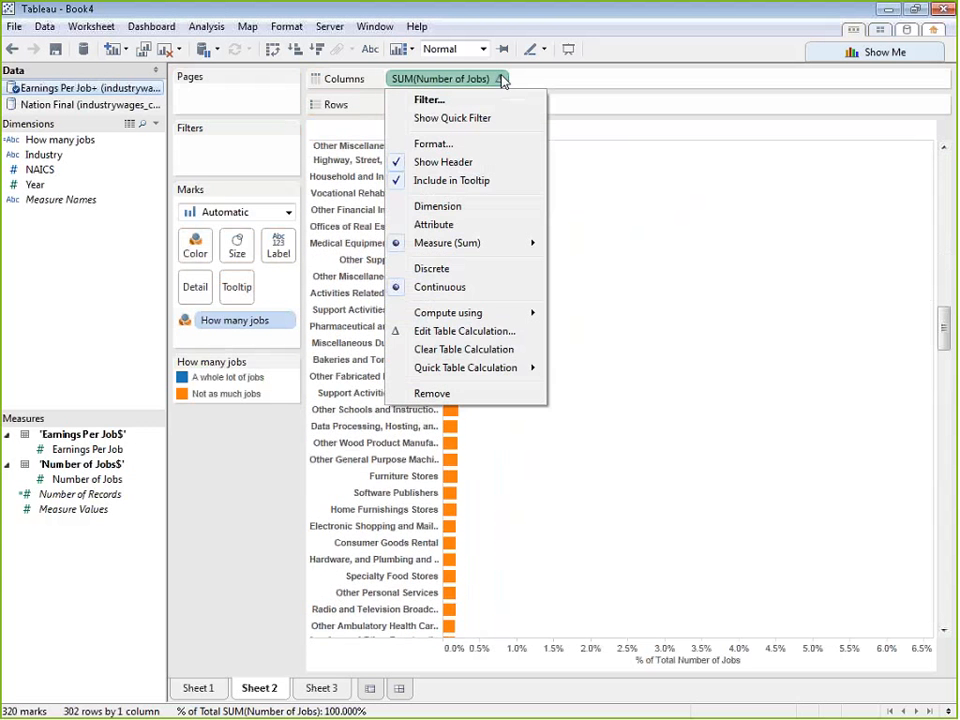
left_click(473, 397)
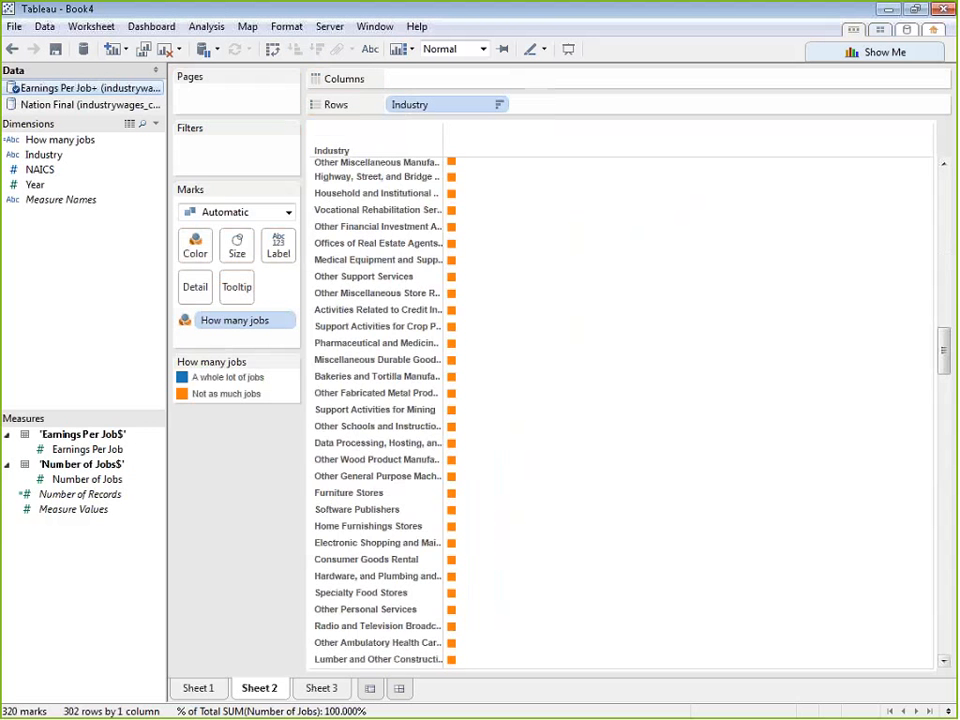
left_click_drag(943, 362, 934, 150)
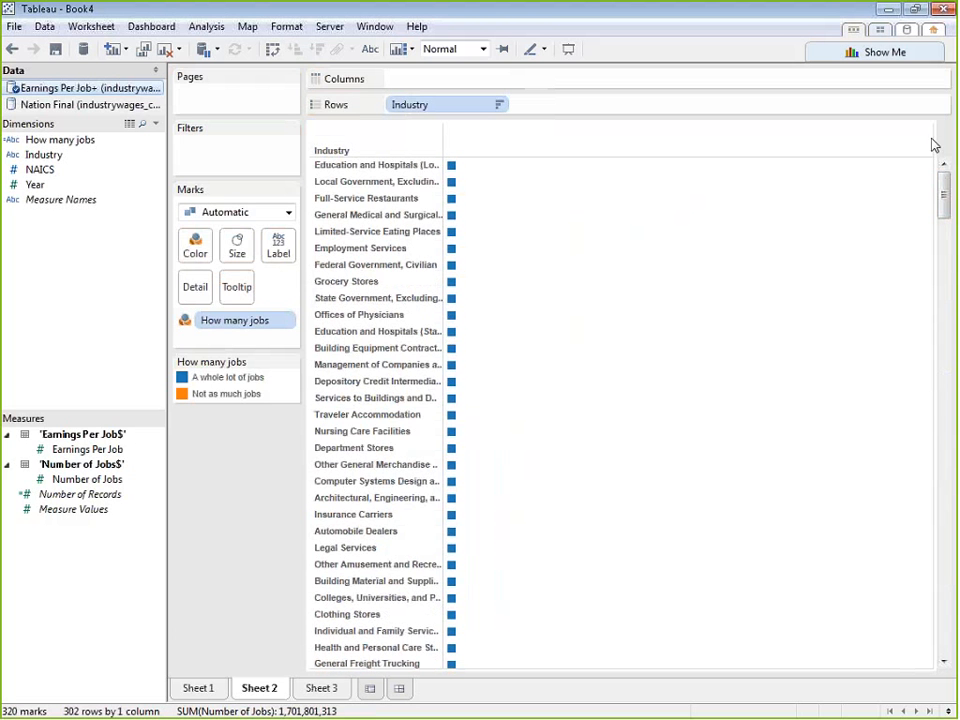
- Open the field creation options in the data source's measures area
right_click(34, 571)
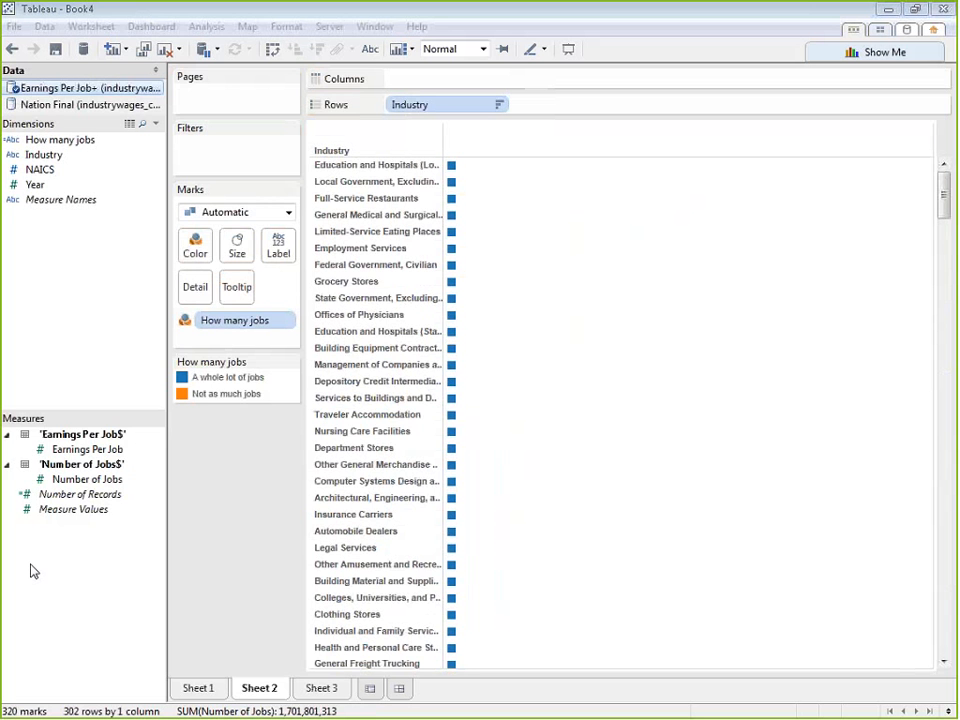